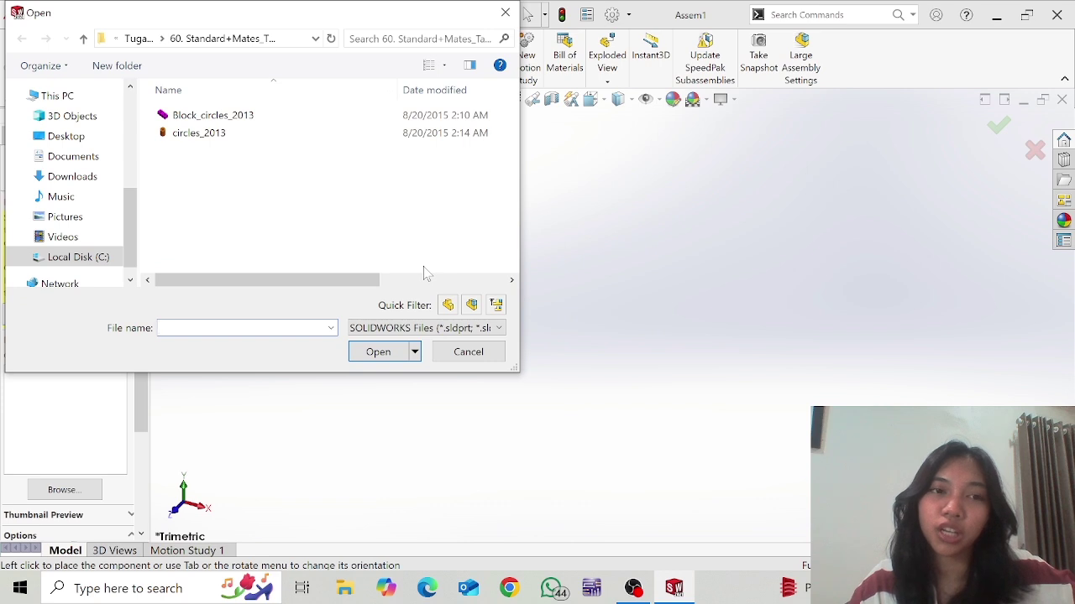
Load Block_circles_2013, Square_2013 and Traingle_2013 from the "56. Opening+an+Assembly+file" folder for insertion into the assembly
left_click(162, 39)
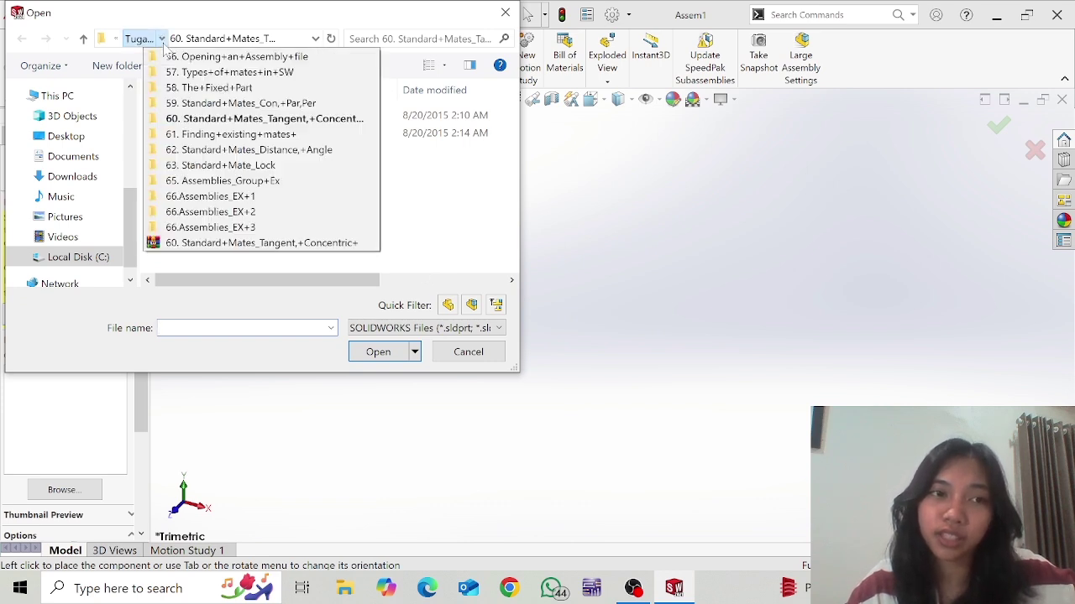
left_click(201, 52)
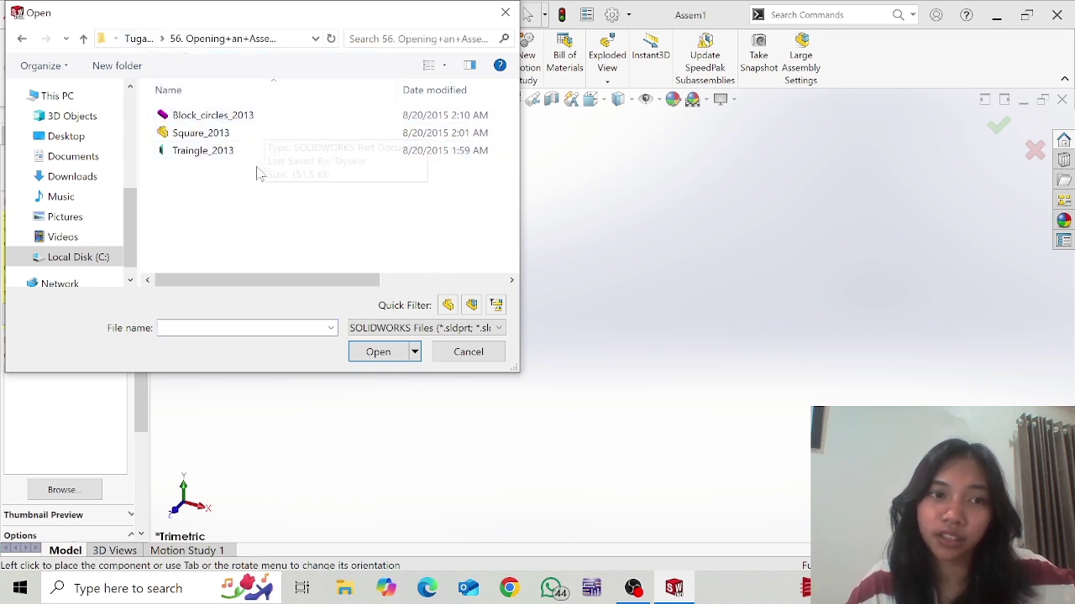
left_click_drag(242, 183, 209, 110)
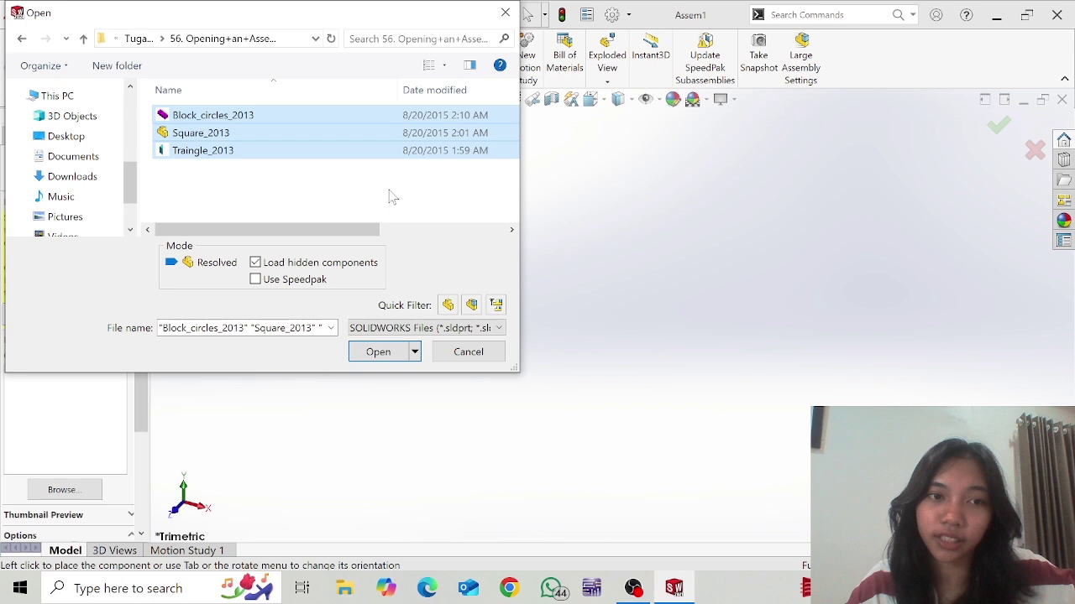
left_click(378, 352)
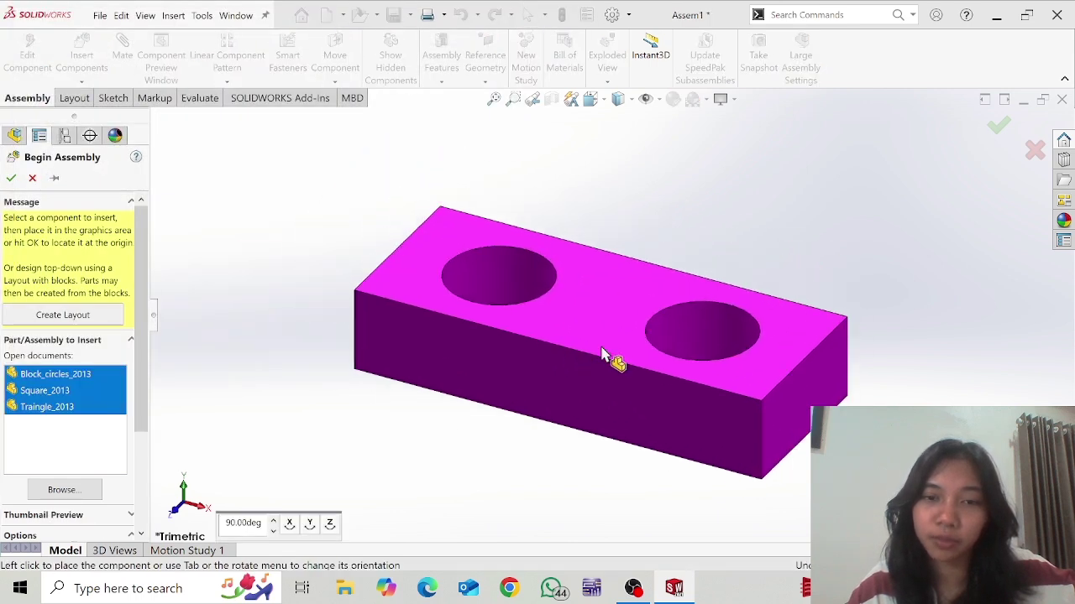
Place the block with two holes first, the square part near its back-left corner, and the triangular part near its right end
left_click(612, 360)
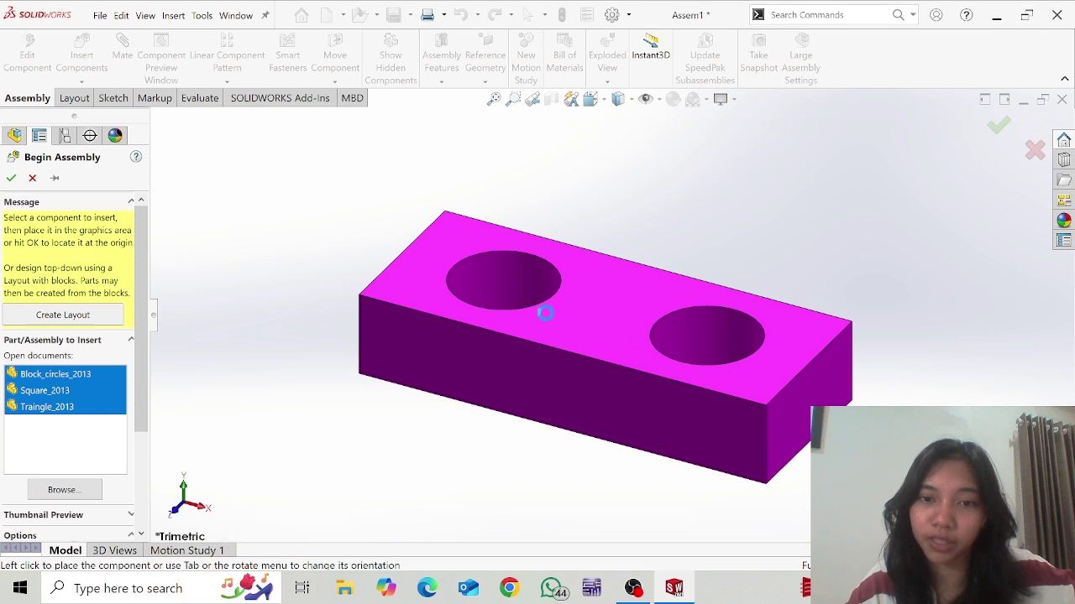
scroll(395, 233, "up", 3)
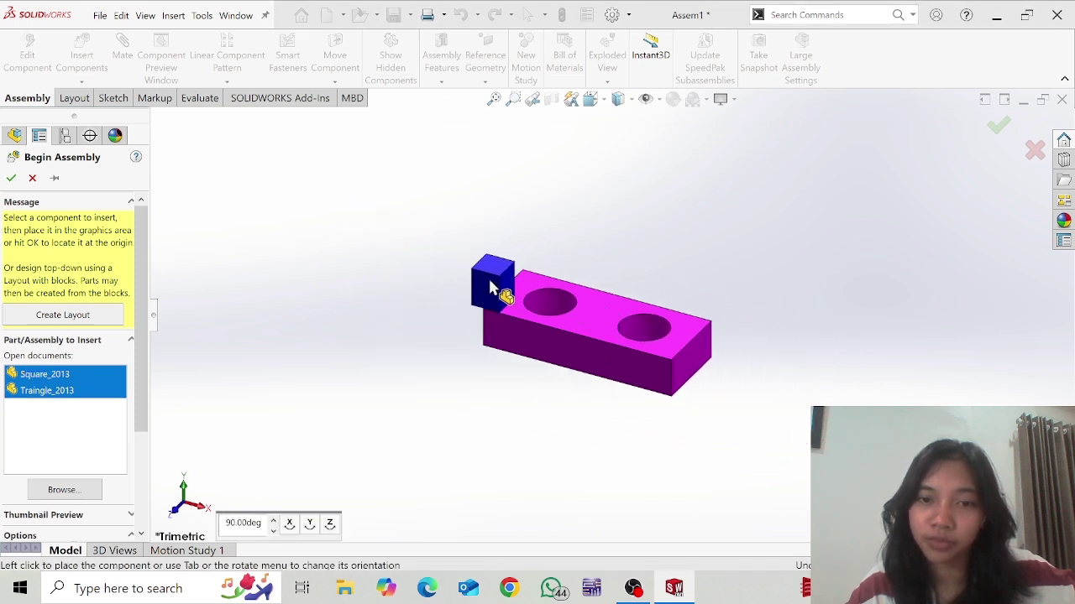
left_click(486, 277)
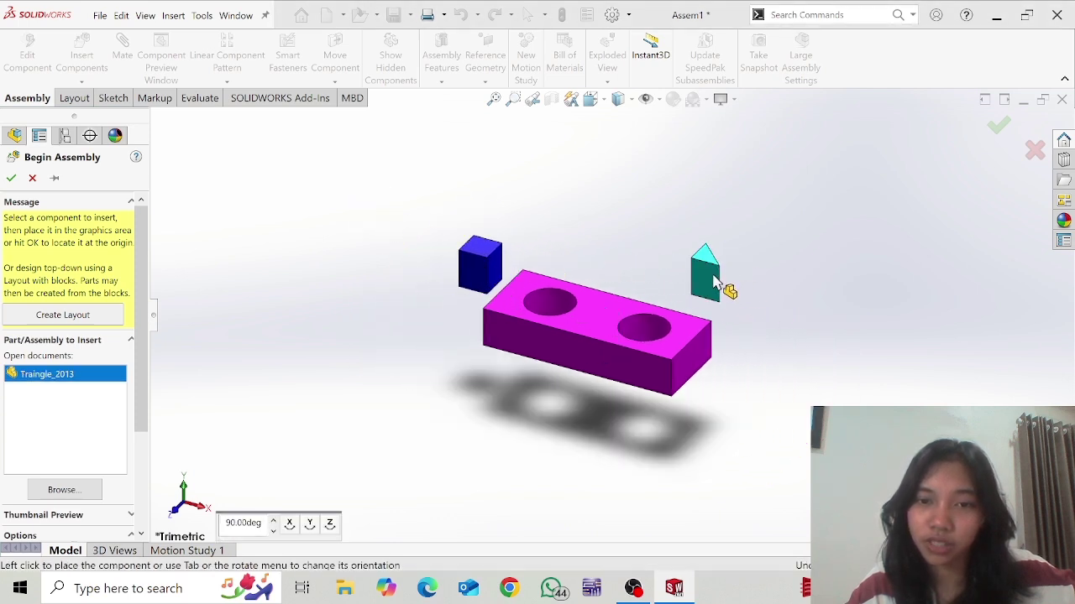
left_click(698, 278)
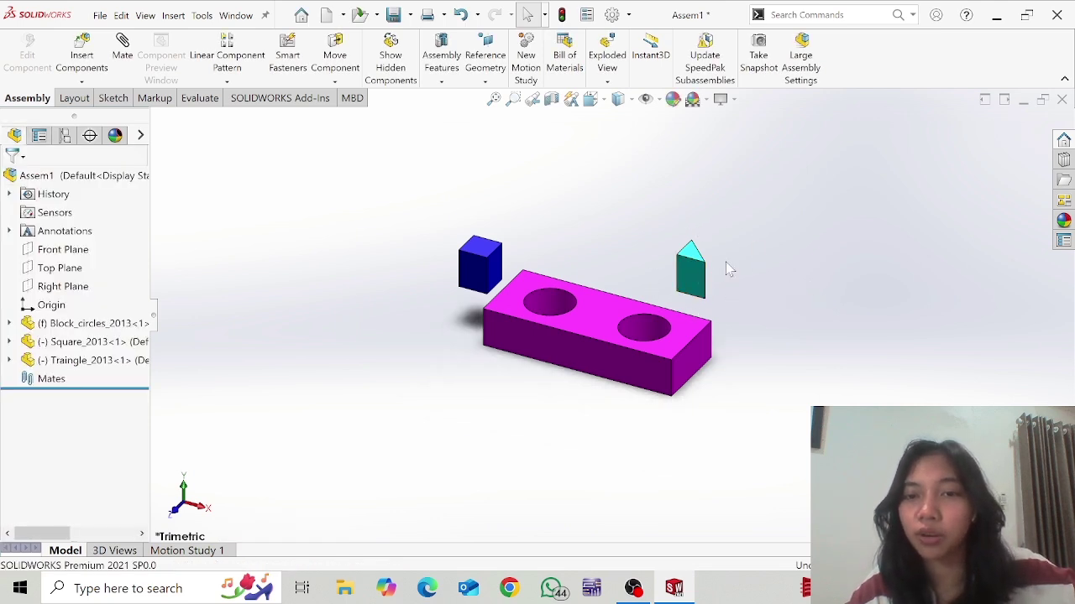
Insert a second copy of Traingle_2013 between the square part and the first triangular part, above the block
left_click(82, 52)
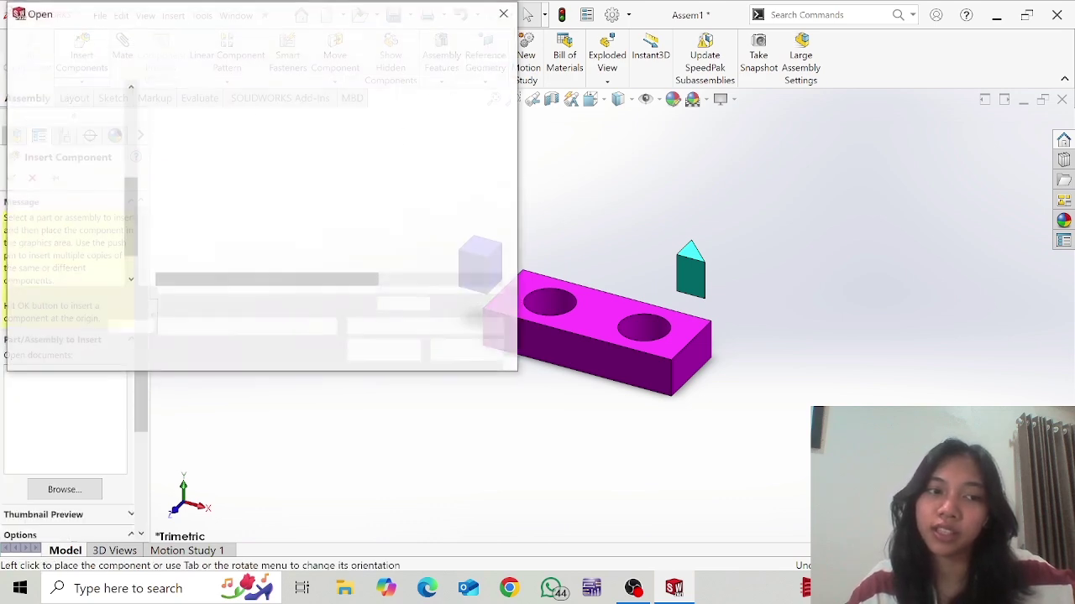
left_click_drag(239, 182, 221, 146)
left_click(378, 351)
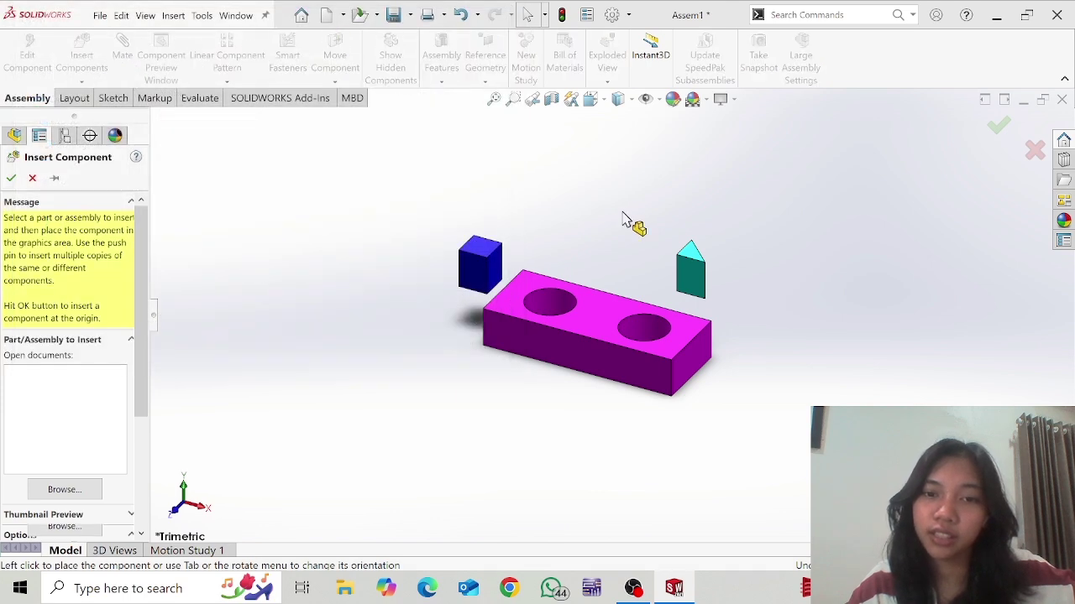
left_click(587, 243)
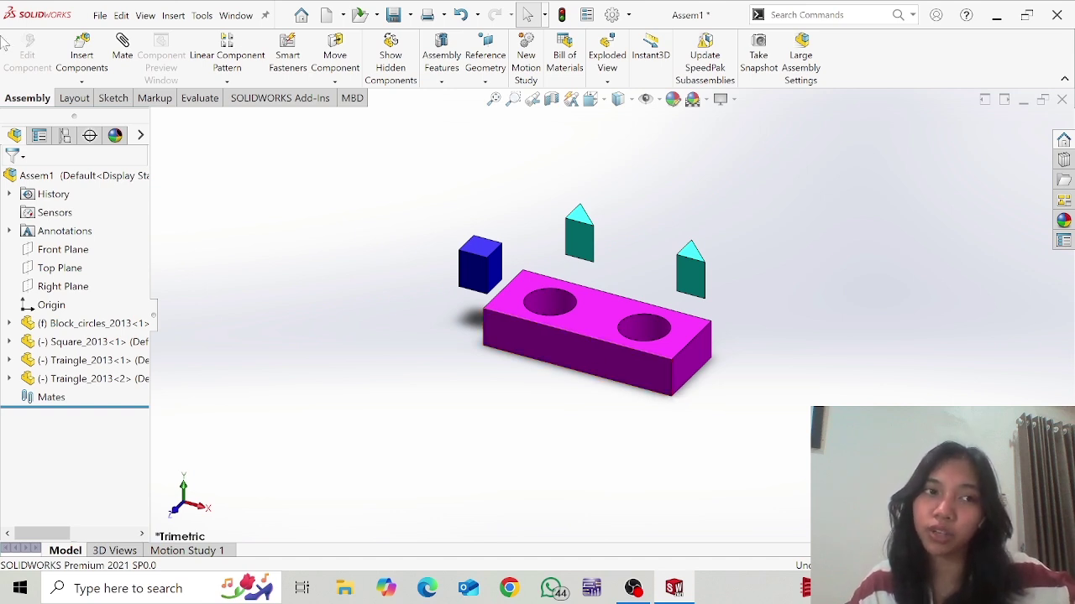
Create a new assembly document
left_click(98, 15)
mouse_move(121, 15)
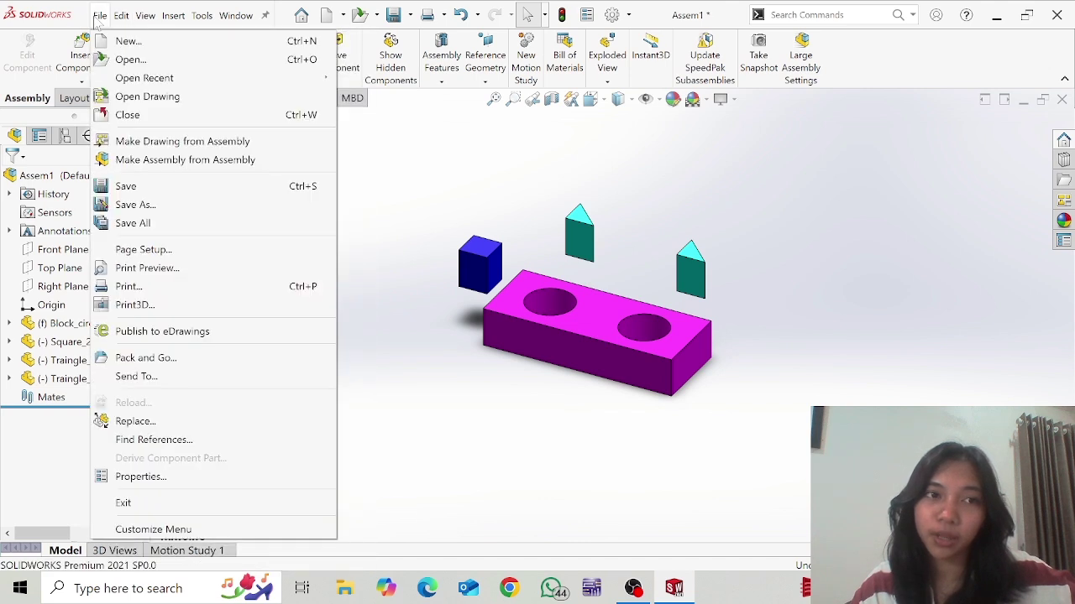
left_click(129, 41)
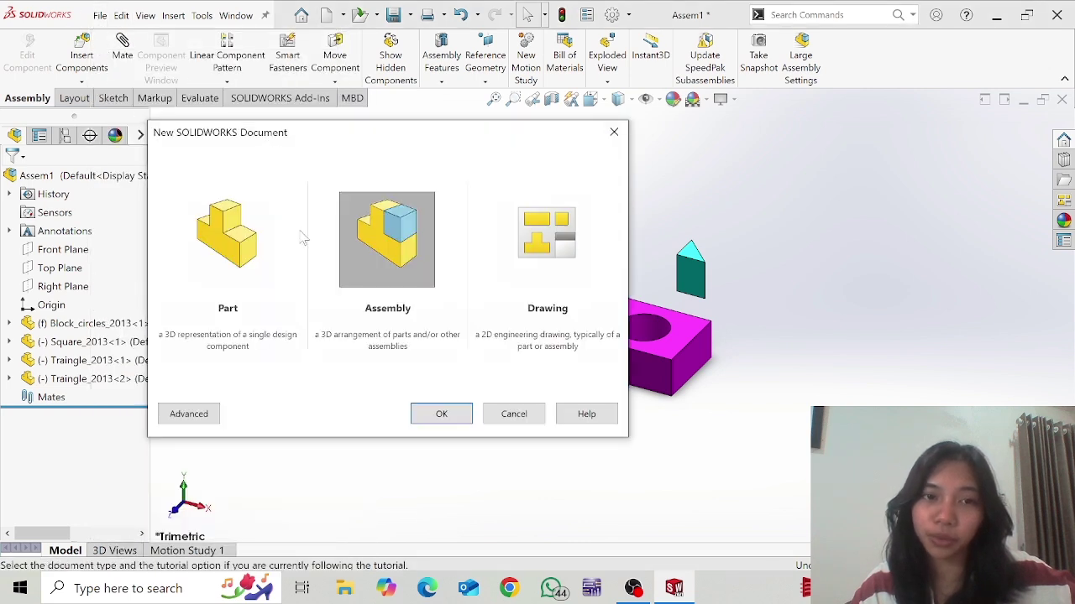
left_click(442, 414)
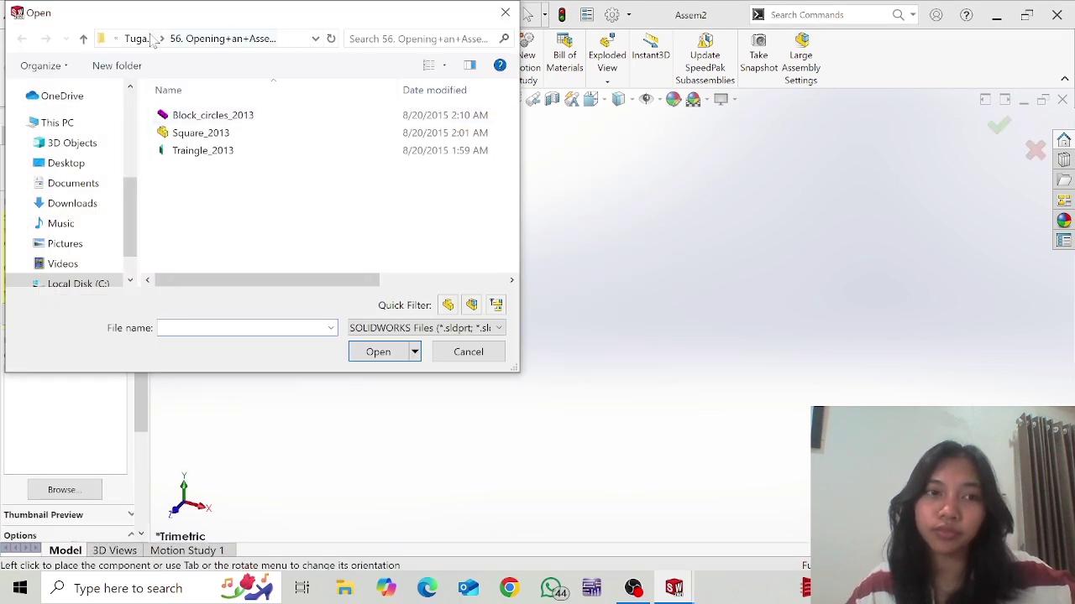
Insert rectangle_1_2013 from the "57. Types+of+mates+in+SW" folder as the first component of the new assembly
left_click(163, 39)
left_click(180, 74)
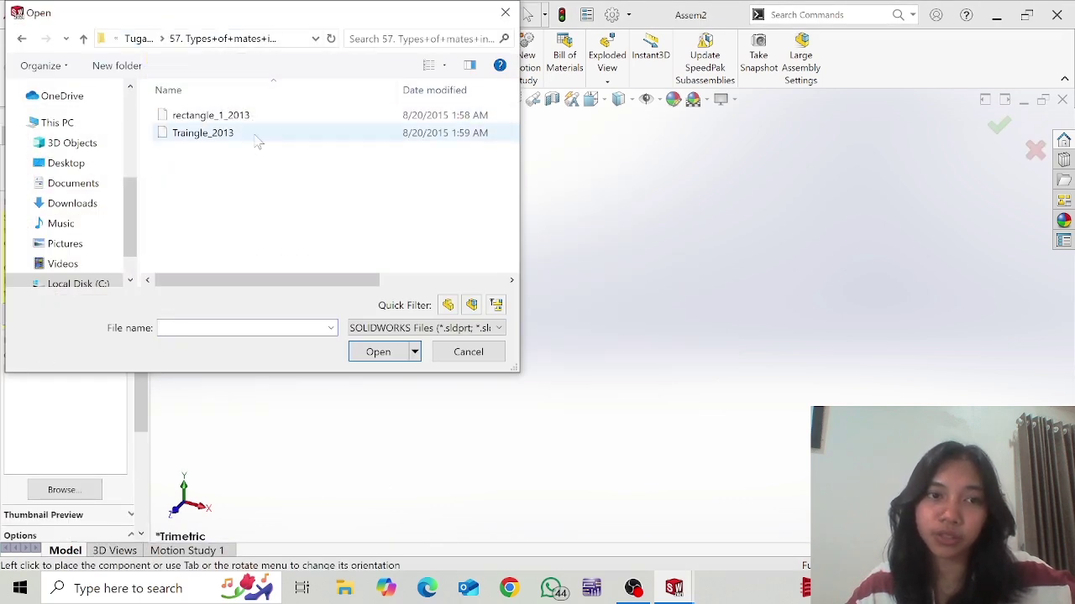
left_click(174, 118)
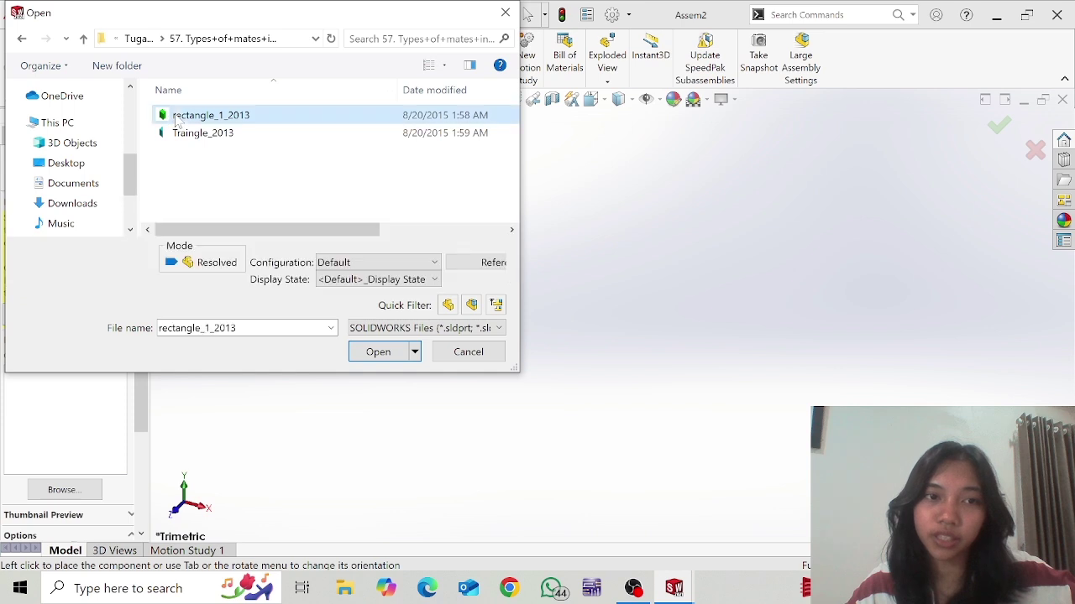
left_click_drag(252, 156, 235, 109)
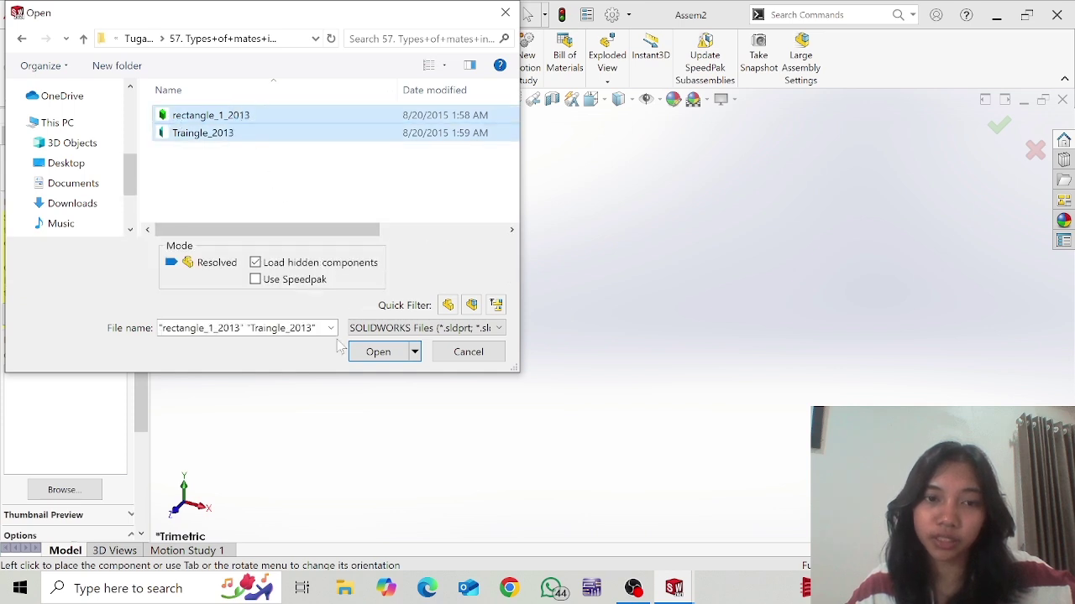
left_click(282, 122)
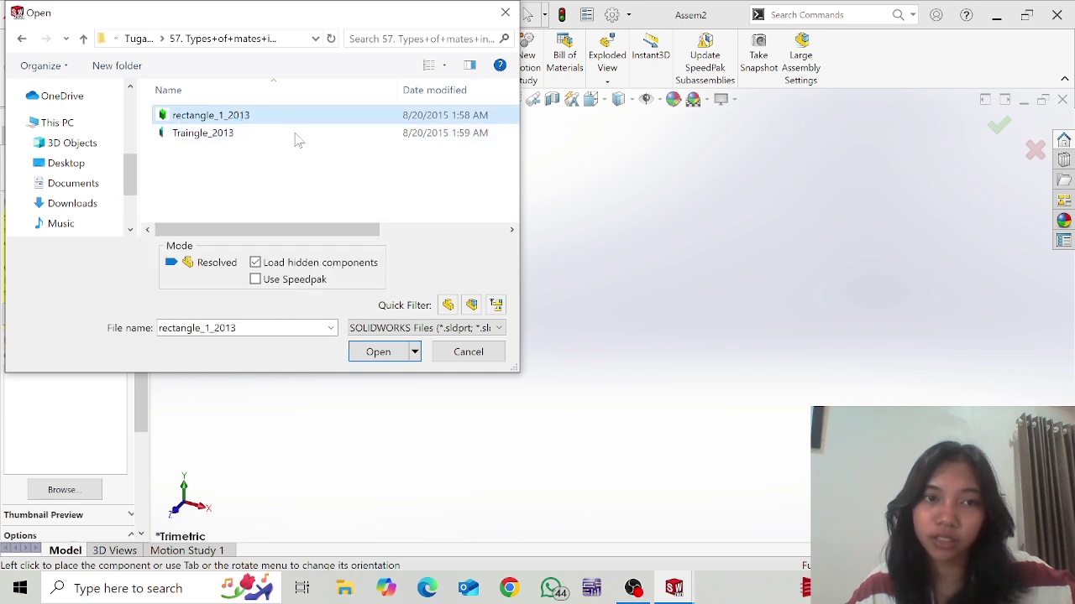
left_click(382, 352)
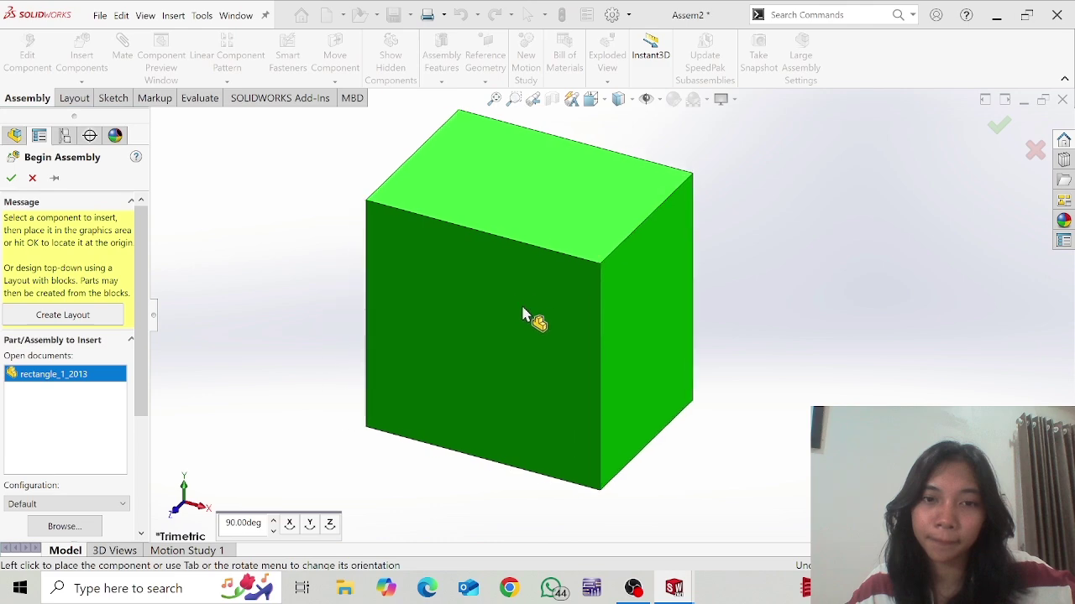
left_click(493, 317)
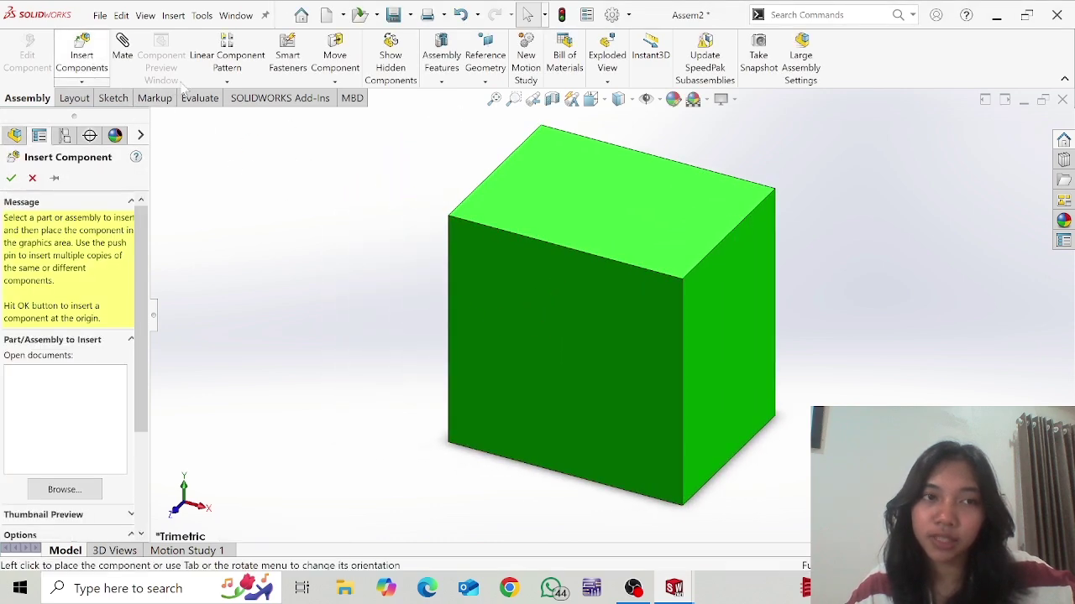
Try to insert Traingle_2013 from the "57. Types+of+mates+in+SW" folder
left_click(206, 132)
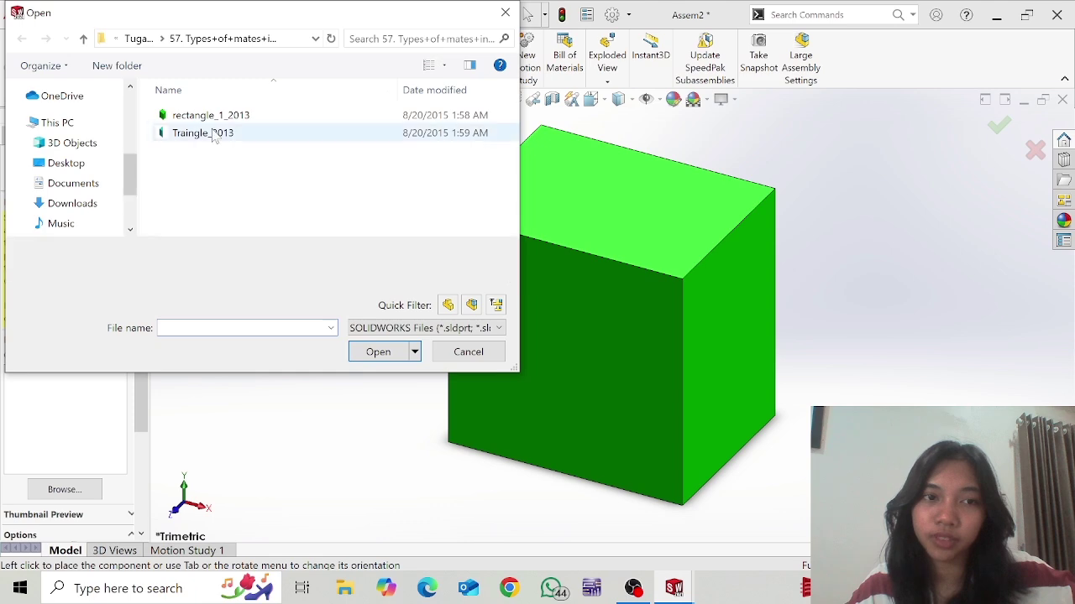
left_click(377, 352)
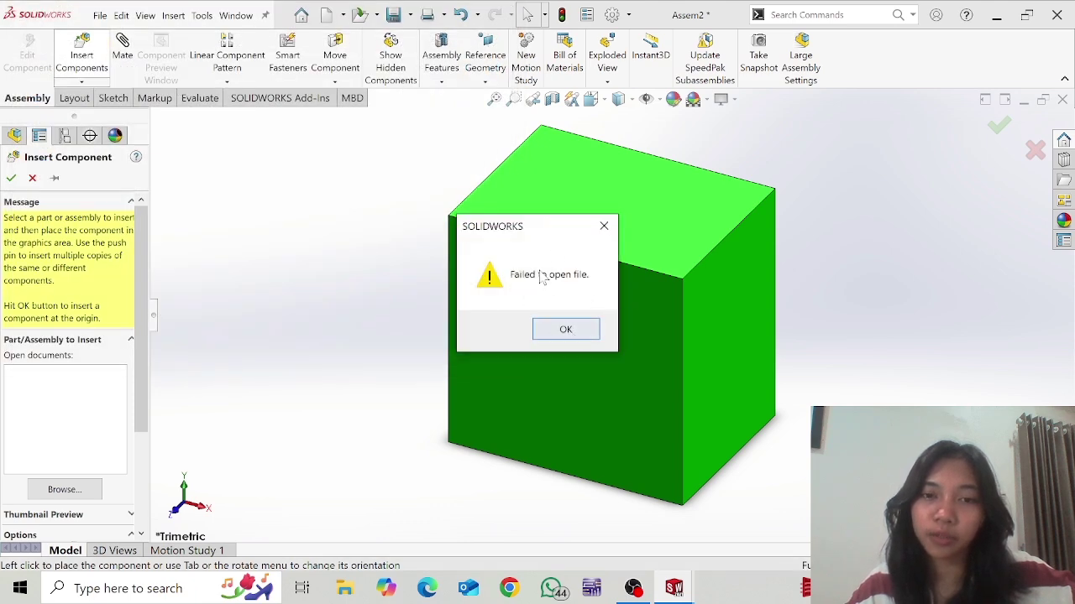
left_click(566, 330)
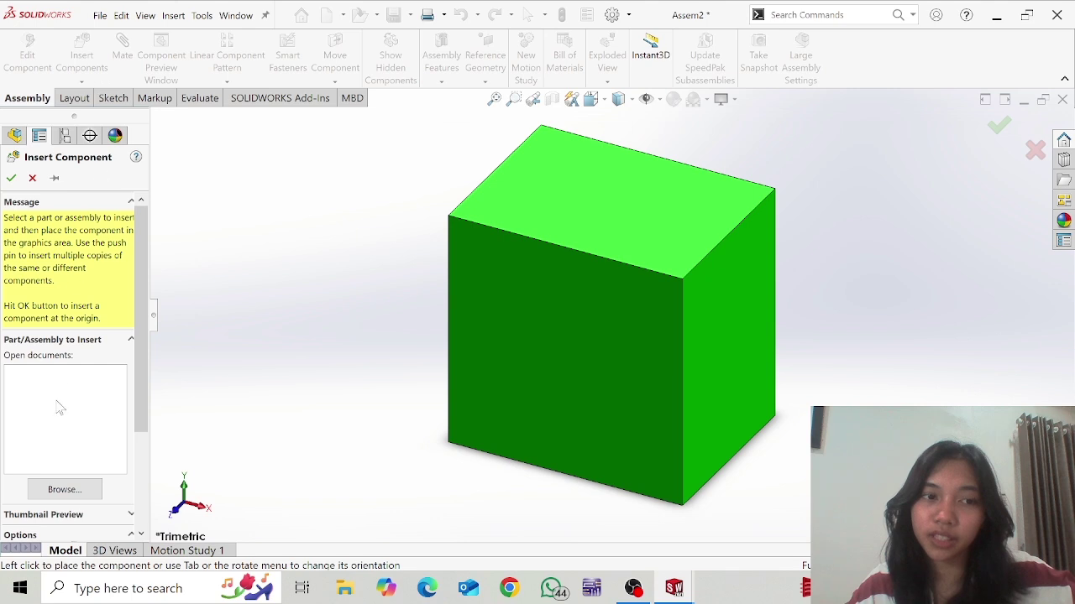
Insert Traingle_2013 from the "56. Opening+an+Assembly+file" folder and place it beside the right side of the green block
left_click(74, 491)
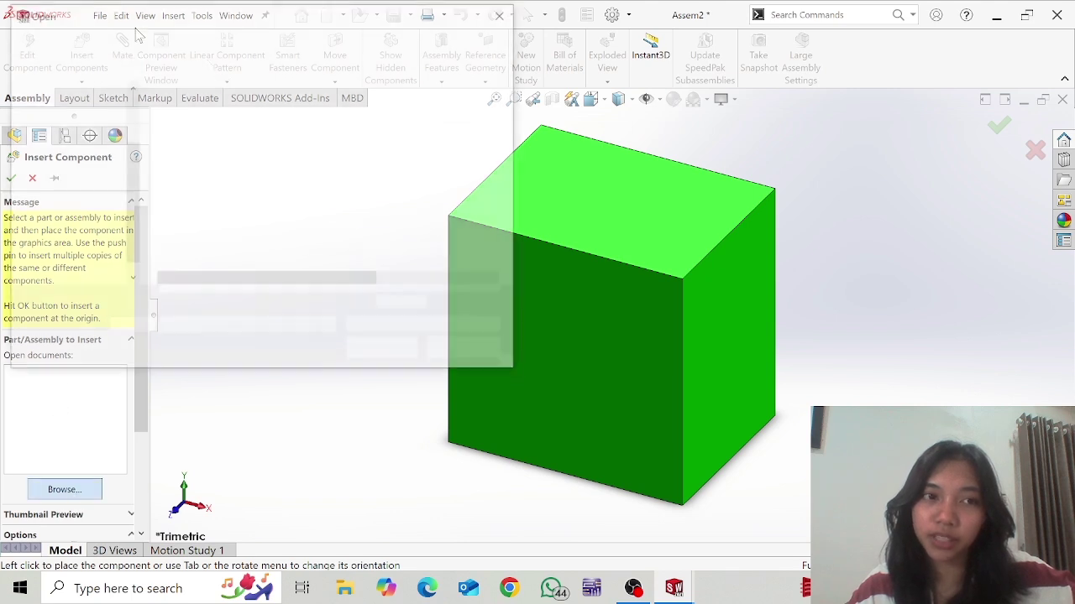
left_click(162, 39)
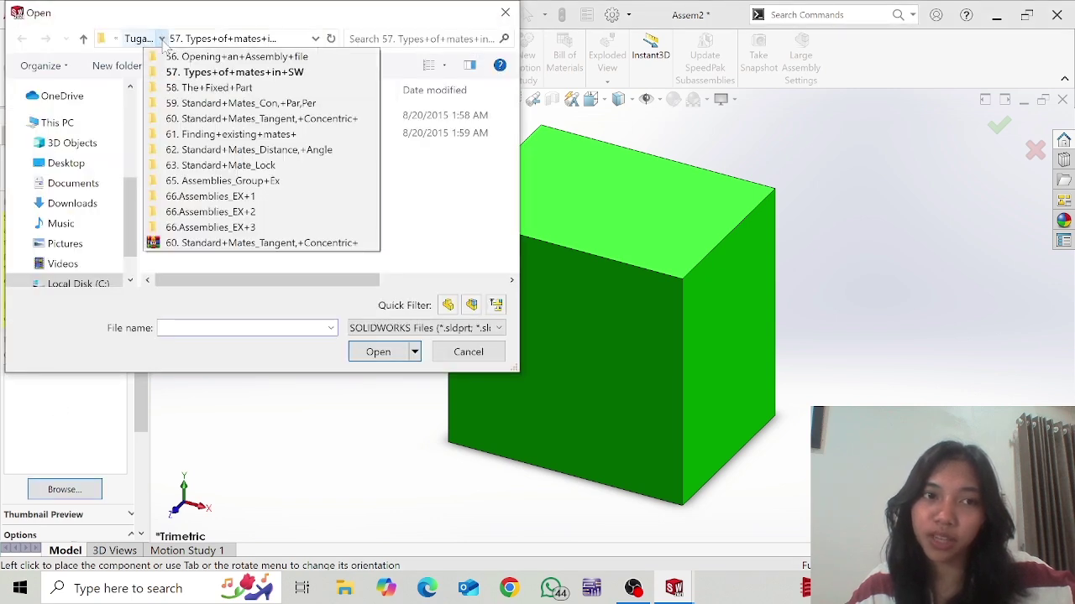
left_click(210, 53)
left_click(209, 150)
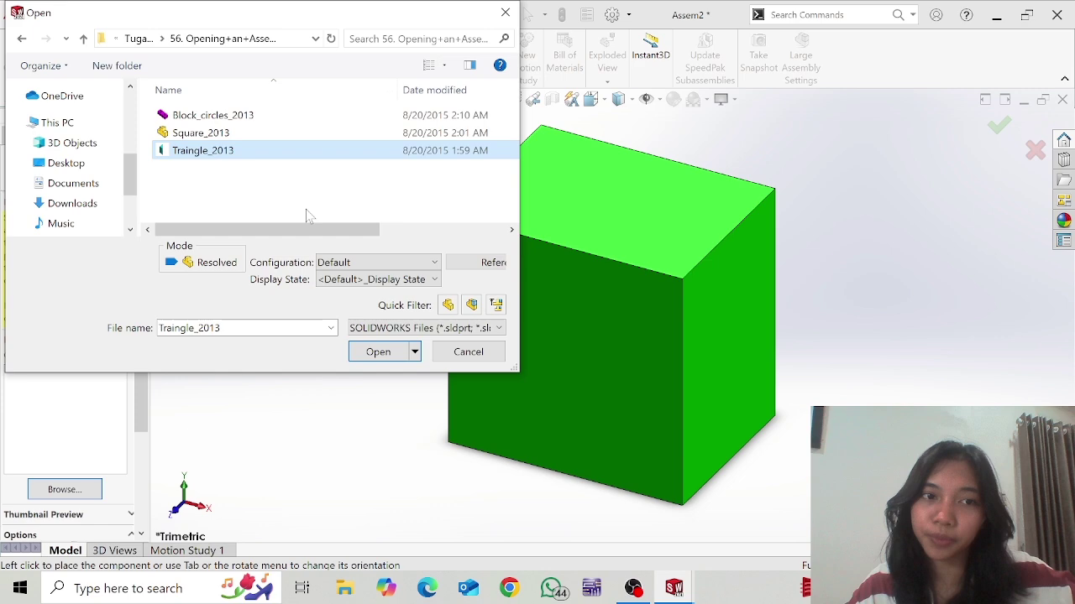
left_click(378, 353)
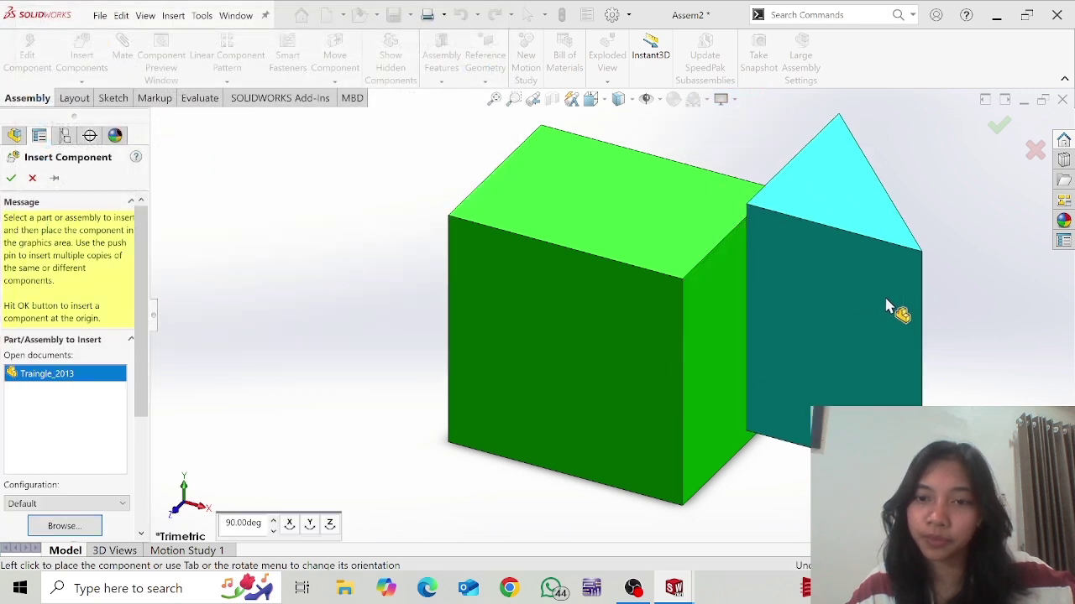
left_click(789, 346)
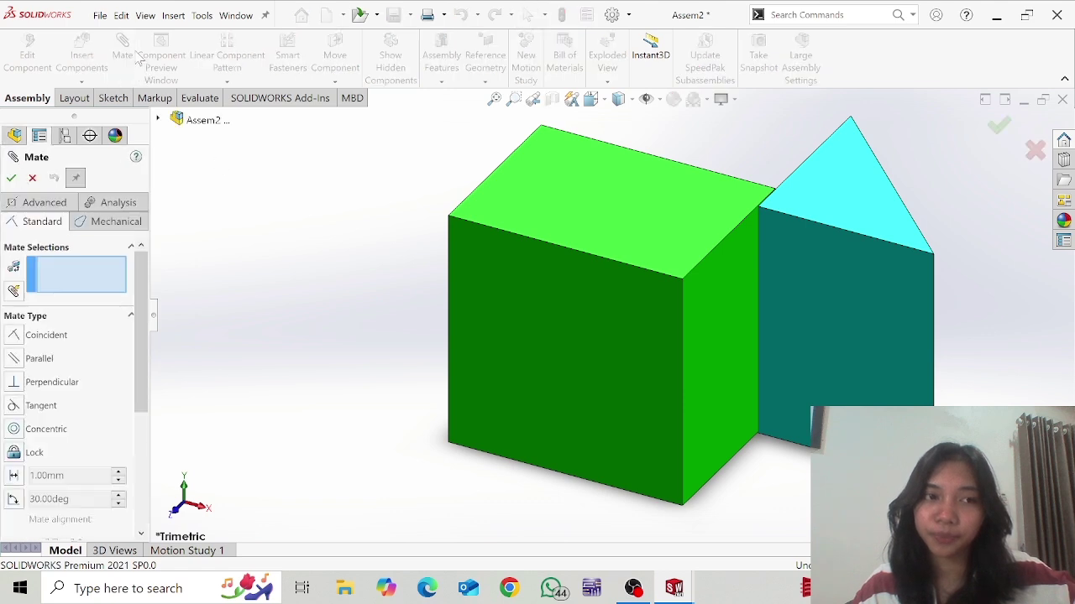
Preview coincident and parallel mates between the front faces of the triangular part and green block, and apply a perpendicular mate
left_click(837, 303)
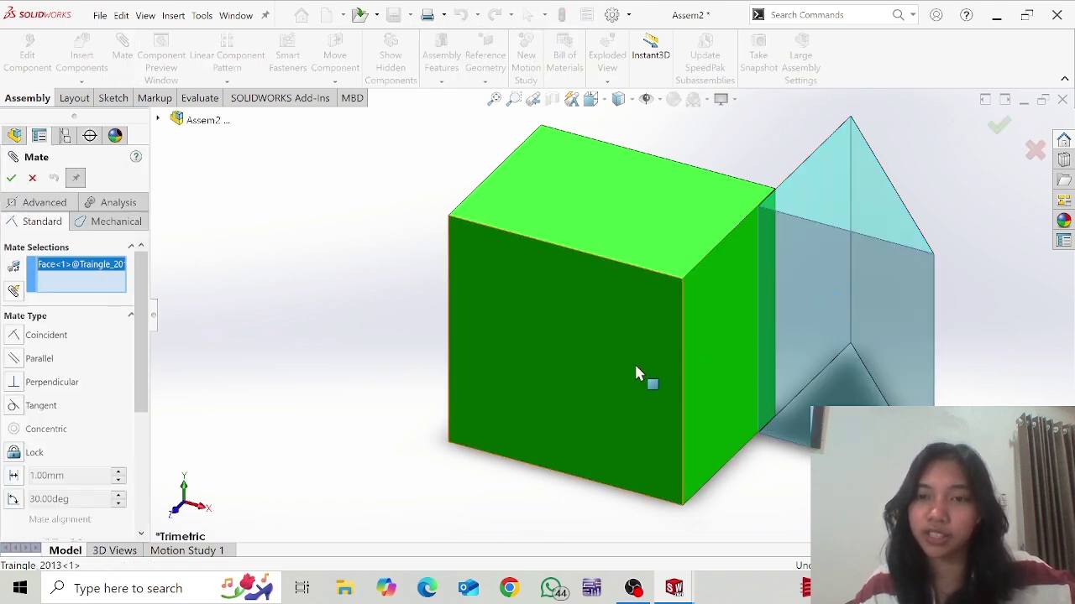
left_click(568, 316)
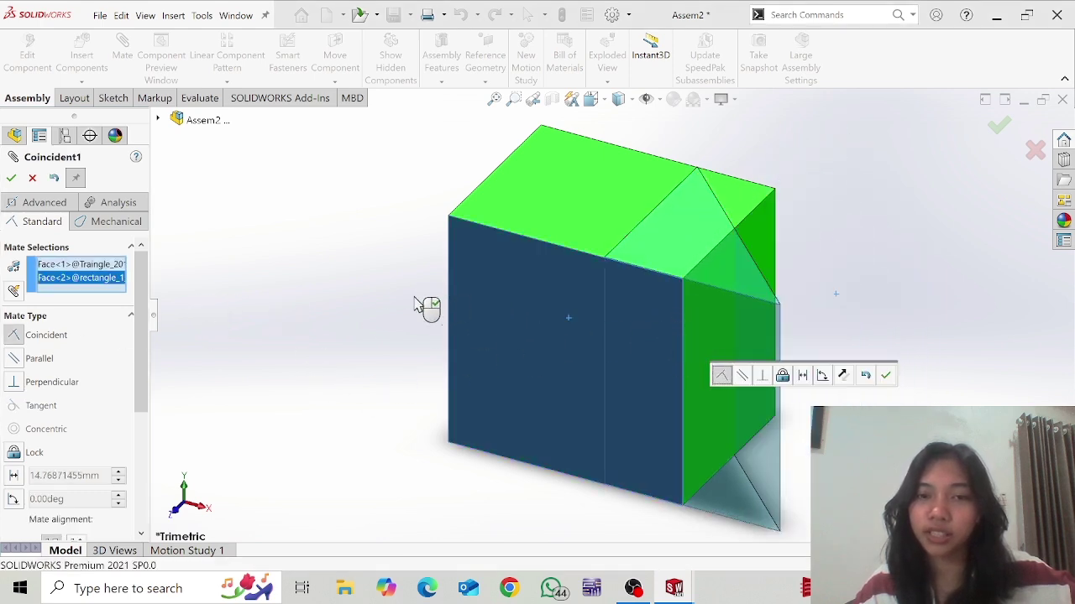
middle_click_drag(422, 307, 408, 360)
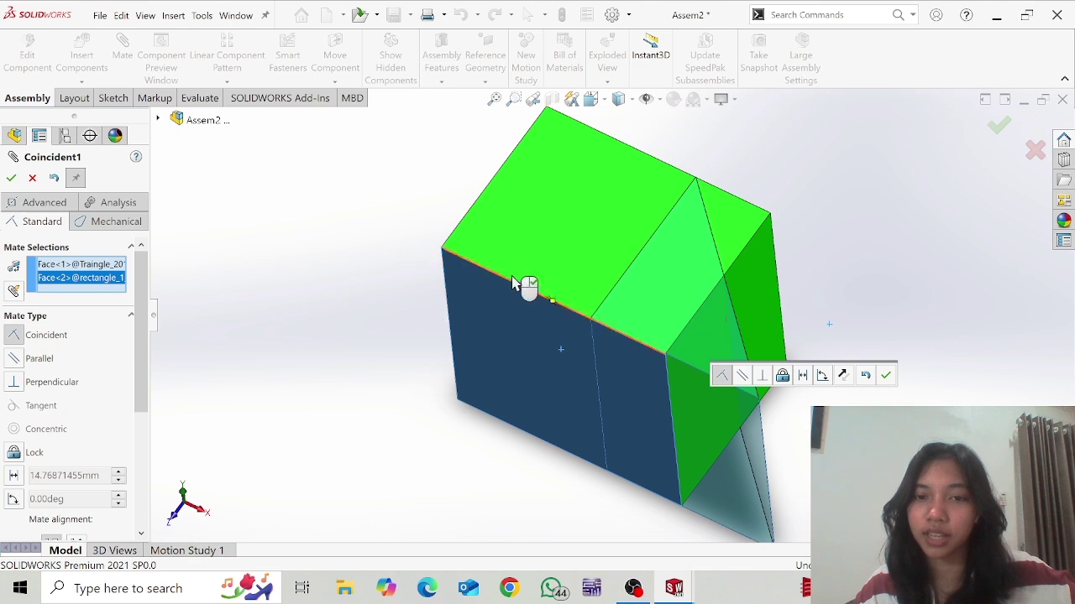
left_click(39, 358)
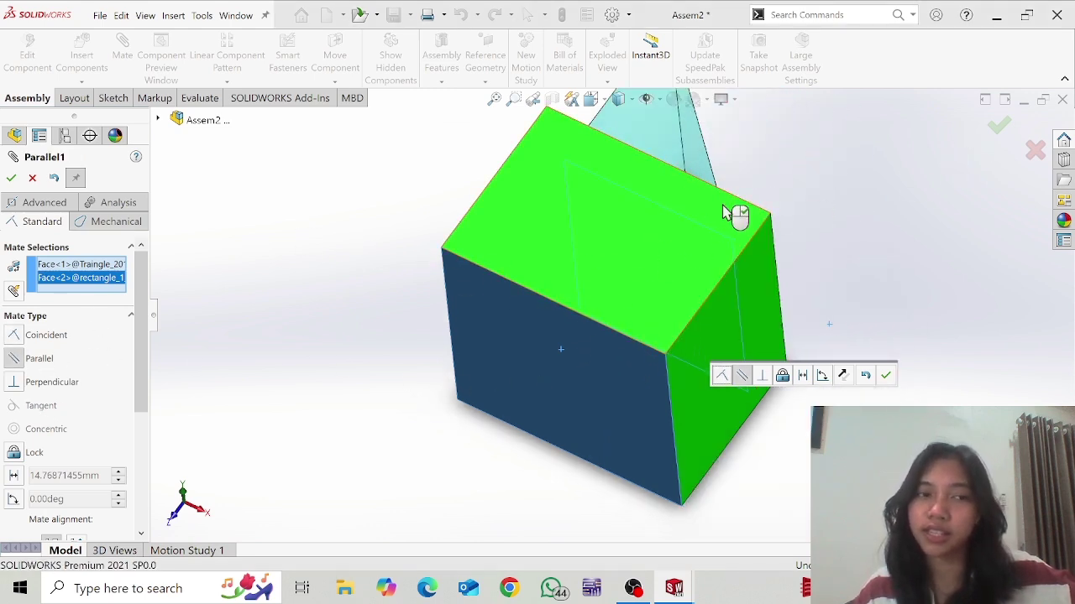
left_click(51, 382)
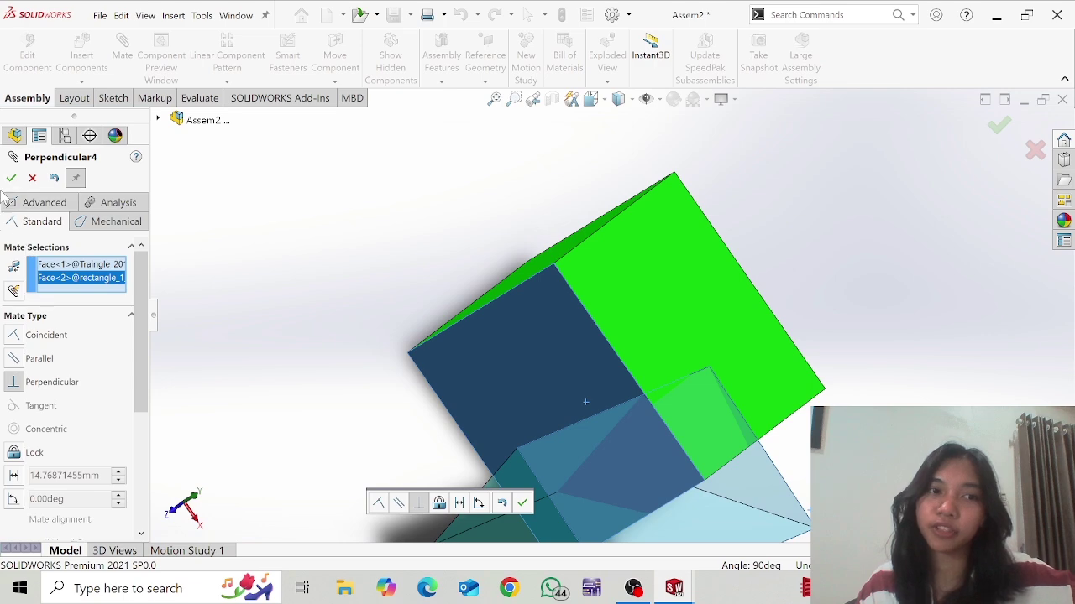
left_click(12, 177)
key("Escape")
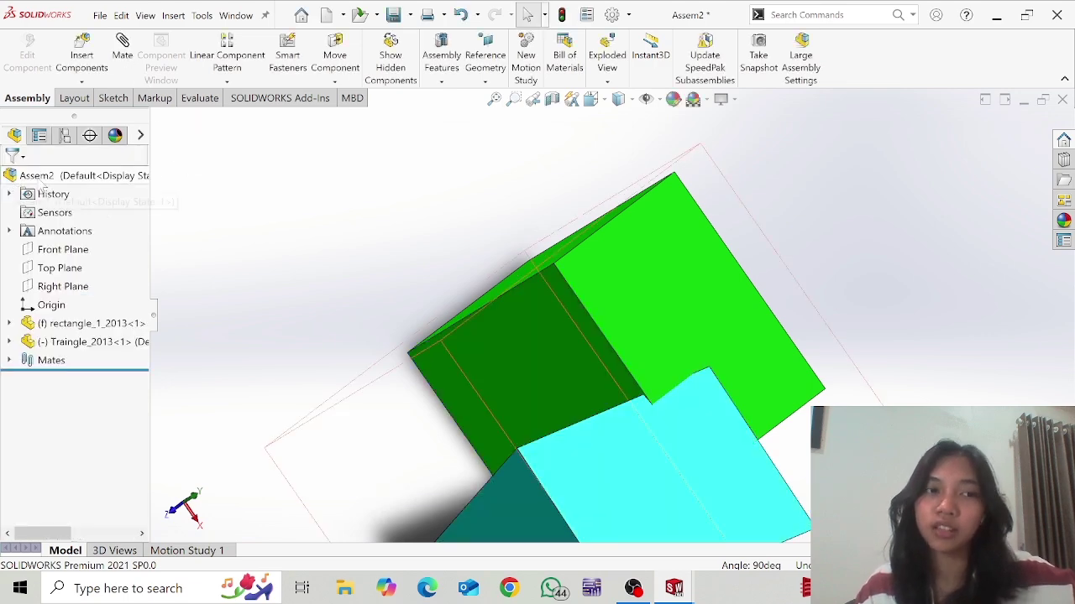
Create a new assembly document and insert rectangle_1_2013 from the "58. The+Fixed+Part" folder as the first component
left_click(100, 15)
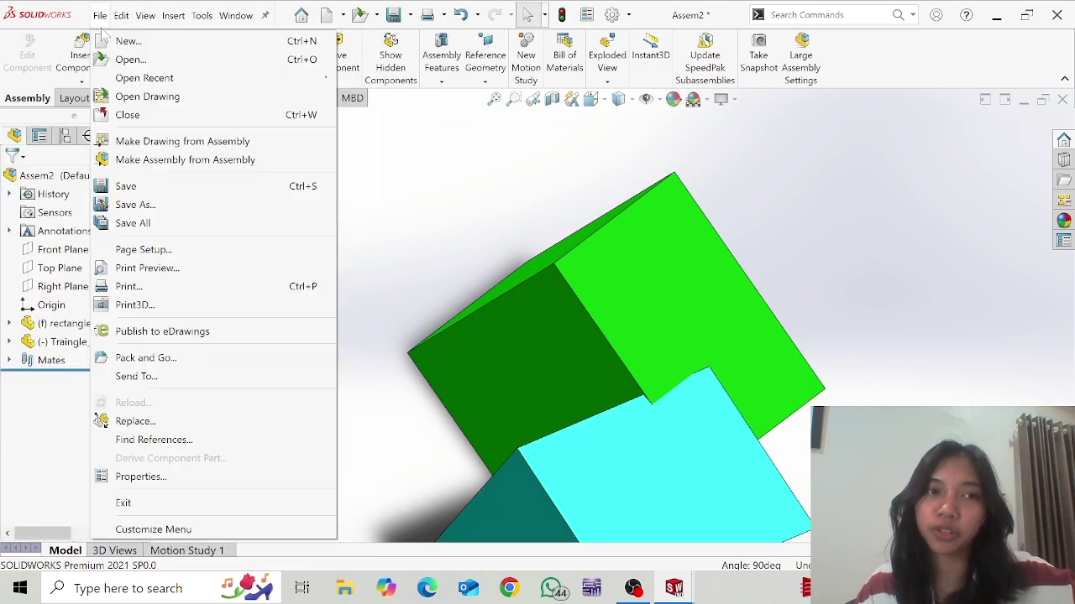
left_click(114, 40)
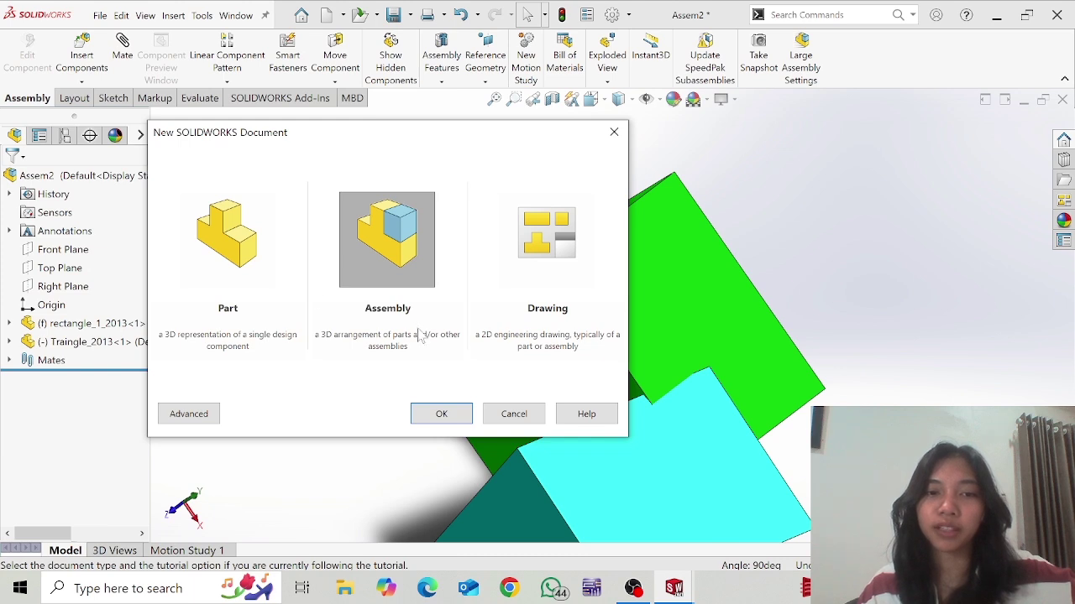
left_click(441, 413)
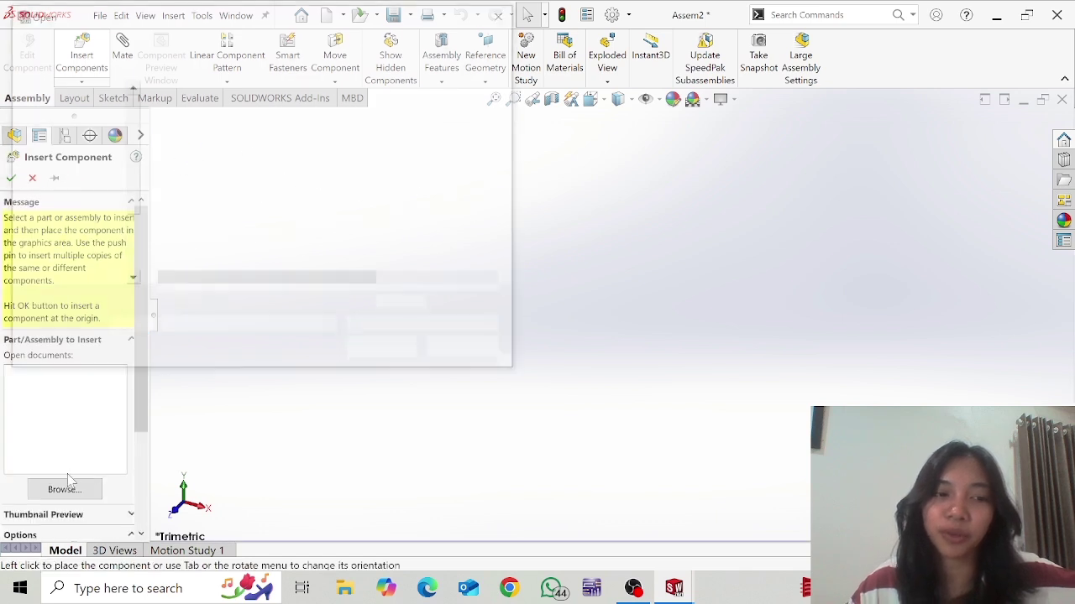
left_click(210, 115)
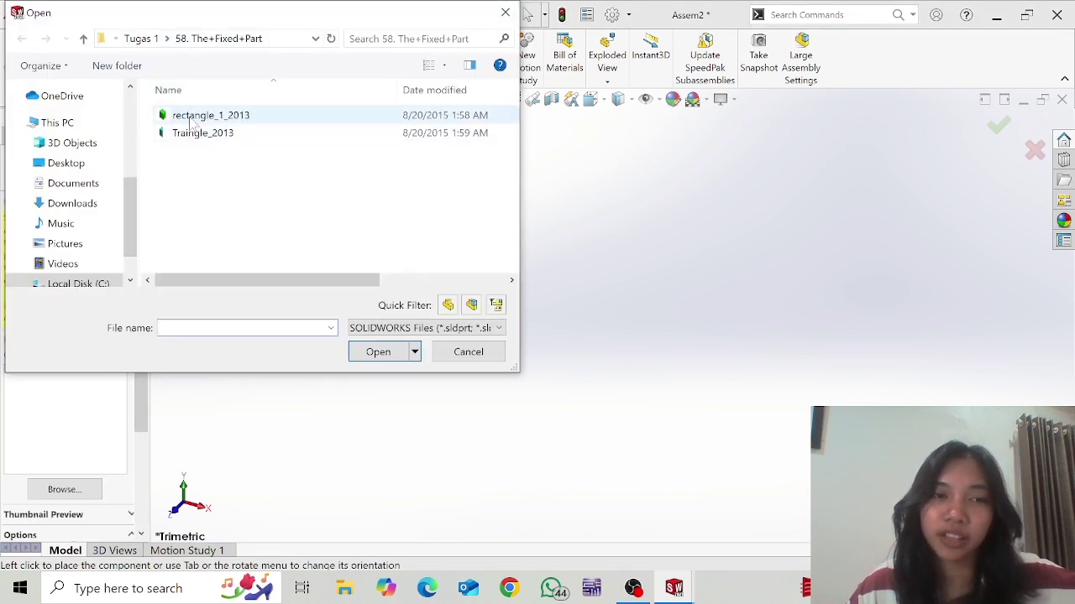
left_click(378, 352)
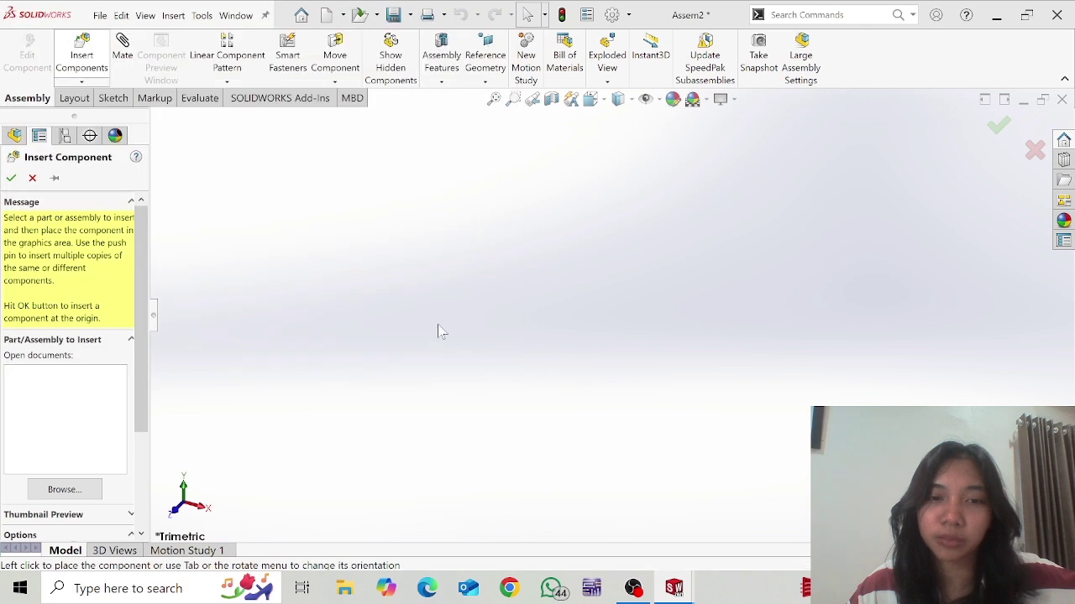
left_click(490, 317)
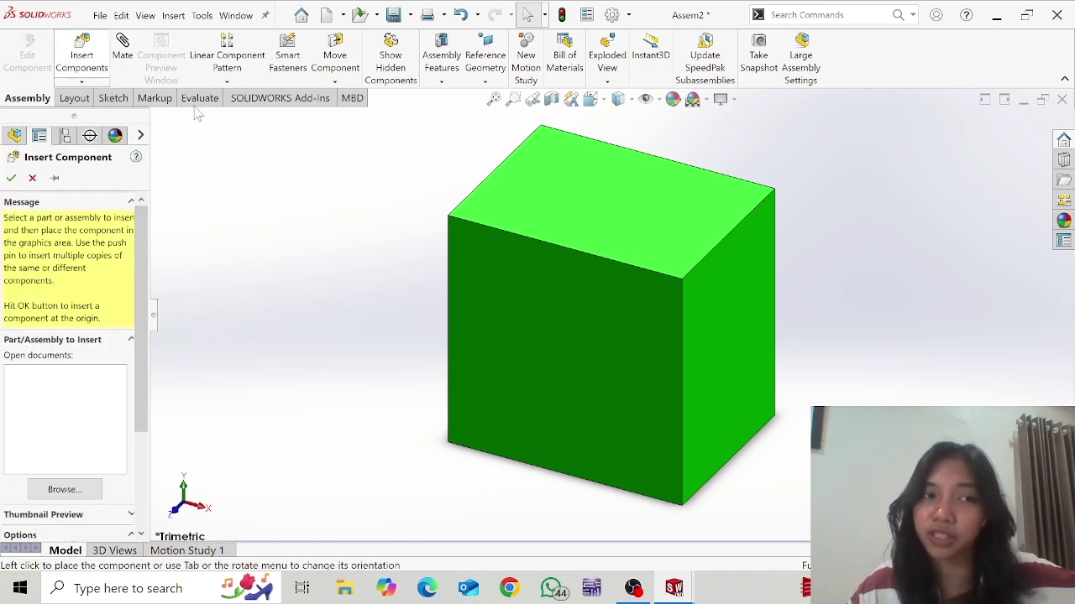
Insert Traingle_2013 from the "56. Opening+an+Assembly+file" folder and place it beside the right side of the green block
left_click(65, 489)
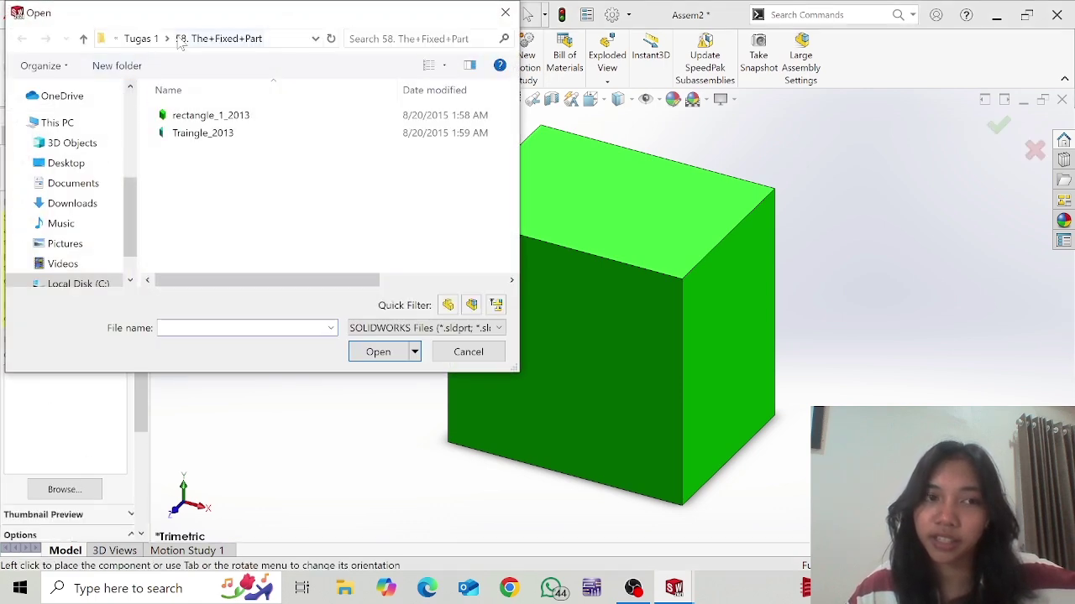
left_click(167, 39)
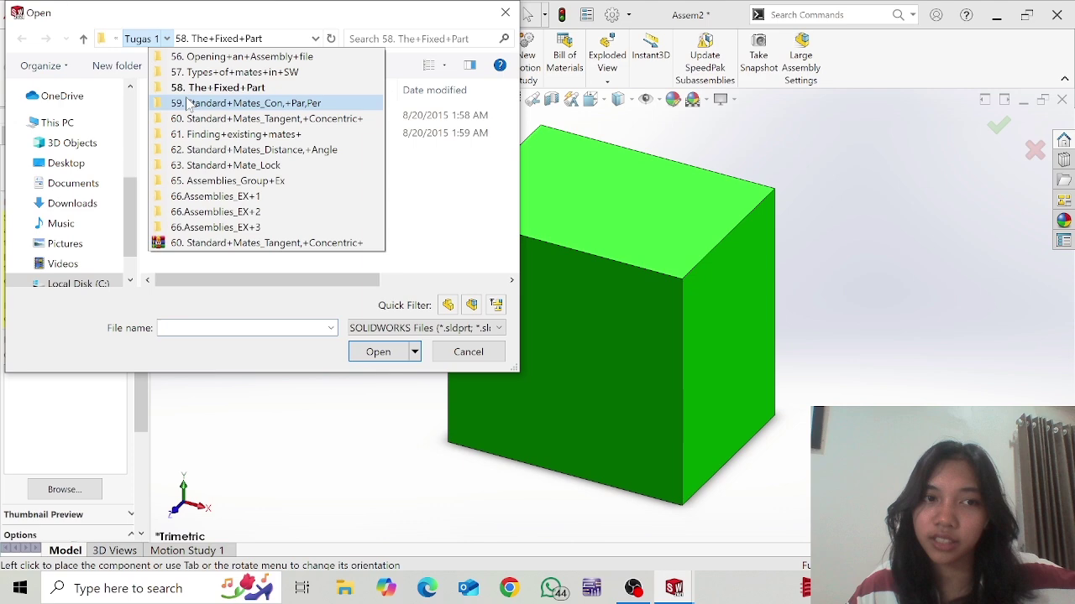
left_click(191, 54)
left_click(233, 152)
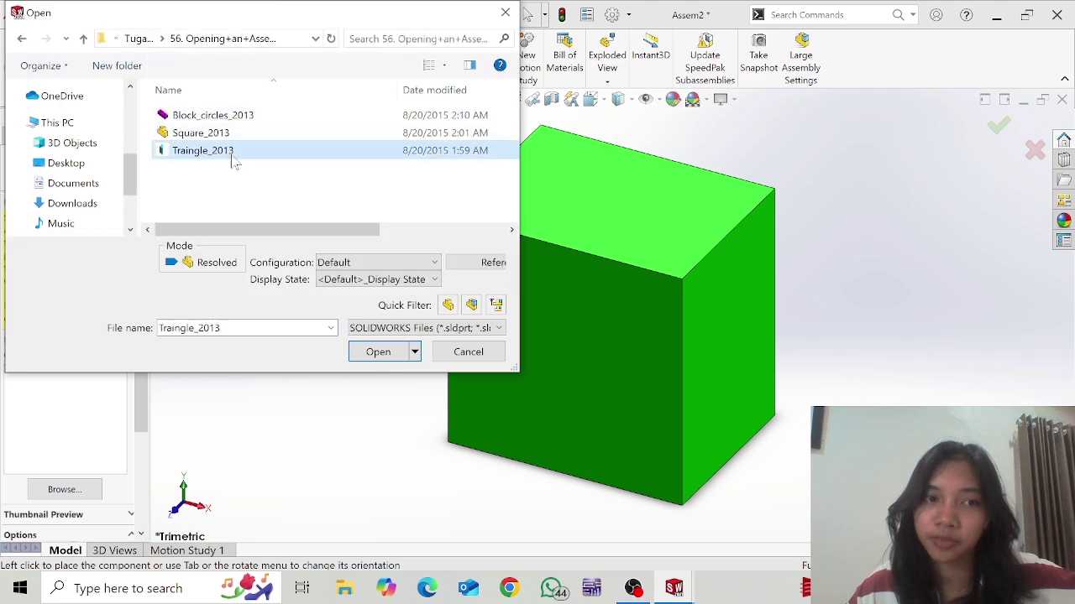
left_click(376, 350)
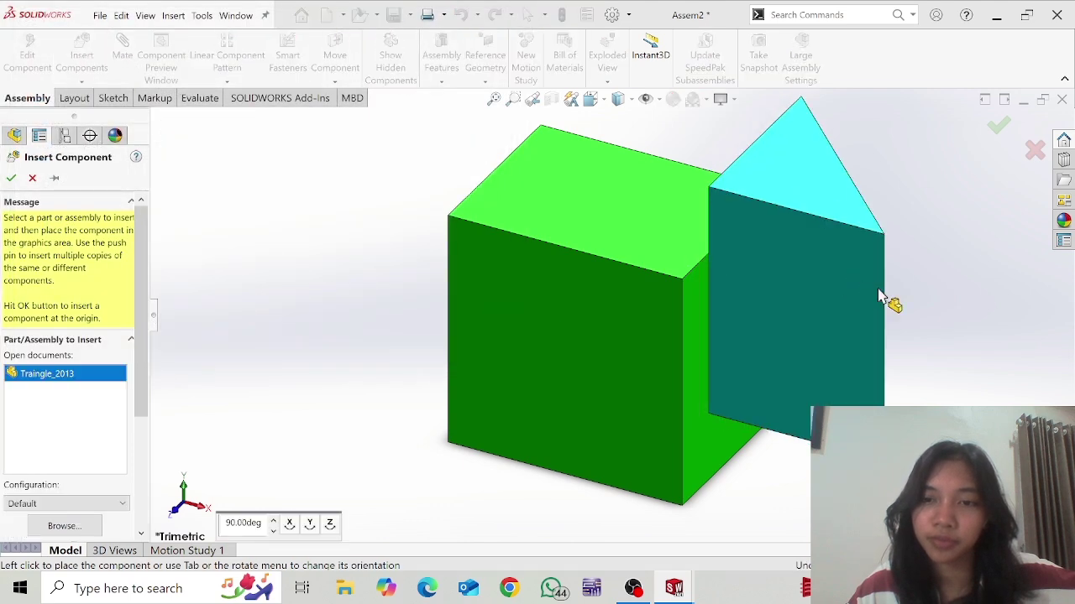
left_click(935, 319)
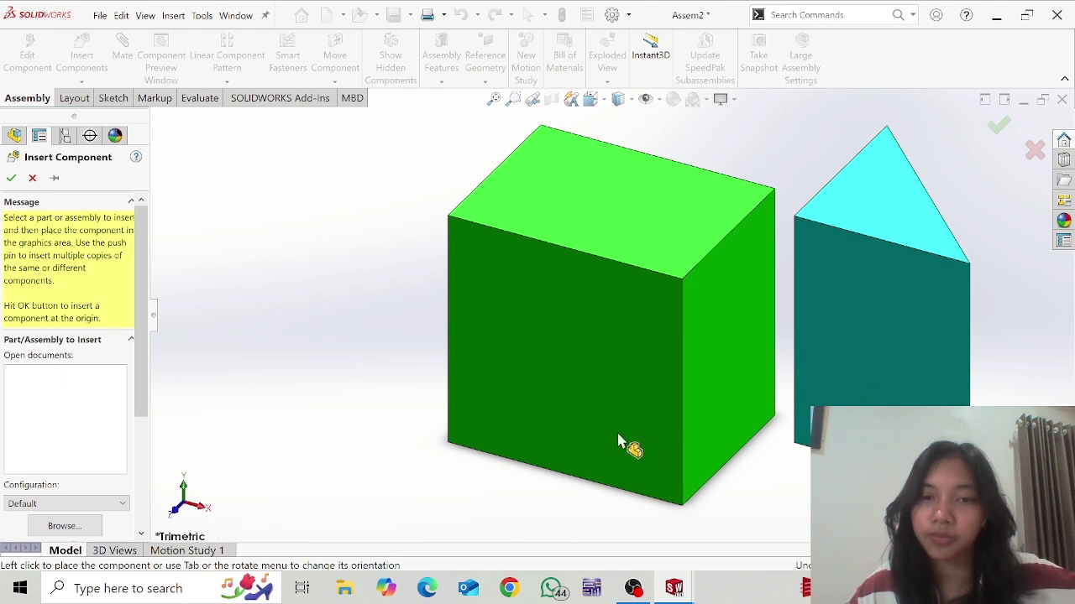
key("Escape")
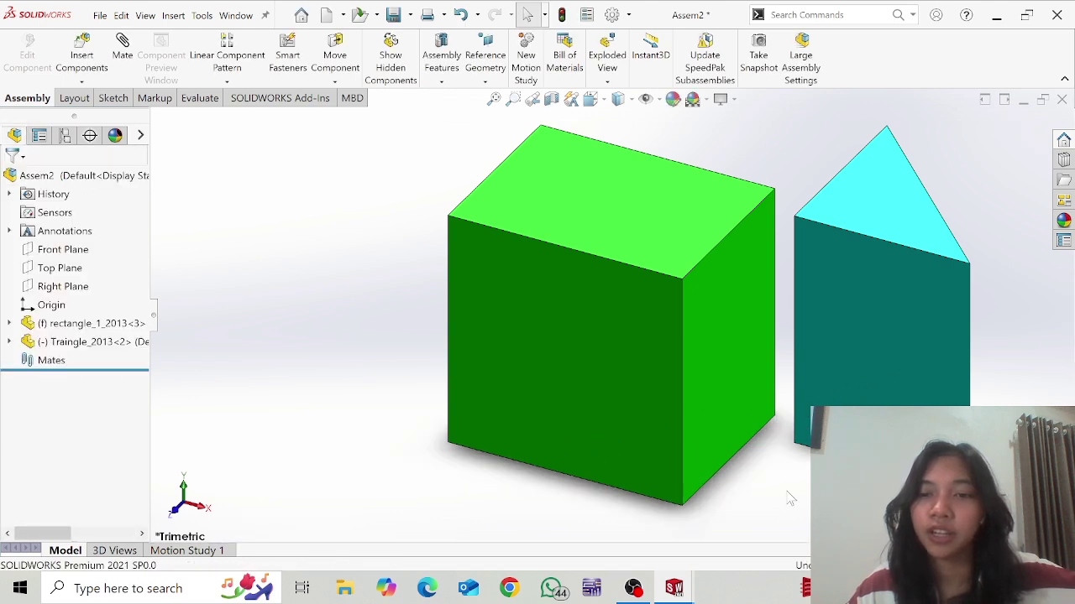
Test the fixed and floating components by trying to move the green block and moving the triangular part freely
scroll(790, 500, "up", 3)
scroll(758, 482, "down", 2)
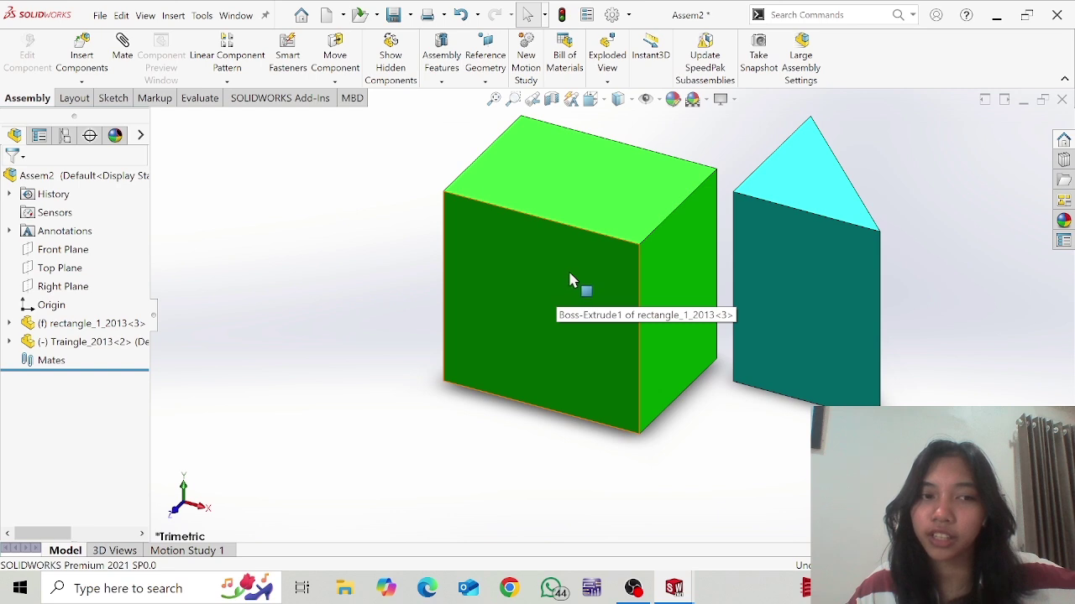
left_click_drag(569, 274, 606, 256)
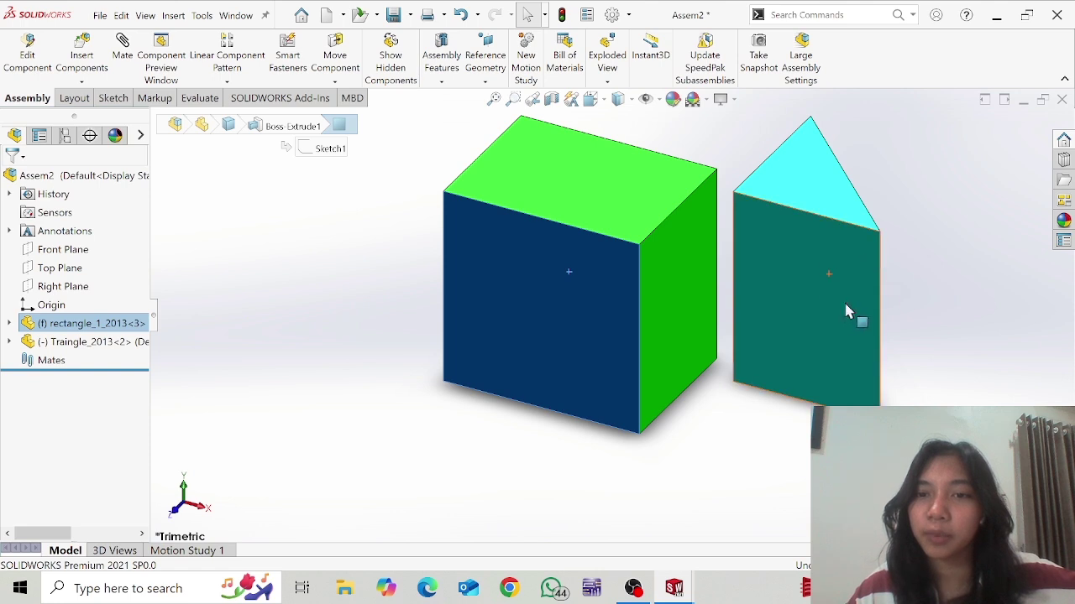
left_click_drag(828, 282, 869, 266)
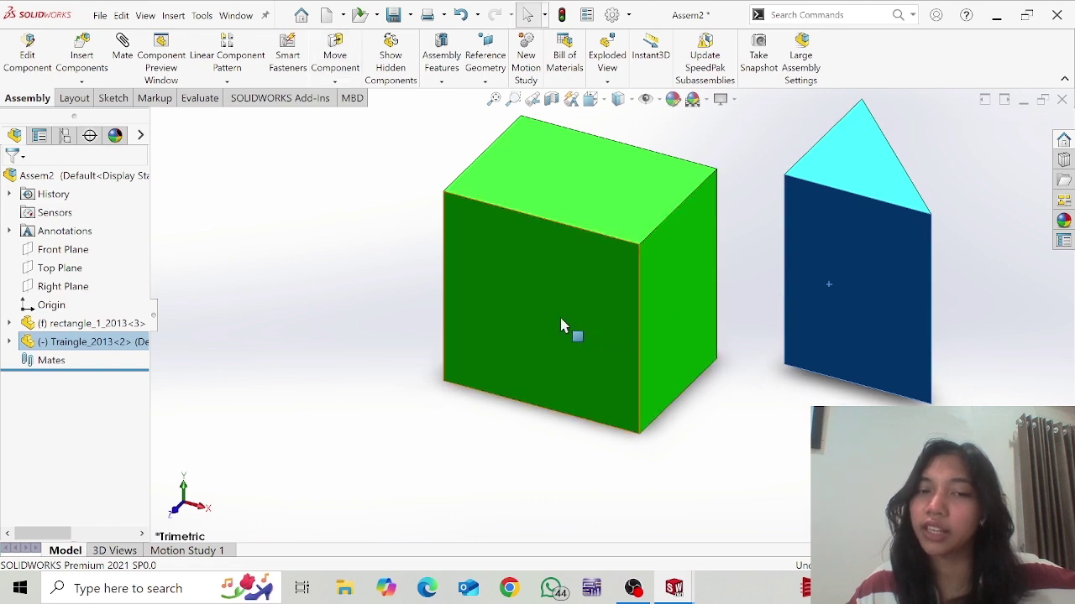
left_click(568, 286)
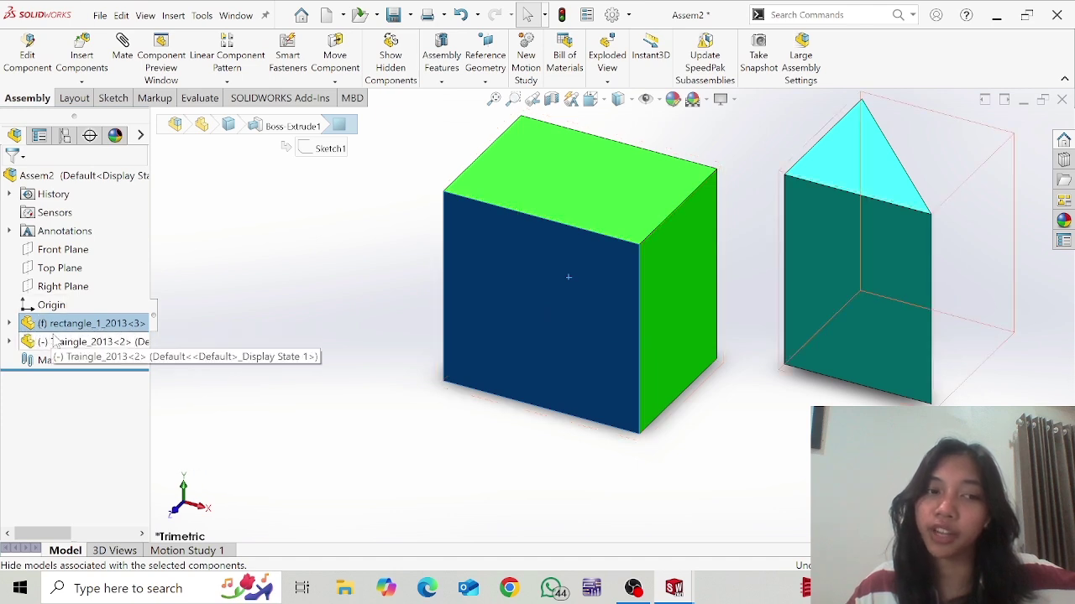
left_click(844, 308)
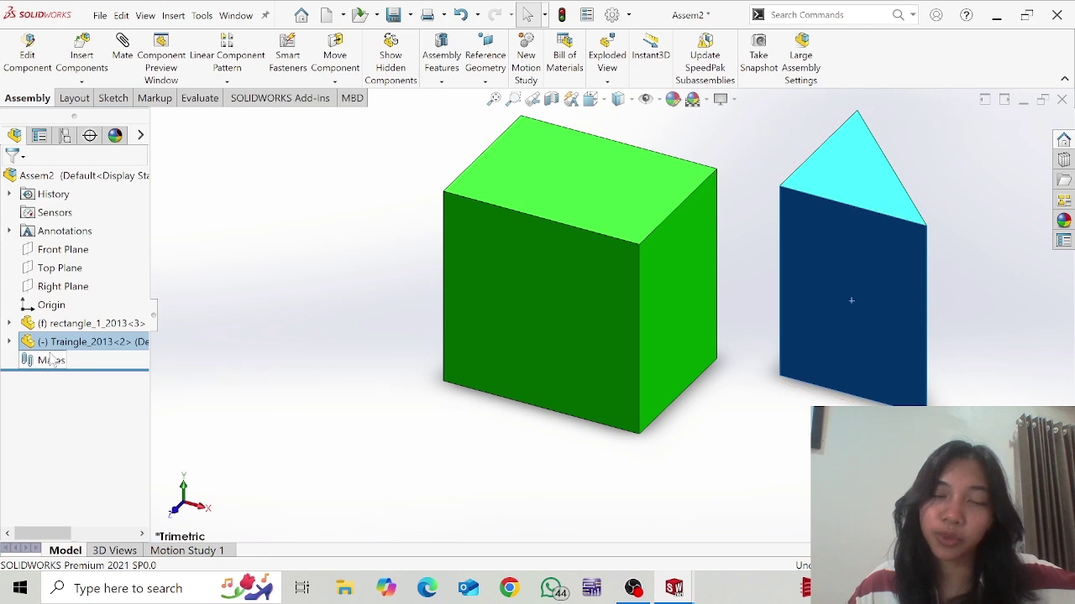
left_click_drag(893, 260, 845, 244)
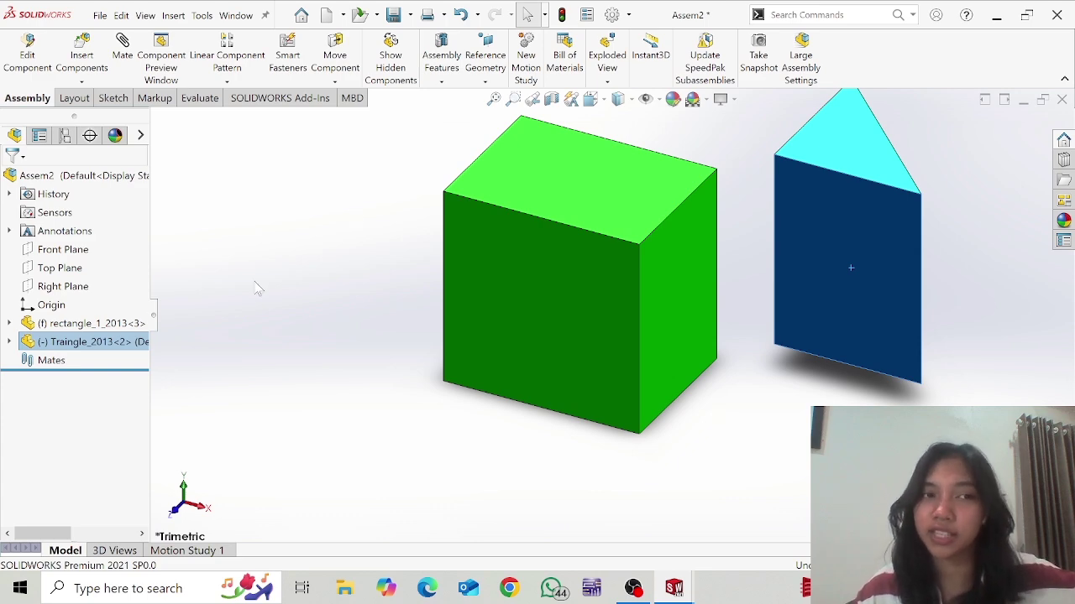
Create another new assembly document for the coincident, parallel and perpendicular mates exercise
left_click(101, 16)
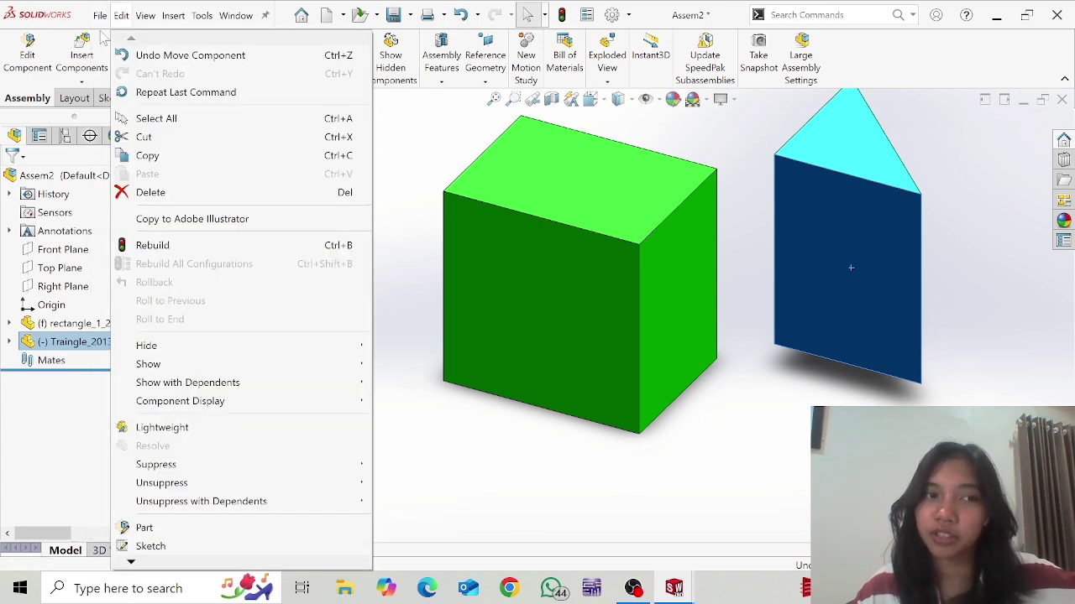
left_click(109, 42)
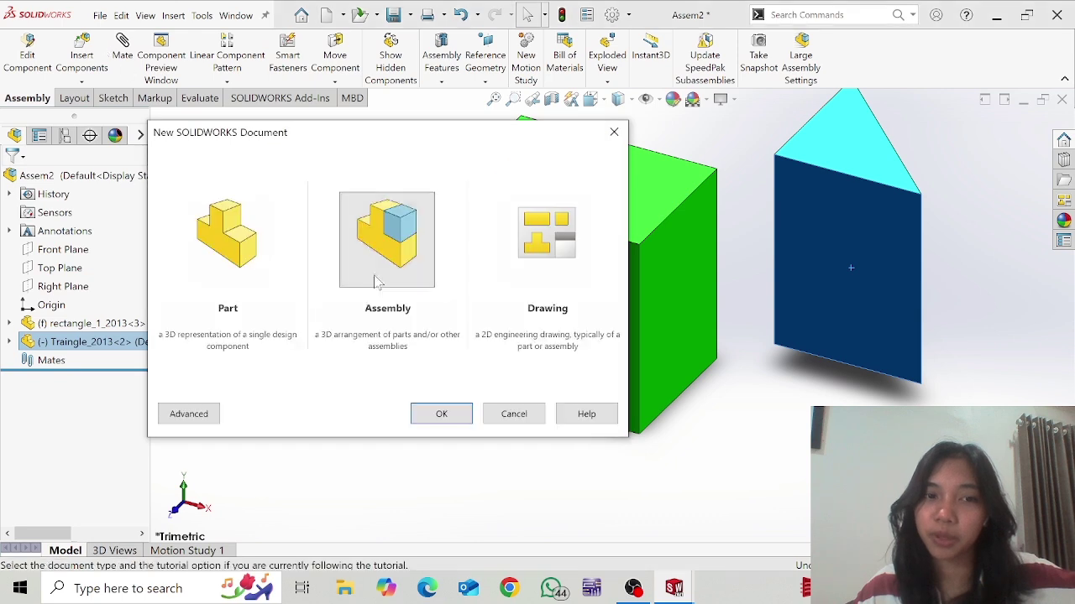
left_click(442, 413)
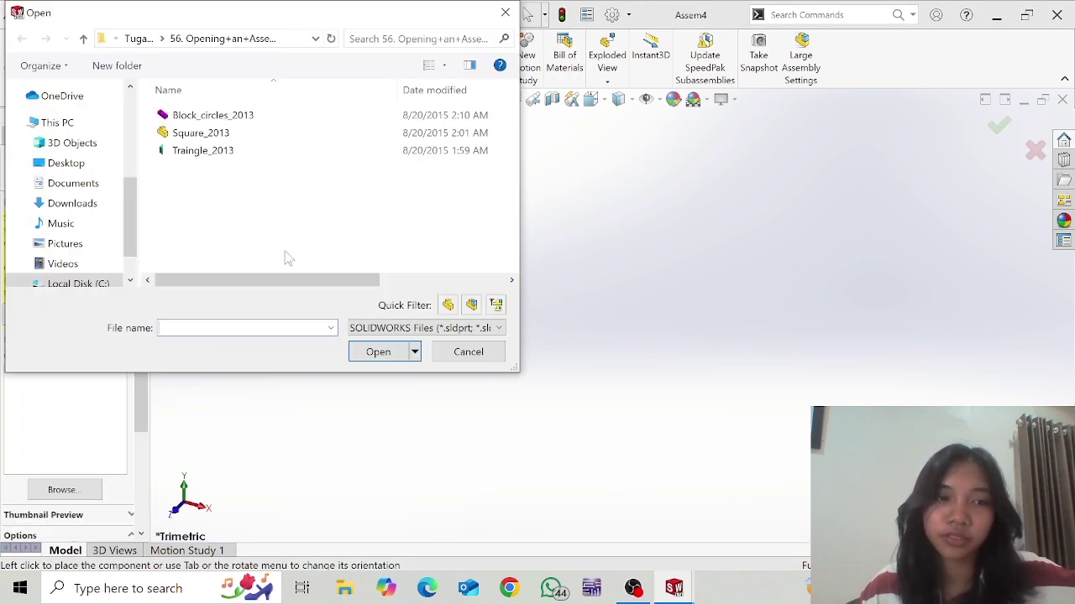
Insert Block_Coinc_parallel_prepend_2013 from the "59. Standard+Mates_Con,+Par,Per" folder as the first component of the new assembly
left_click(163, 40)
left_click(163, 39)
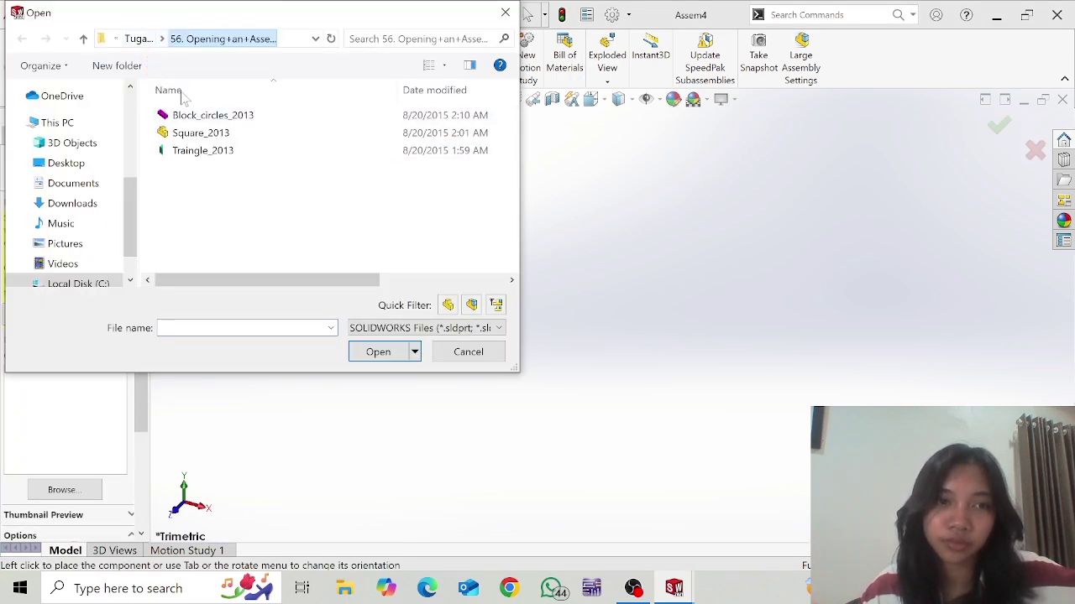
left_click(163, 39)
left_click(180, 103)
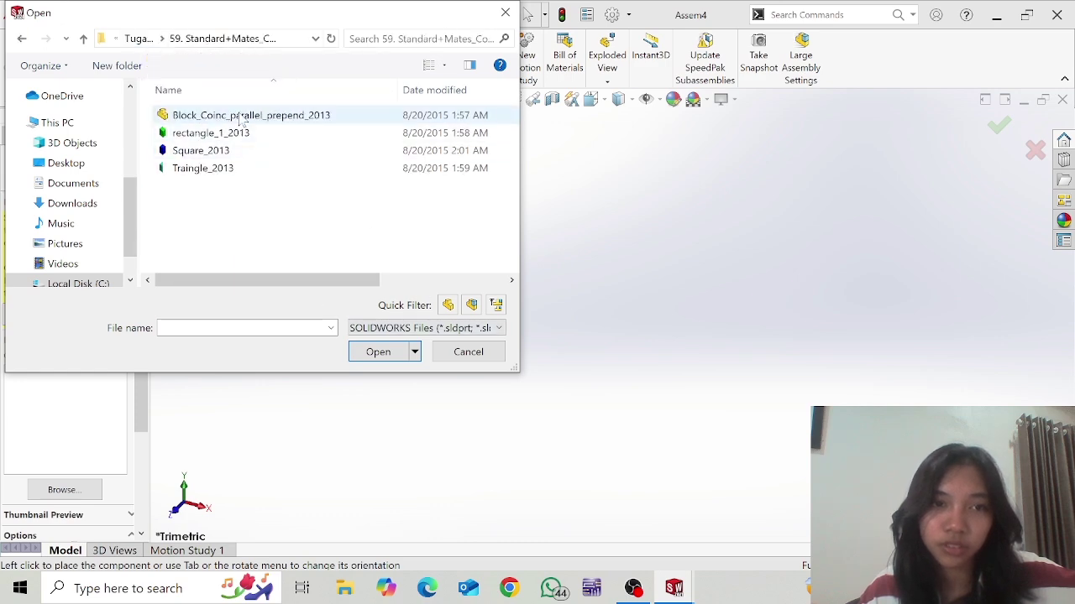
left_click(241, 117)
left_click(379, 352)
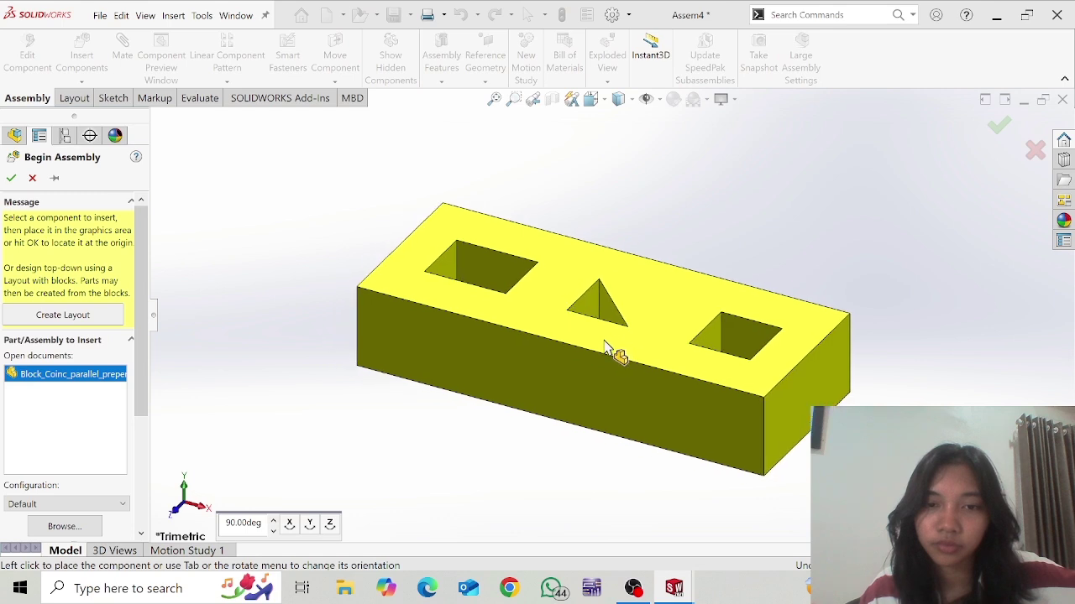
left_click(614, 356)
left_click(792, 348)
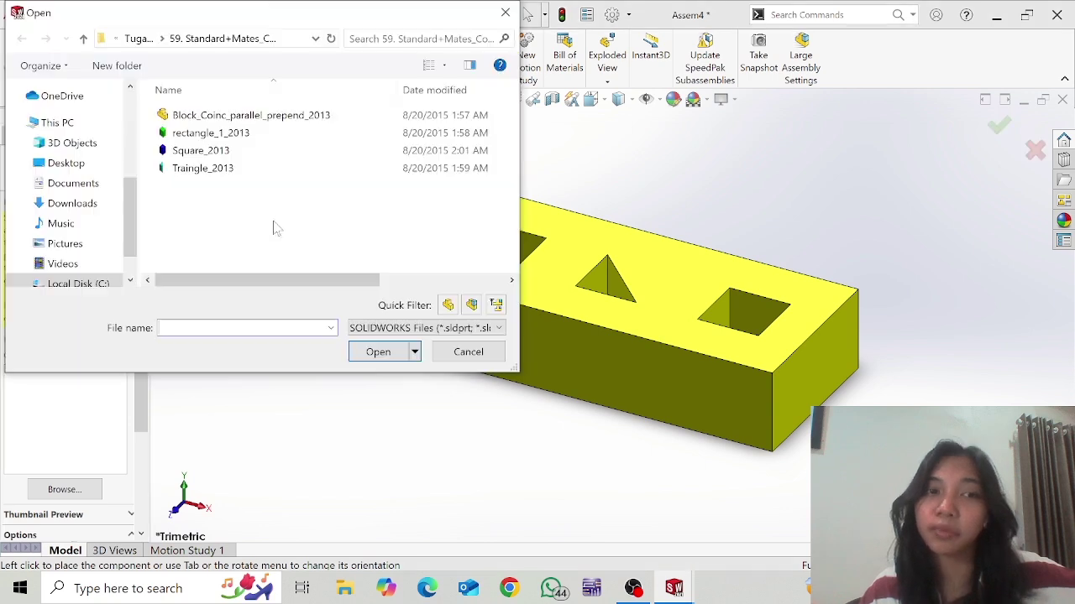
Insert Square_2013 and Traingle_2013 from the "56. Opening+an+Assembly+file" folder, placing both behind the yellow block near their matching pockets
left_click_drag(275, 215, 243, 131)
left_click(244, 136)
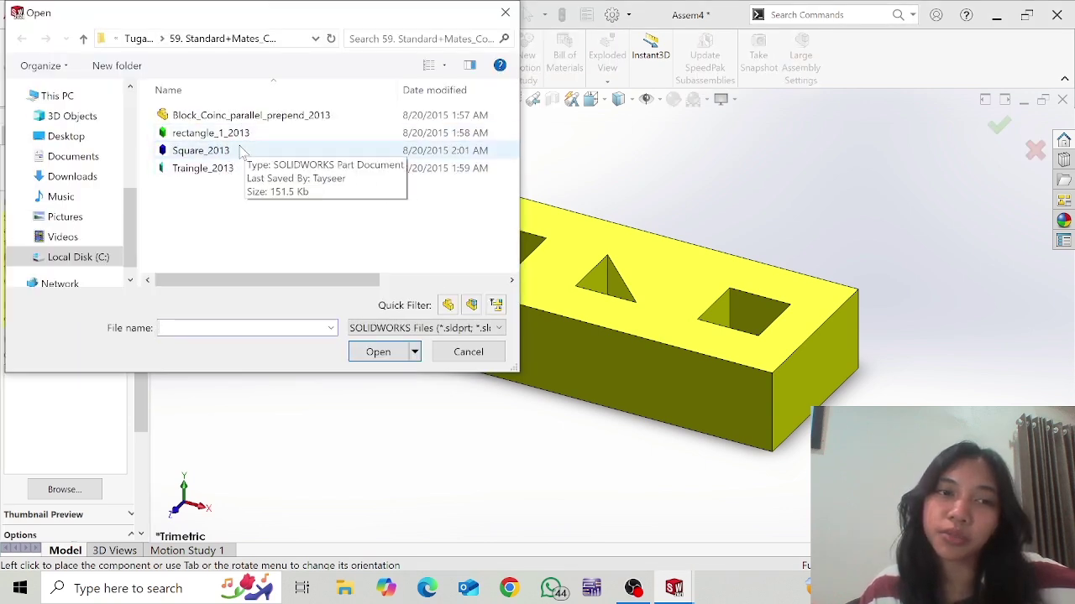
left_click(162, 39)
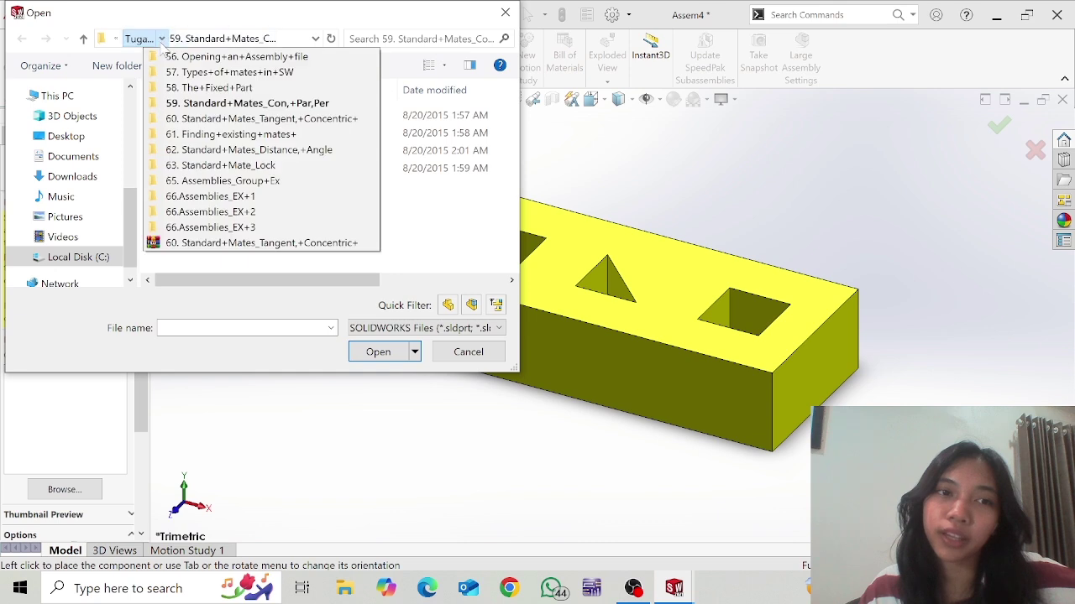
left_click(174, 59)
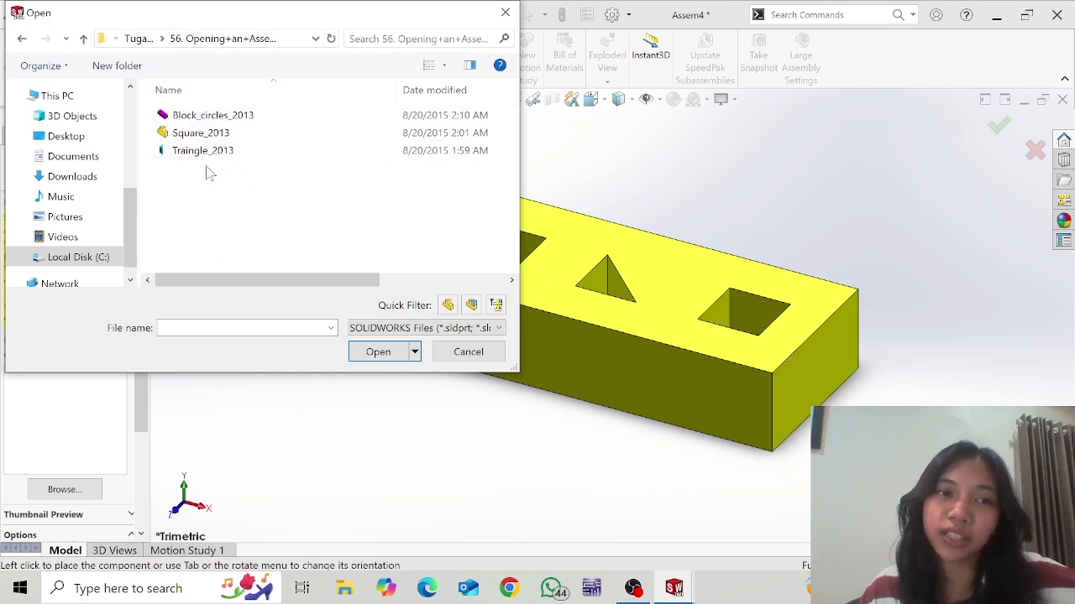
left_click_drag(213, 178, 204, 136)
left_click(380, 352)
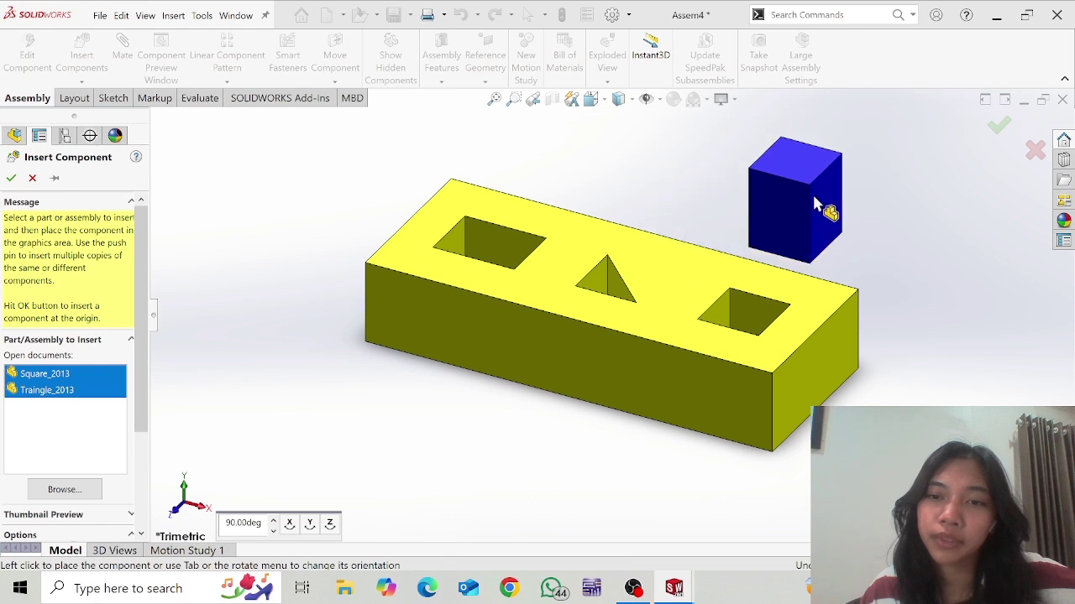
left_click(861, 221)
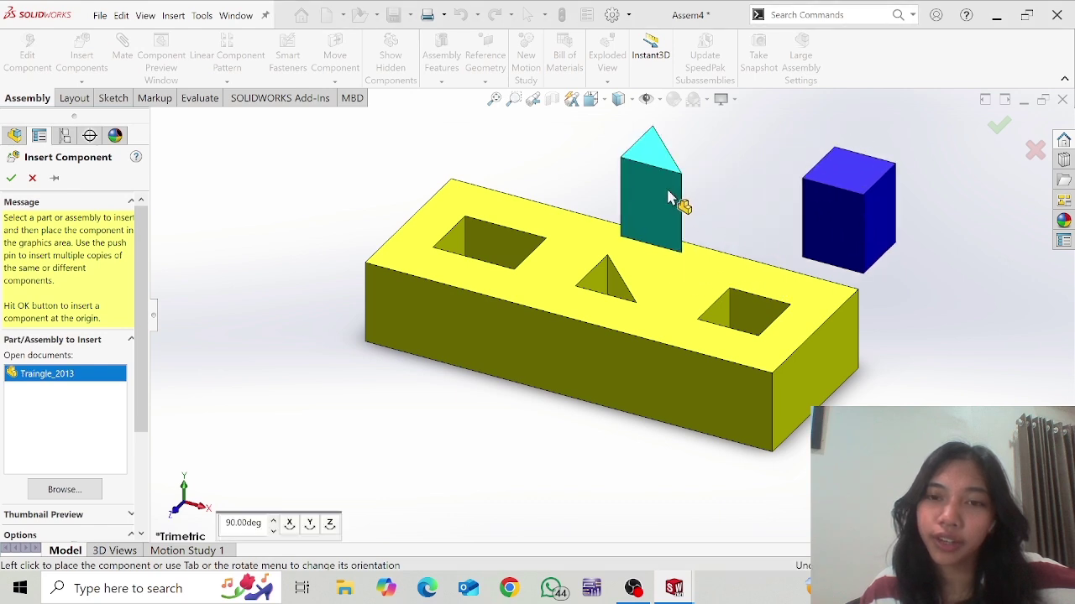
left_click(679, 201)
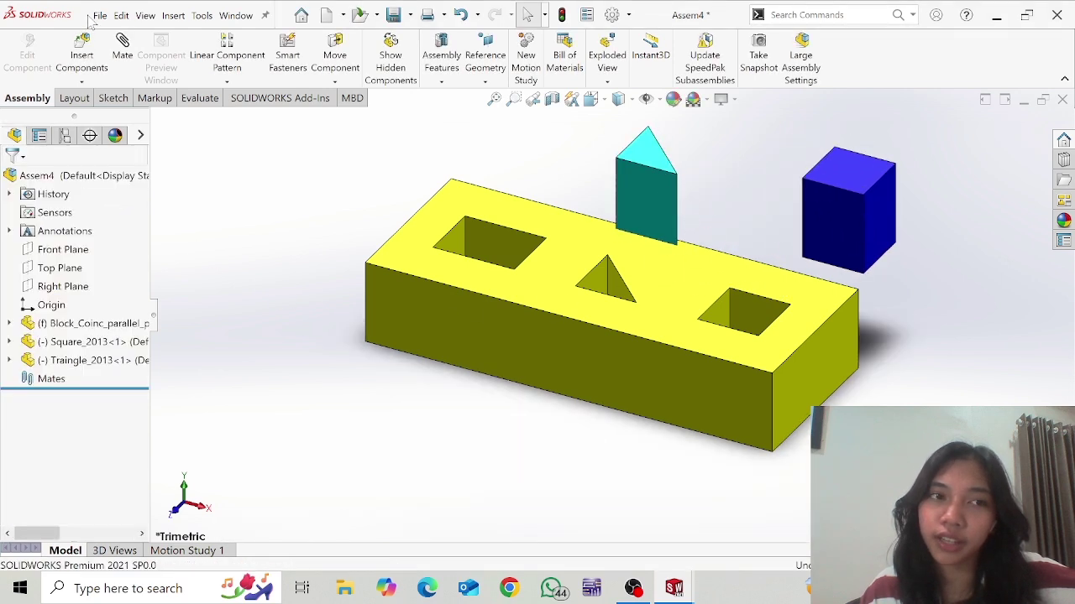
Insert rectangle_1_2013 from the "58. The+Fixed+Part" folder and position it behind the yellow block near the rectangular pocket
left_click(100, 56)
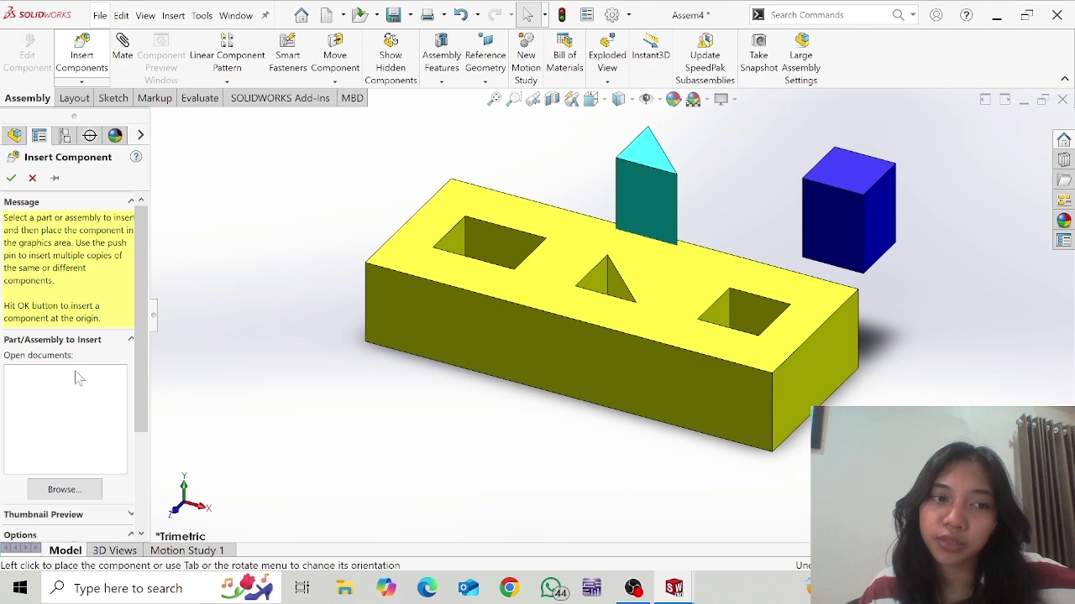
left_click(68, 490)
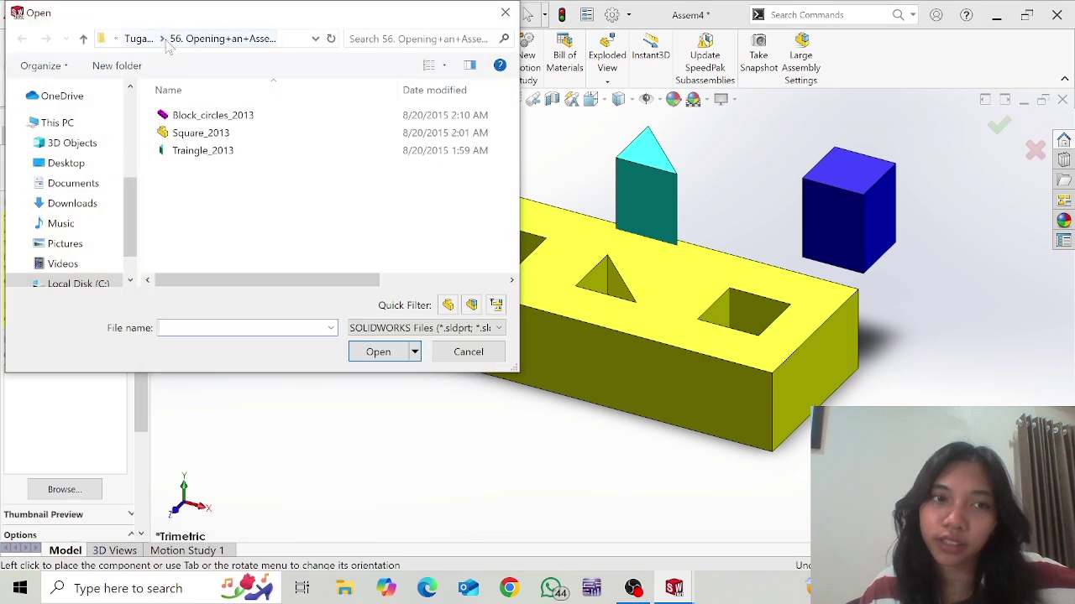
left_click(164, 40)
left_click(173, 88)
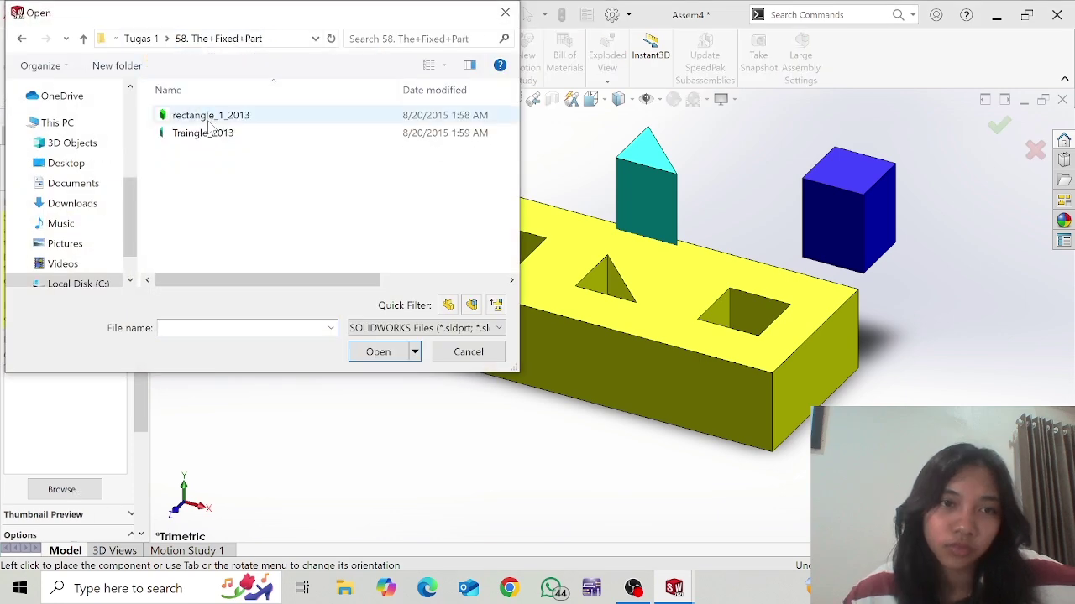
left_click(209, 122)
left_click(377, 352)
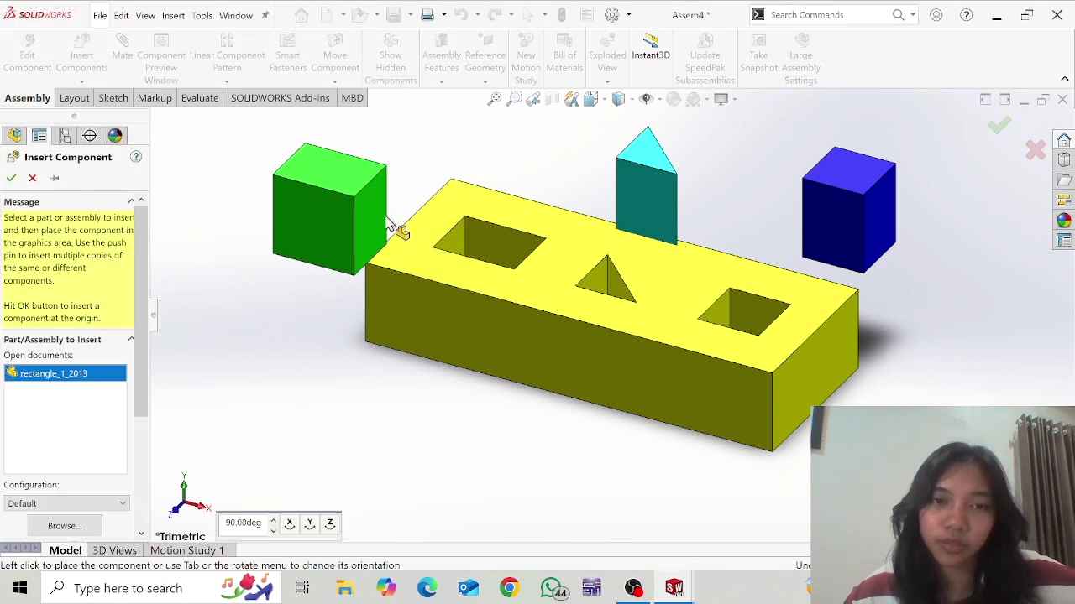
left_click(389, 223)
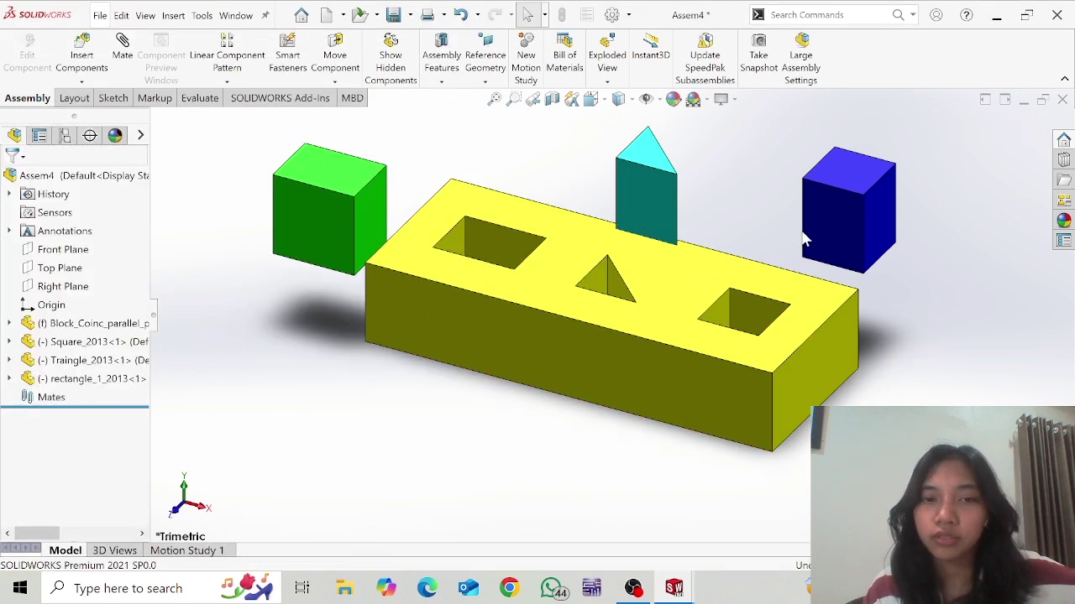
left_click_drag(350, 199, 371, 191)
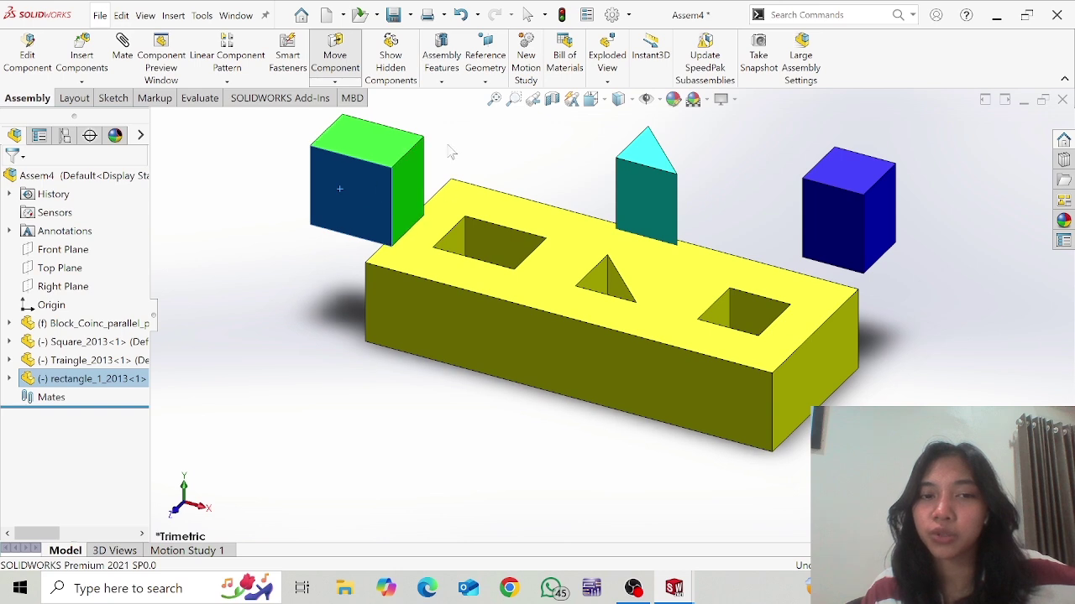
key("Escape")
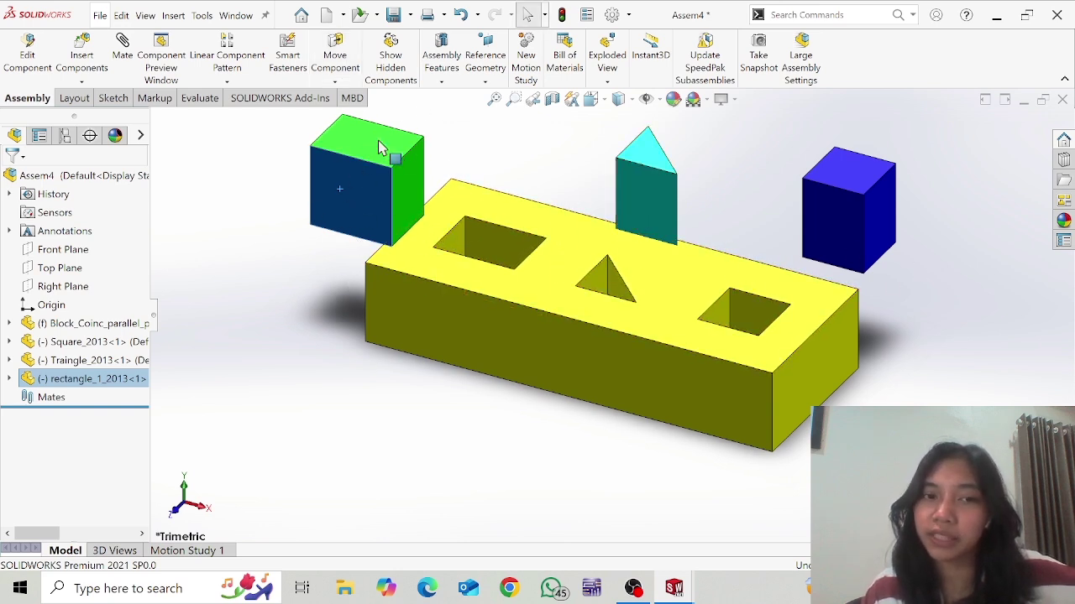
Mate the green block's top face coincident with the yellow block's top face and move it into the rectangular pocket
left_click(195, 122)
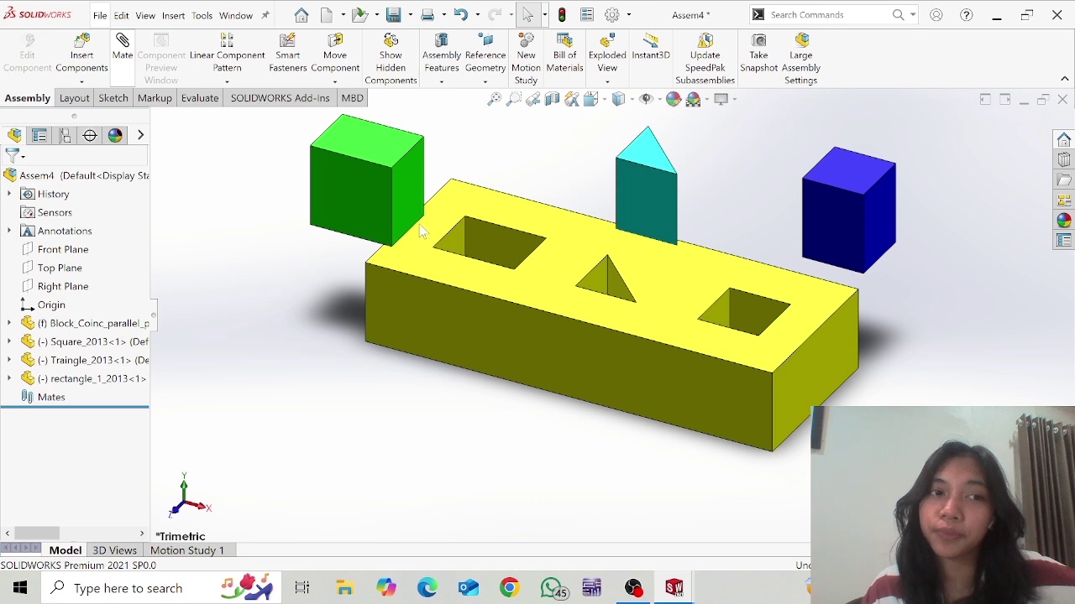
left_click(375, 146)
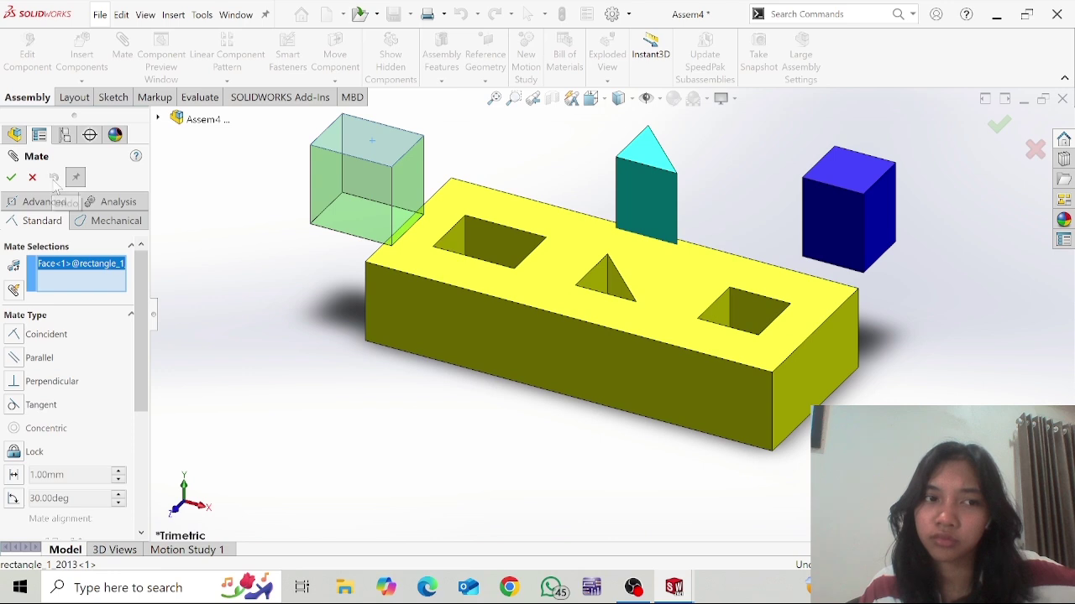
left_click(379, 149)
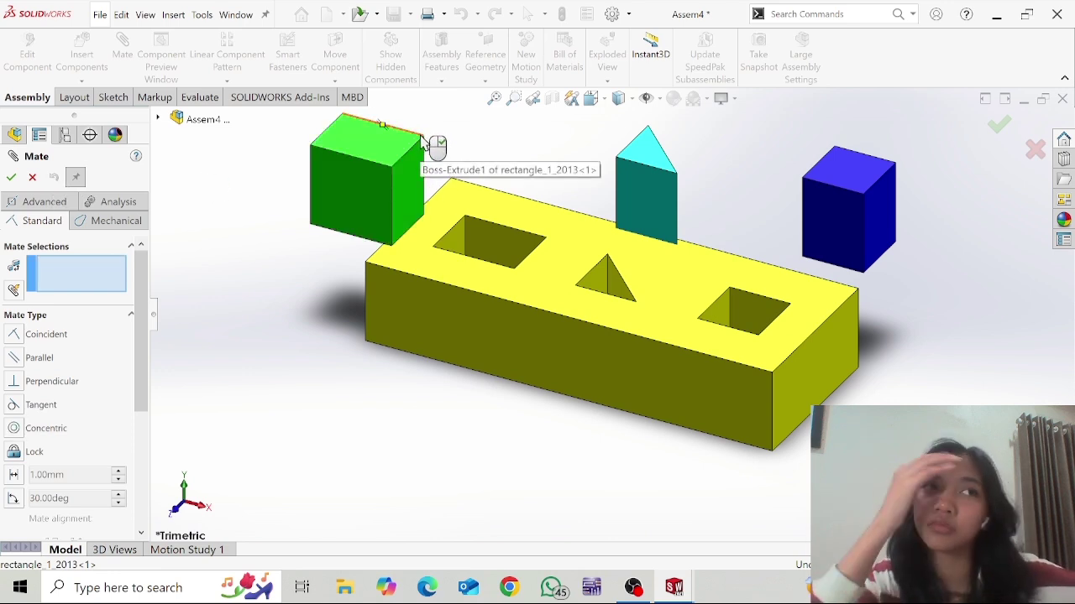
left_click(380, 149)
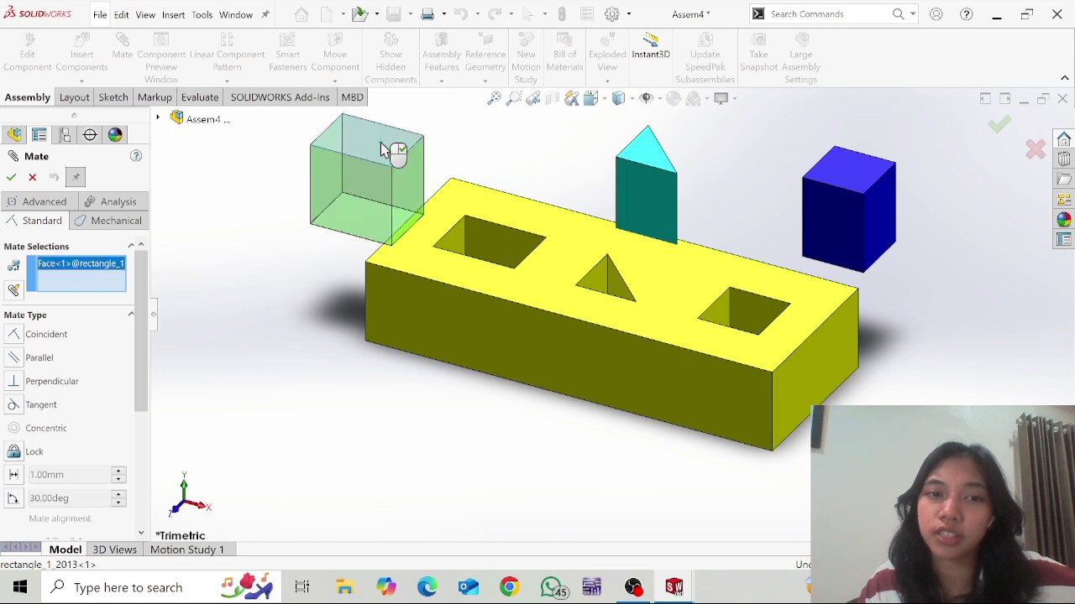
left_click(542, 288)
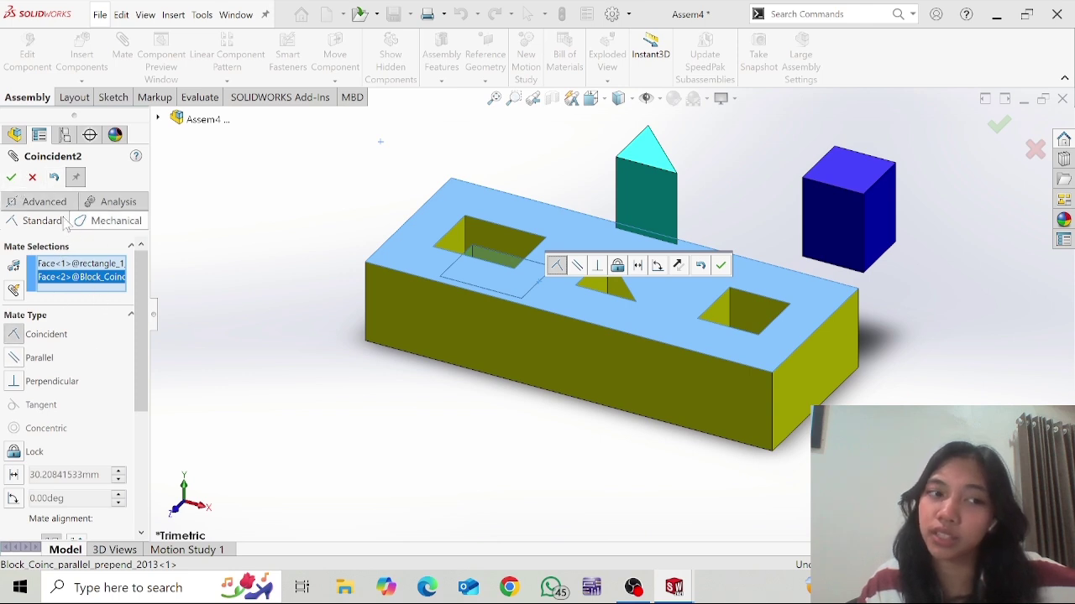
left_click(11, 177)
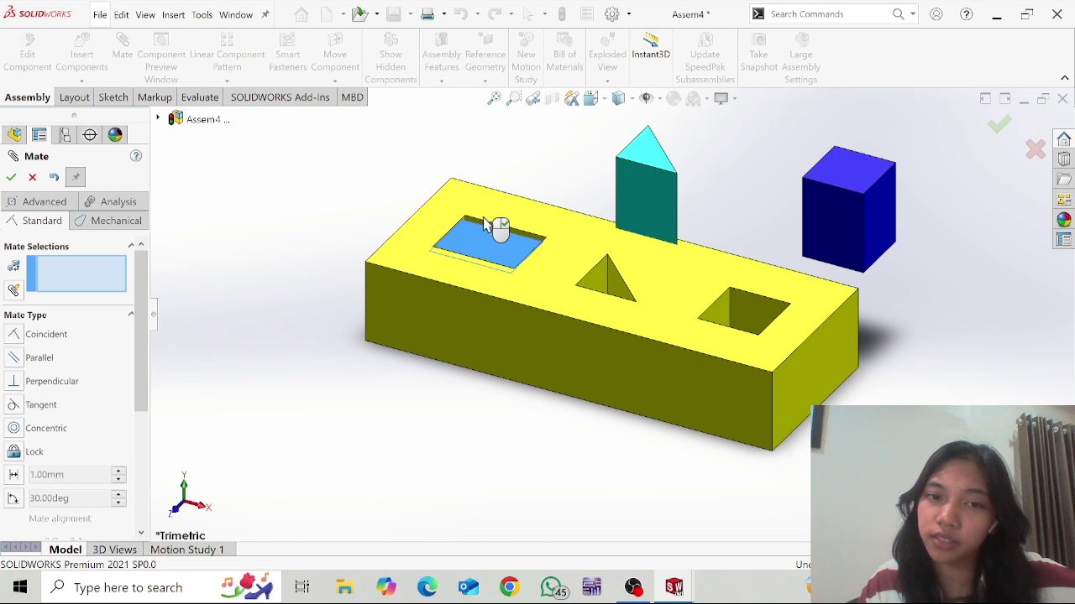
Mate the triangular part's top face coincident with the yellow block's top face and move it into the triangular pocket
left_click(655, 158)
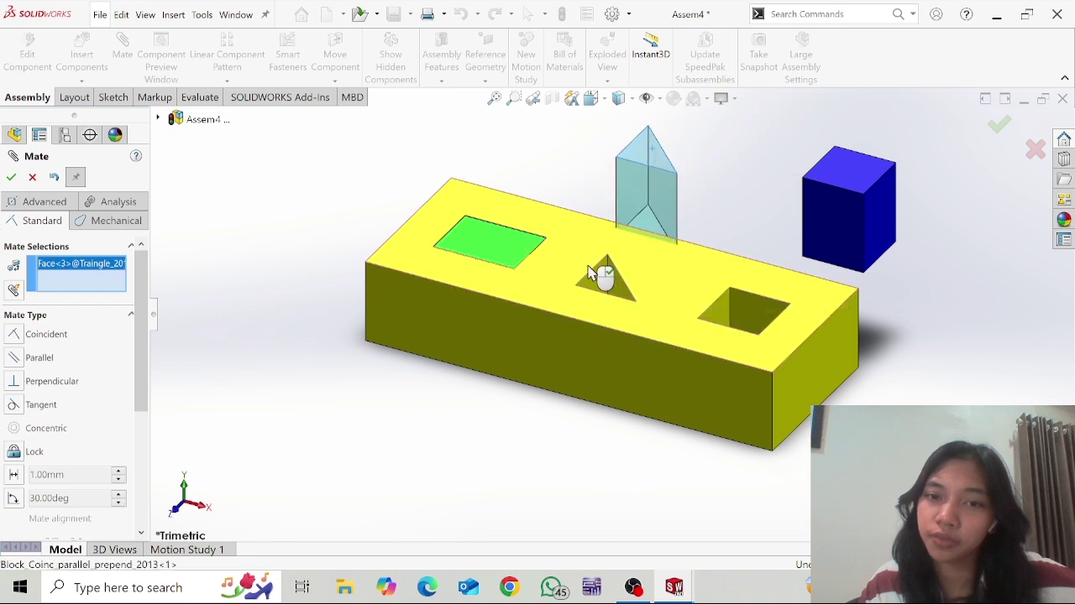
left_click(590, 272)
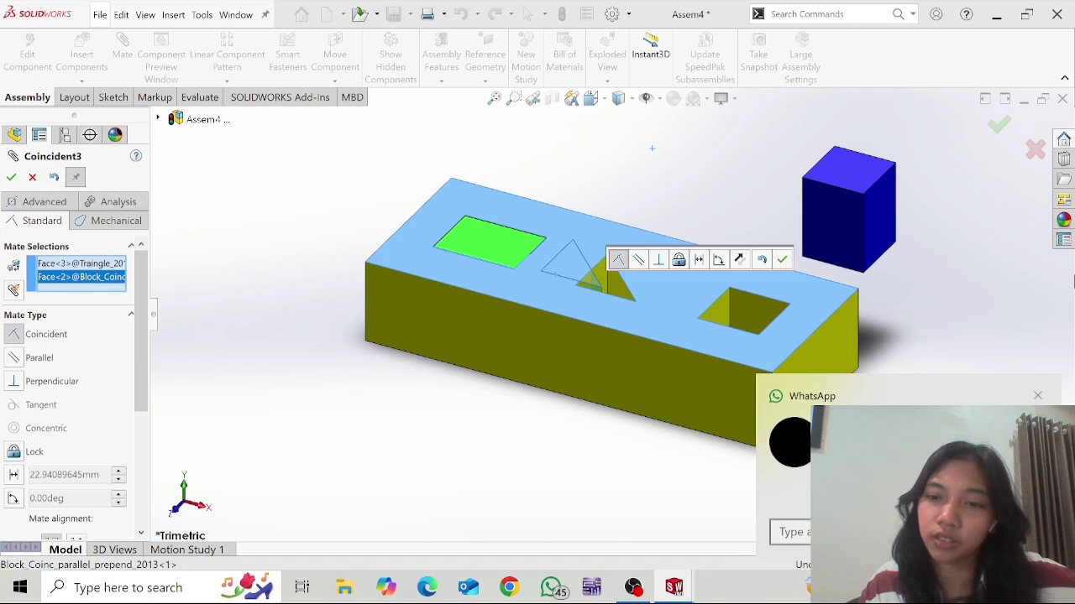
left_click(1041, 394)
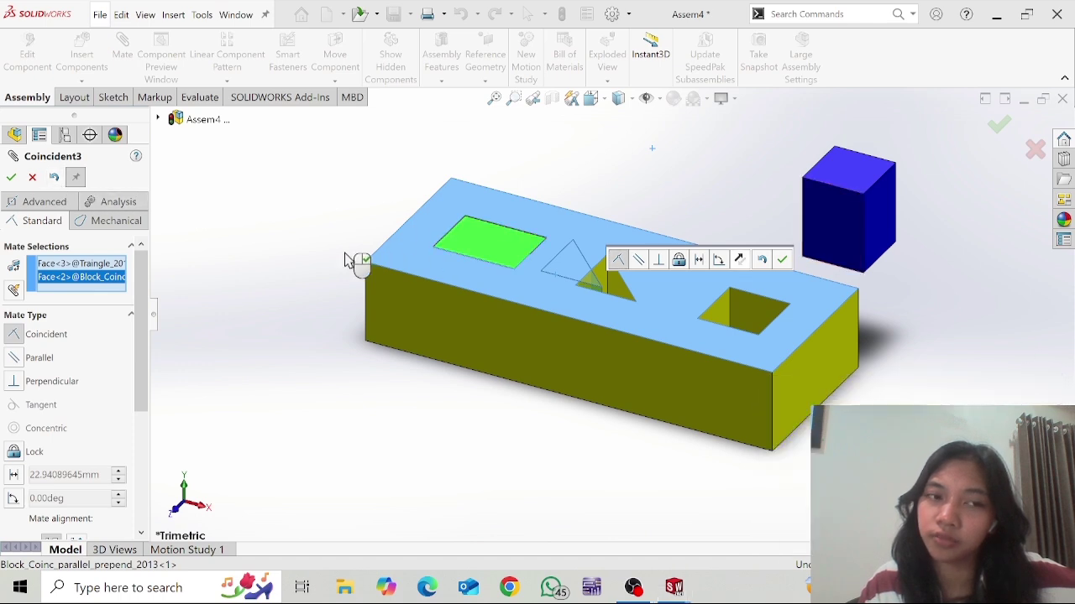
left_click(14, 178)
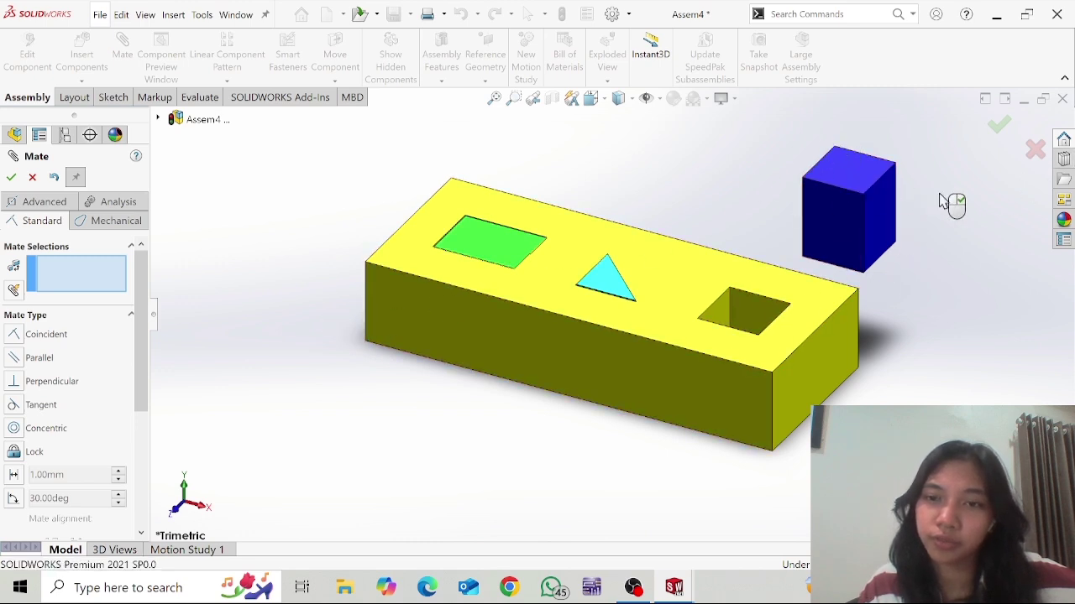
Mate the blue square part's top face coincident with the yellow block's top face and move it into the square pocket
left_click(853, 178)
left_click(705, 298)
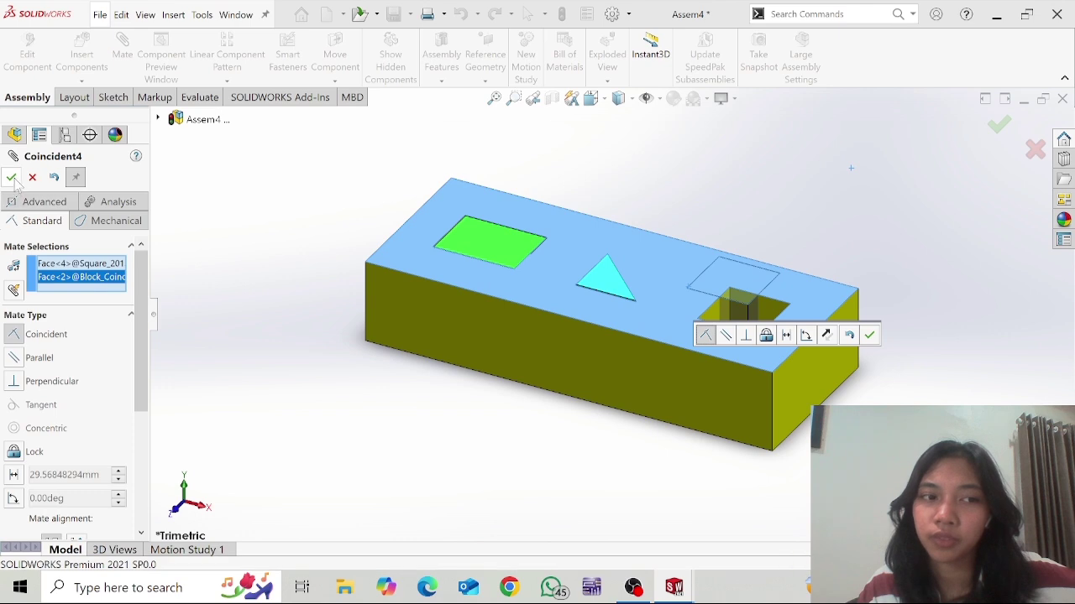
left_click(869, 335)
left_click_drag(735, 301, 753, 346)
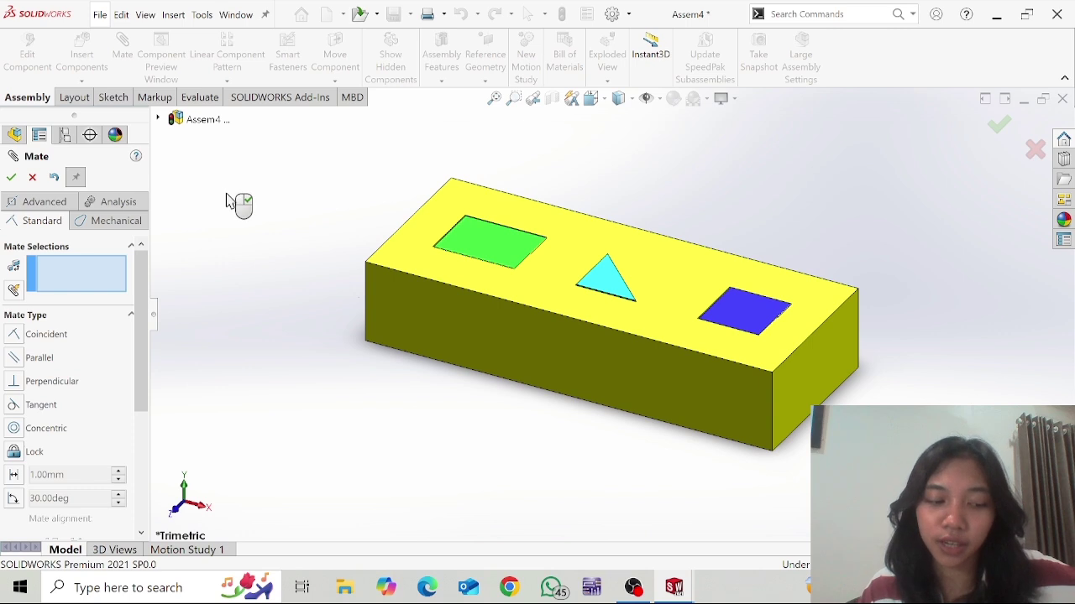
key("Escape")
Create a new assembly document and insert Block_circles_2013 from the "60. Standard+Mates_Ta..." folder as its first component
left_click(101, 16)
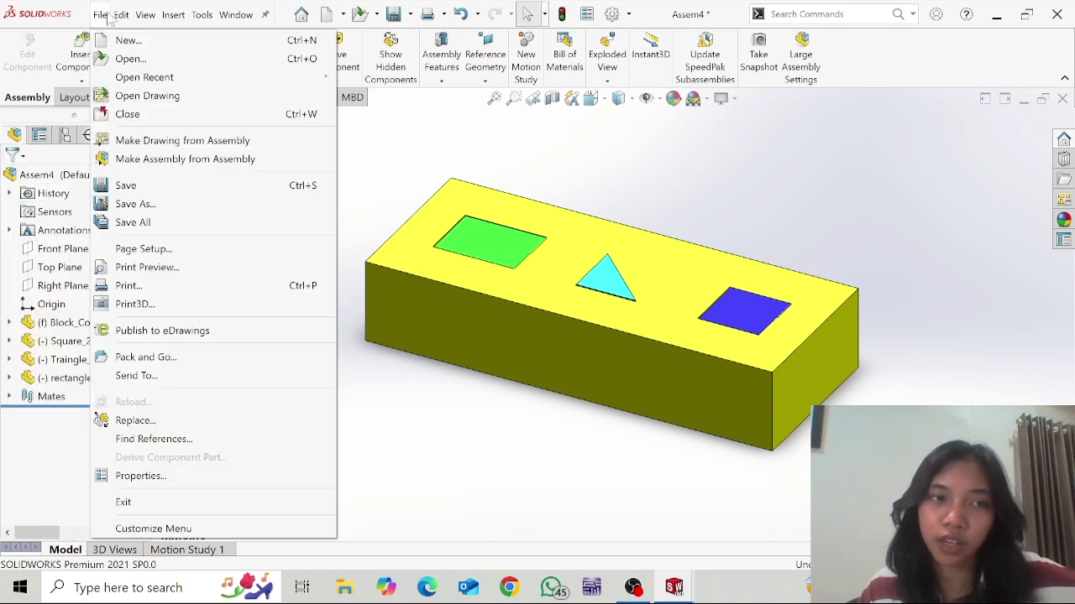
left_click(121, 41)
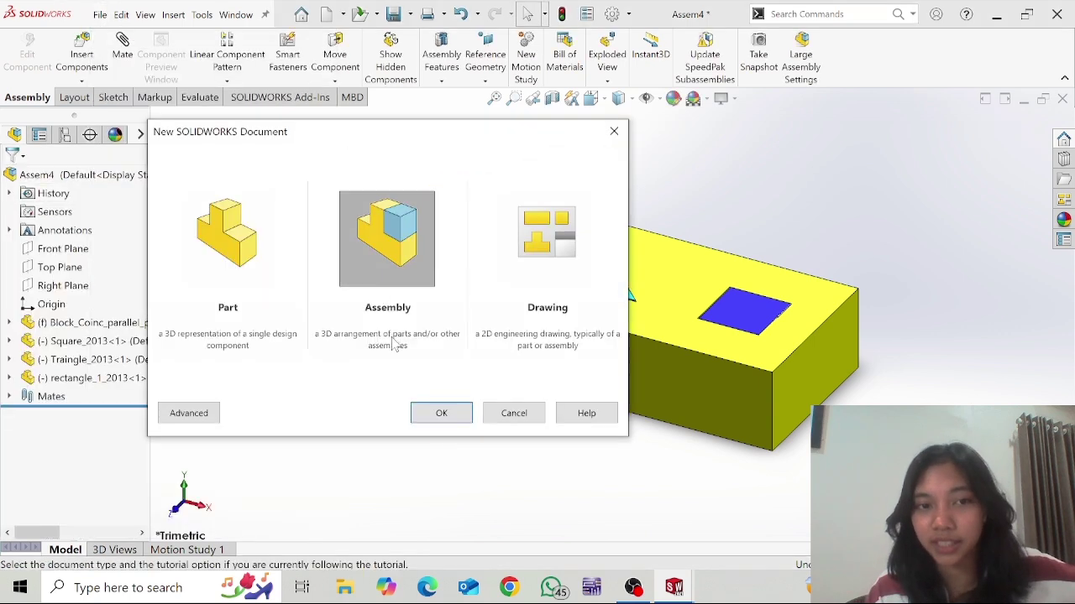
left_click(439, 412)
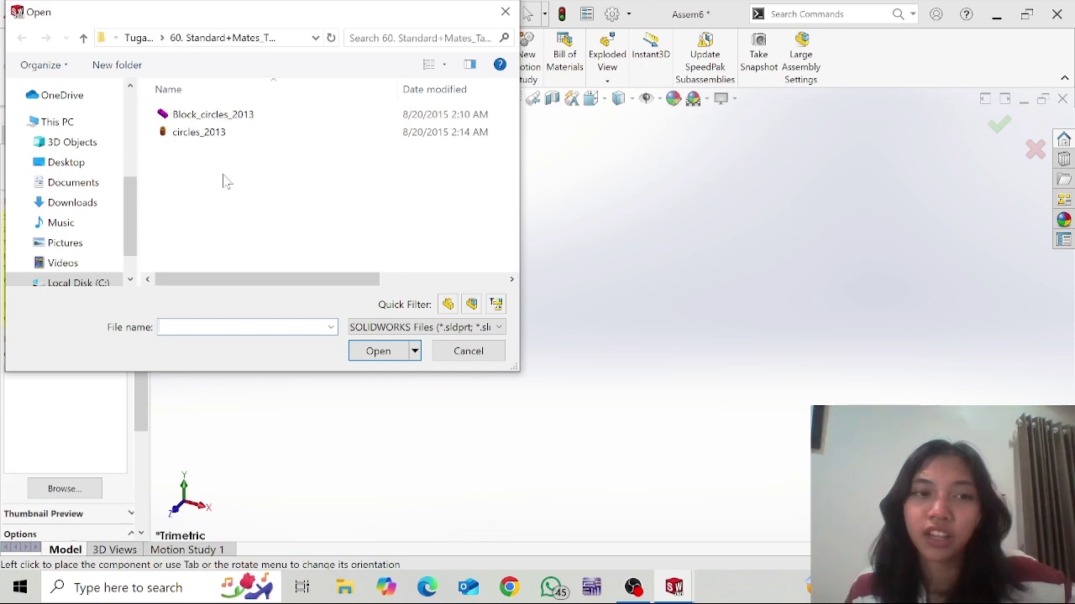
left_click(198, 113)
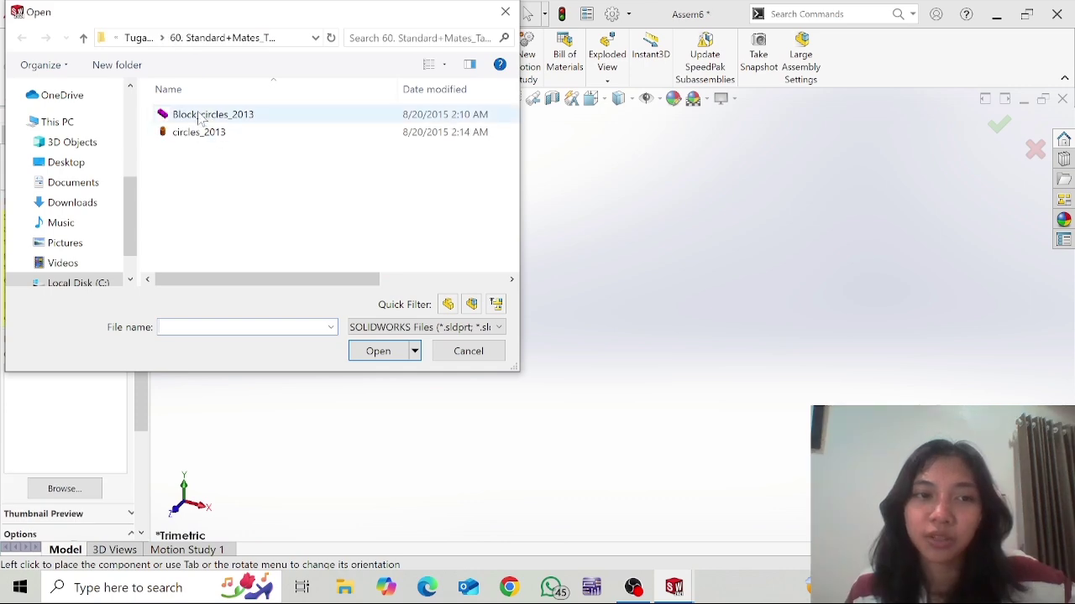
left_click(388, 356)
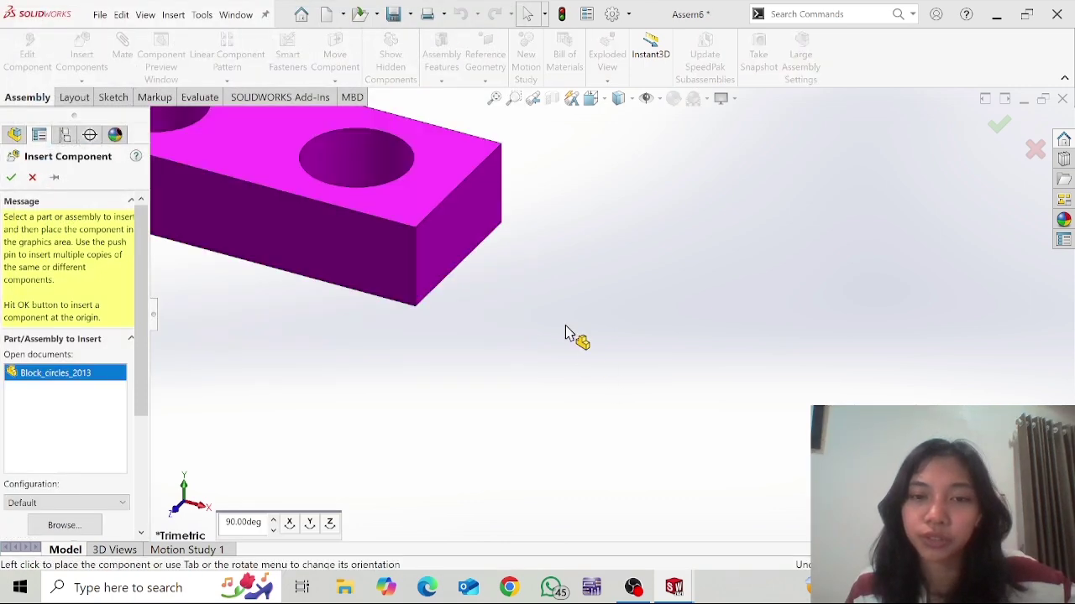
left_click(647, 344)
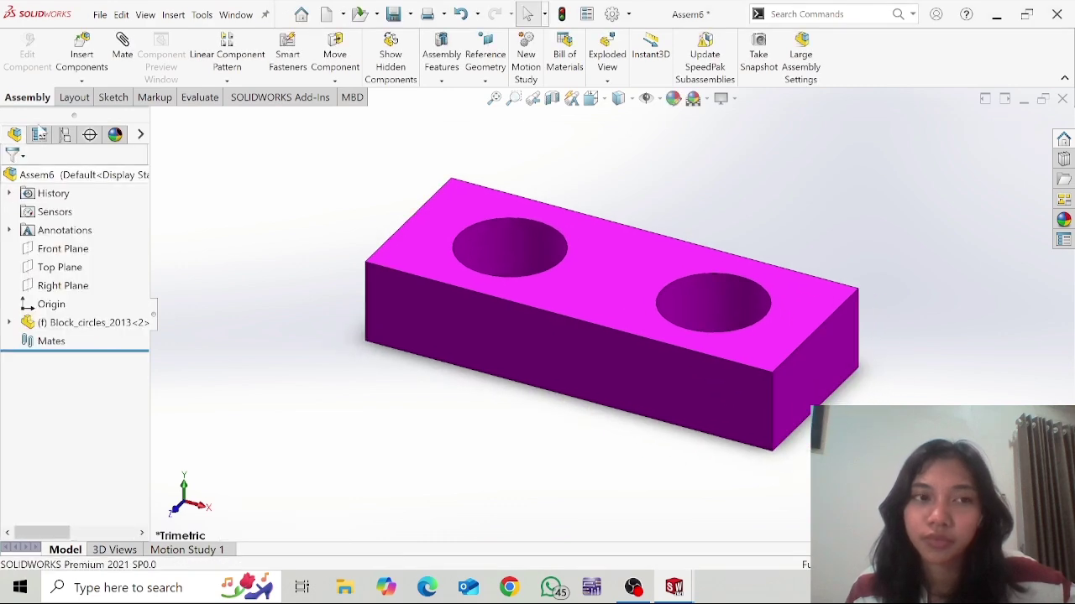
Insert circles_2013 from the same folder beside the magenta block's left end and place a second copy of the cylinder in front of it
left_click(210, 132)
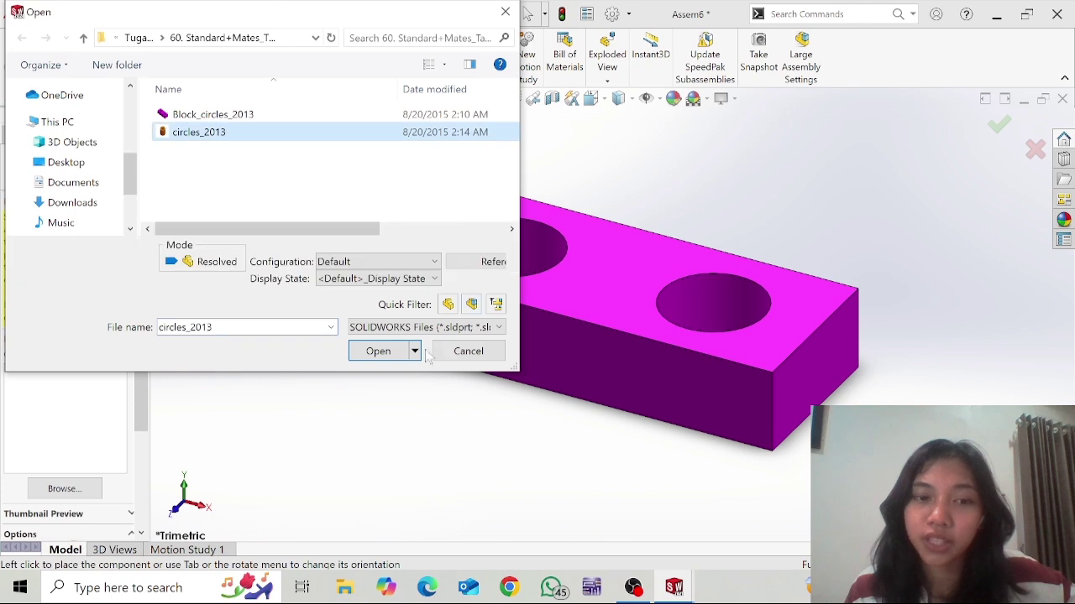
left_click(382, 353)
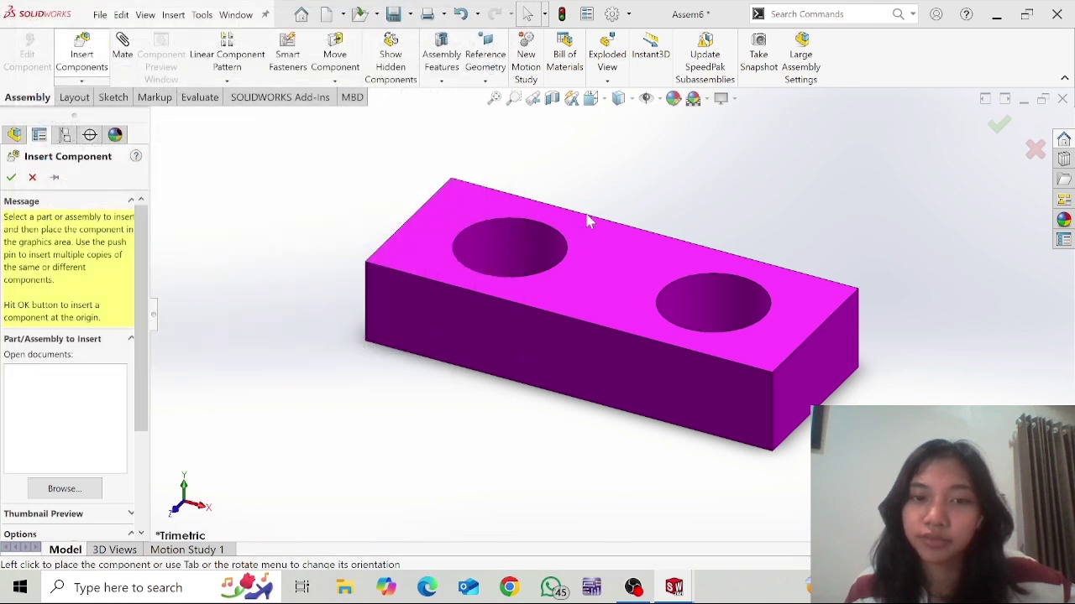
left_click(348, 244)
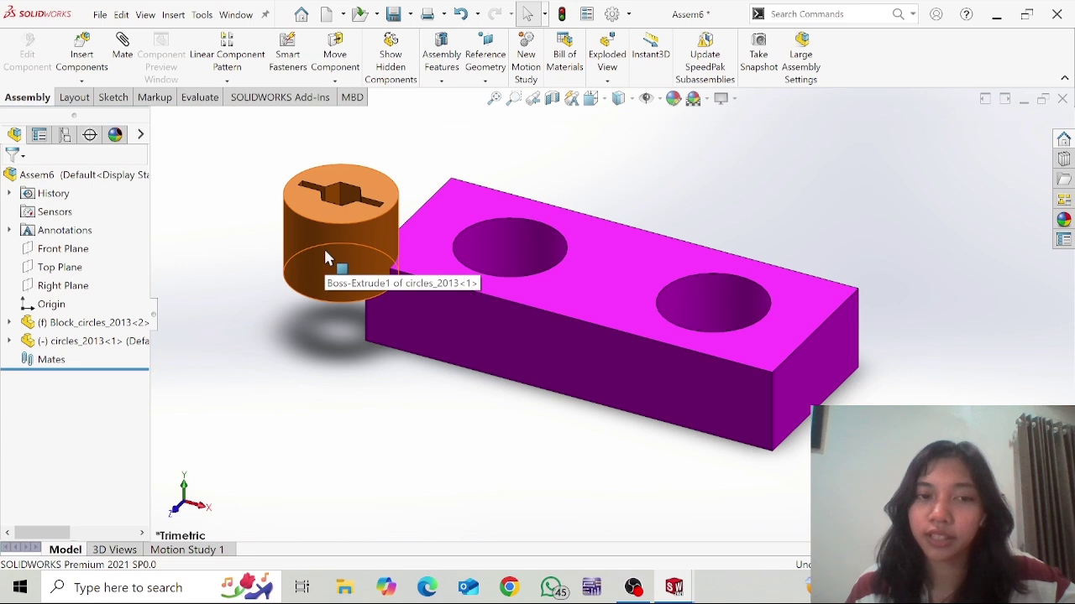
left_click_drag(321, 259, 257, 319, "ctrl")
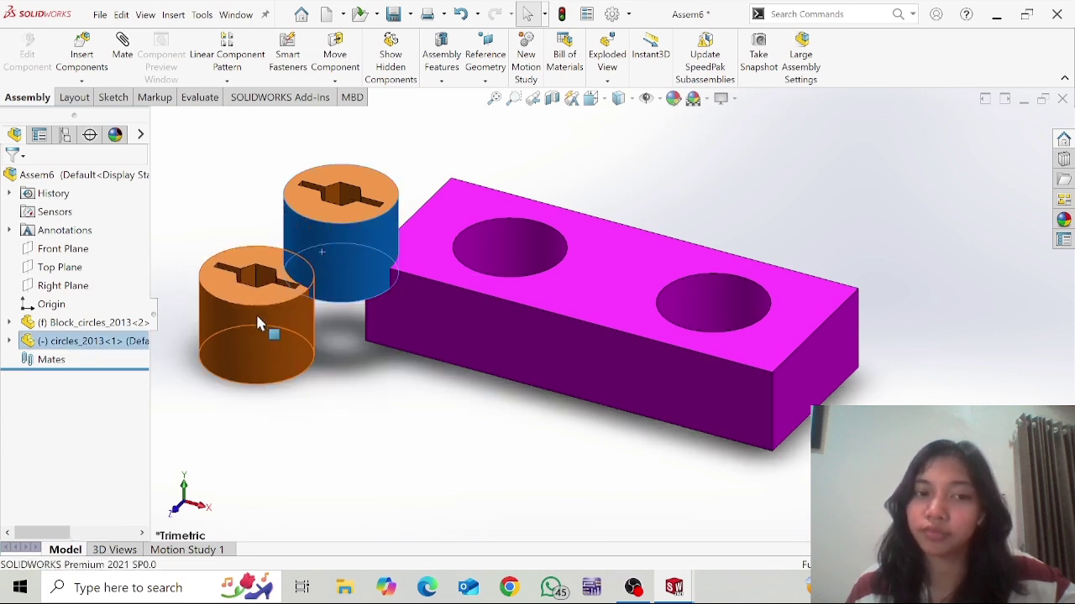
left_click(341, 412)
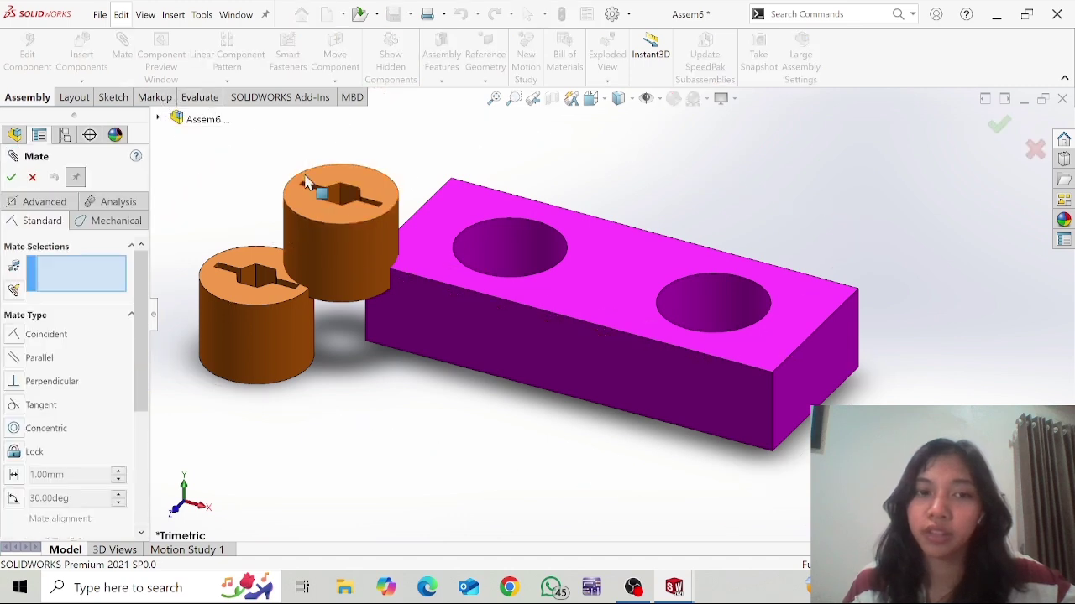
Mate the rear cylinder's outer face concentric with the magenta block's left hole and slide the cylinder up and down to test its movement
left_click(374, 237)
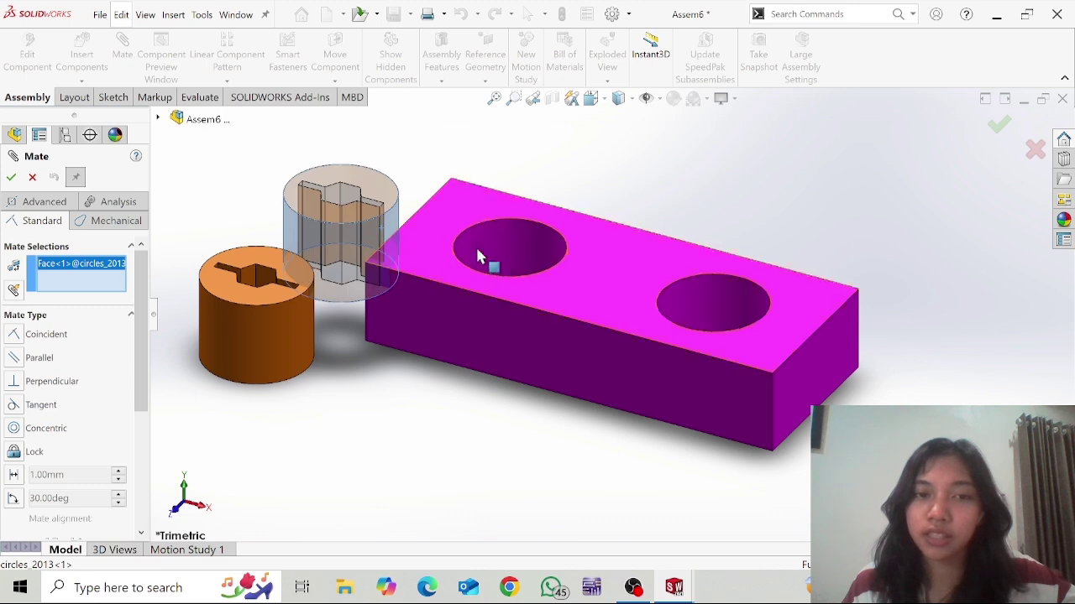
left_click(519, 235)
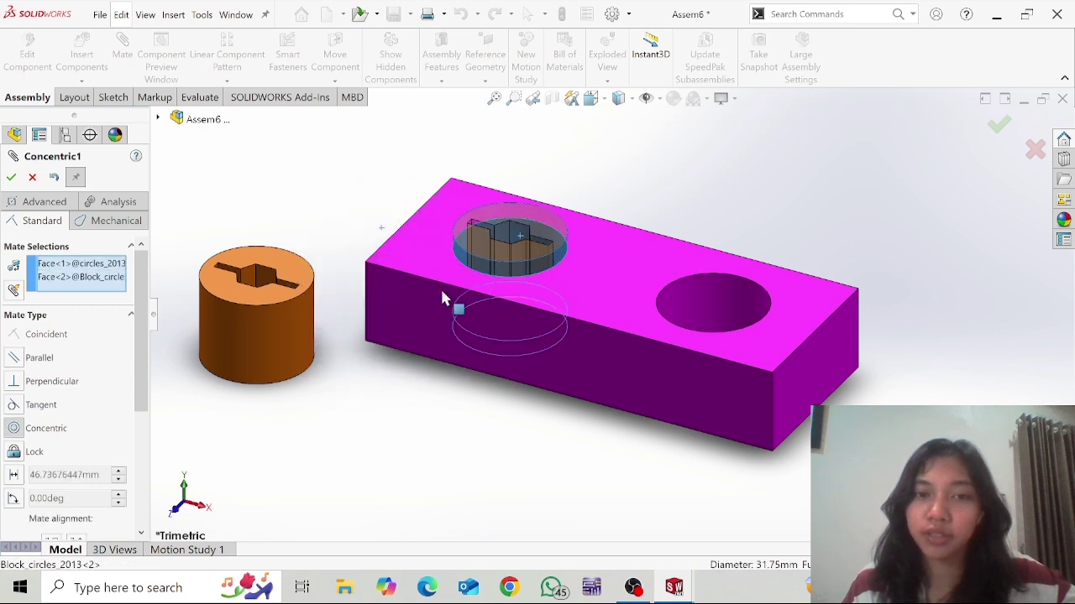
left_click(11, 177)
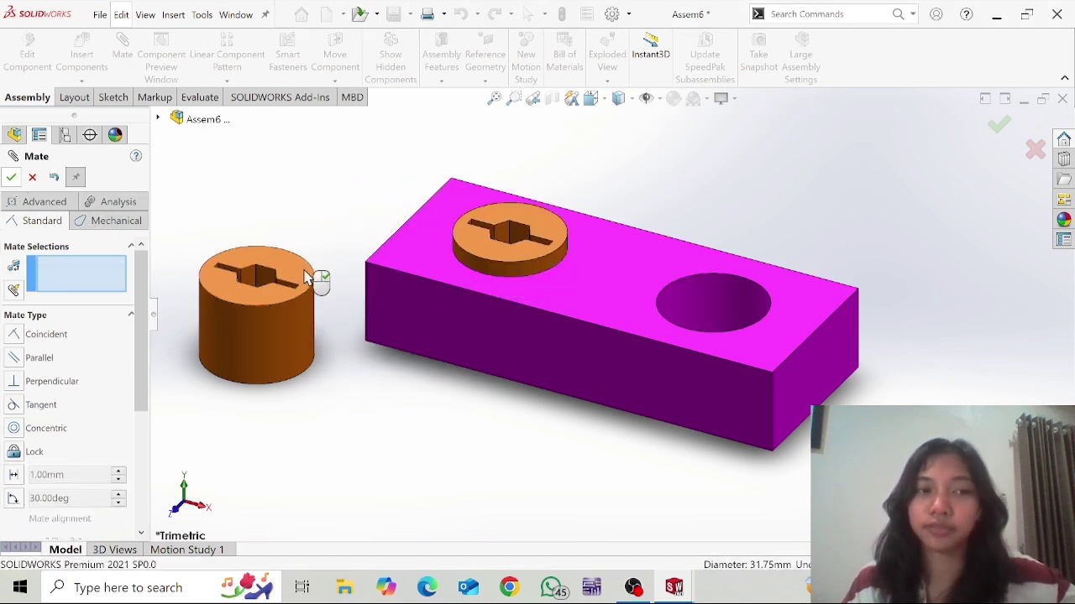
left_click_drag(519, 264, 387, 263)
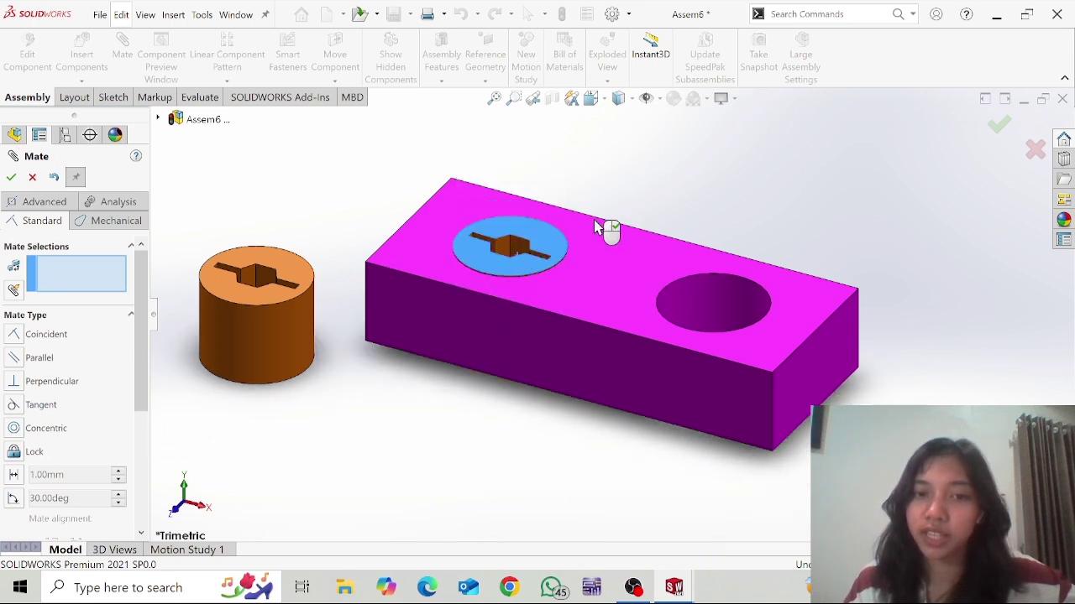
left_click_drag(516, 271, 530, 217)
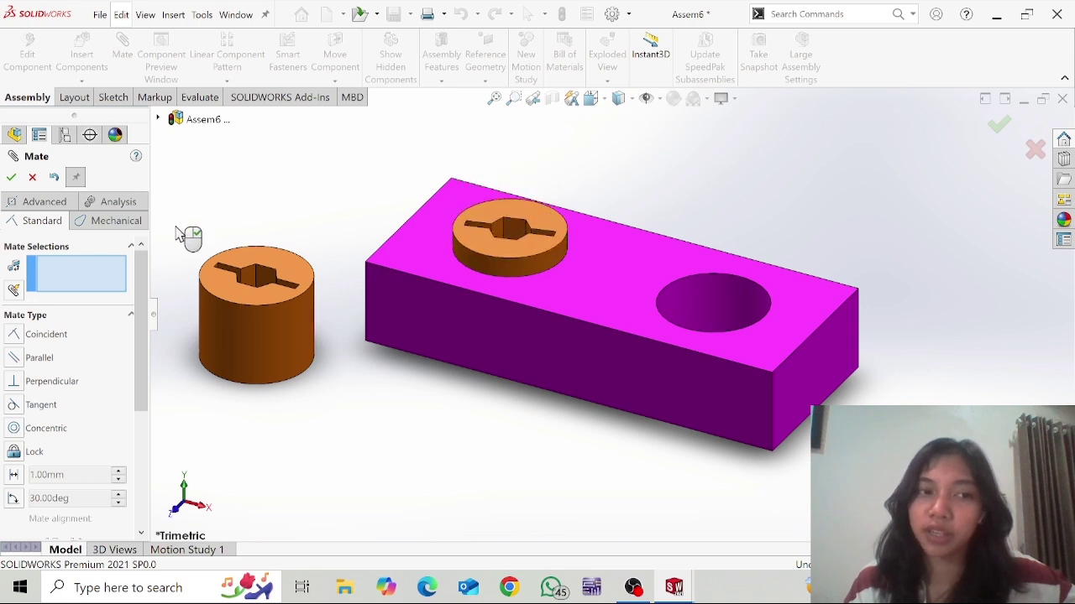
Mate the left cylinder's top face coincident with the magenta block's top face and rotate the cylinder to test its remaining movement
left_click(483, 247)
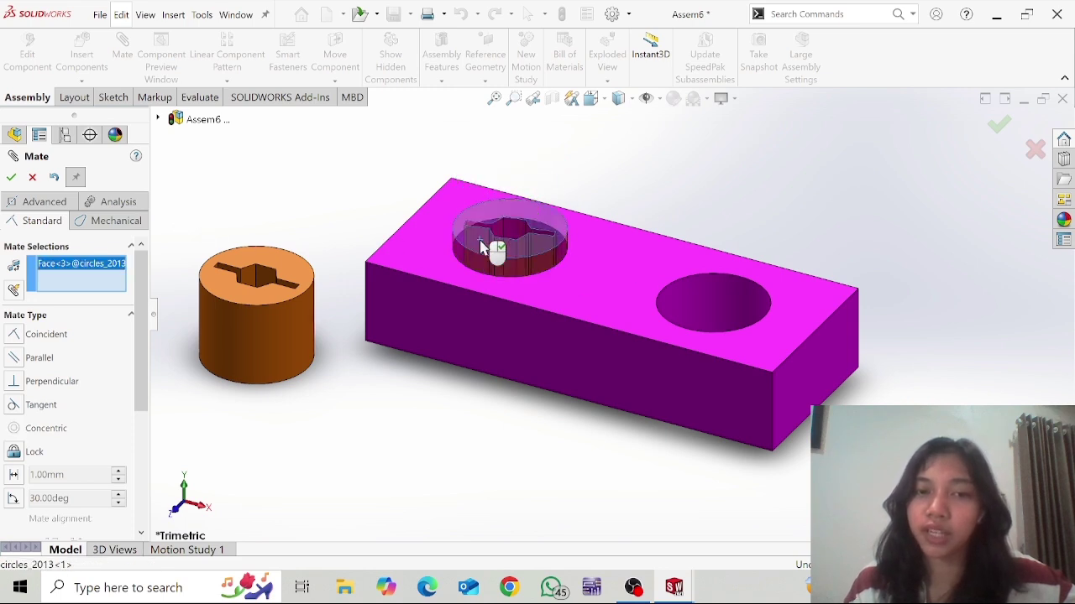
left_click(443, 267)
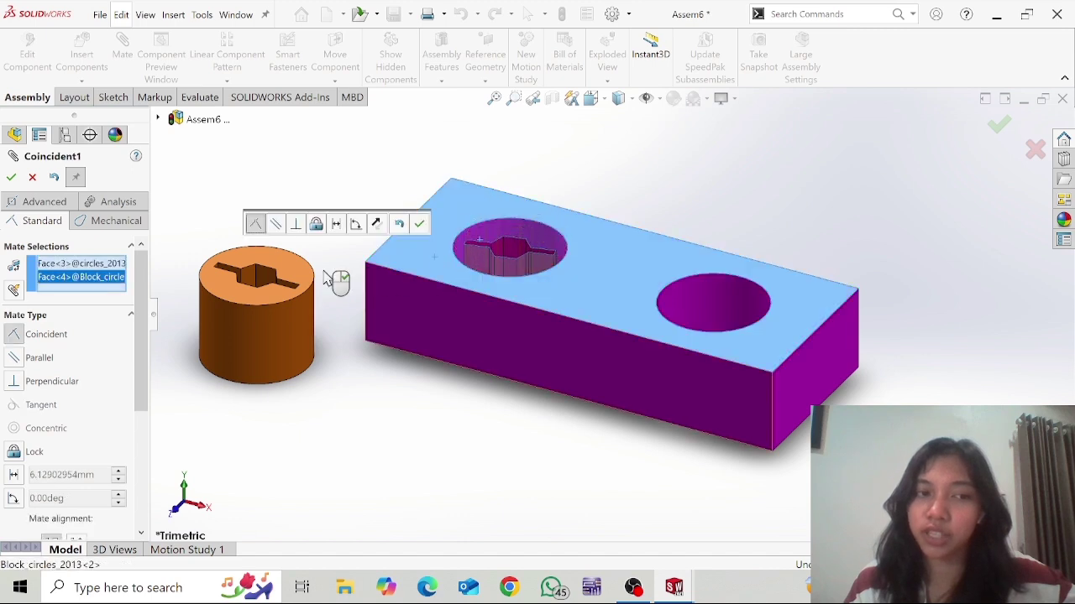
left_click(11, 177)
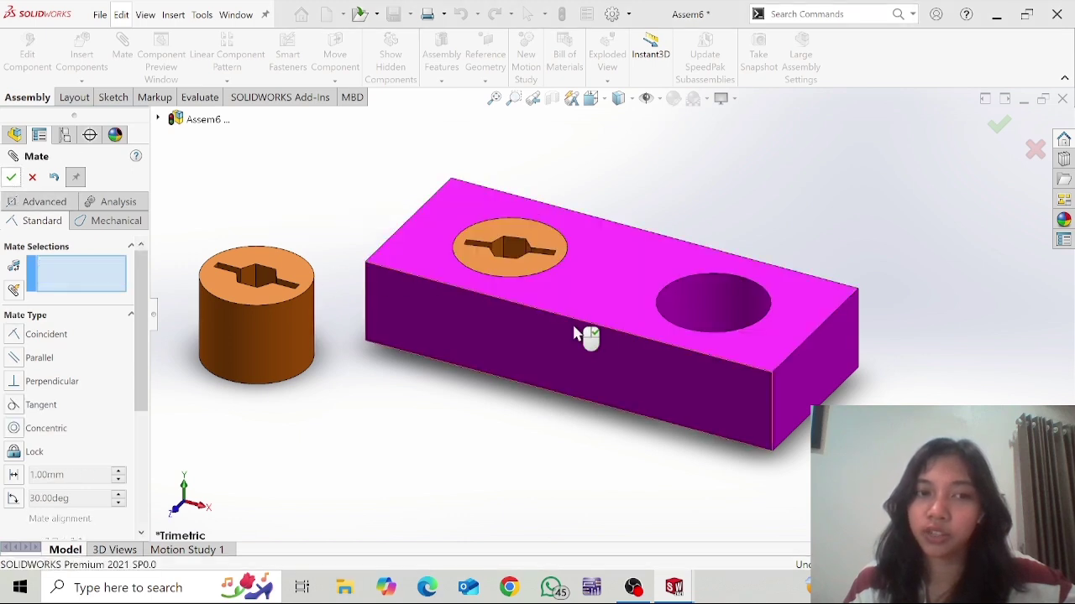
left_click(543, 259)
left_click_drag(543, 195, 562, 240)
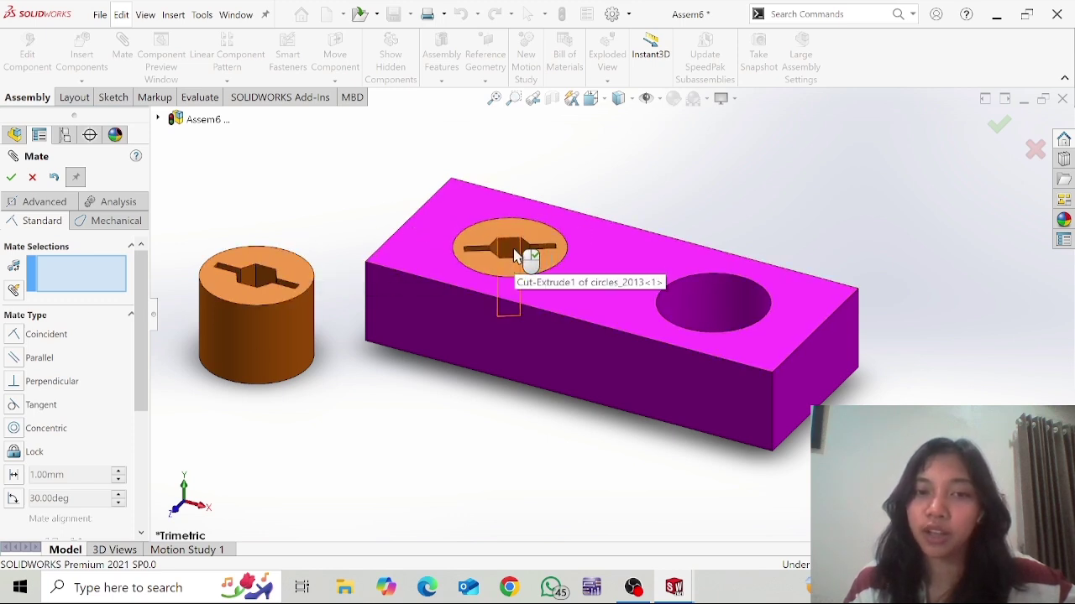
Mate the front-facing inner face of the left cylinder's hexagonal cutout parallel to the magenta block's long front face
left_click(514, 257)
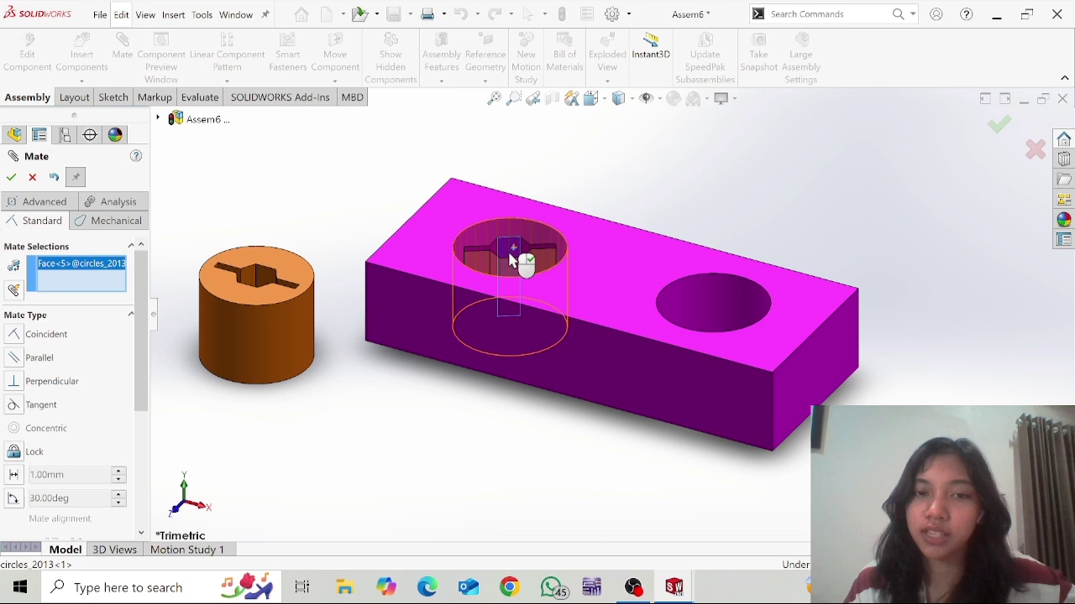
left_click(463, 315)
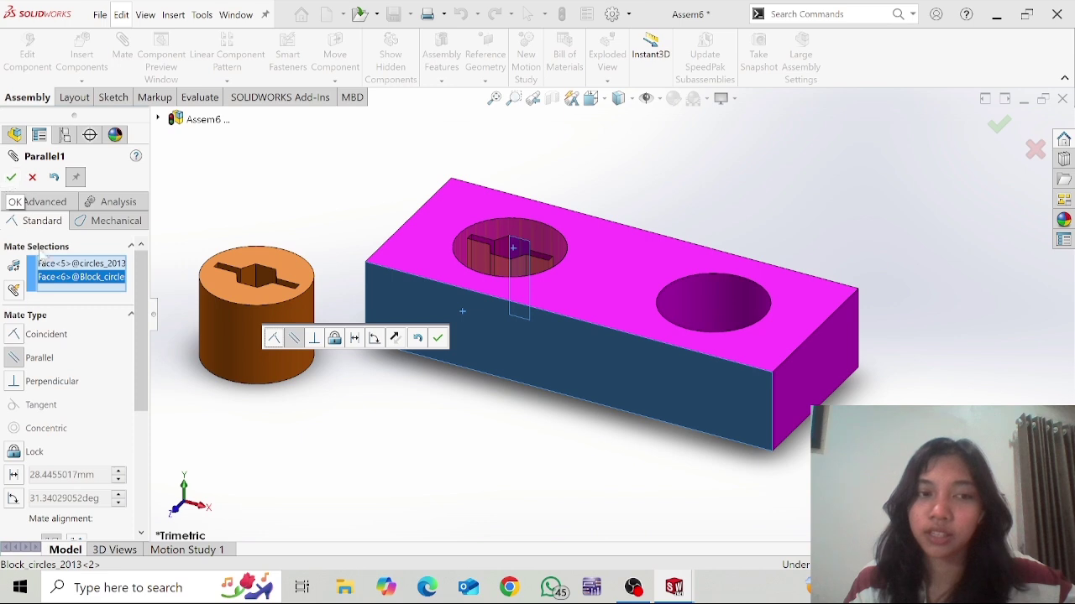
left_click(11, 178)
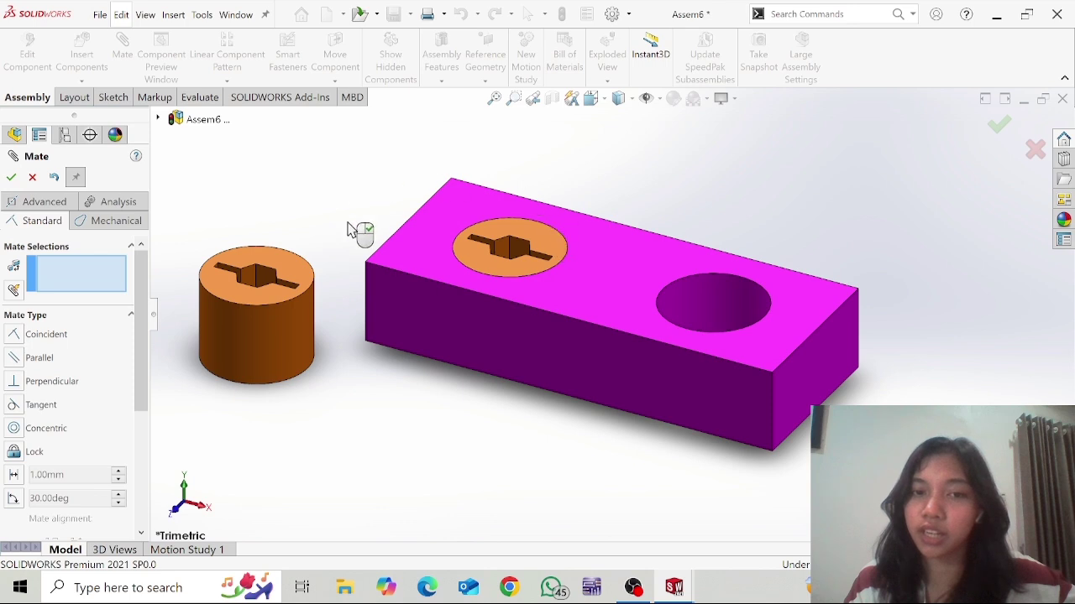
Mate the second cylinder's outer face concentric with the magenta block's right hole and slide the cylinder up above the block
left_click(307, 324)
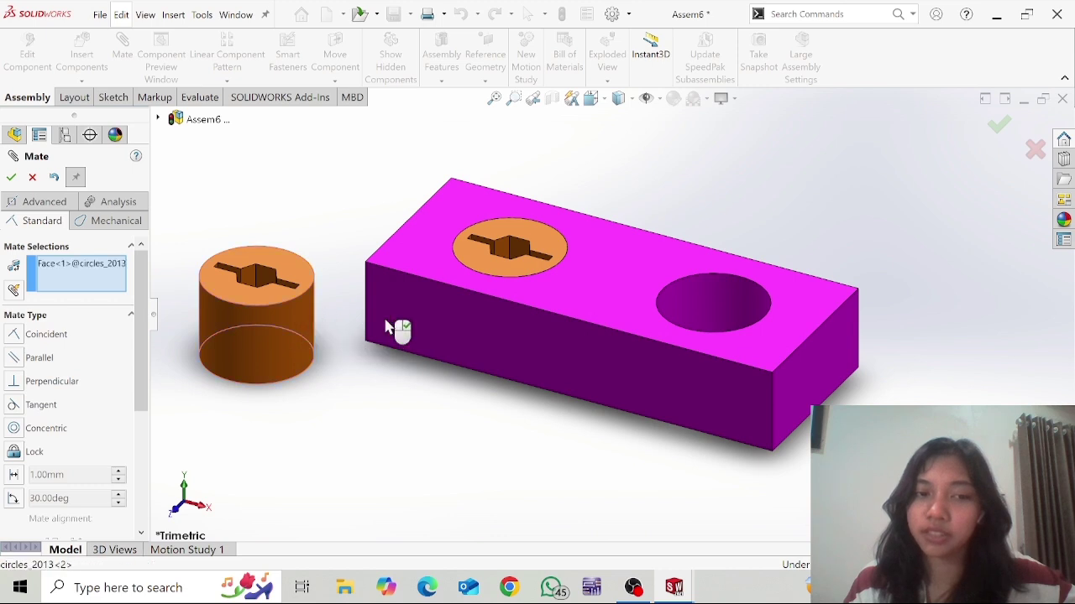
left_click(724, 312)
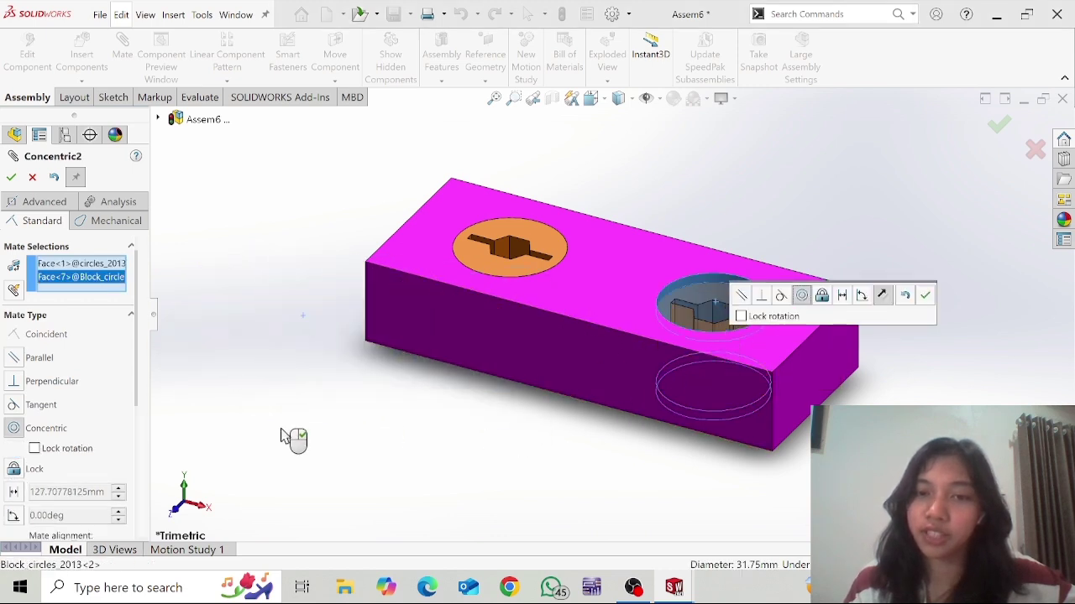
left_click(11, 177)
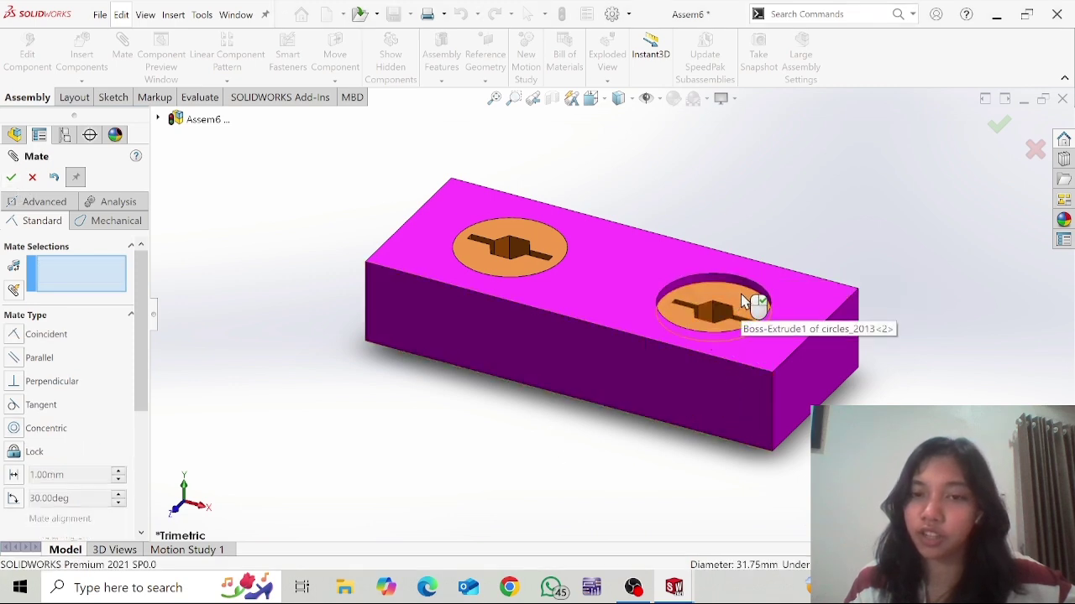
left_click_drag(751, 304, 728, 237)
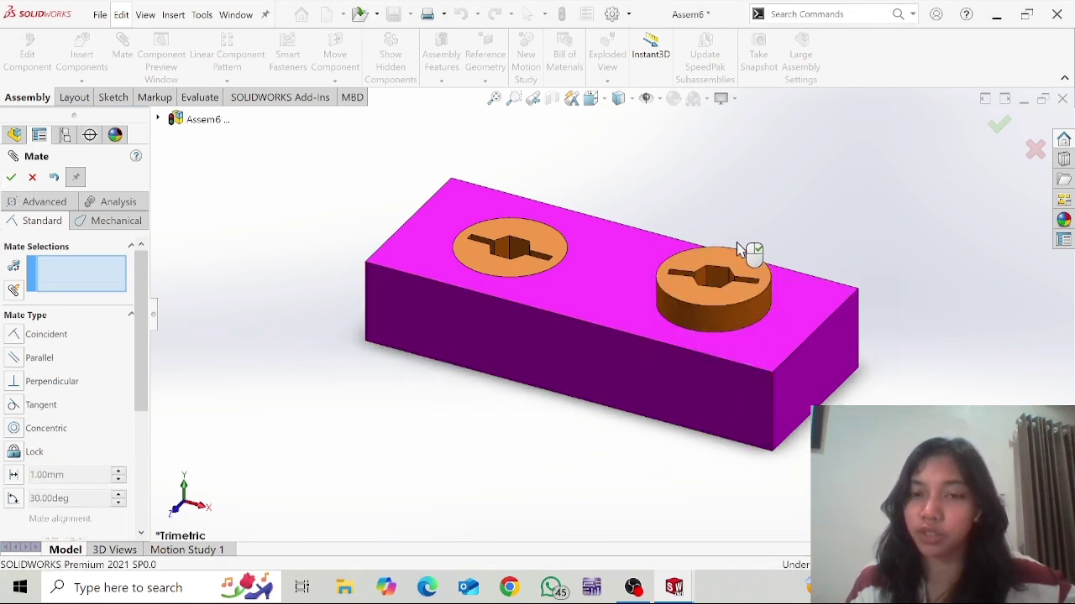
Mate the right cylinder's top face coincident with the block's top face, test its rotation, and finish mating
left_click(744, 268)
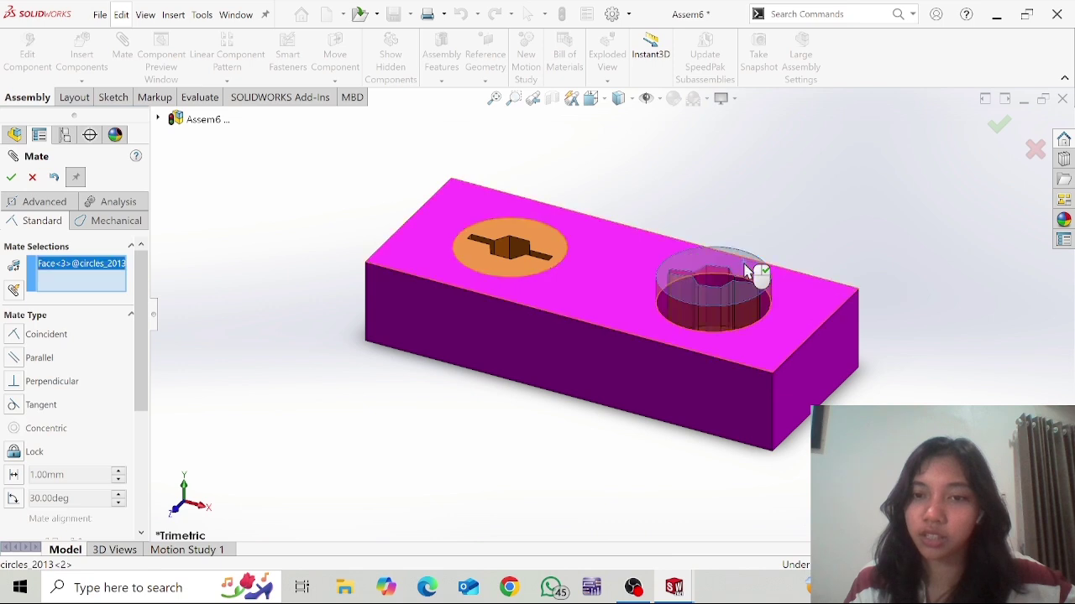
left_click(626, 294)
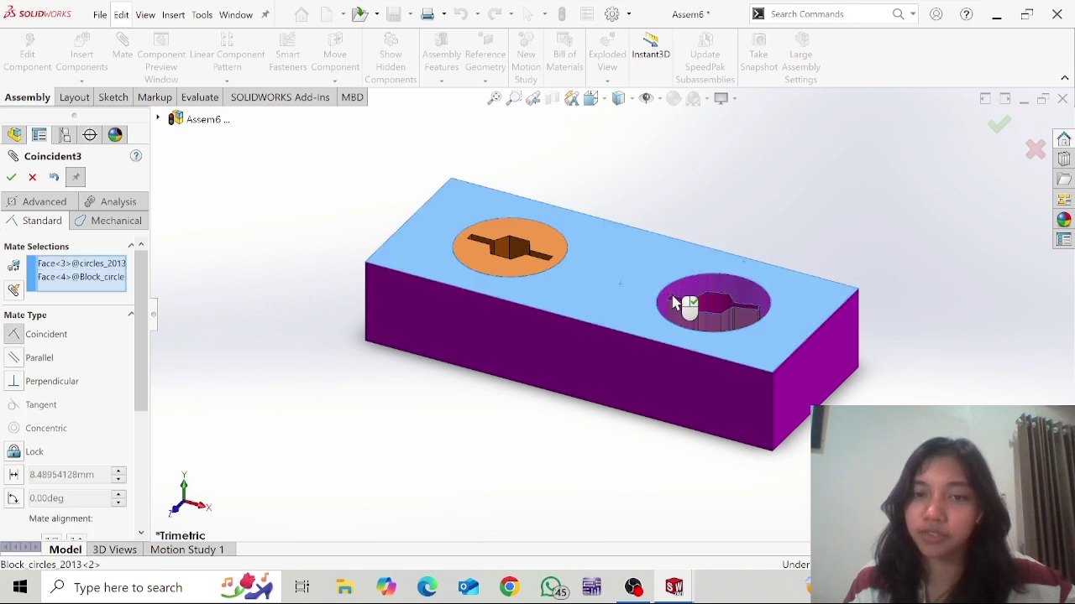
left_click(11, 176)
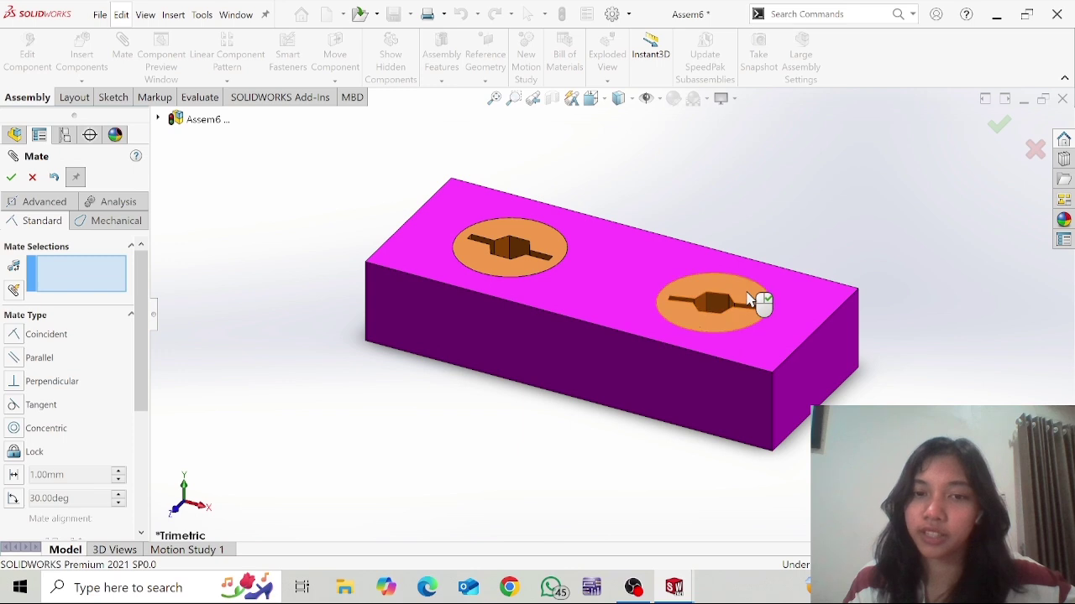
left_click_drag(738, 317, 703, 430)
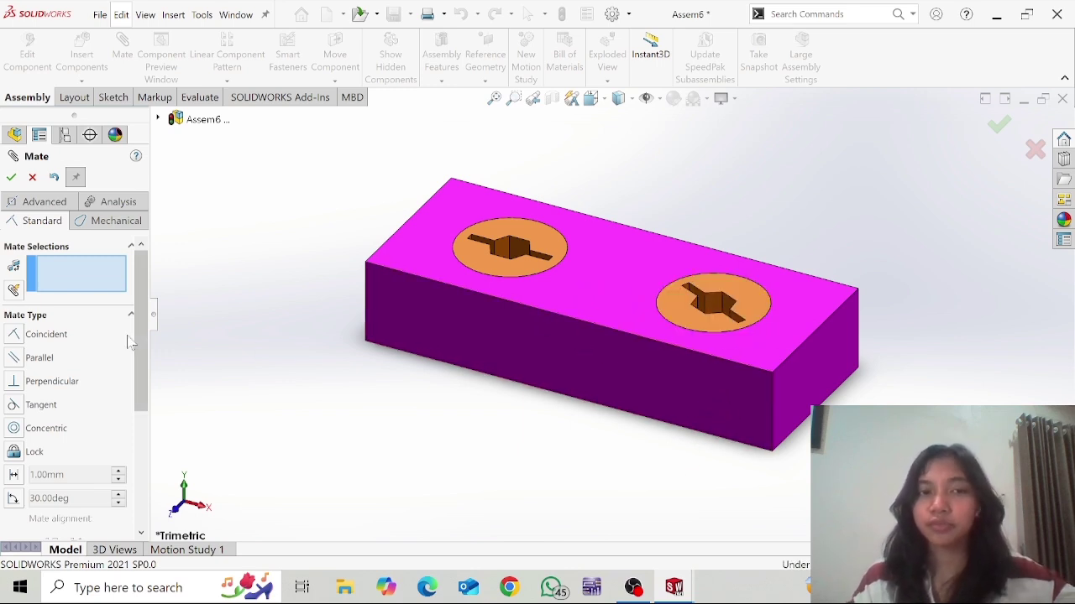
right_click(201, 296)
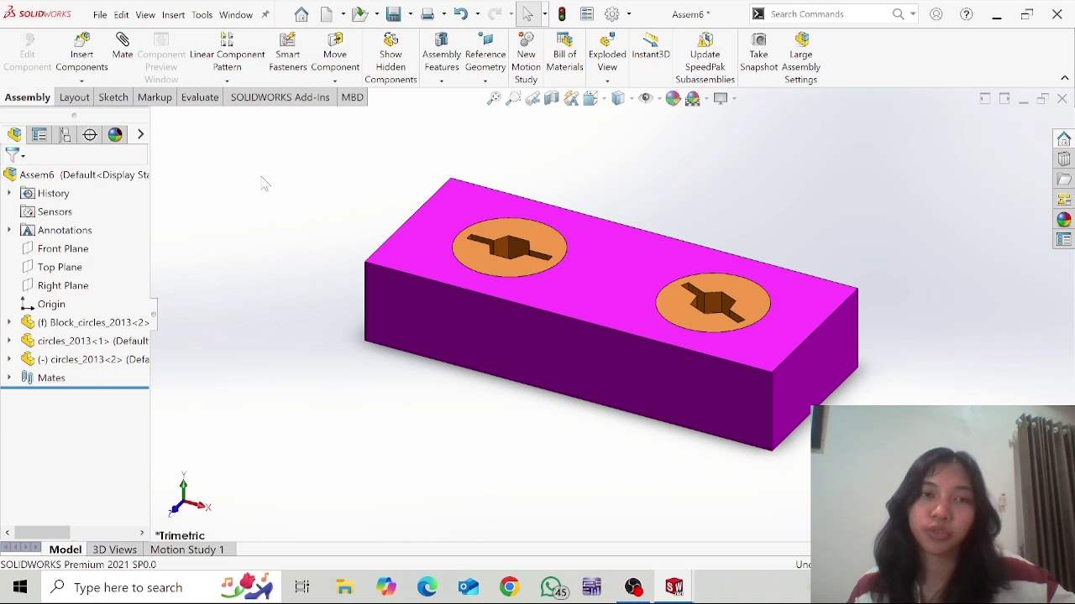
Create a new assembly document and browse to the "62. Standard+Mates_Distance,+Angle" folder for its components
left_click(100, 15)
left_click(125, 39)
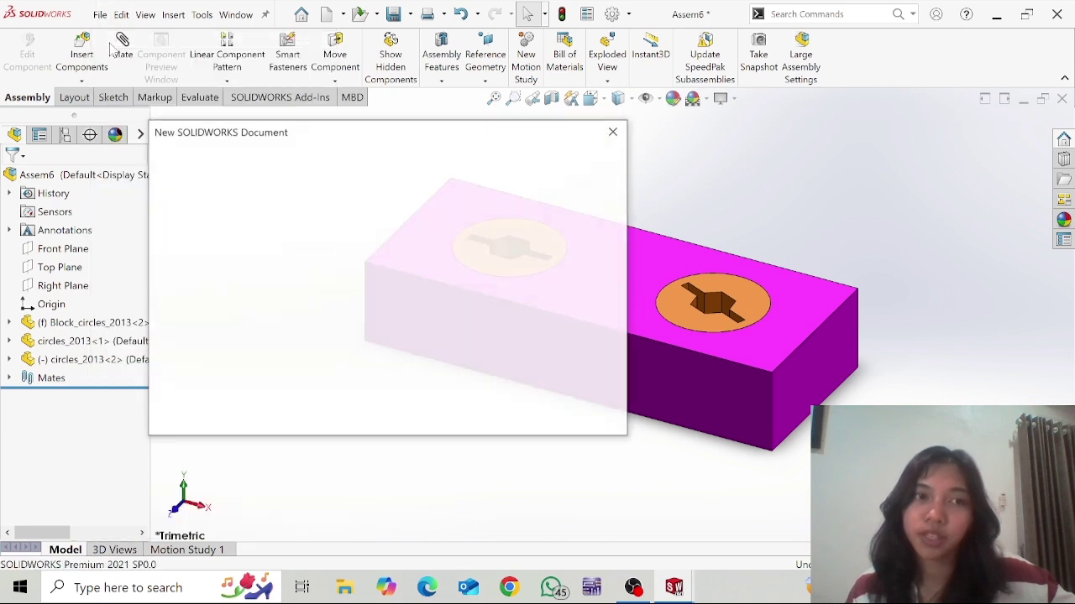
left_click(431, 416)
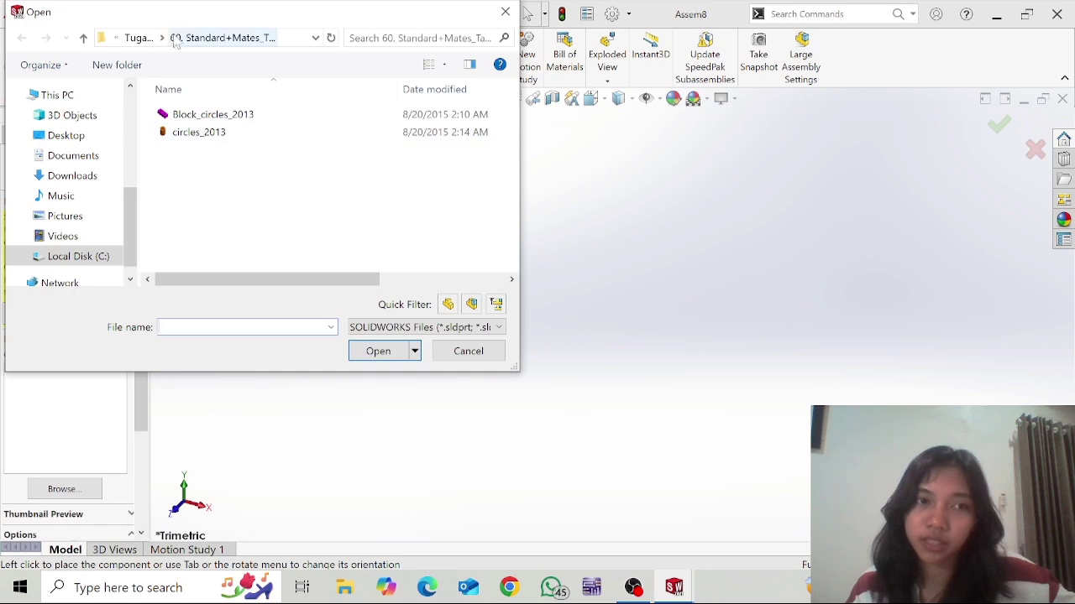
left_click(163, 40)
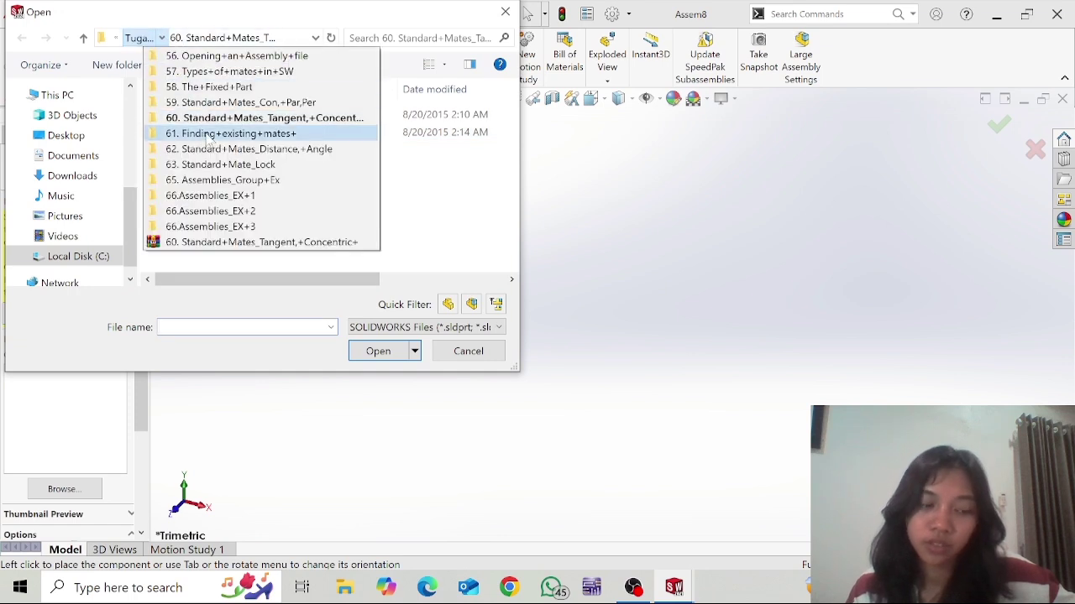
left_click(205, 135)
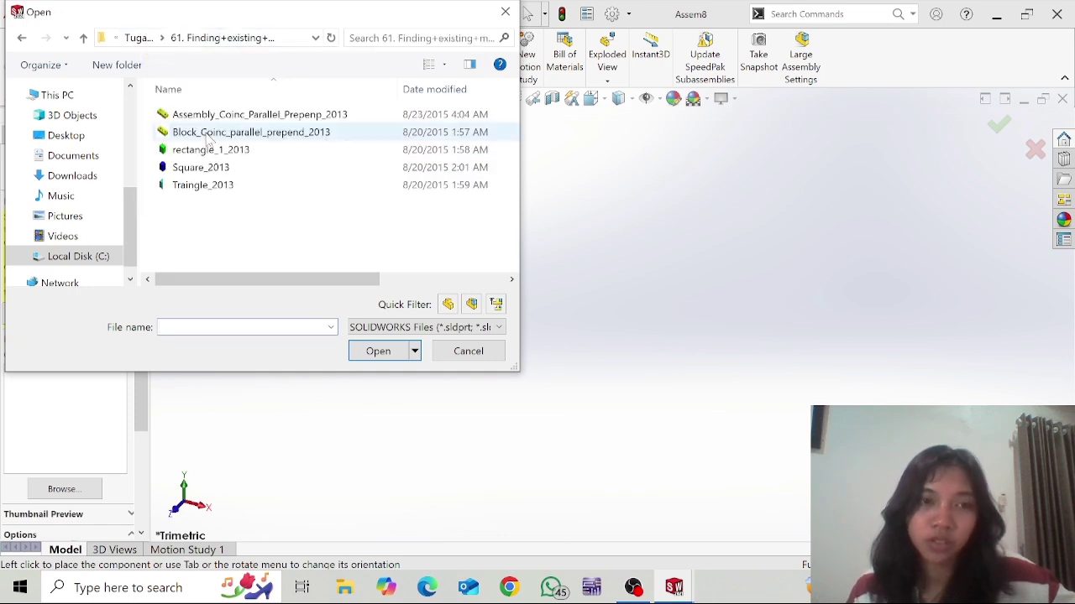
left_click(159, 37)
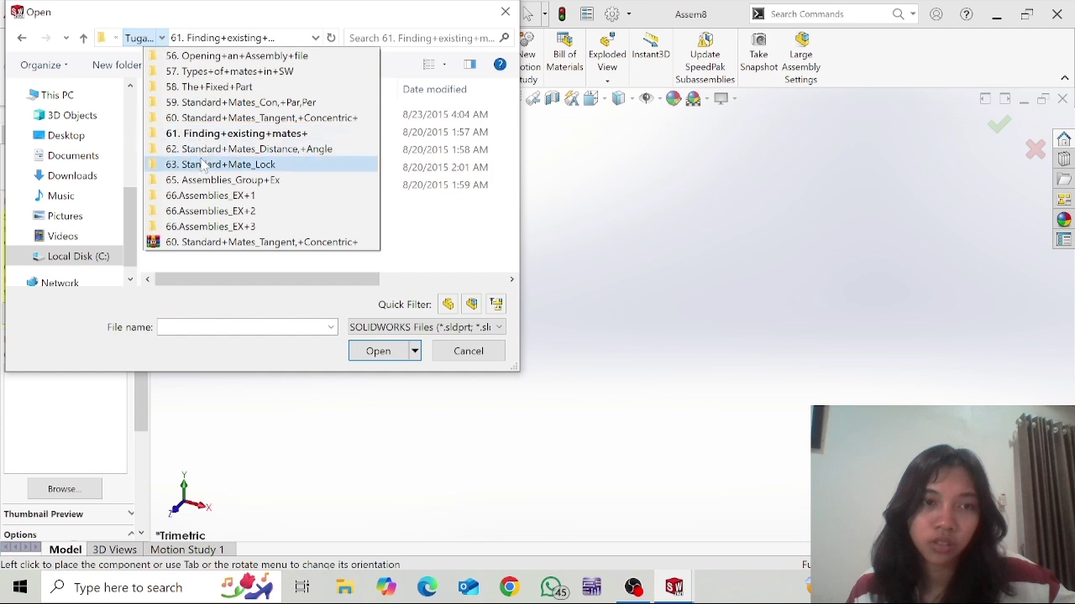
left_click(202, 156)
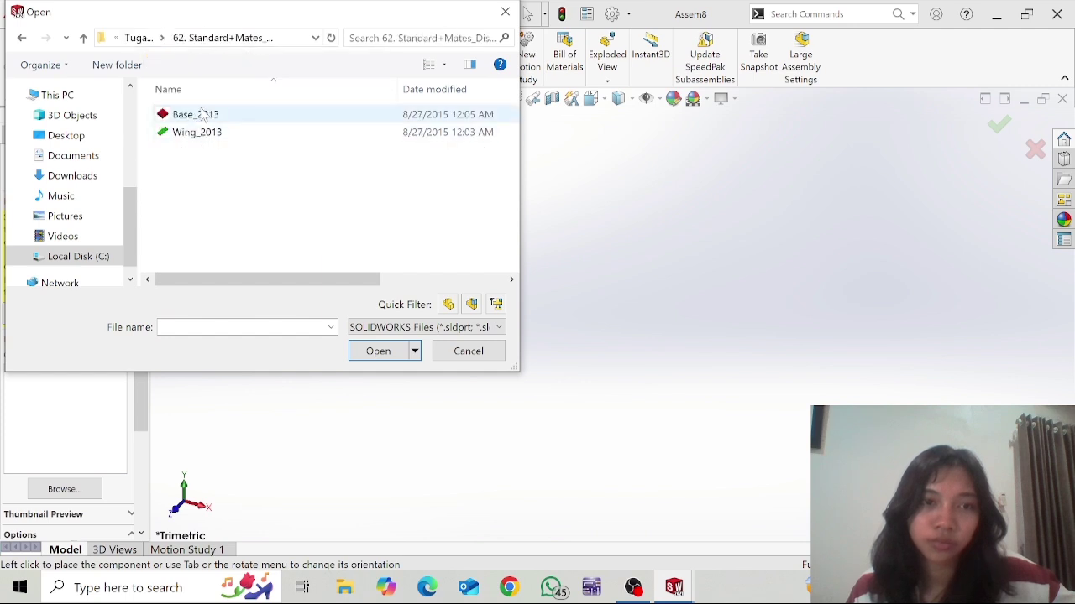
Insert Base_2013 and Wing_2013 with the wing beside the base's right side, and check the Distance and Angle lesson video in the browser
left_click_drag(157, 121, 186, 149)
left_click(366, 357)
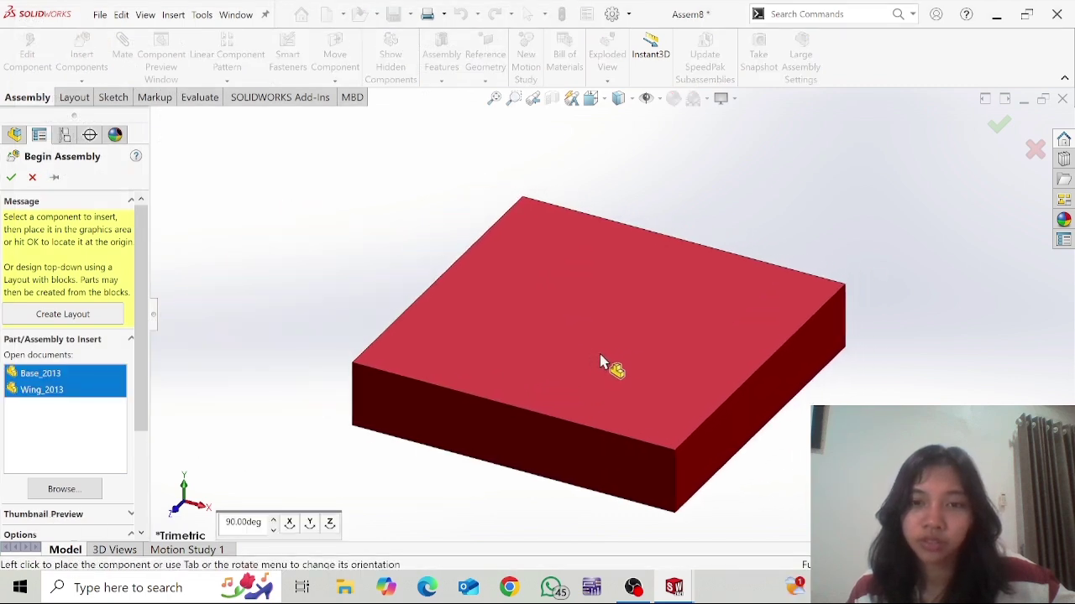
left_click(603, 362)
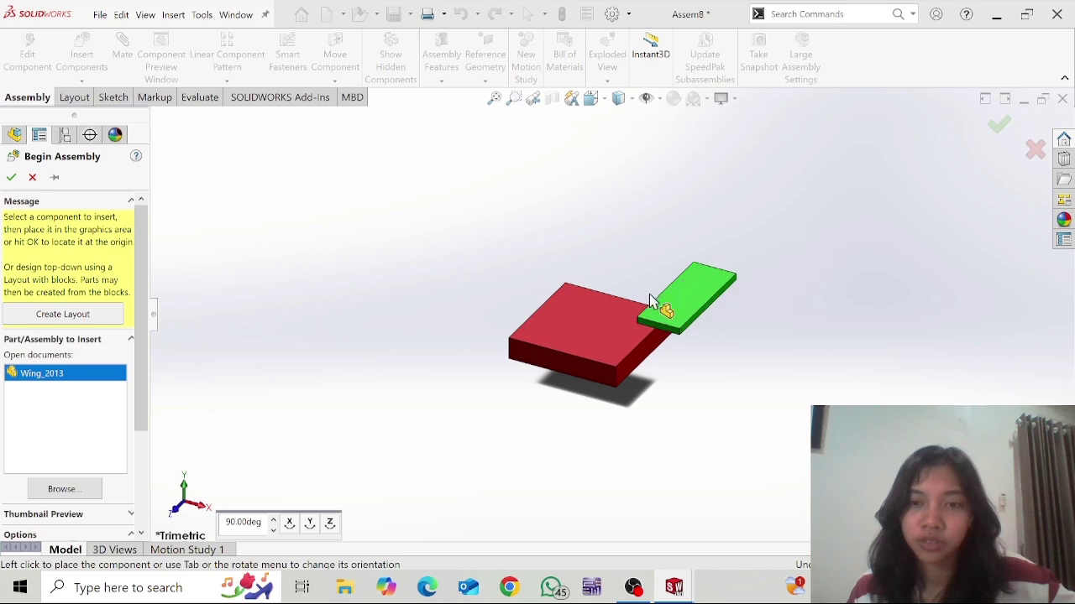
key("alt+Tab")
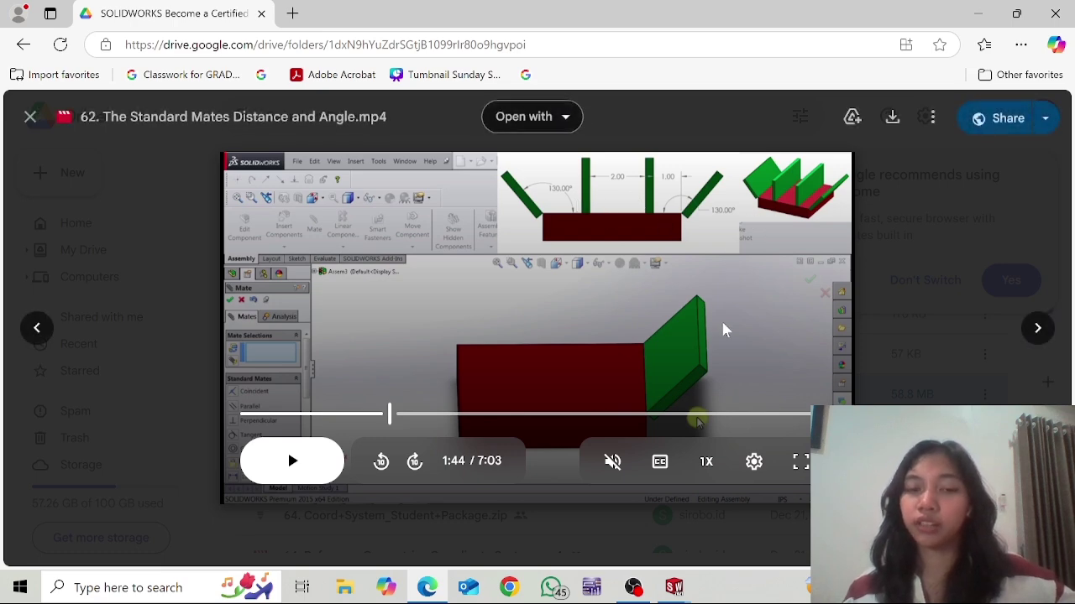
key("alt+Tab")
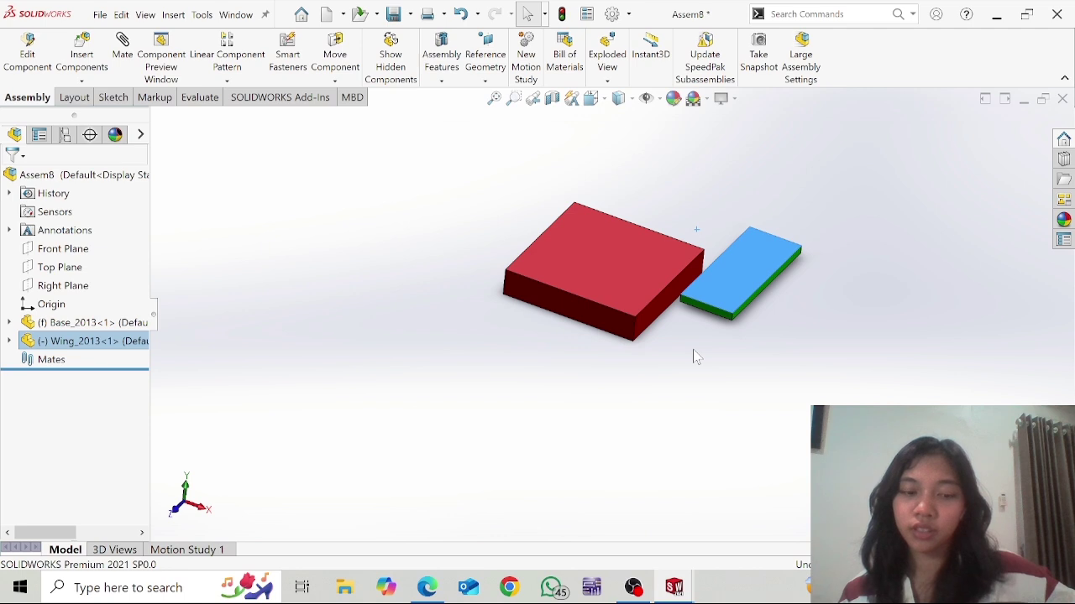
Mate the base's upper right edge coincident with the green wing's adjacent long edge, removing the wing face from the mate selections
scroll(694, 356, "down", 3)
middle_click_drag(669, 362, 684, 328)
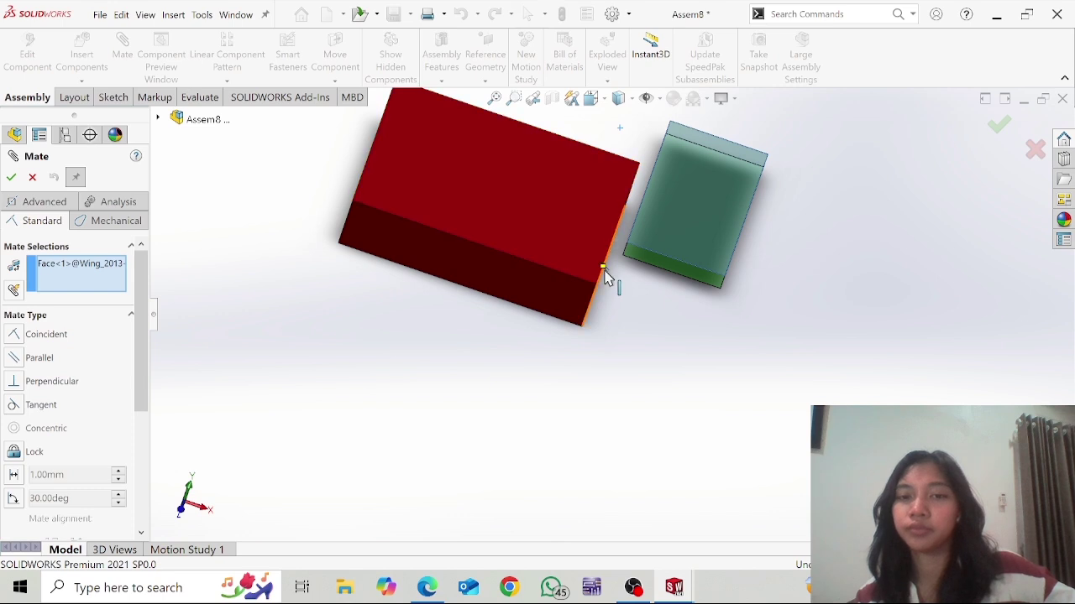
left_click(606, 279)
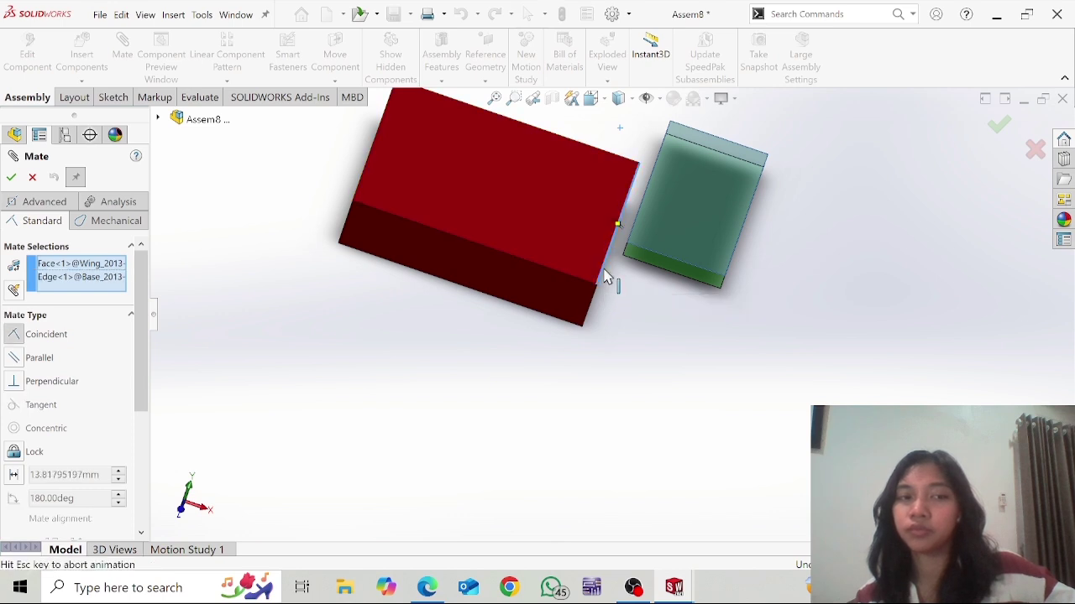
right_click(64, 274)
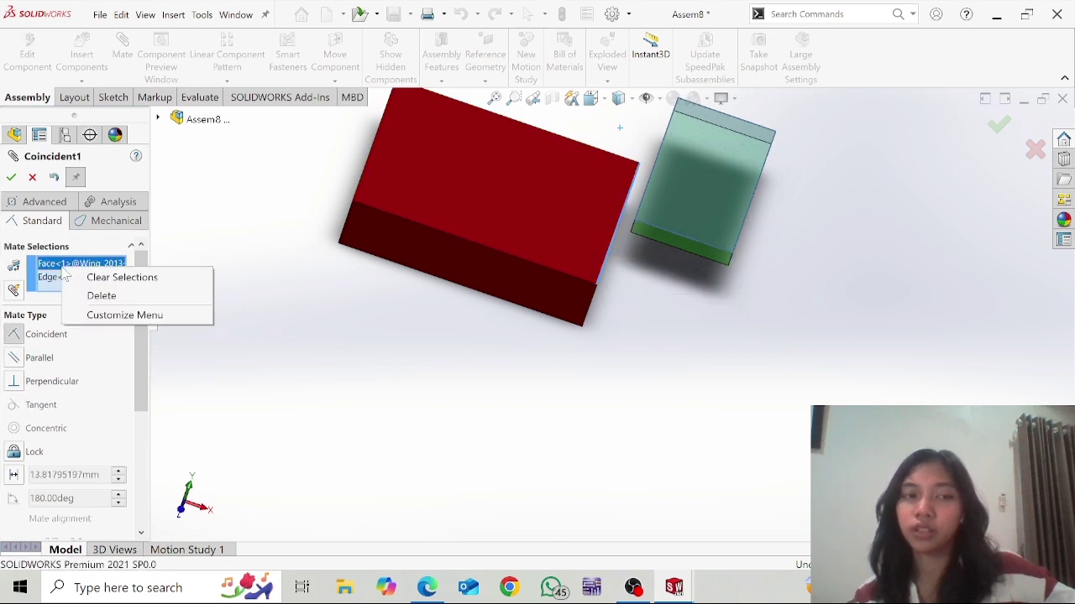
left_click(99, 297)
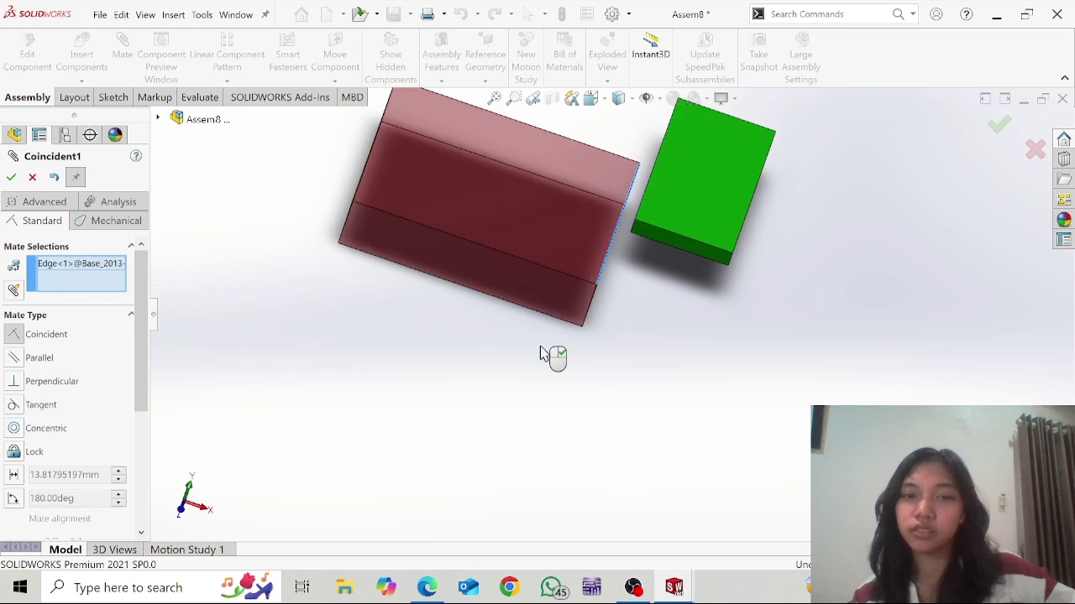
left_click(653, 184)
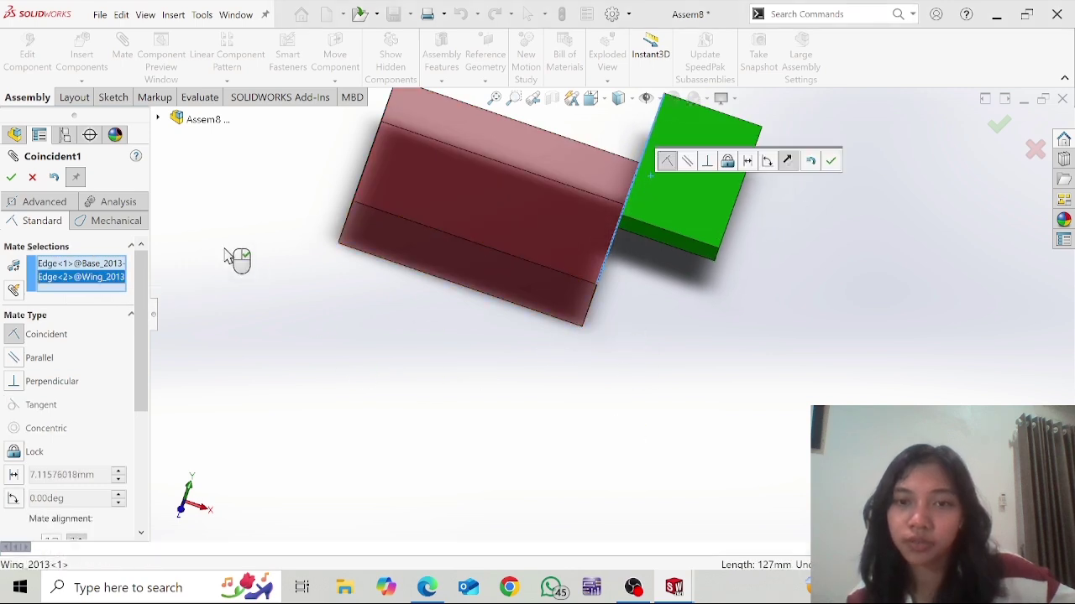
left_click(12, 179)
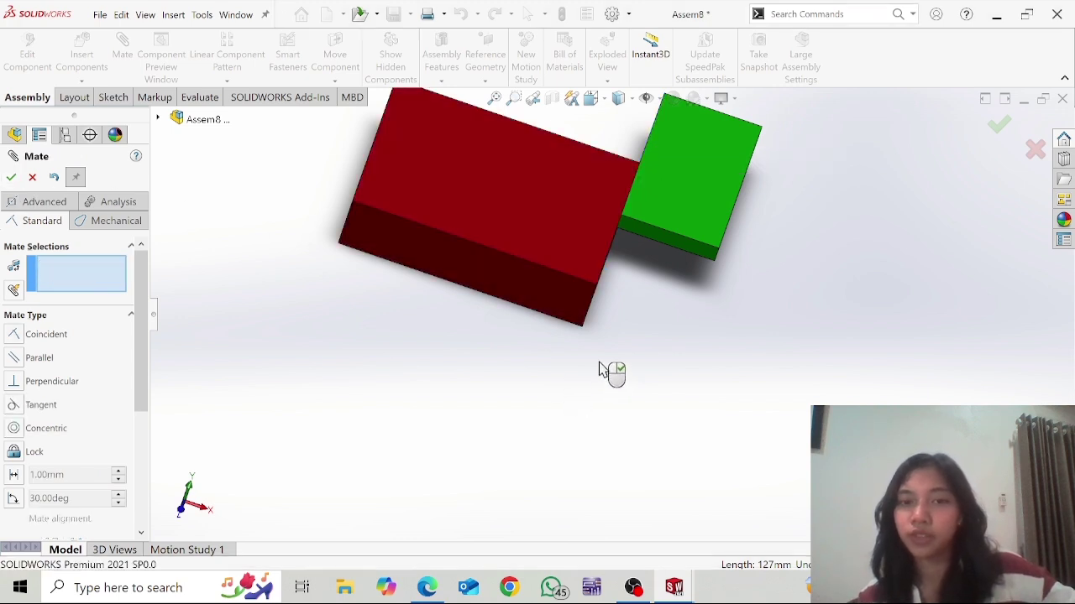
Tilt the green wing upward and mate its narrow end face coincident with the red base's front face
middle_click_drag(616, 334, 597, 314)
left_click_drag(751, 276, 628, 325)
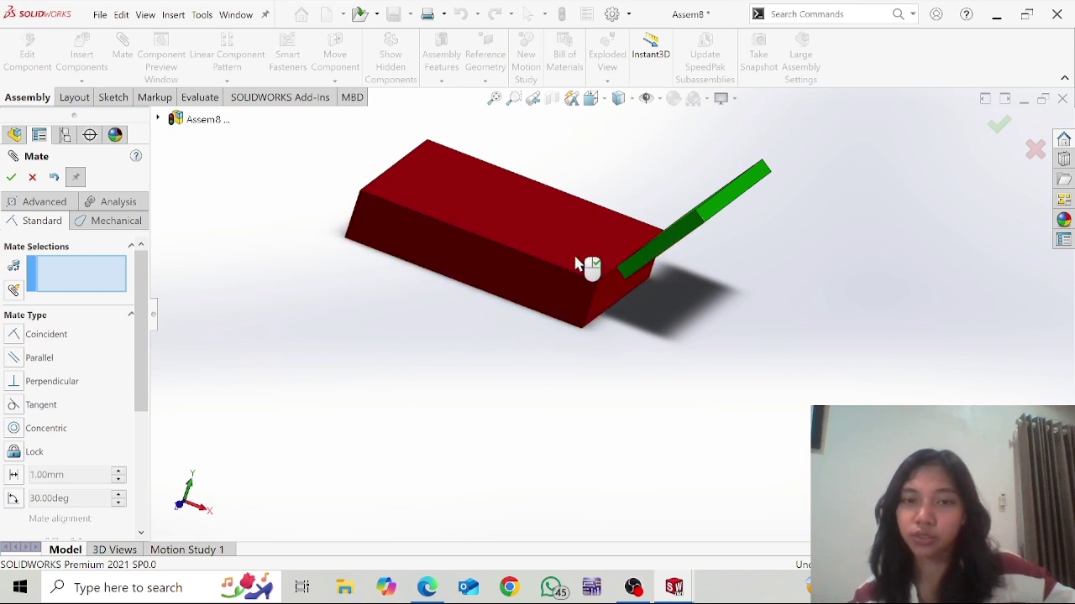
left_click(677, 243)
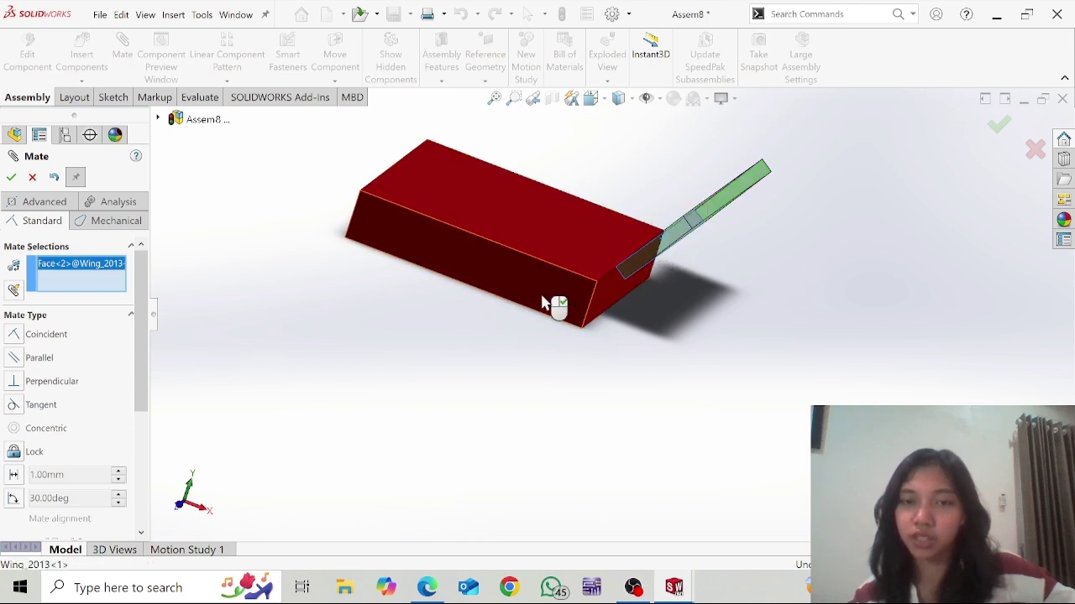
left_click(556, 305)
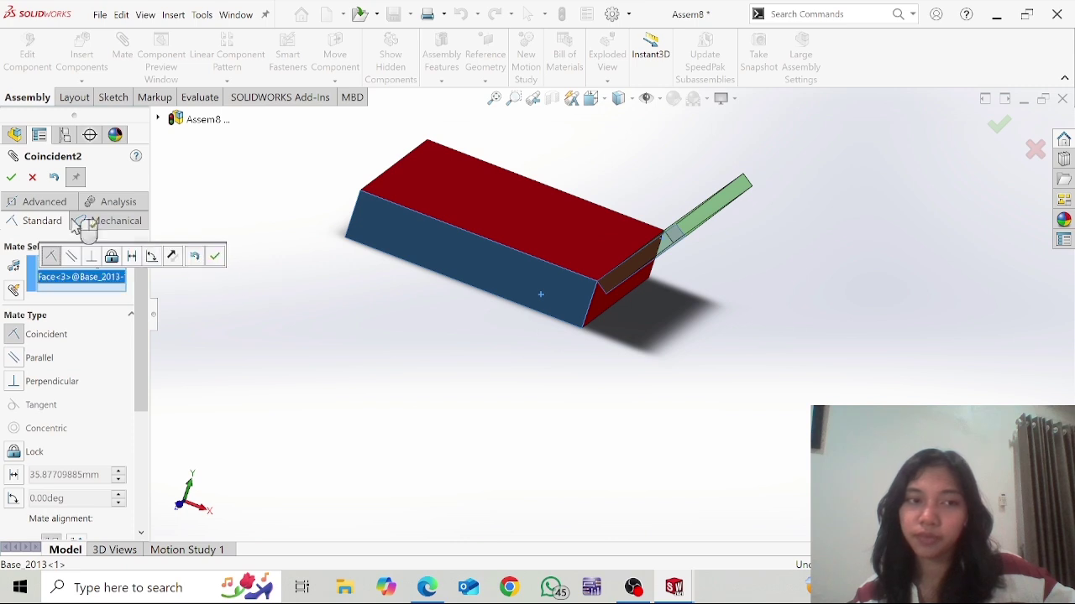
left_click(11, 177)
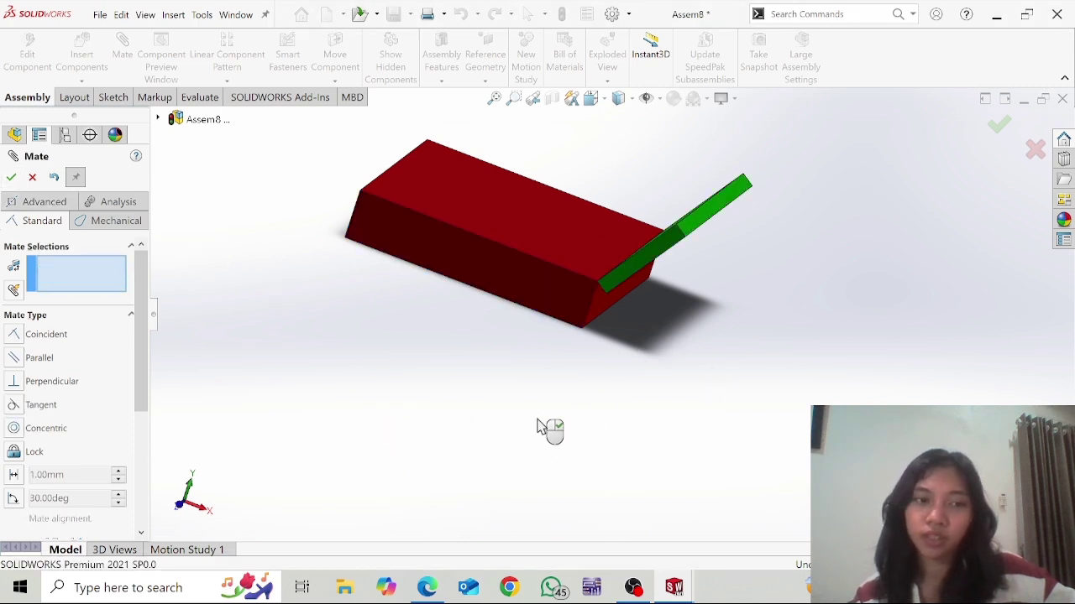
Check the reference drawing in the browser's lesson video and add a 130-degree angle mate between the wing's broad face and the base's top face
key("alt+Tab")
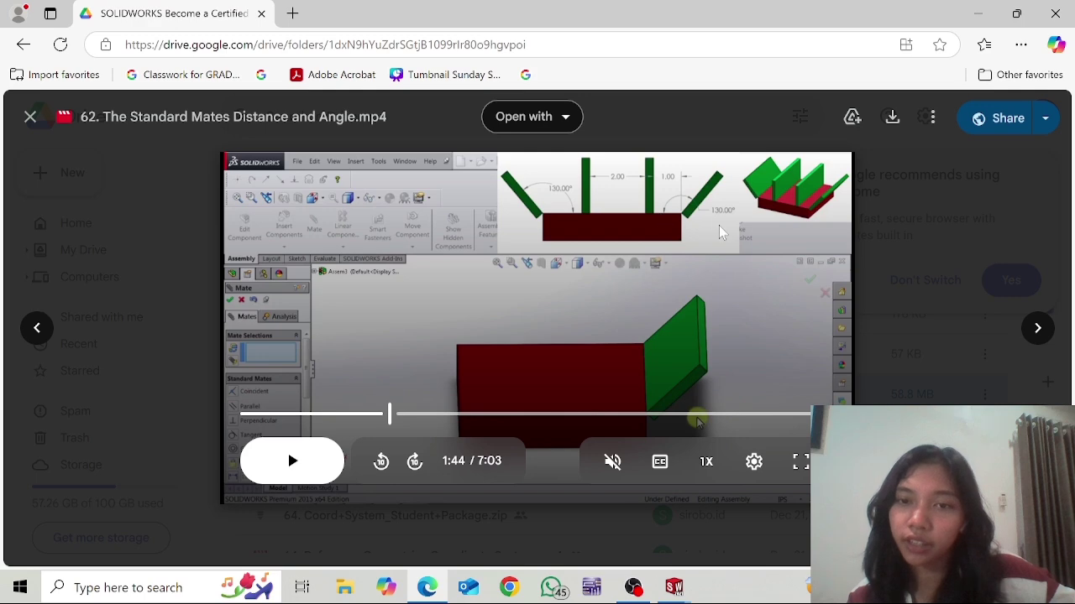
key("alt+Tab")
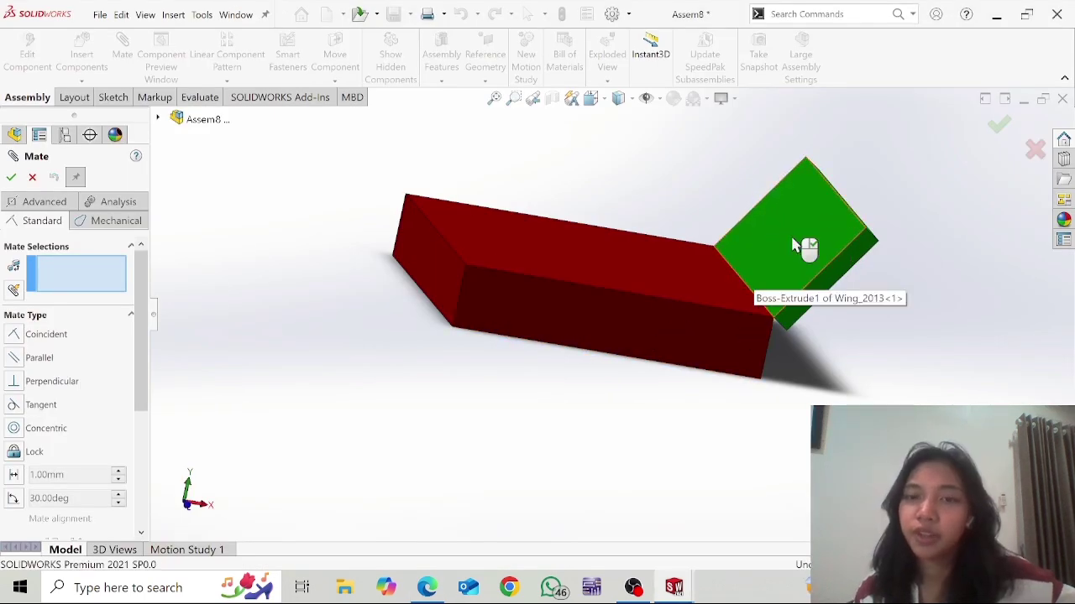
left_click(793, 245)
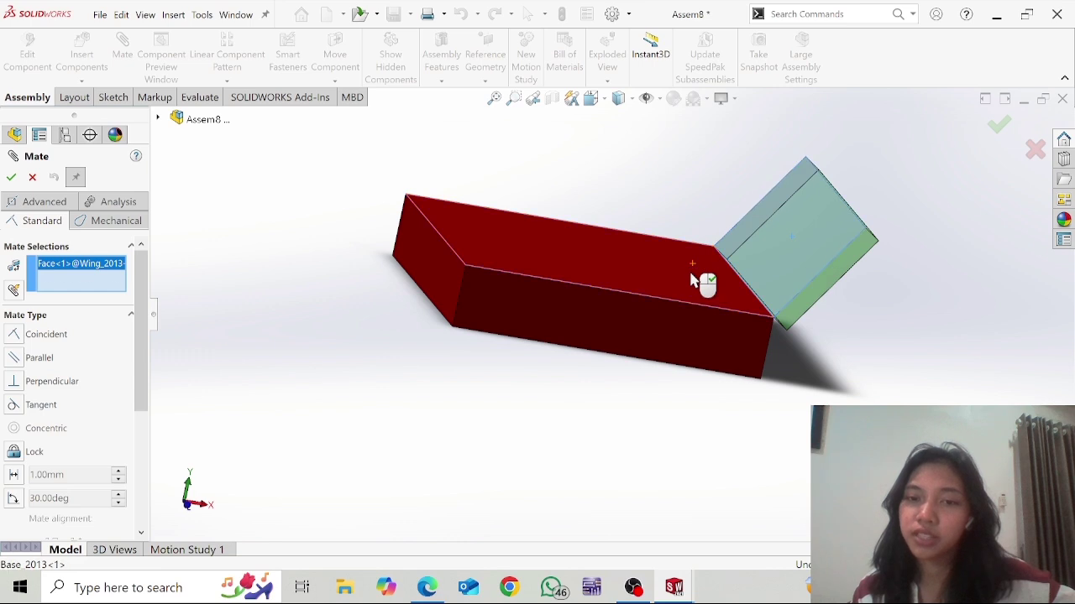
left_click(690, 280)
scroll(11, 500, "down", 2)
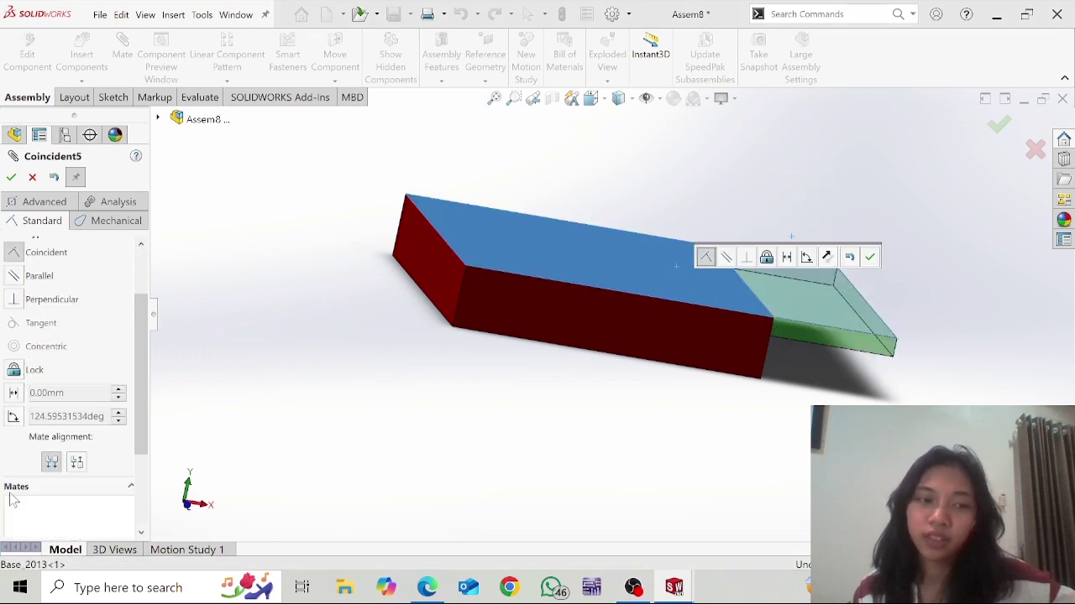
left_click(13, 417)
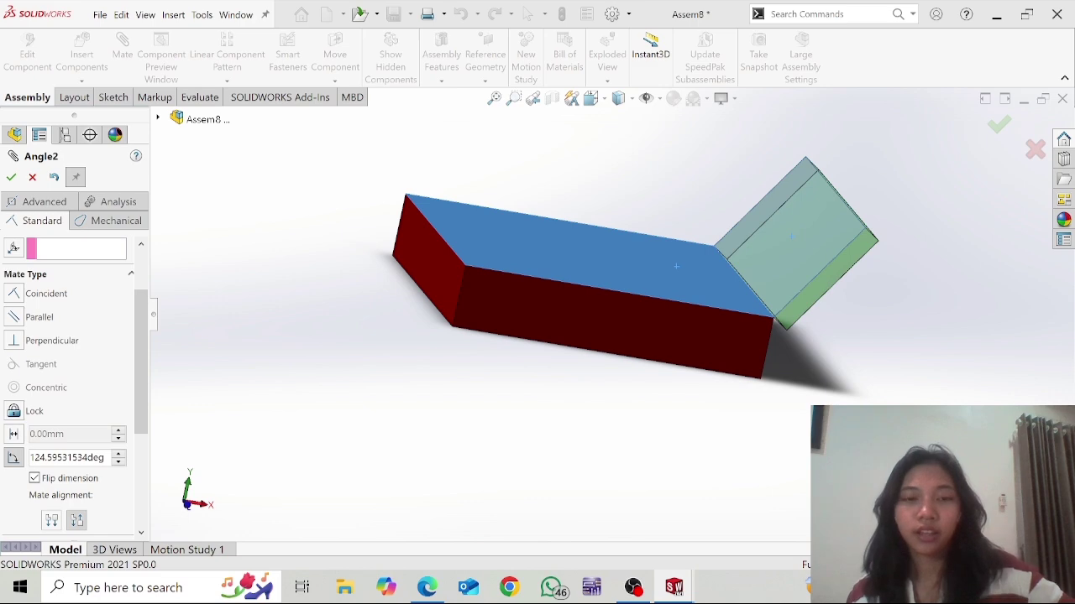
key("alt+Tab")
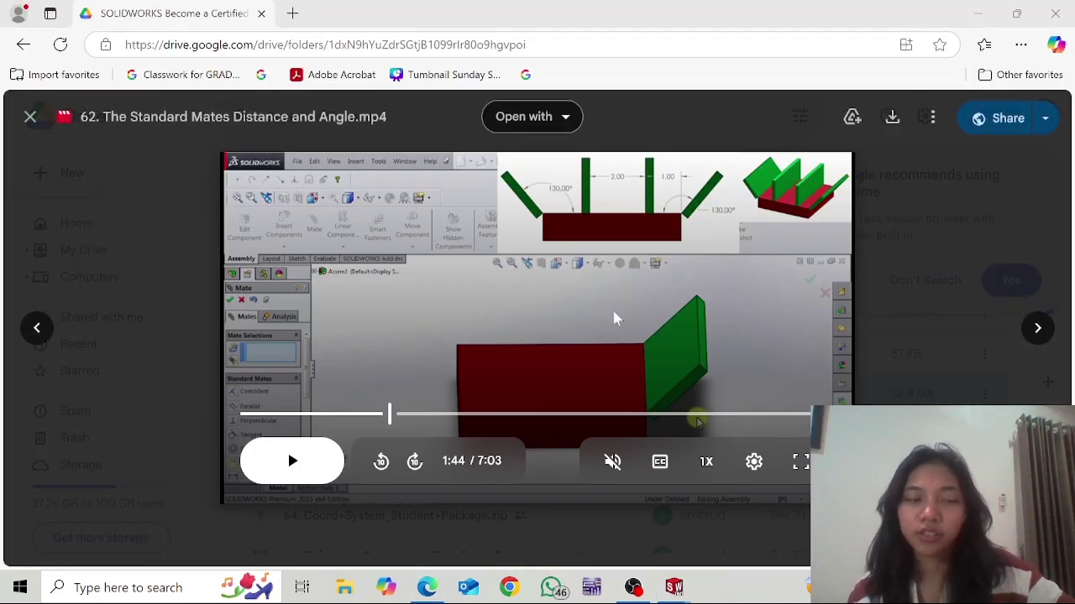
key("alt+Tab")
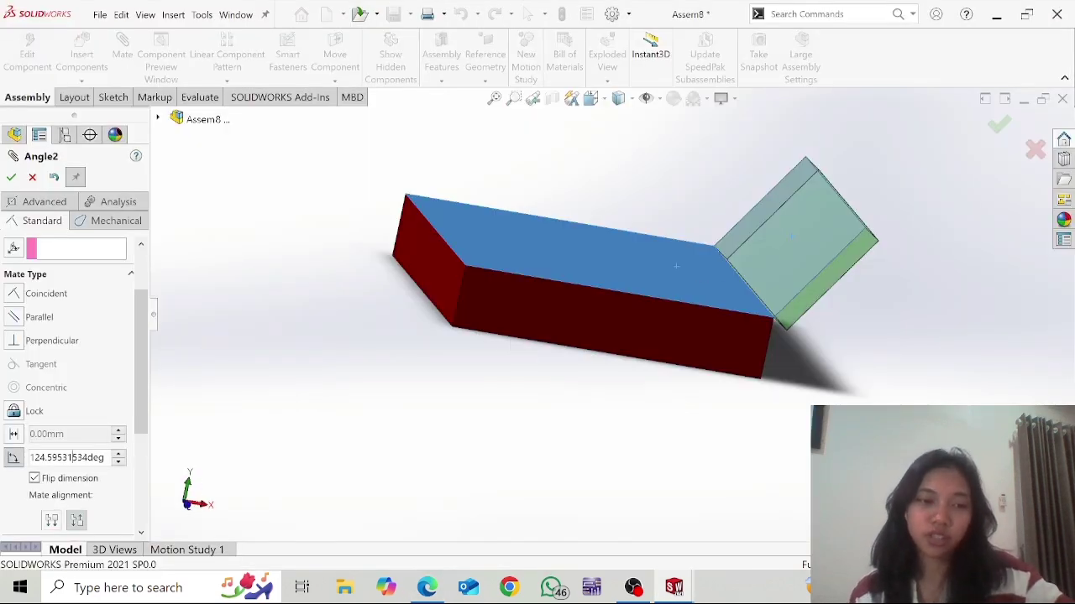
key("ctrl+a")
type("8")
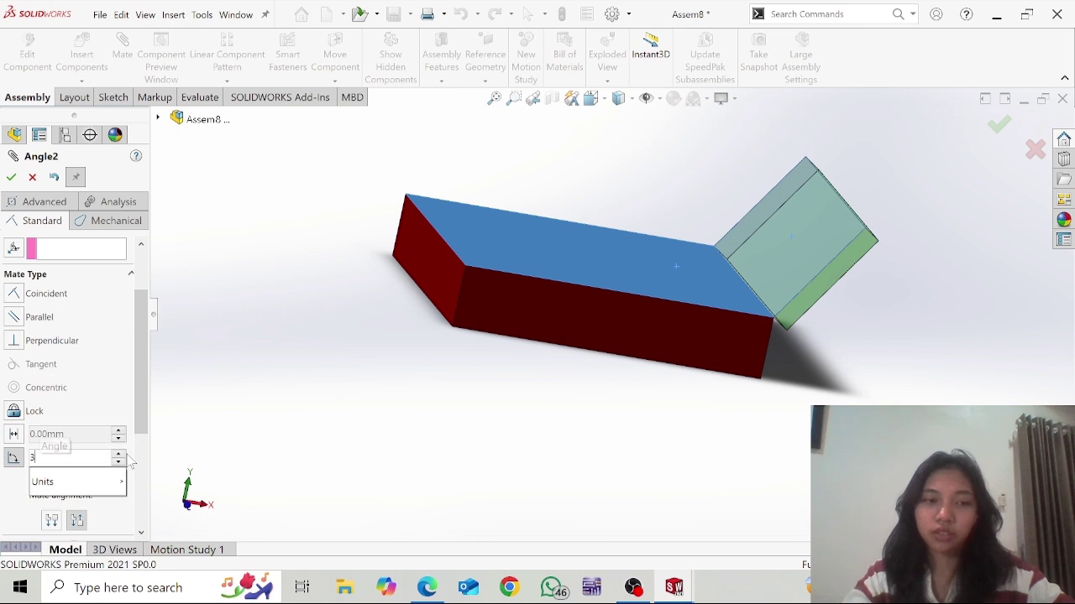
key("BackSpace")
type("130")
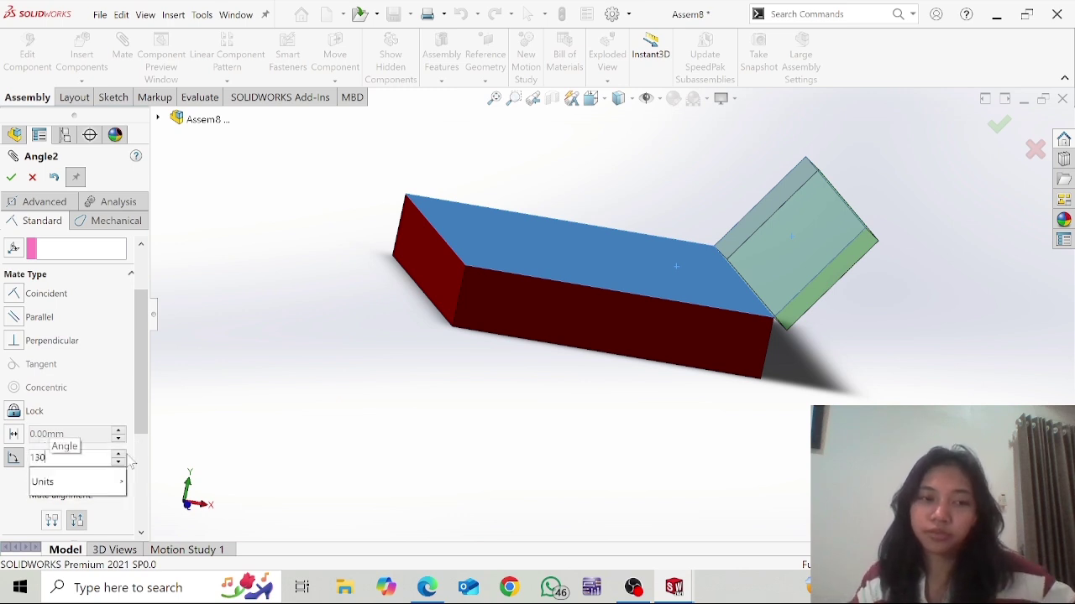
key("Return")
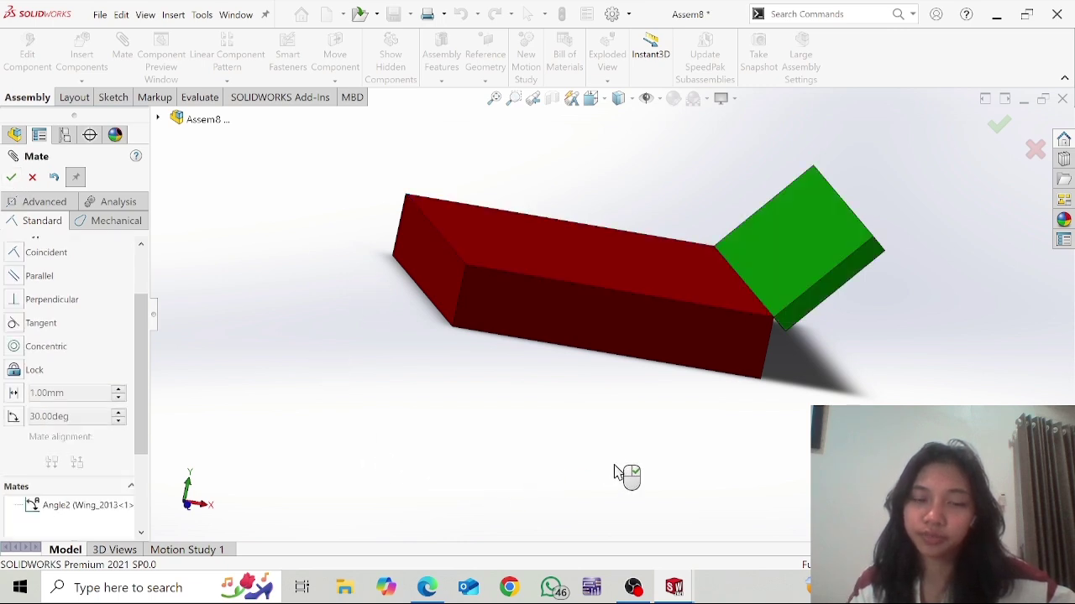
Insert a second Wing_2013 from the "62. Standard+Mates" folder and place it above the middle of the base
middle_click_drag(621, 467, 597, 461)
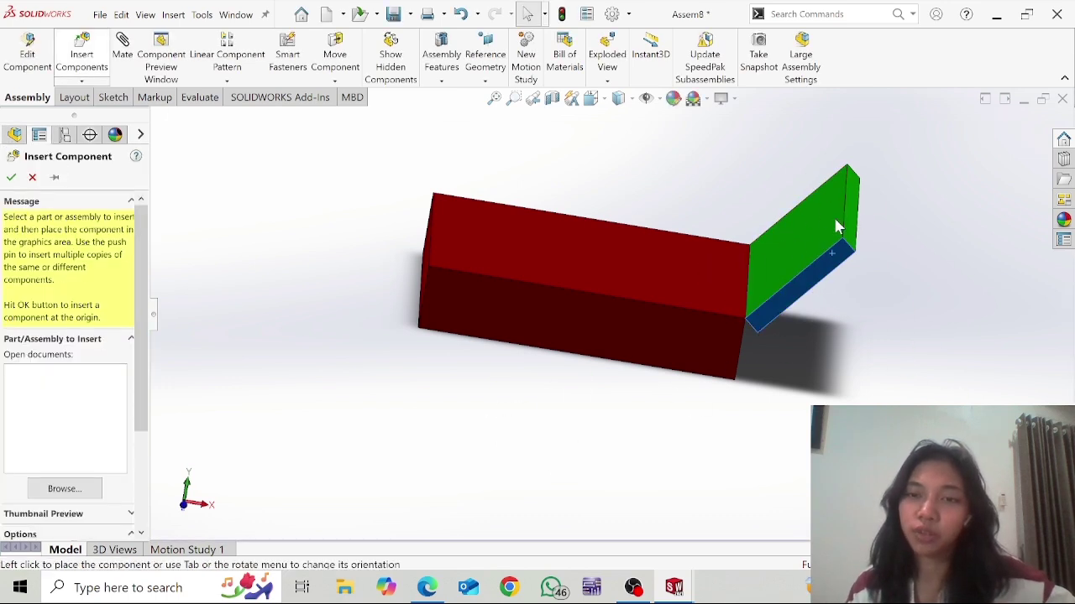
left_click(70, 490)
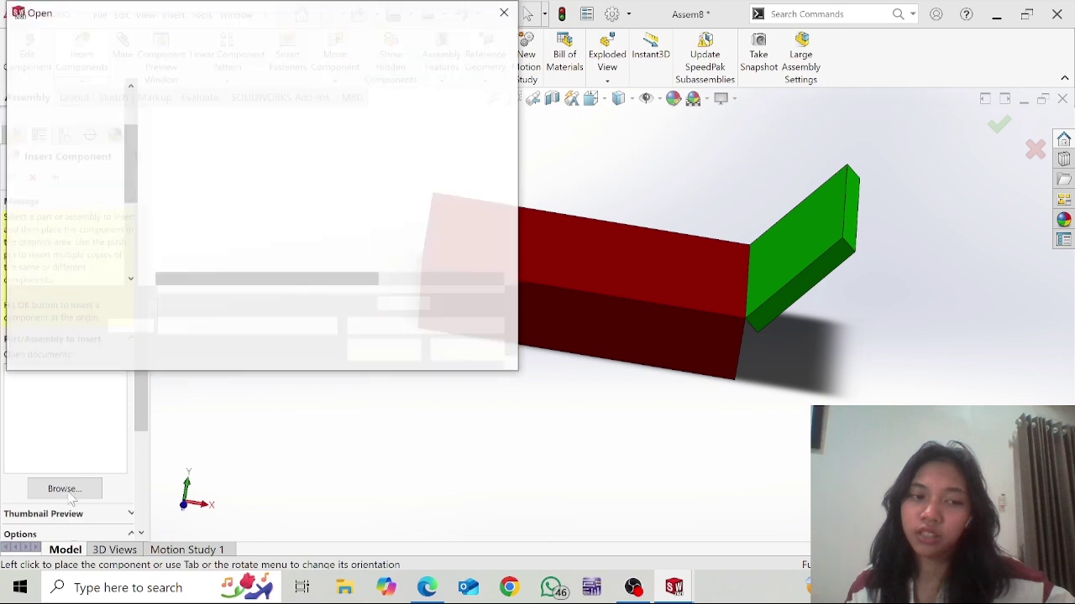
left_click(200, 134)
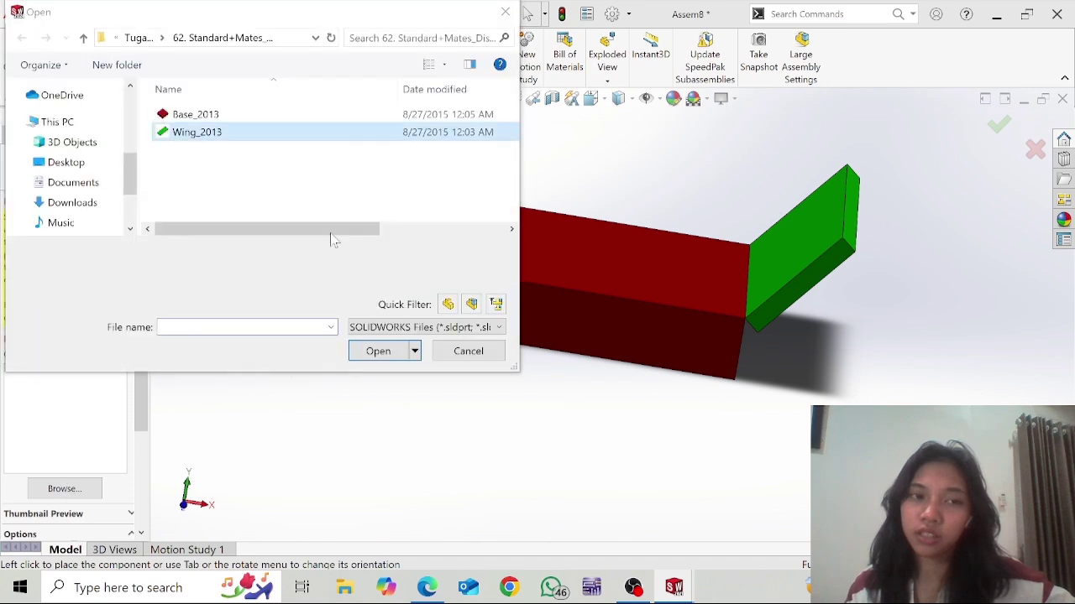
left_click(377, 351)
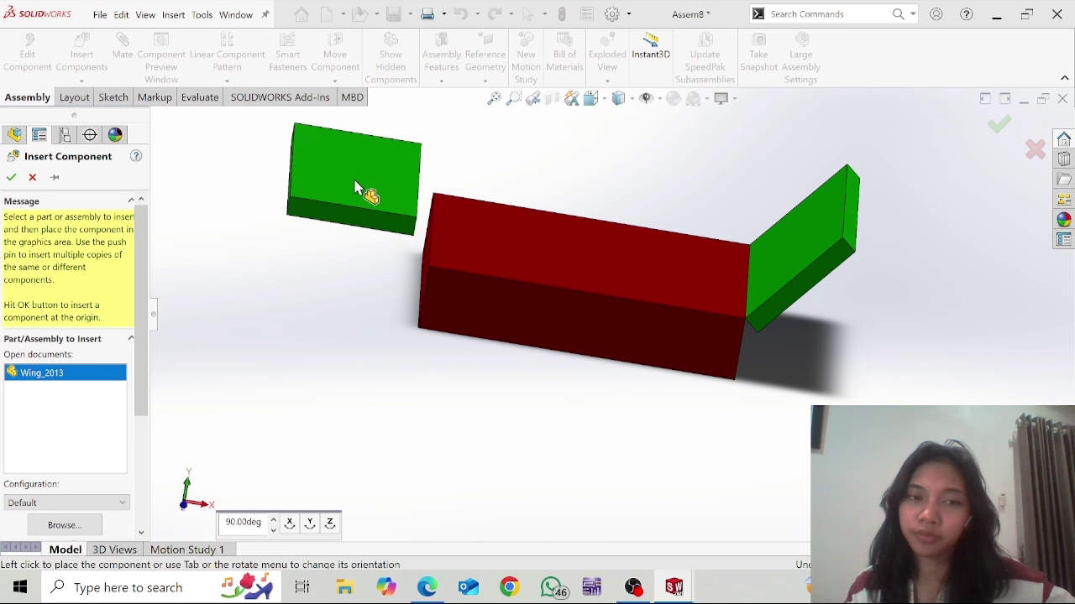
left_click(610, 197)
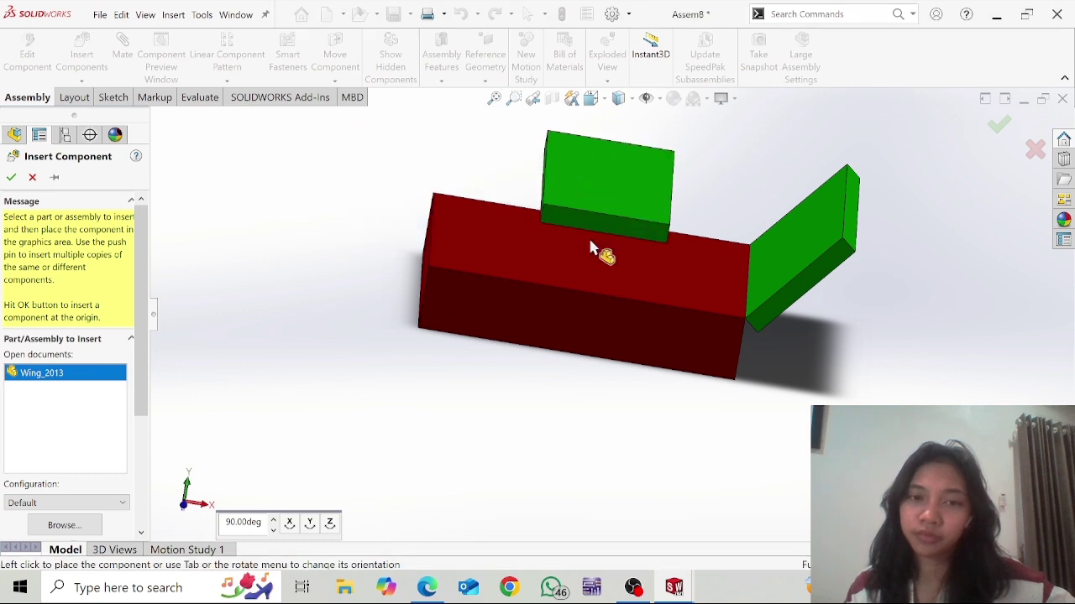
key("Escape")
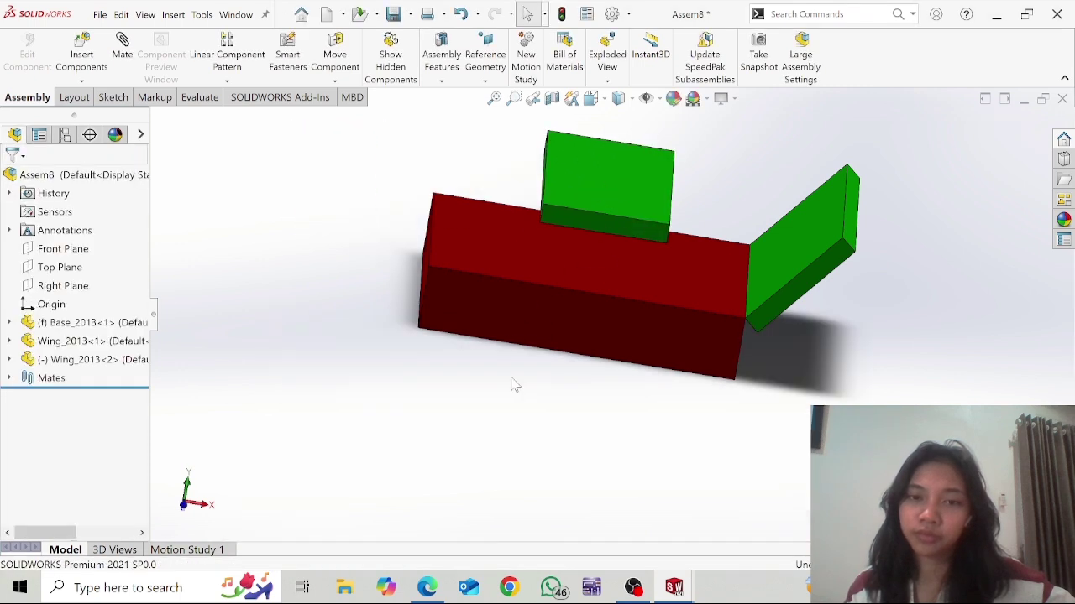
Mate the second wing's long narrow side face coincident with the base's top face so the wing stands upright
middle_click_drag(486, 367, 491, 366)
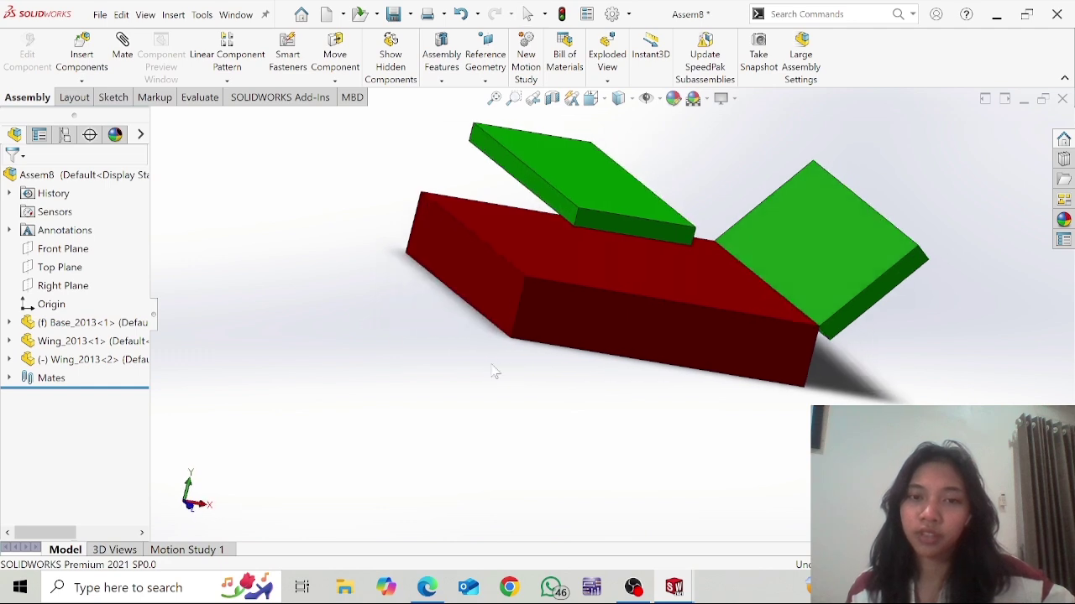
left_click(125, 44)
left_click(550, 220)
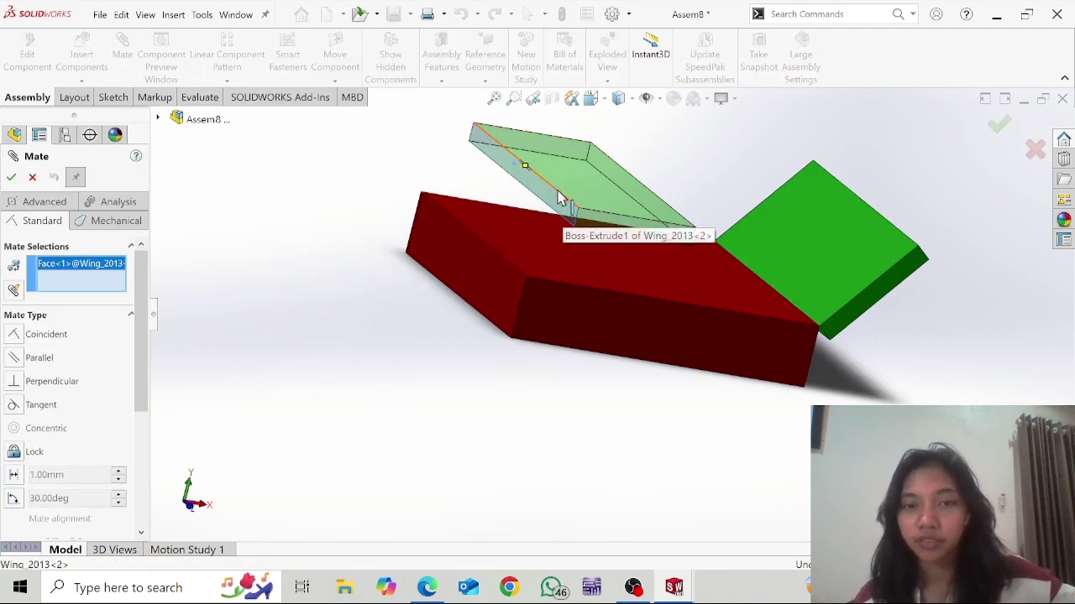
left_click(570, 257)
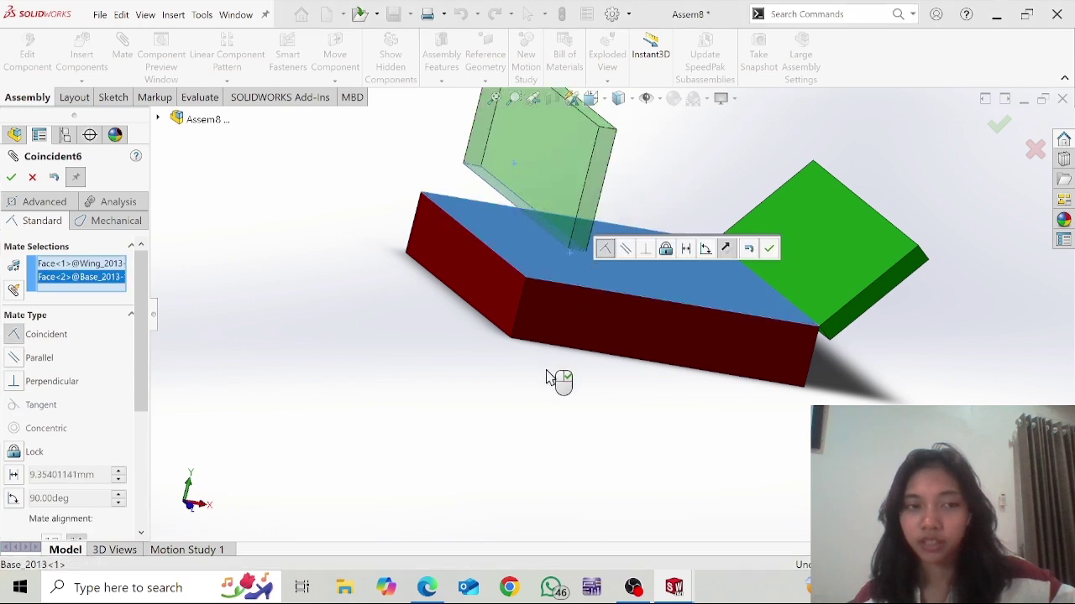
middle_click_drag(530, 378, 508, 379)
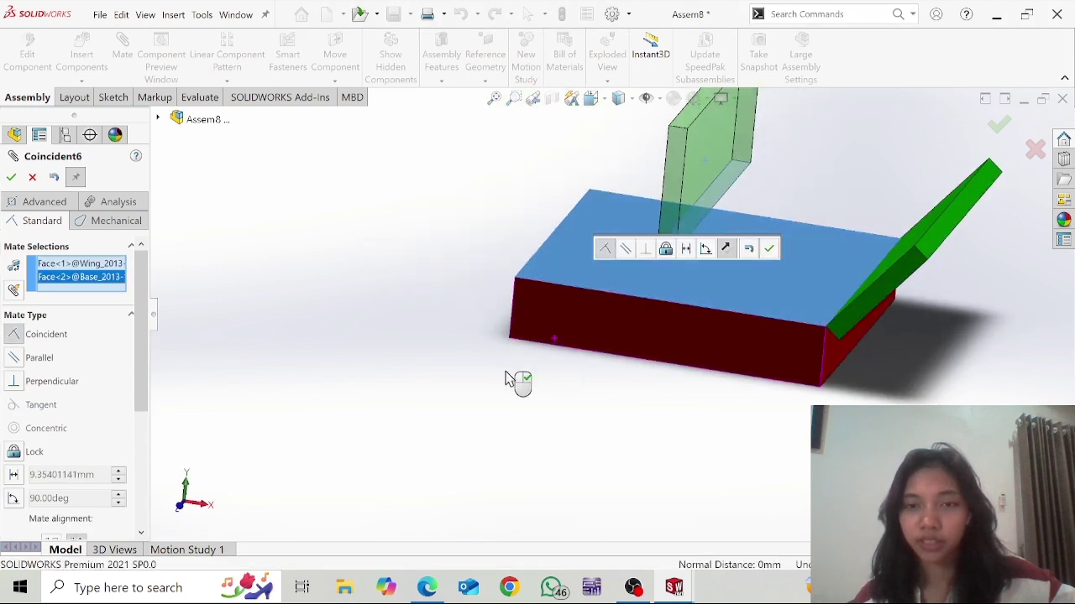
left_click(11, 177)
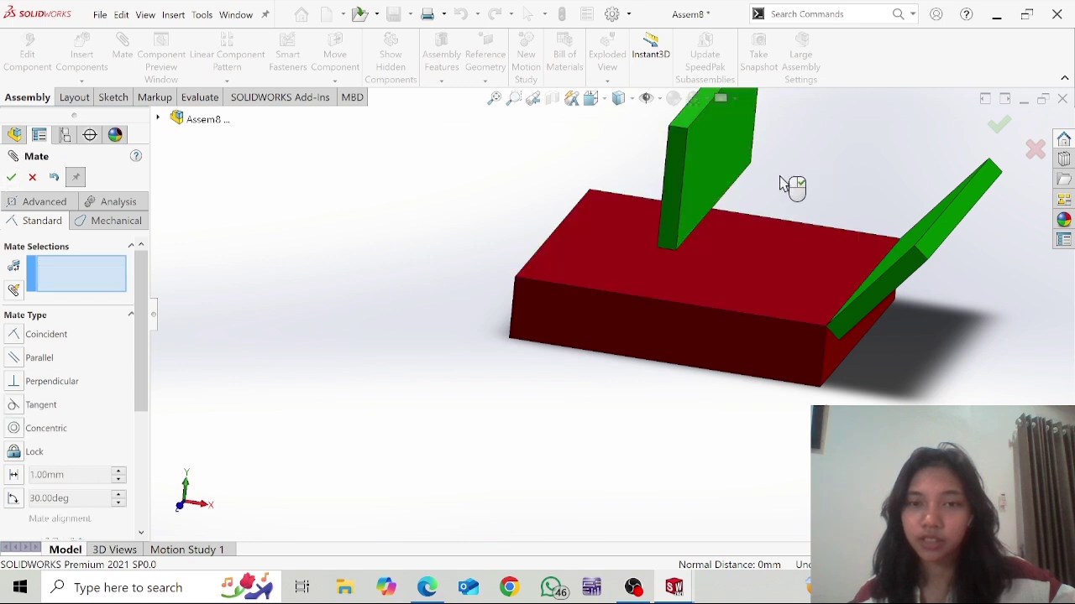
Mate the upright wing's narrow end face coincident with the base's front face
left_click(677, 196)
left_click(691, 307)
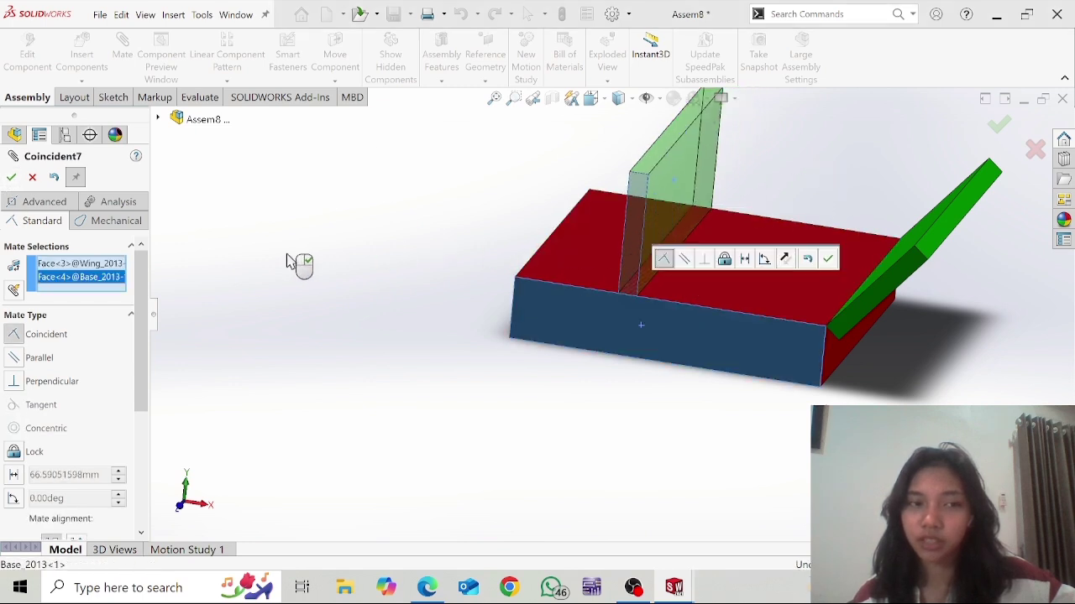
left_click(11, 177)
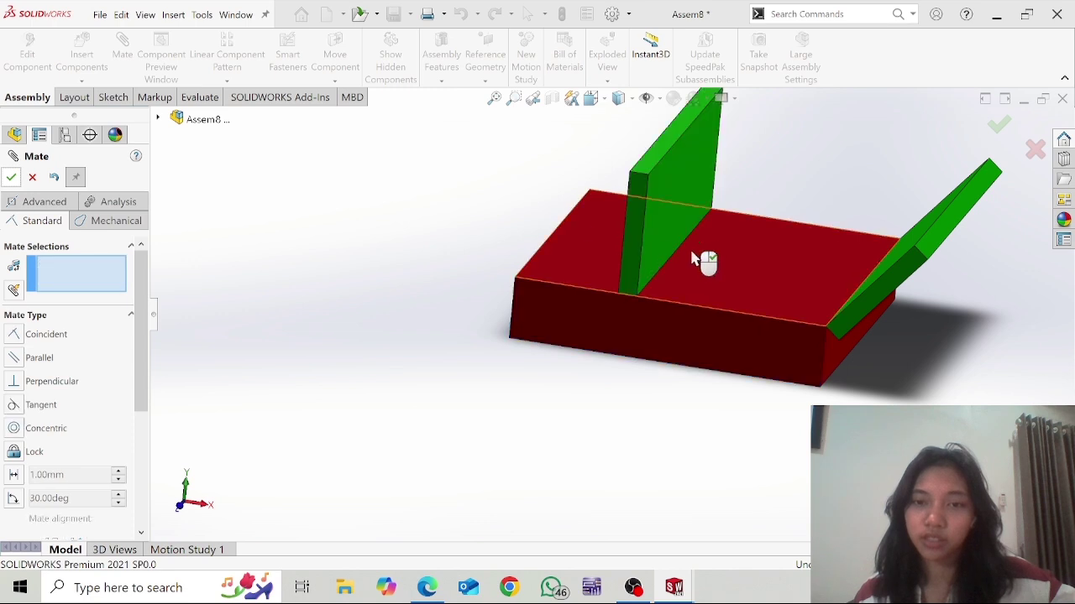
Add a 1 in distance mate between the upright wing's lower edge facing the angled wing and the angled wing's edge on the base
middle_click_drag(821, 293, 664, 297)
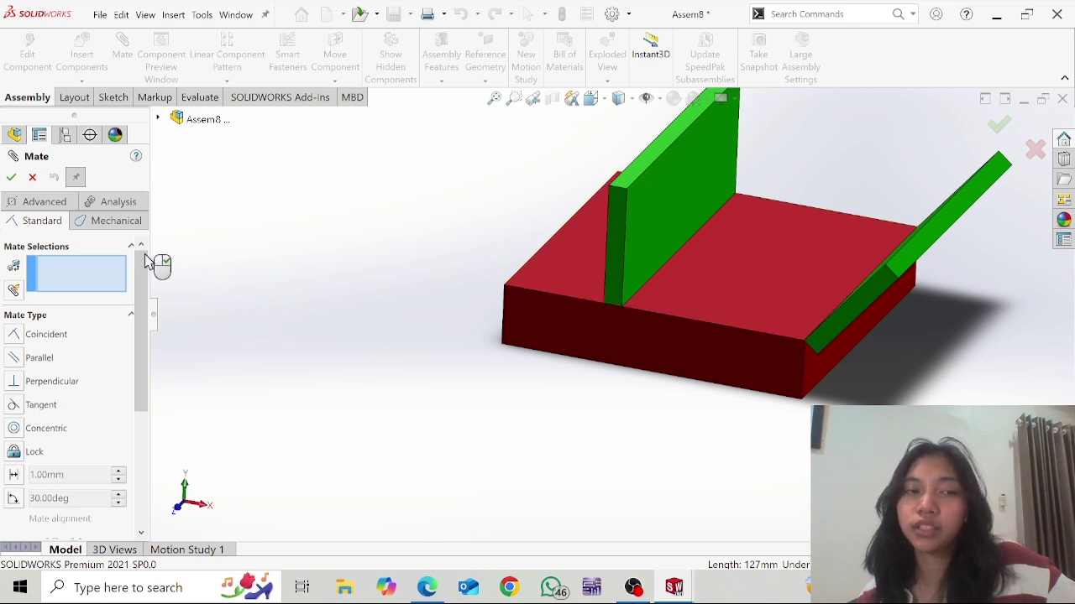
left_click(672, 270)
middle_click_drag(628, 460, 703, 448)
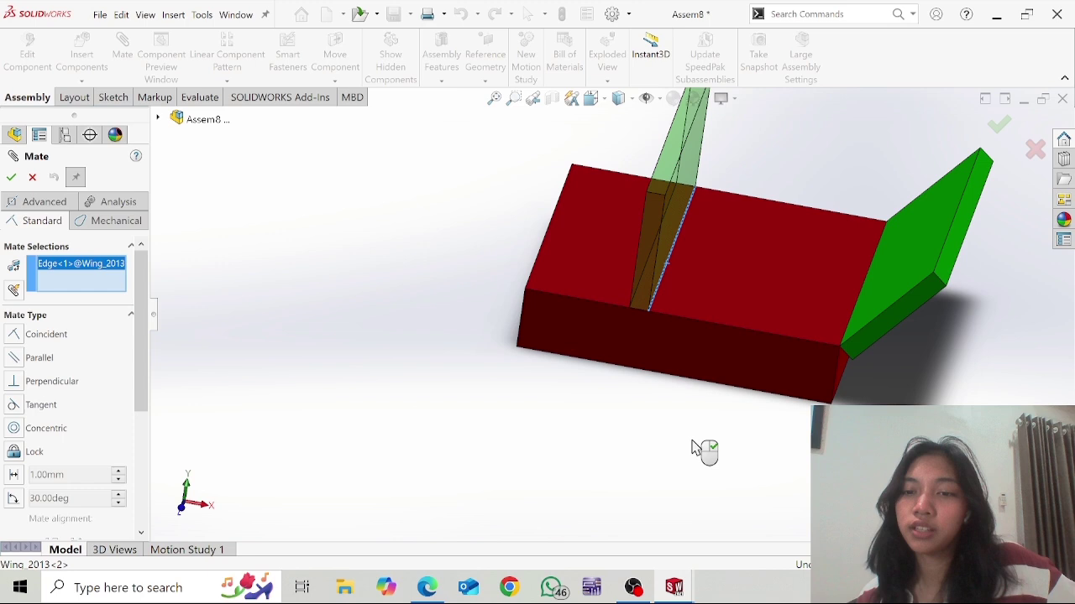
left_click(858, 331)
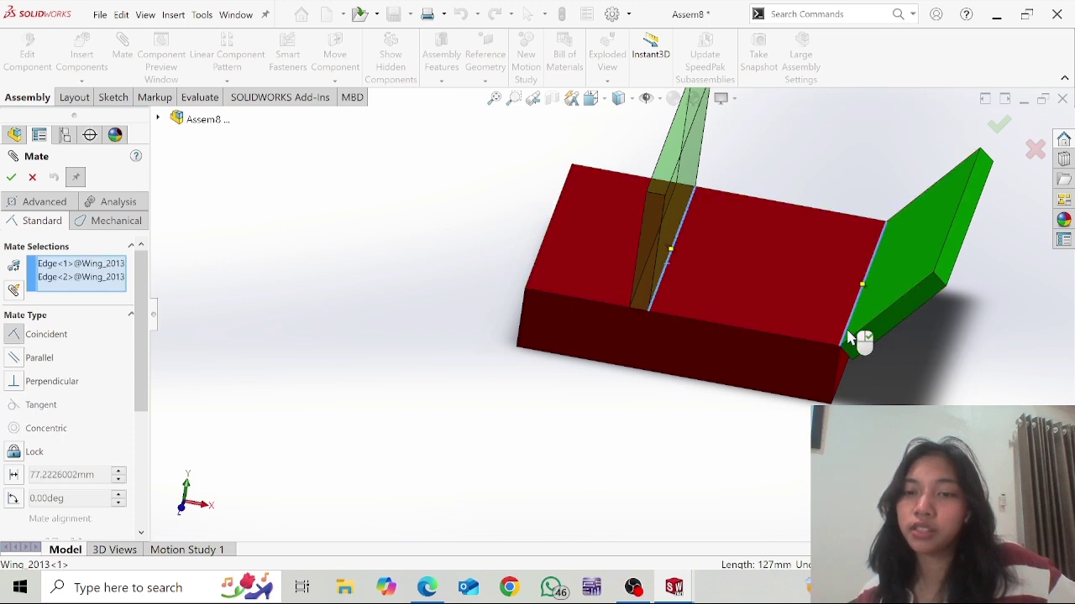
left_click(13, 475)
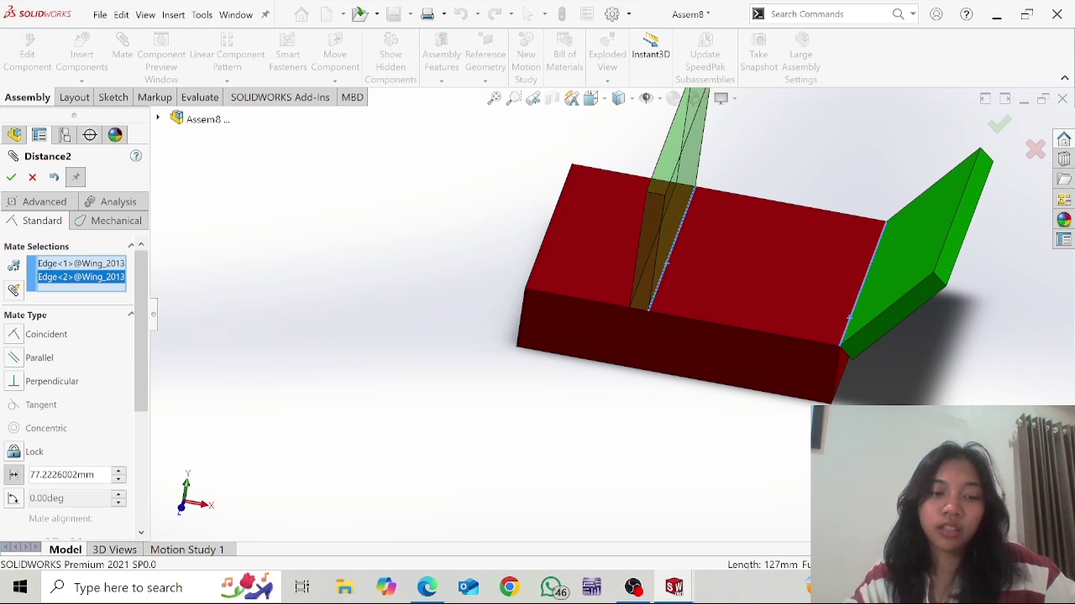
left_click_drag(96, 476, 30, 475)
type("1")
mouse_move(92, 501)
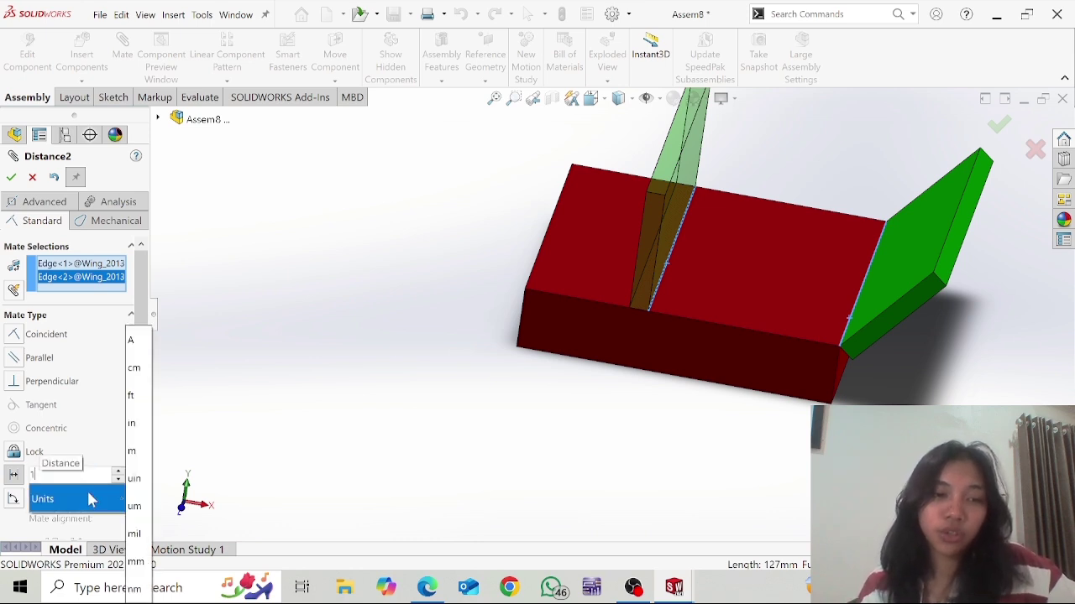
left_click(134, 423)
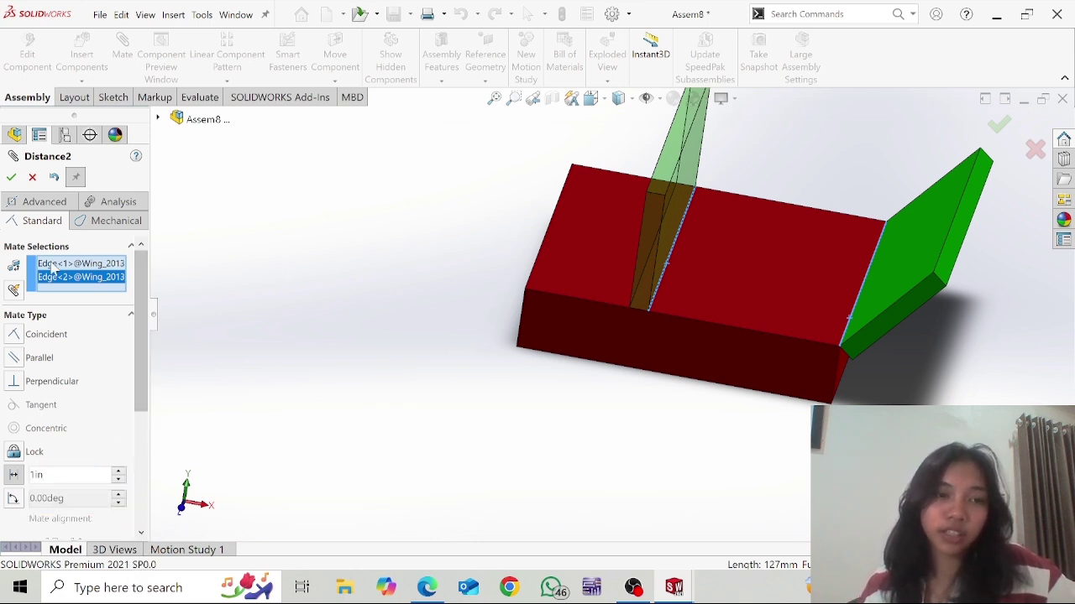
left_click(14, 177)
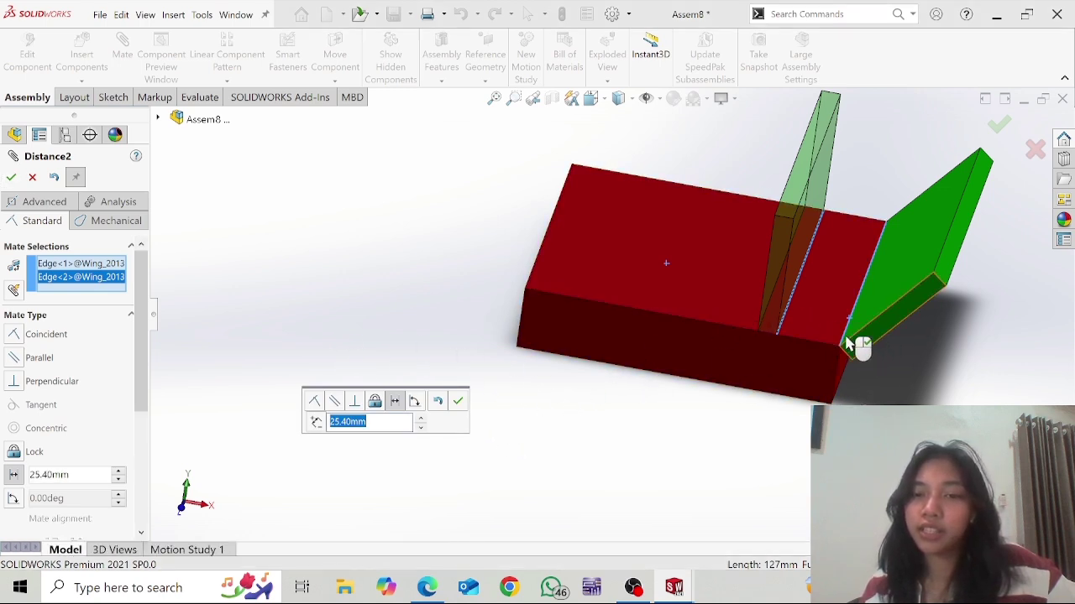
left_click(458, 401)
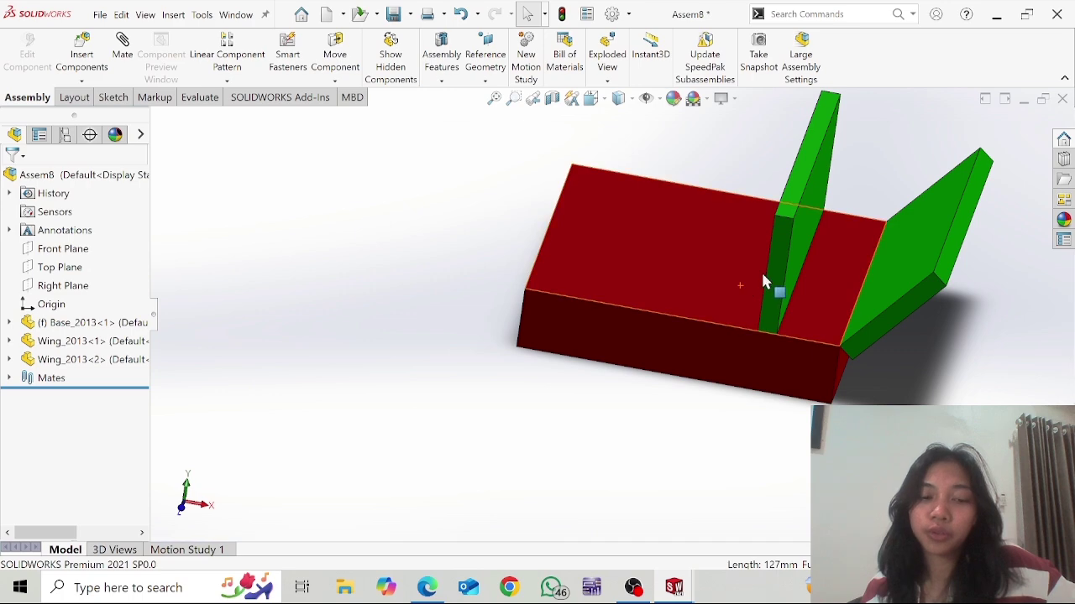
Insert a third Wing_2013 over the base's end opposite the angled wing, and copy it to place a fourth wing beyond it
key("alt+Tab")
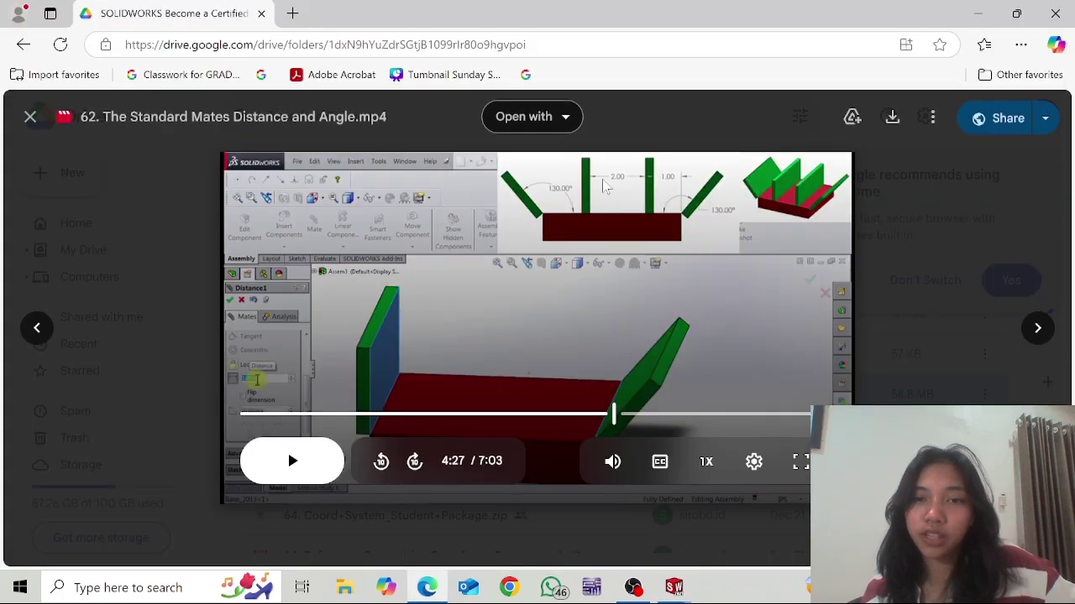
key("alt+Tab")
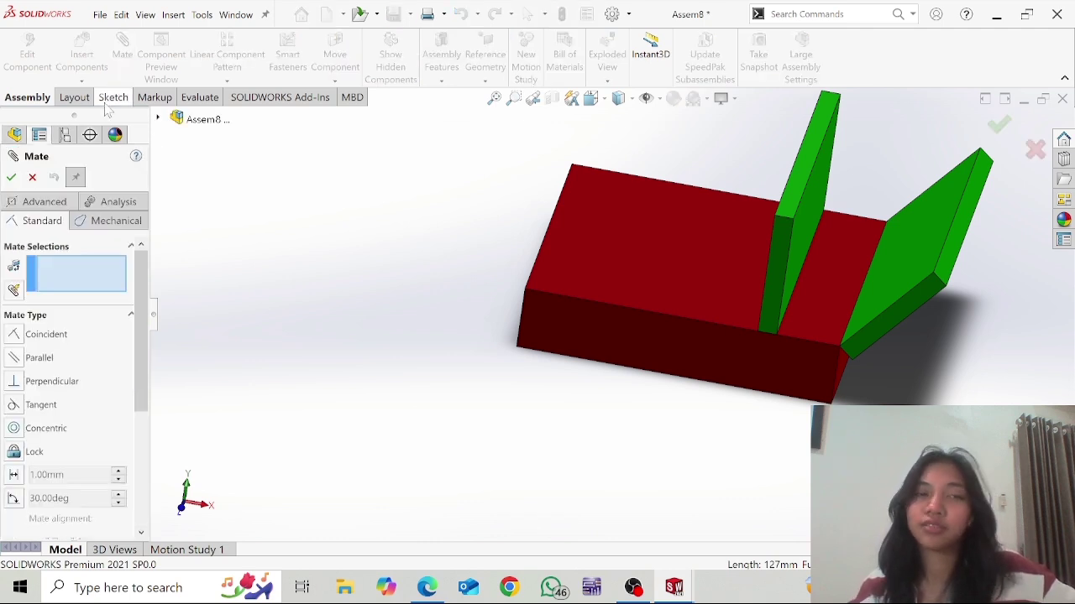
left_click(33, 176)
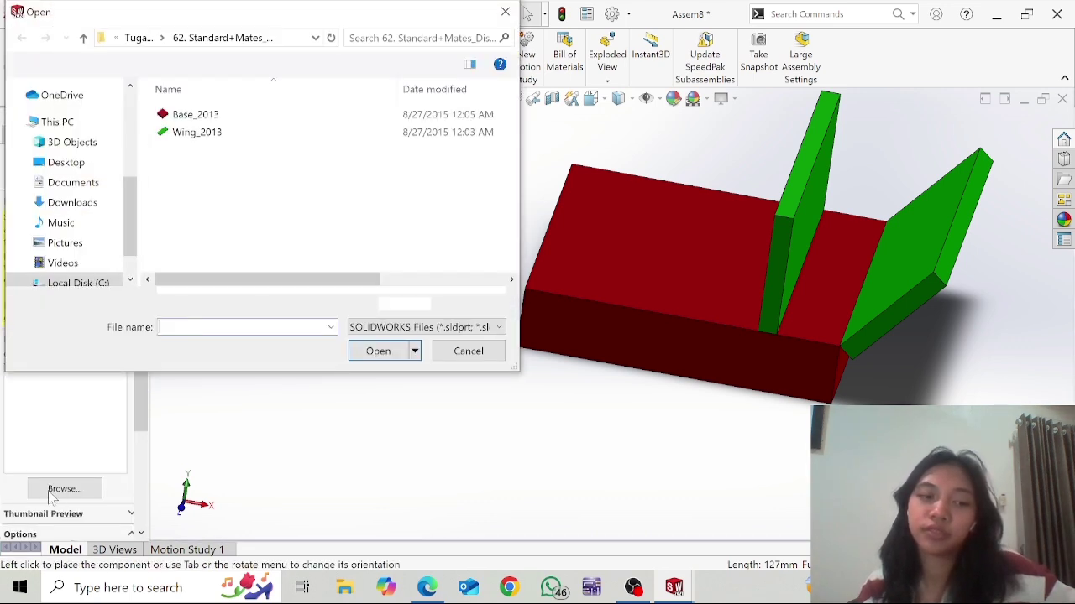
left_click(181, 133)
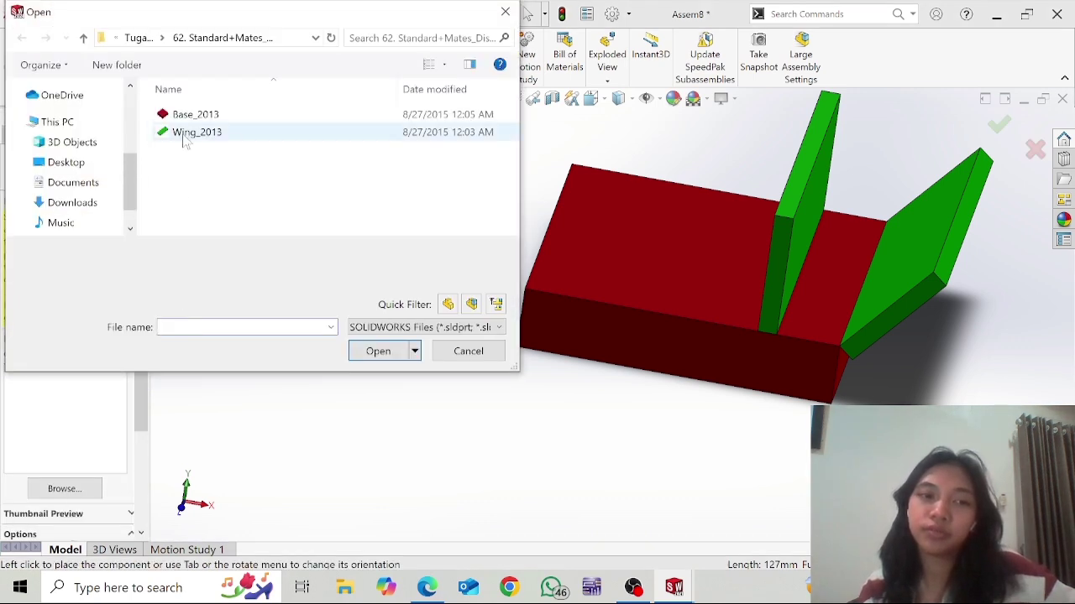
left_click(377, 351)
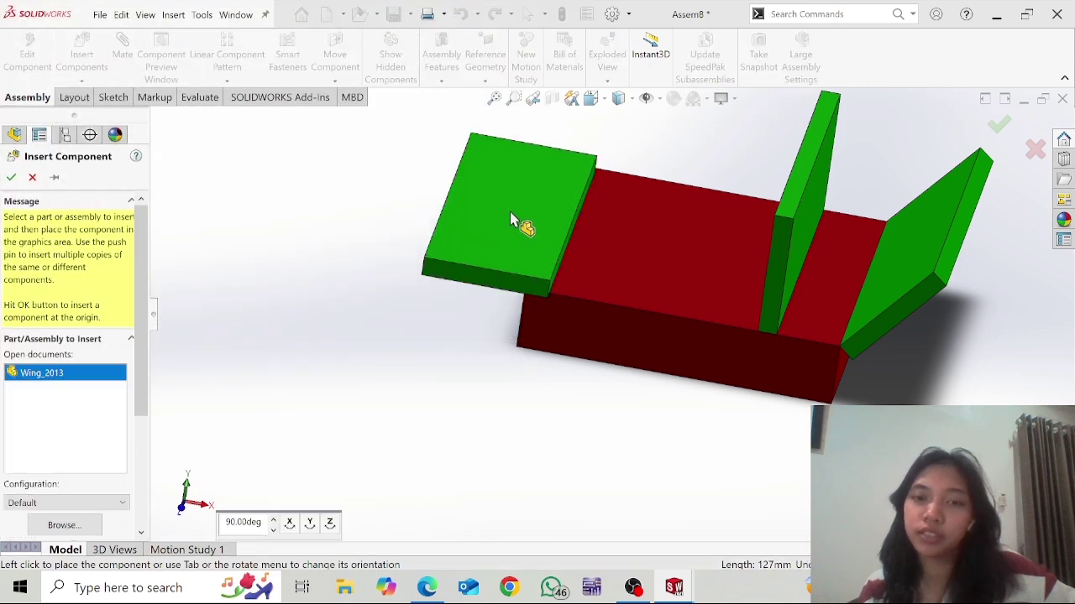
left_click(547, 250)
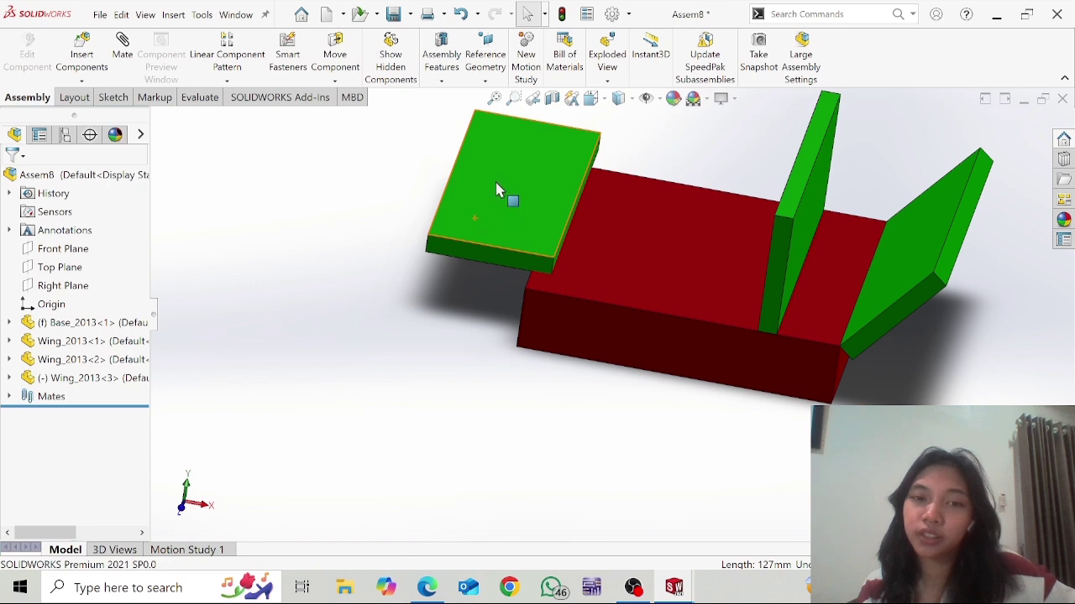
left_click_drag(504, 185, 336, 250, "ctrl")
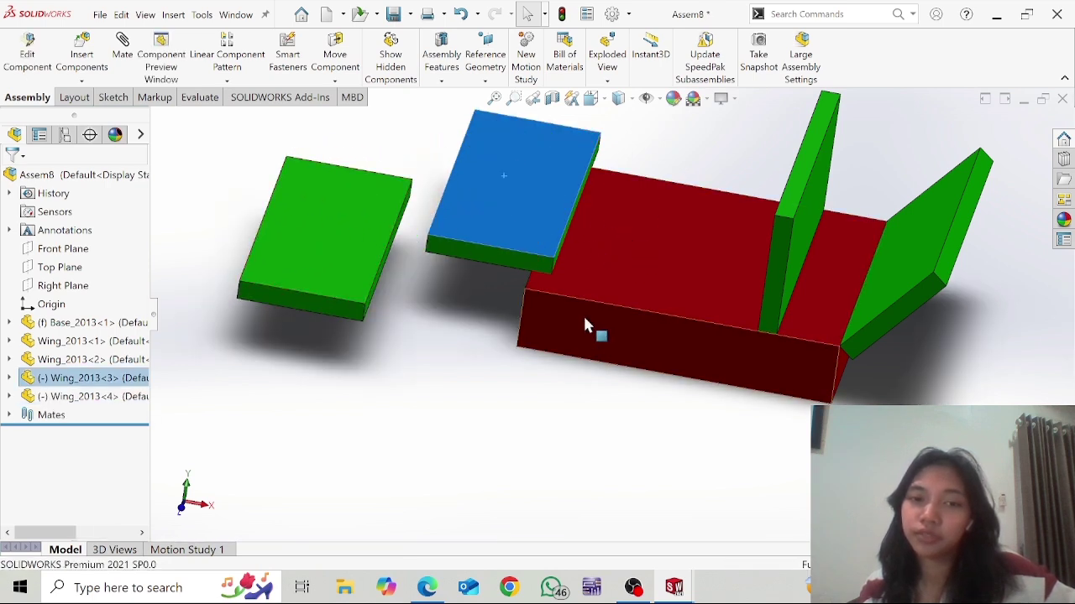
Mate the third wing's long narrow side face coincident with the base's top face so the wing stands upright
middle_click_drag(522, 366, 509, 344)
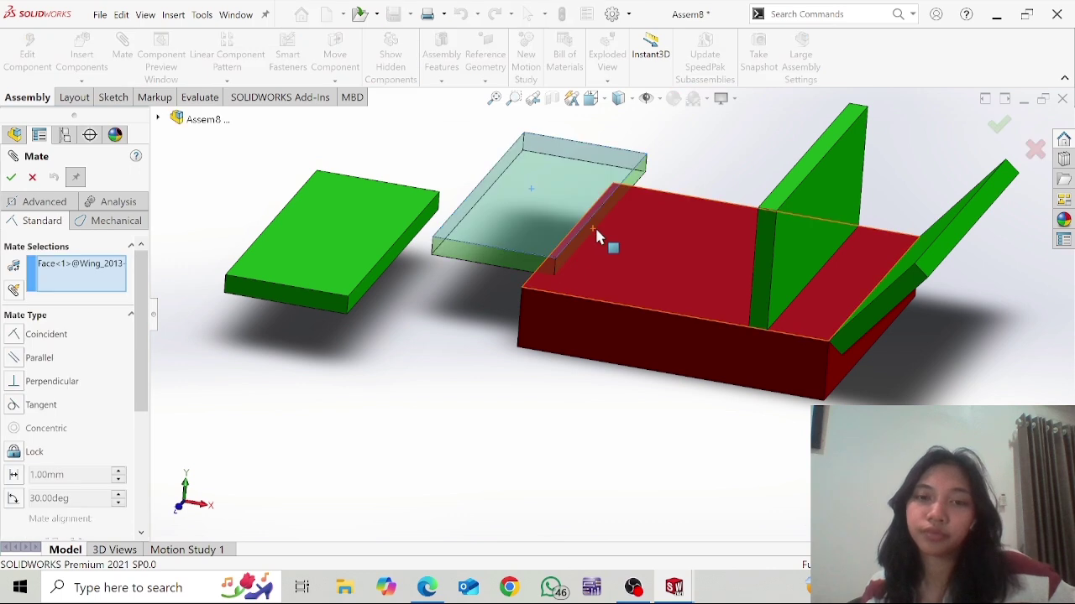
right_click(80, 268)
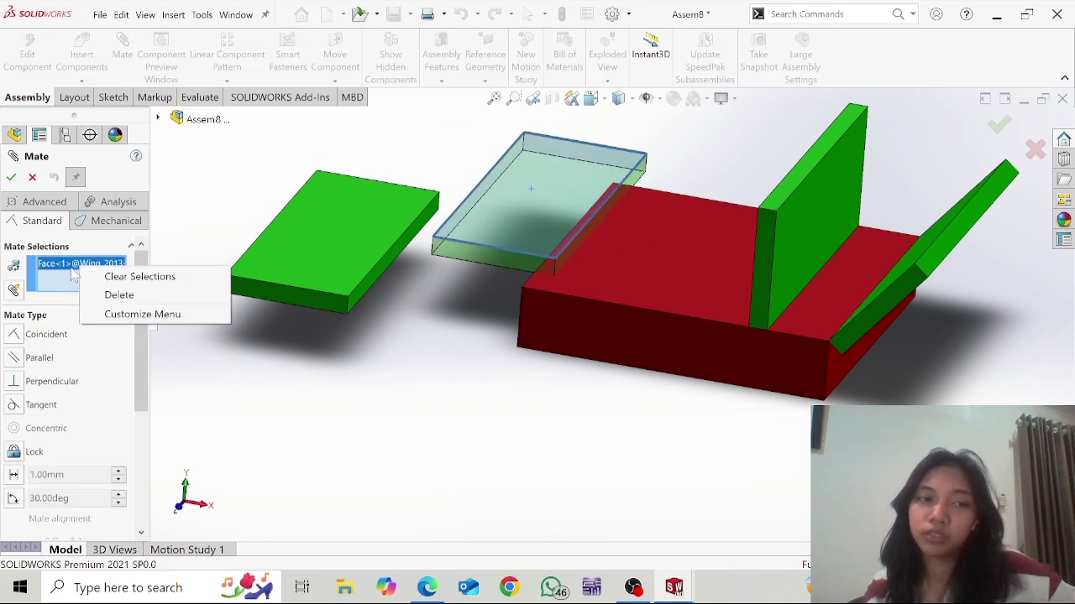
left_click(124, 295)
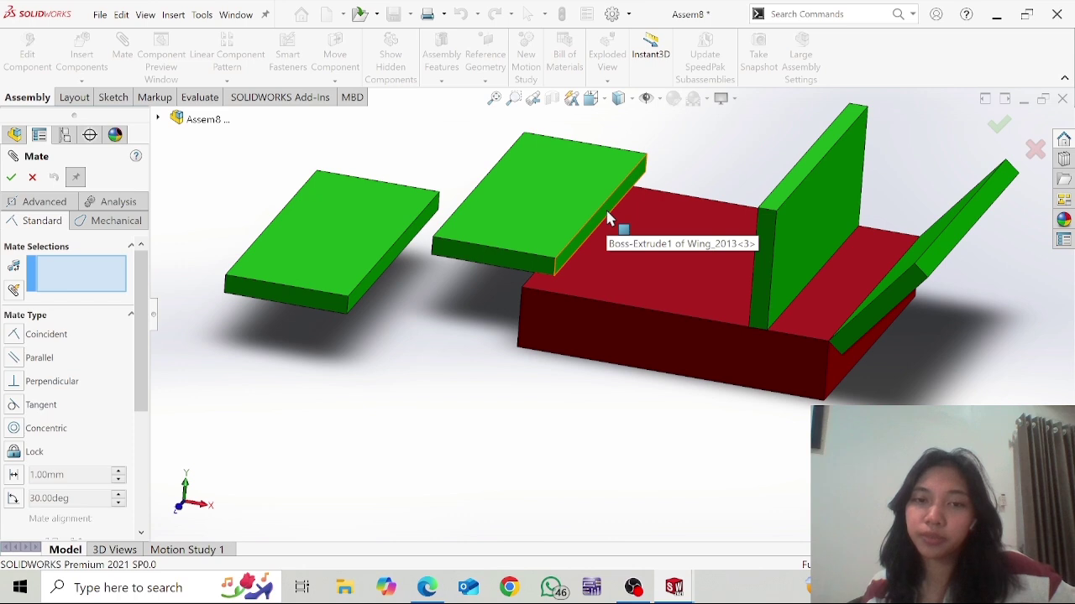
left_click(604, 208)
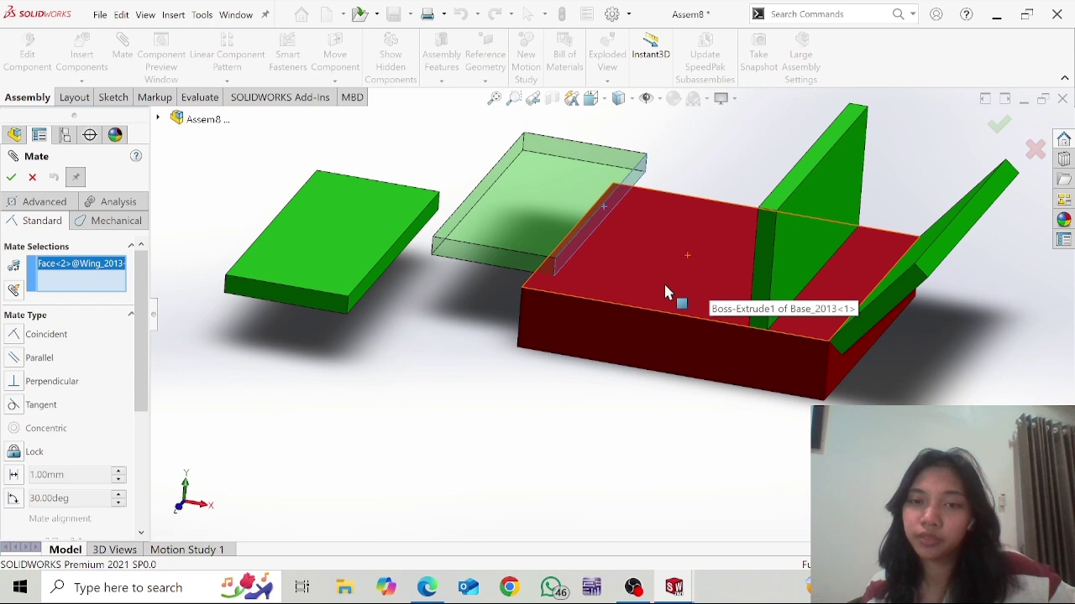
left_click(664, 281)
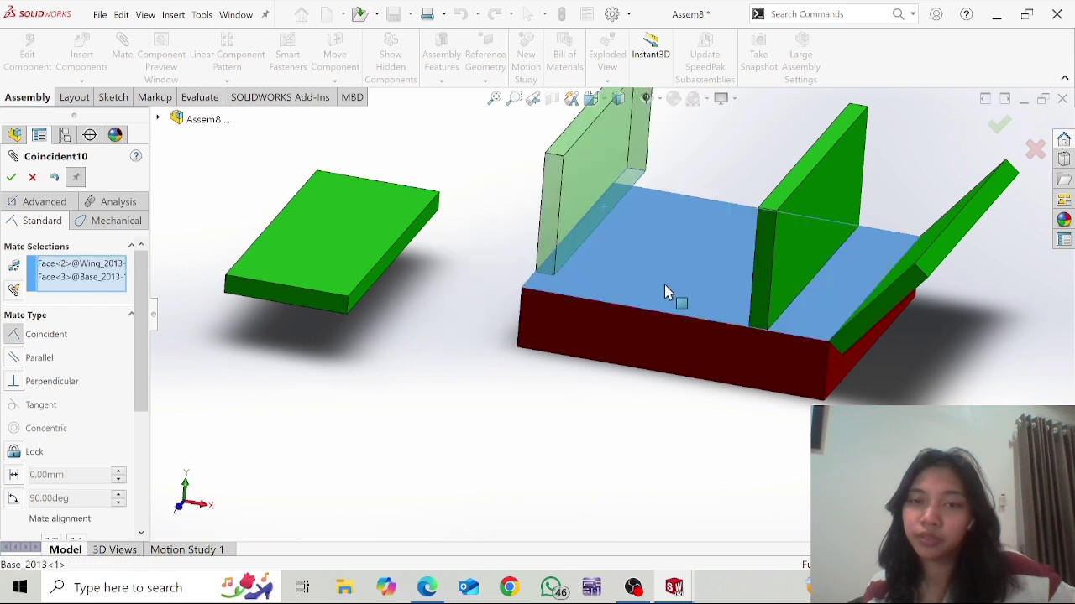
left_click(11, 177)
Mate the third wing's narrow front end face coincident with the base's front face
mouse_move(545, 389)
middle_mouse_down()
mouse_move(560, 388)
mouse_move(540, 387)
middle_mouse_up()
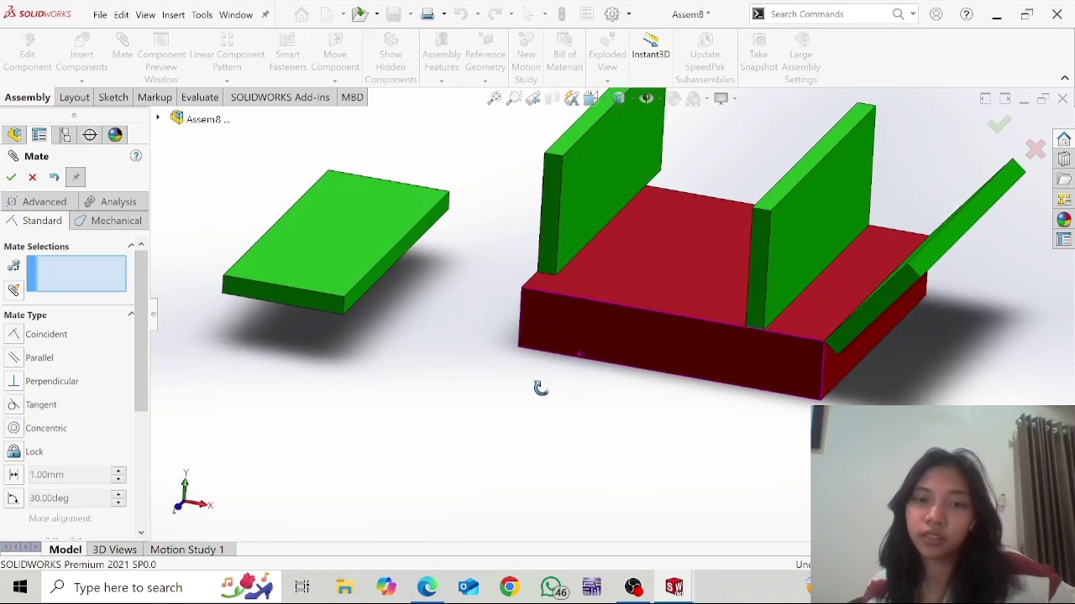
left_click(565, 218)
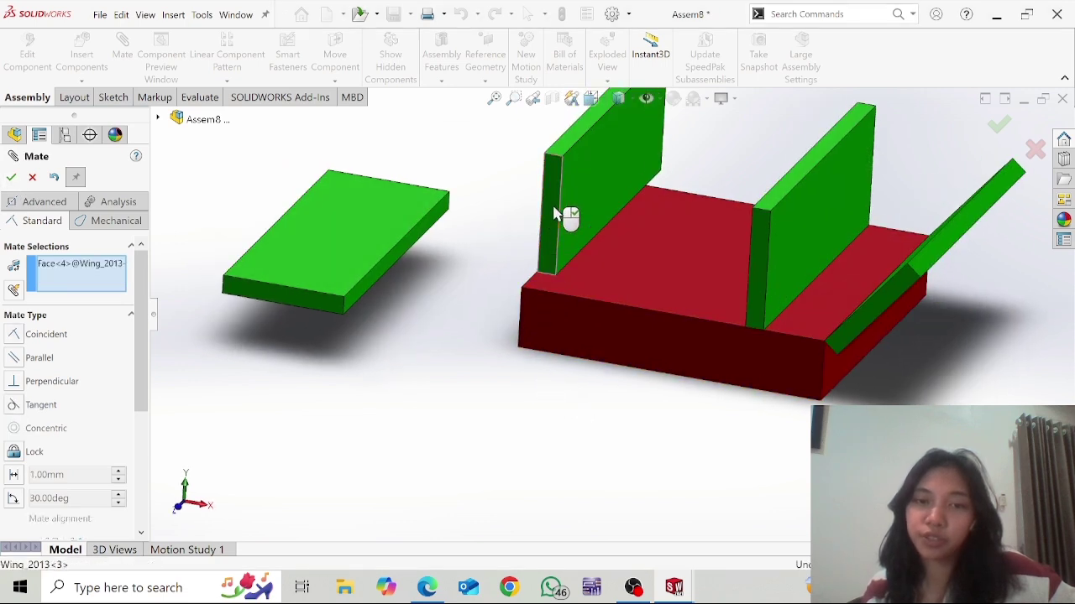
left_click(575, 325)
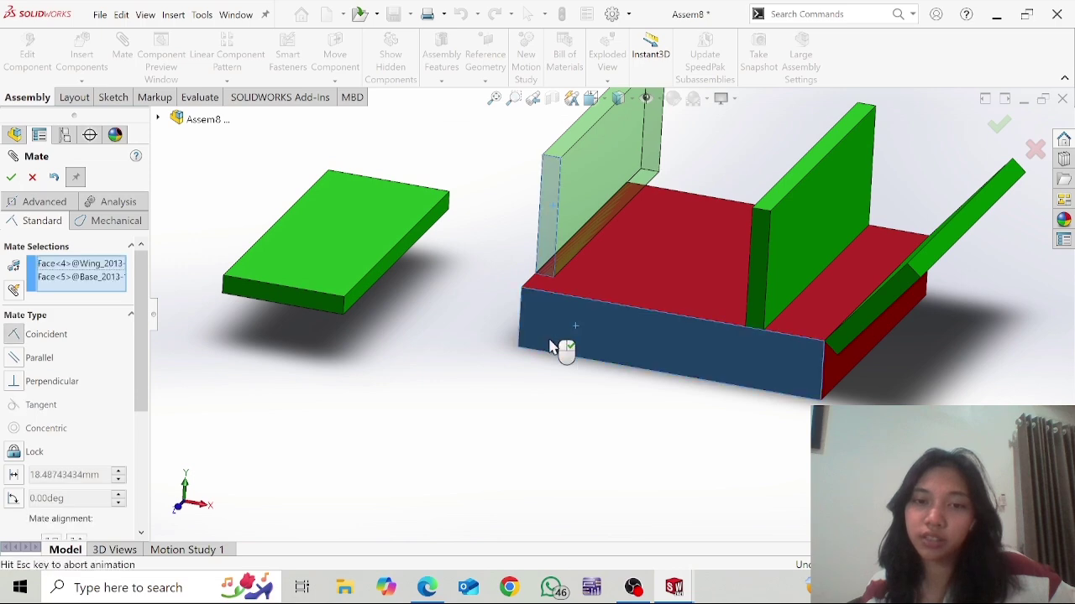
left_click(11, 176)
Add a 2 in distance mate between the facing lower edges of the two upright wings, following the lesson drawing
key("alt+Tab")
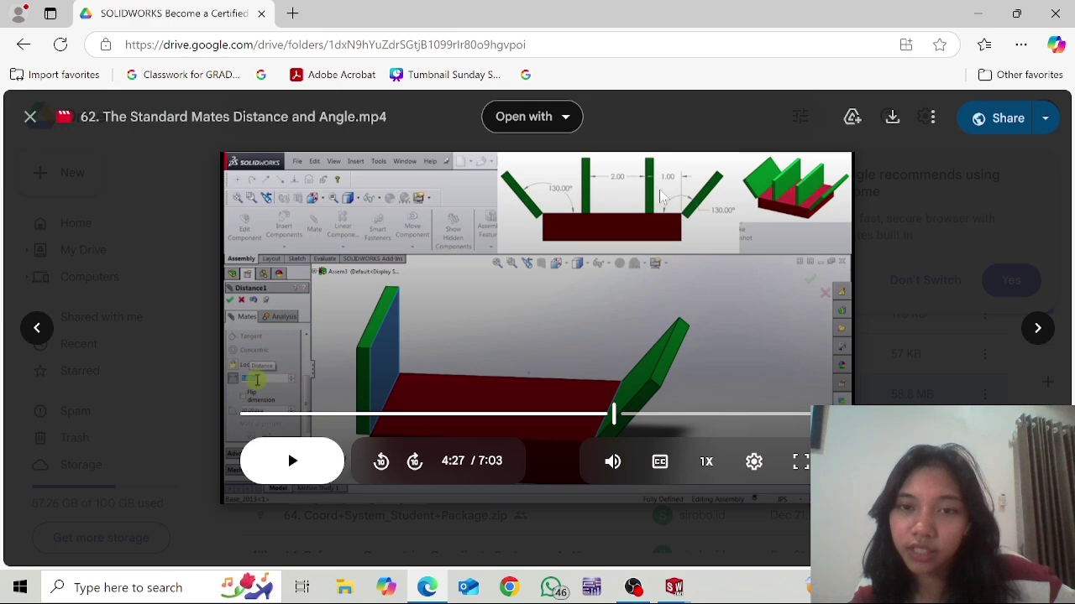
key("alt+Tab")
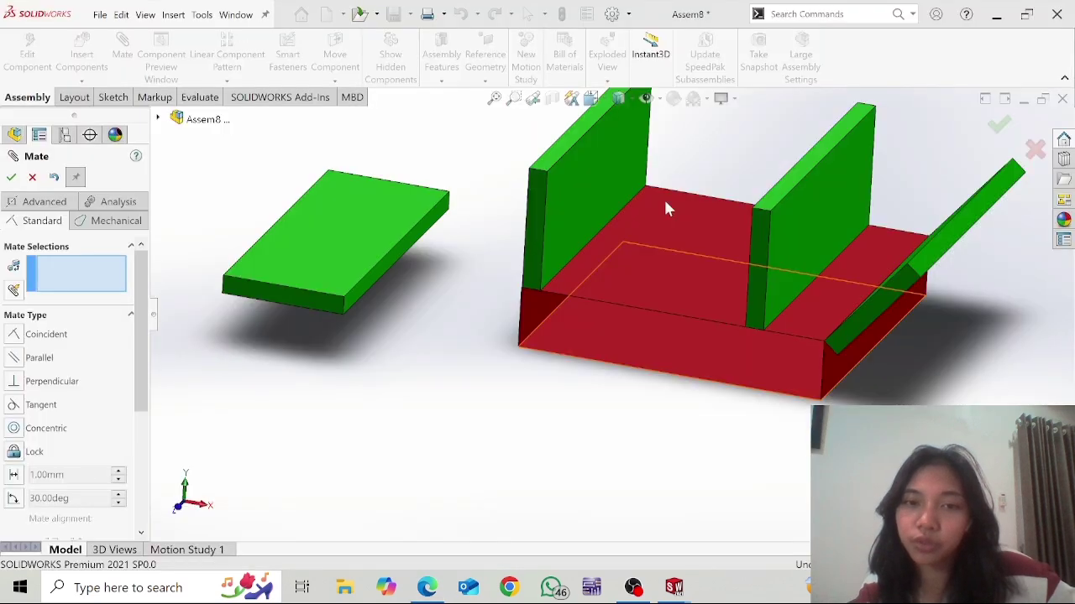
middle_click_drag(679, 397, 703, 407)
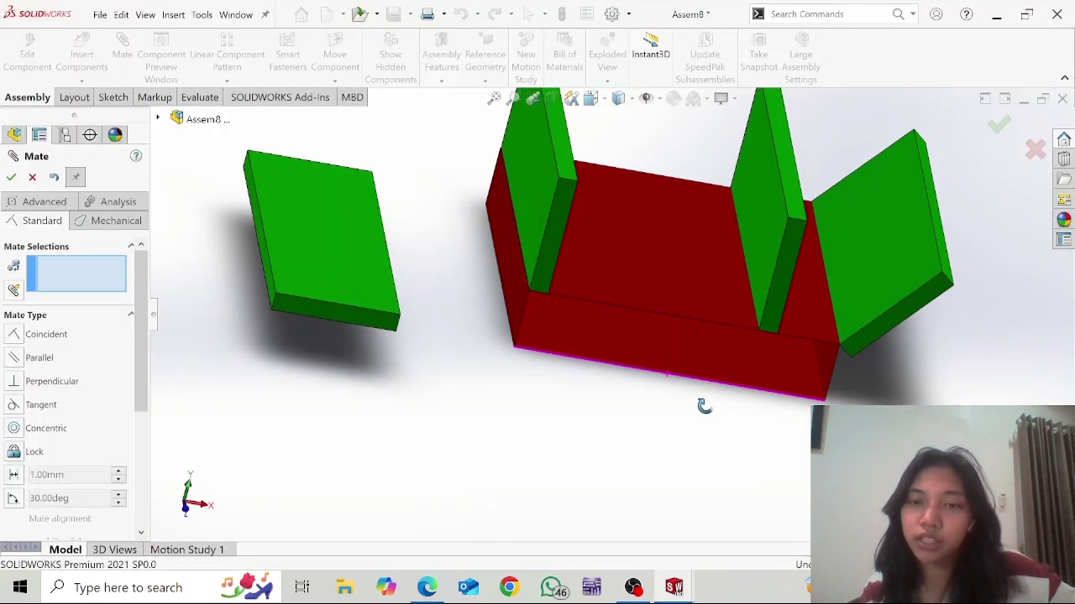
left_click(751, 298)
middle_click_drag(644, 403, 606, 321)
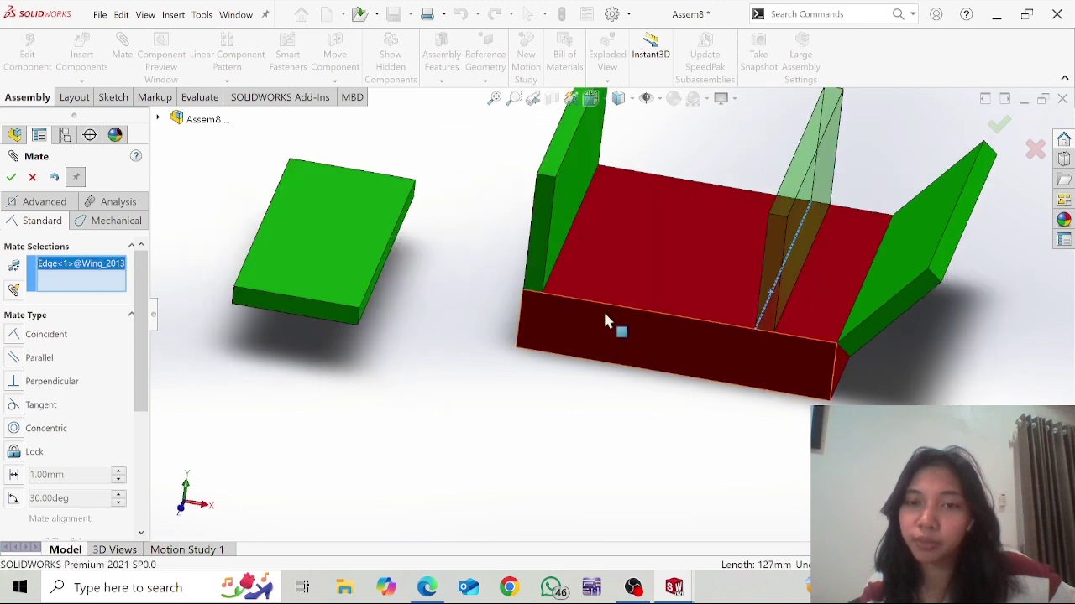
left_click(566, 251)
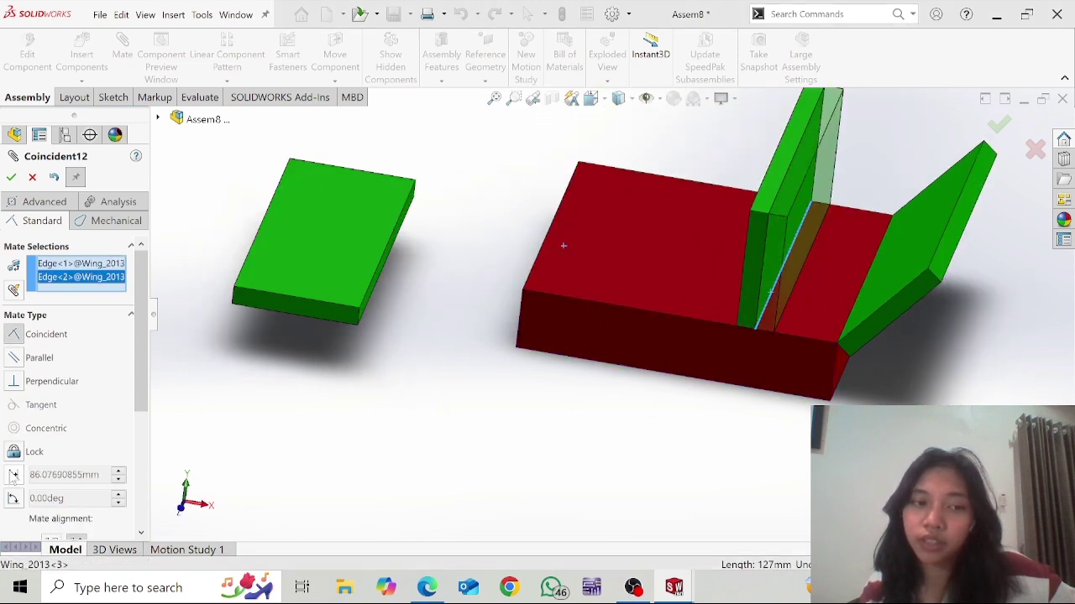
left_click(63, 475)
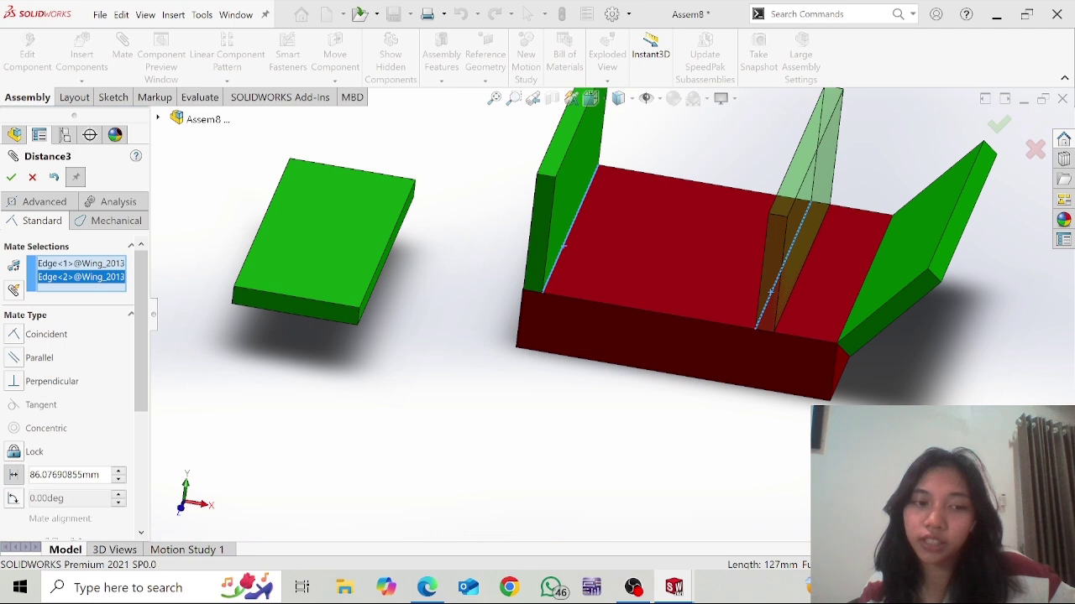
left_click_drag(32, 475, 105, 475)
type("2")
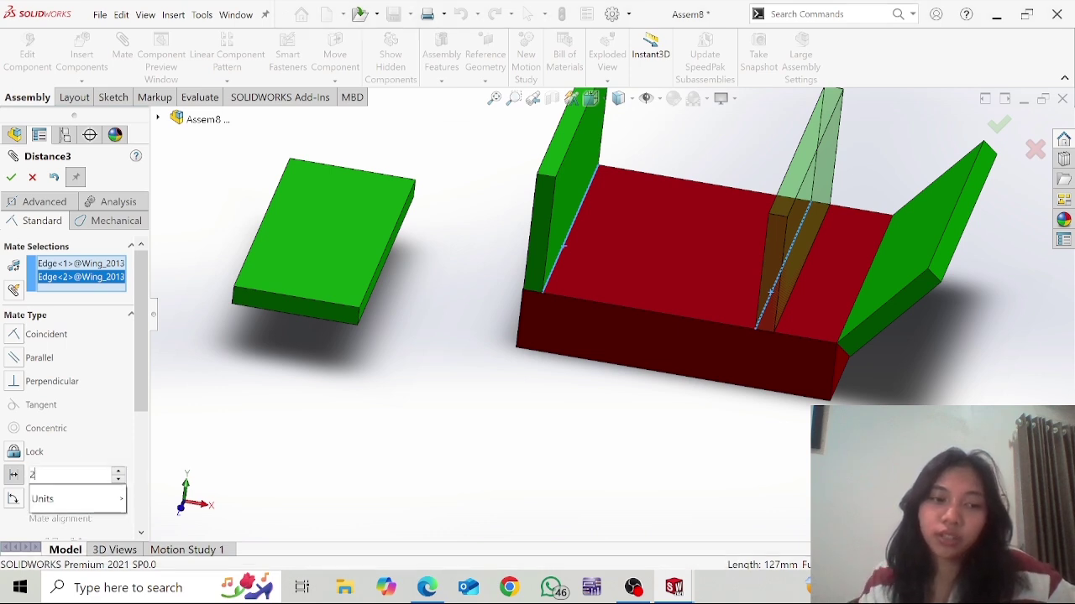
mouse_move(67, 499)
left_click(148, 434)
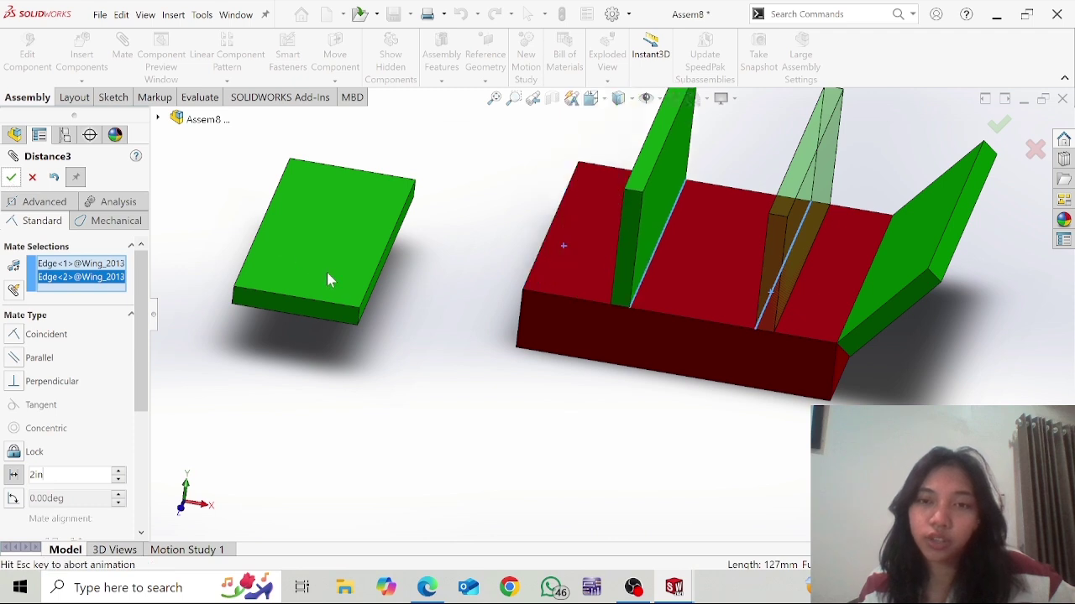
key("Return")
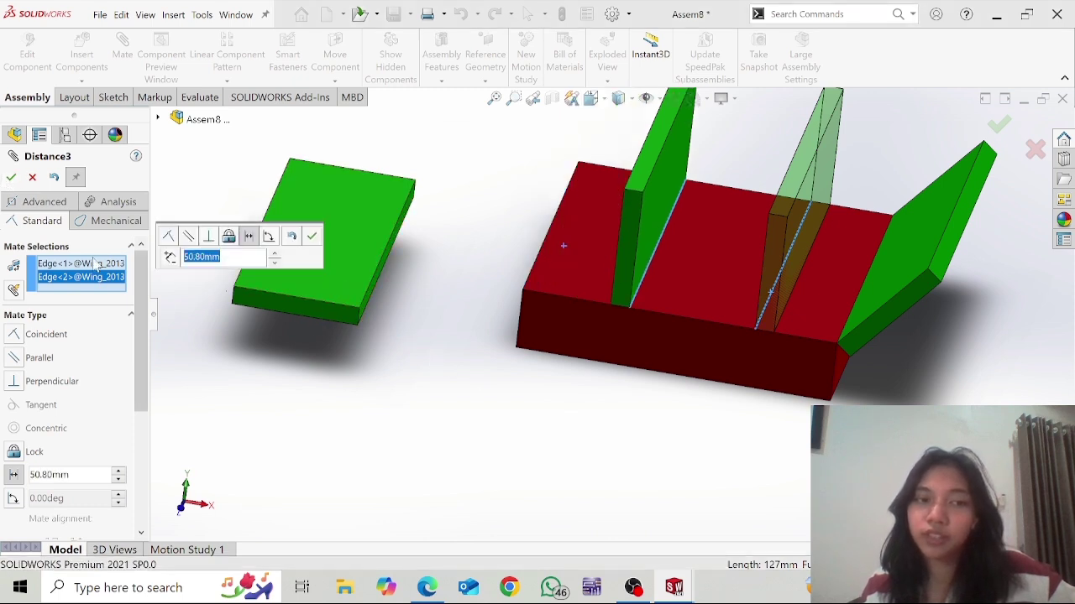
left_click(12, 177)
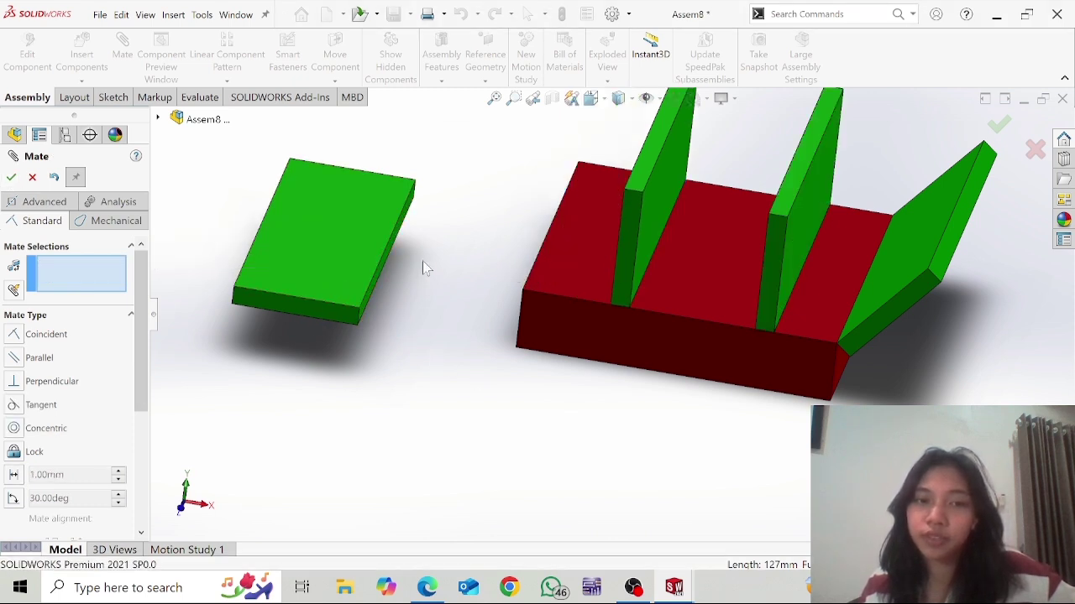
Mate the fourth wing's long upper edge facing the base coincident with the base's top edge opposite the angled wing
key("alt+Tab")
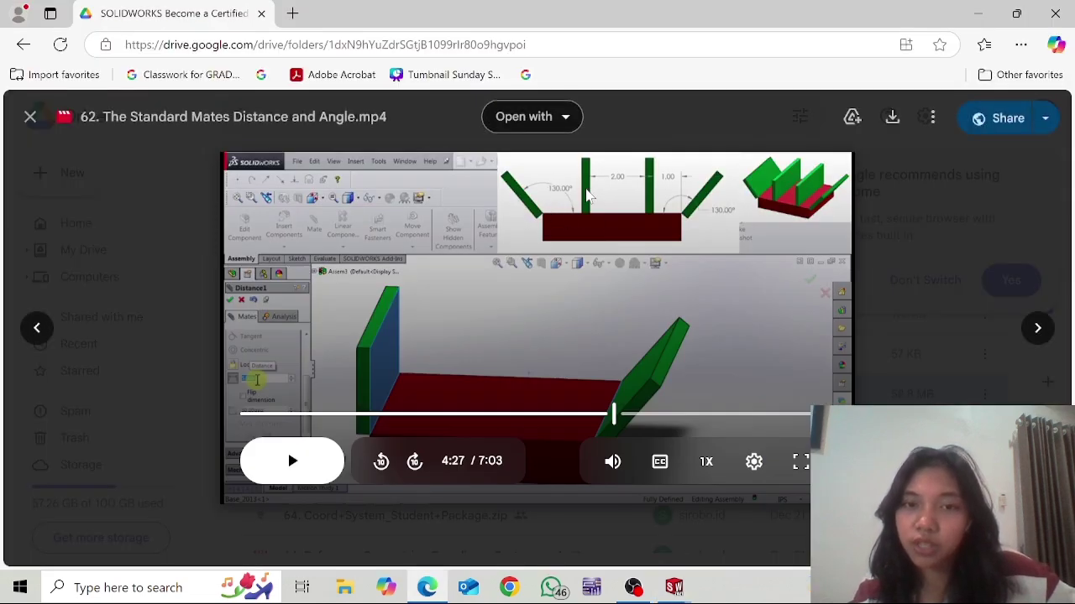
key("alt+Tab")
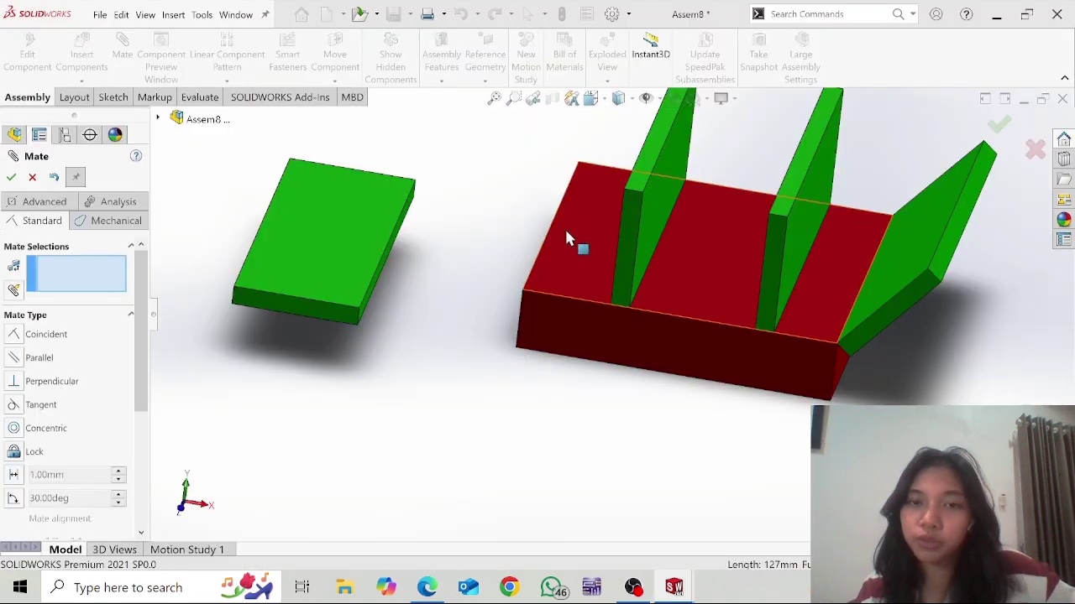
left_click(387, 256)
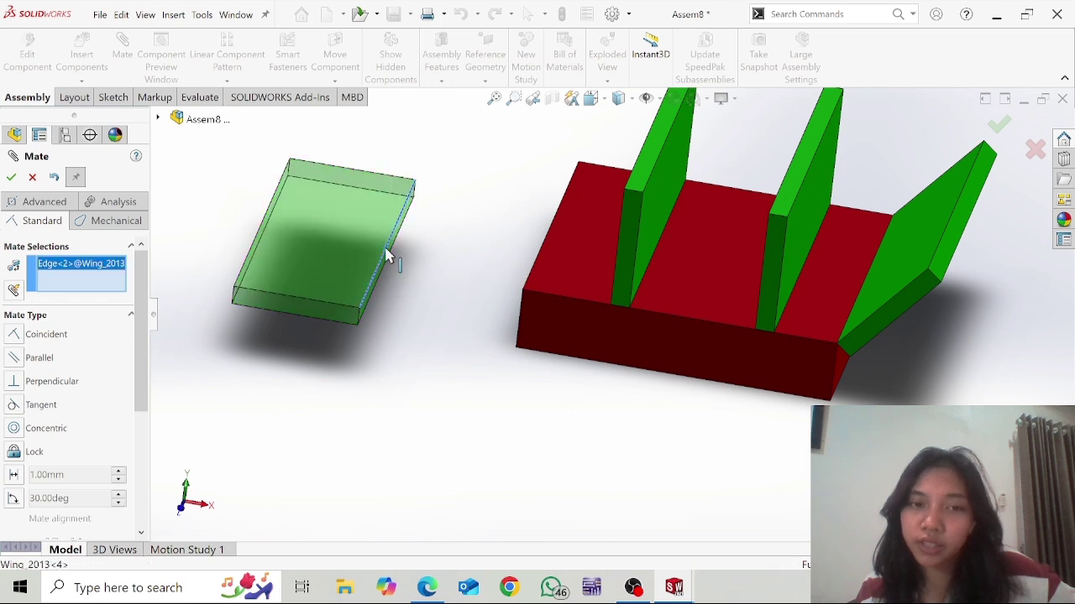
left_click(556, 222)
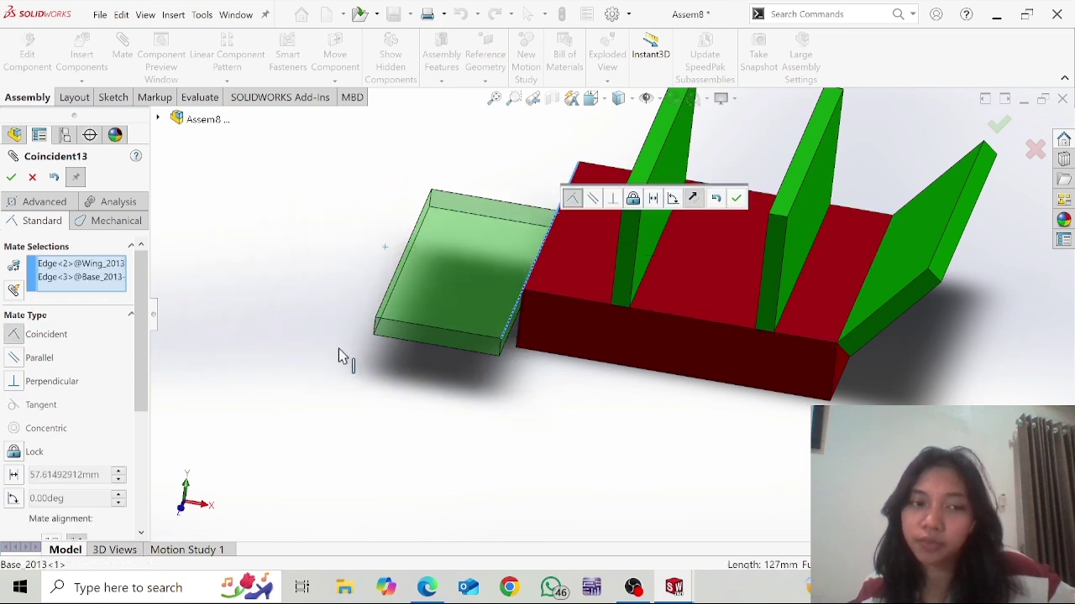
left_click(17, 476)
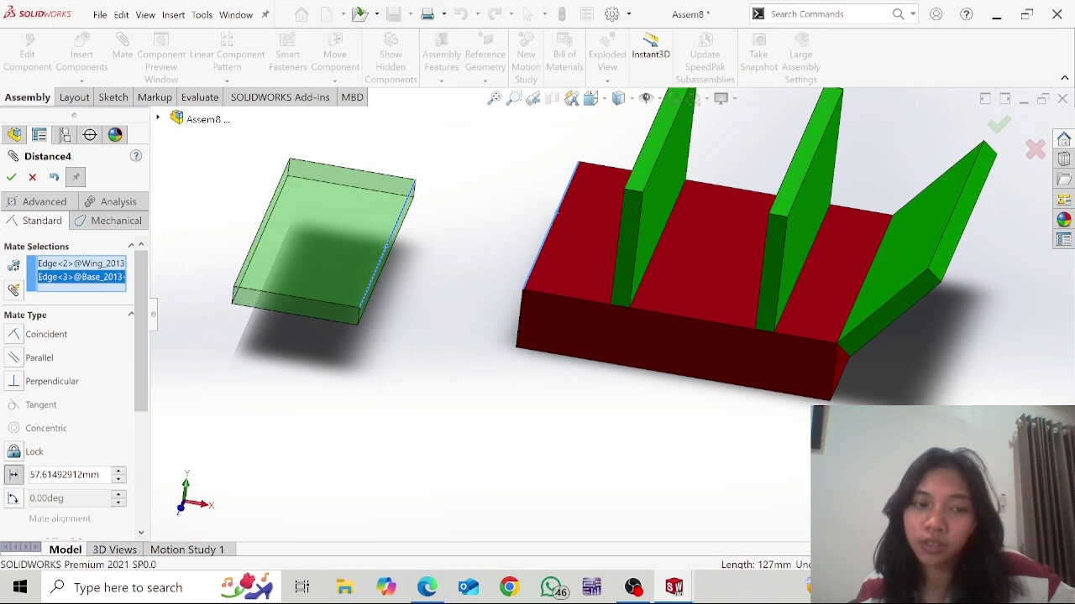
double_click(67, 475)
type("0.00mm")
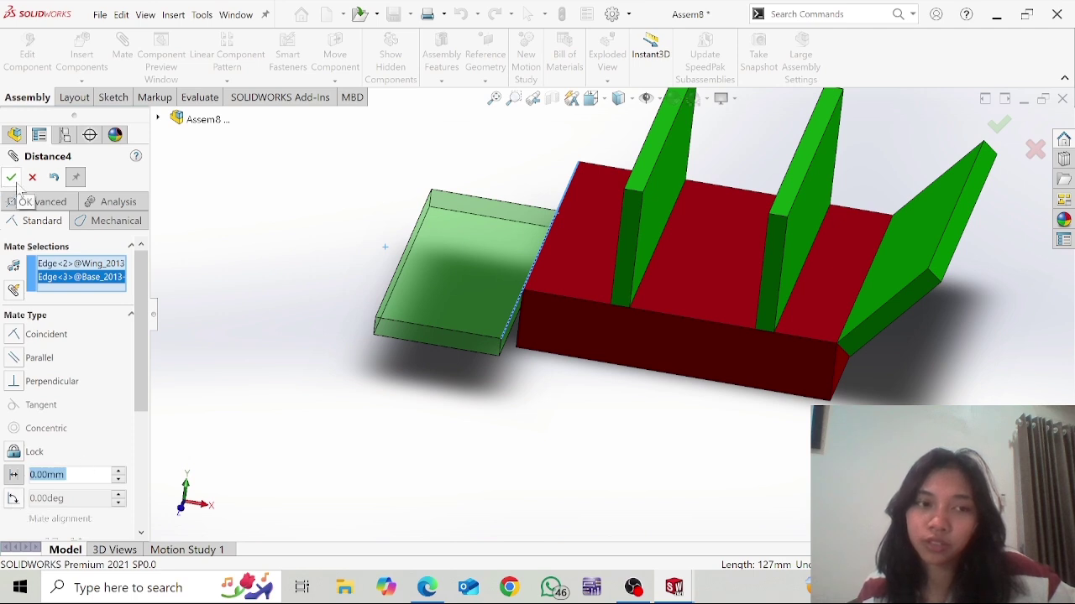
left_click(37, 335)
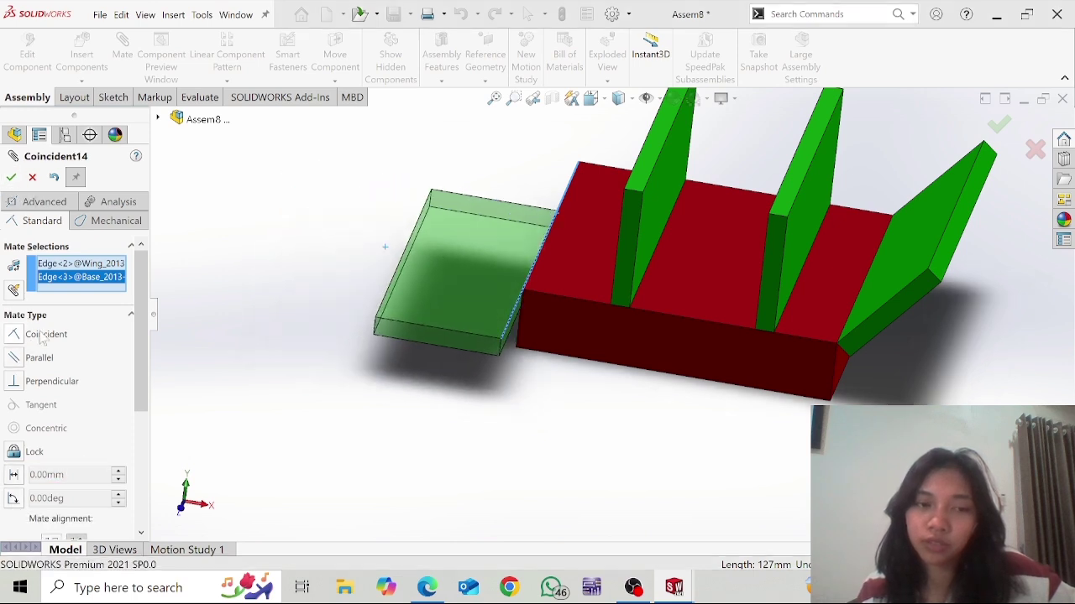
left_click(11, 179)
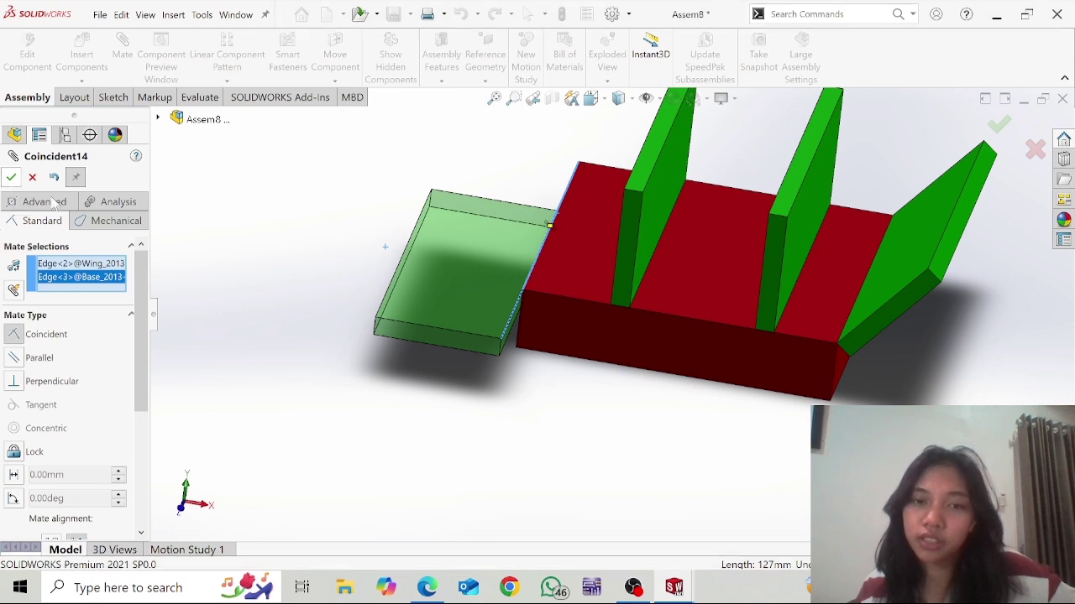
Mate the fourth wing's narrow front end face coincident with the base's front face
left_click(468, 347)
left_click(561, 305)
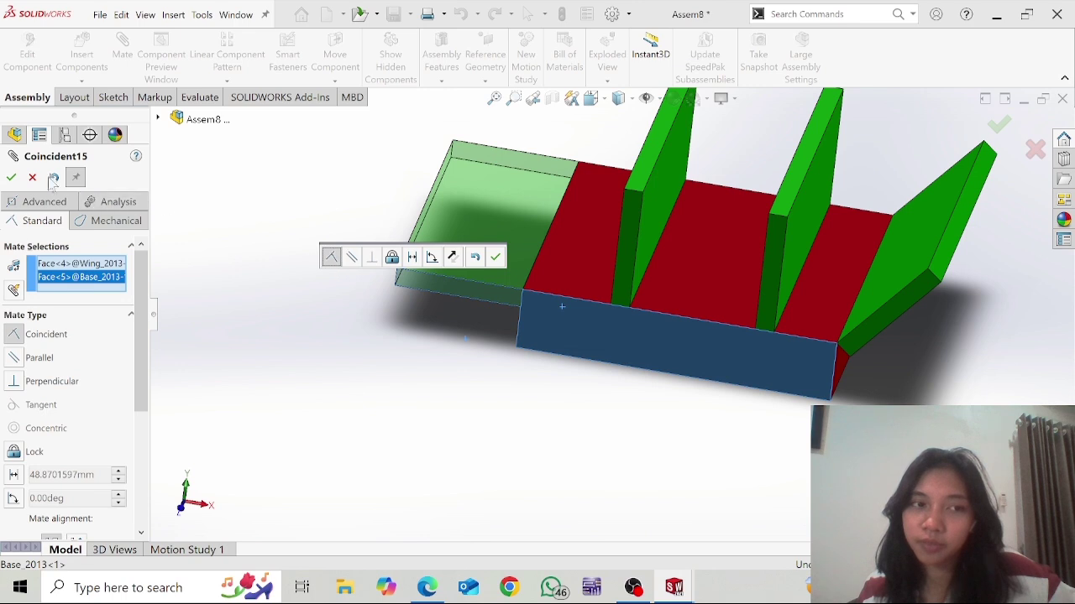
left_click(12, 178)
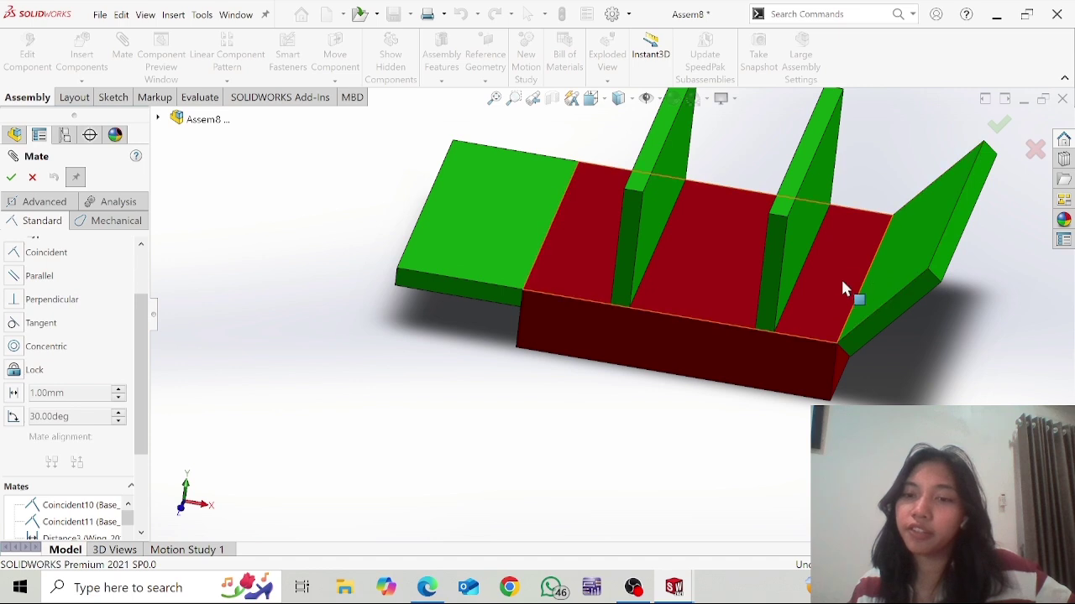
Add a 40-degree angle mate between the fourth wing's upper front edge and the base's top front edge
left_click(470, 286)
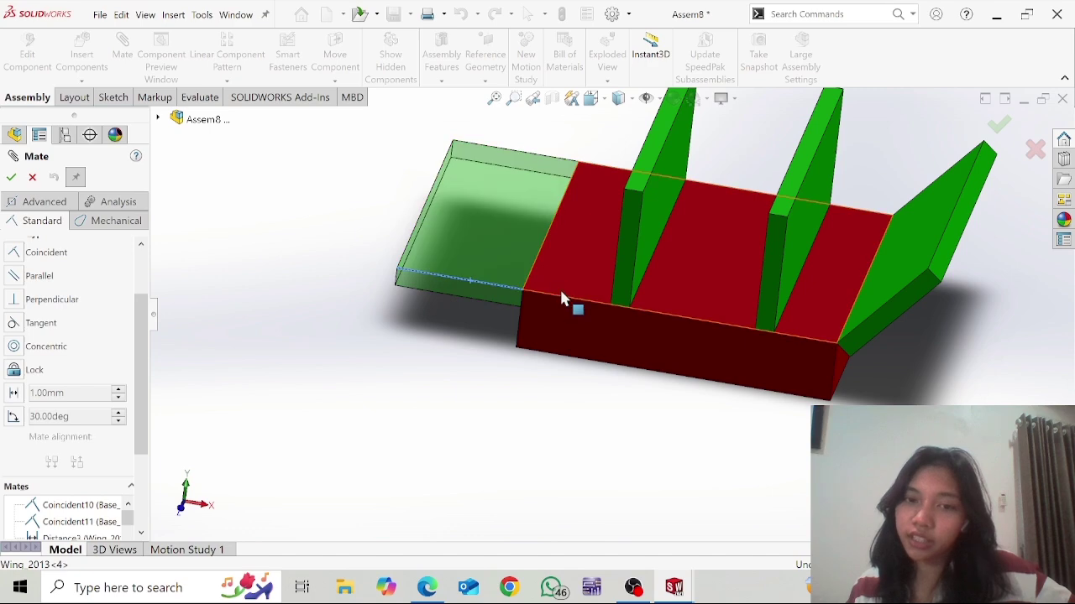
left_click(563, 301)
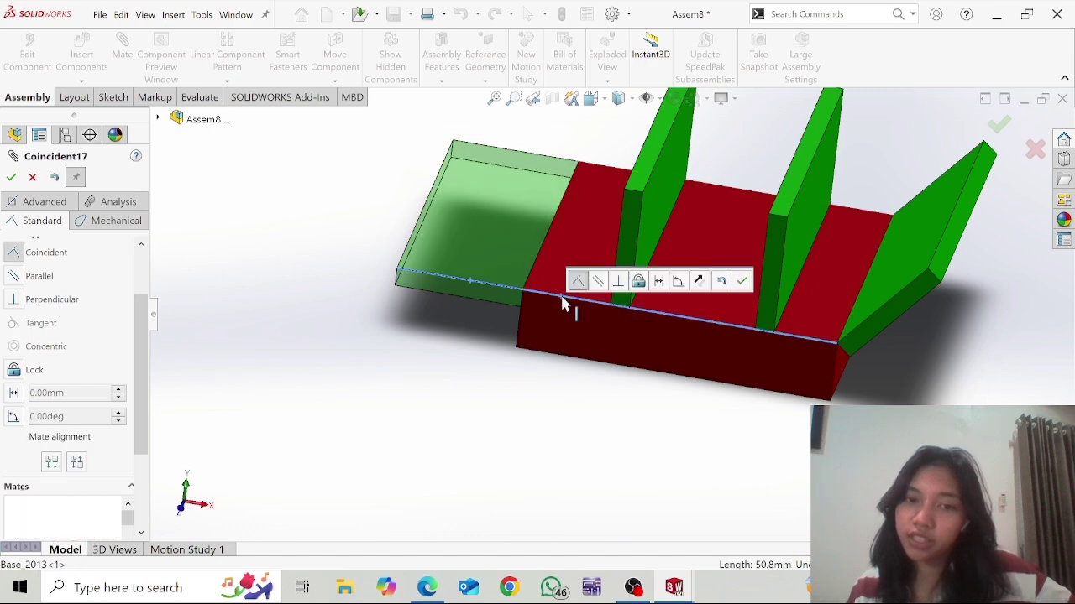
left_click(74, 418)
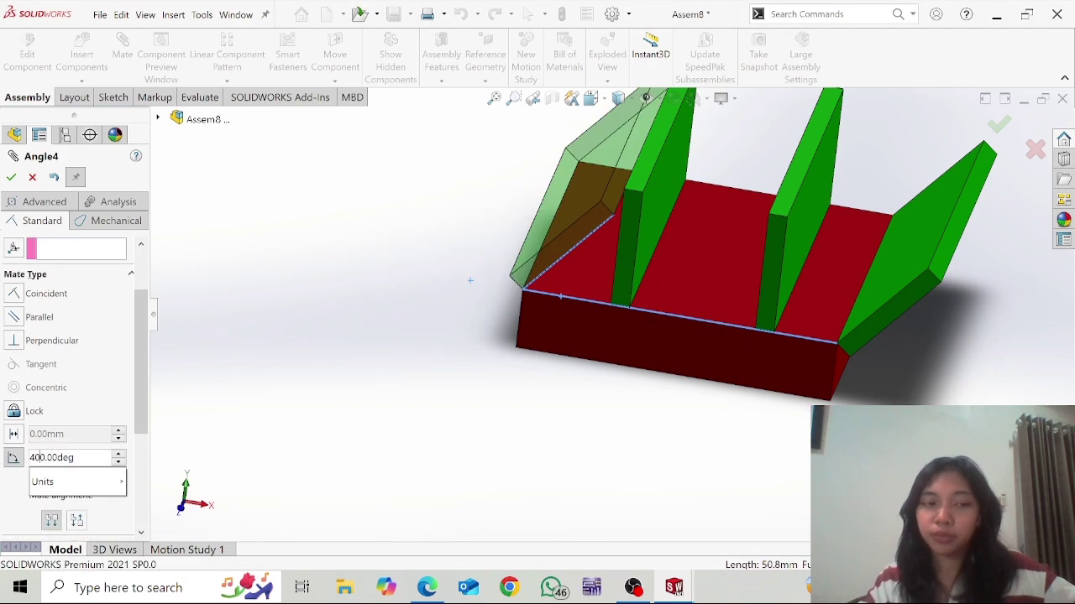
key("Return")
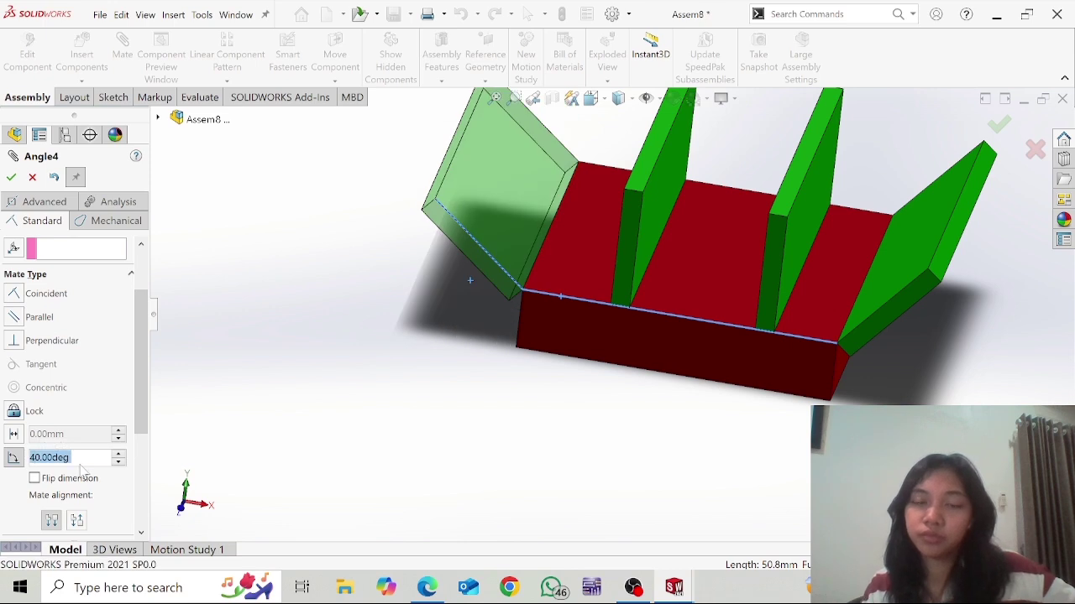
left_click(10, 178)
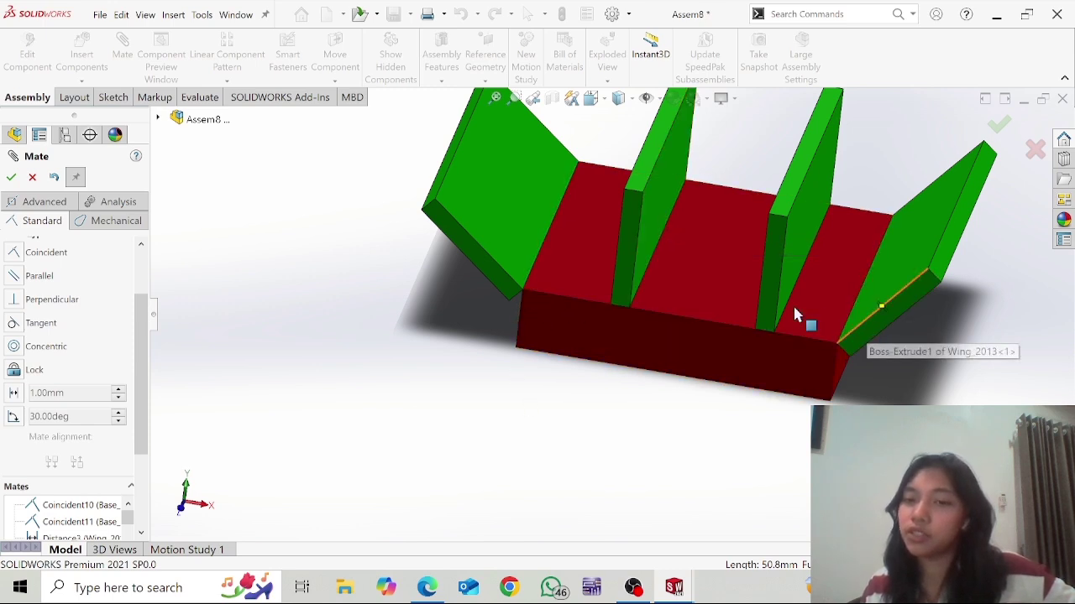
scroll(775, 329, "up", 3)
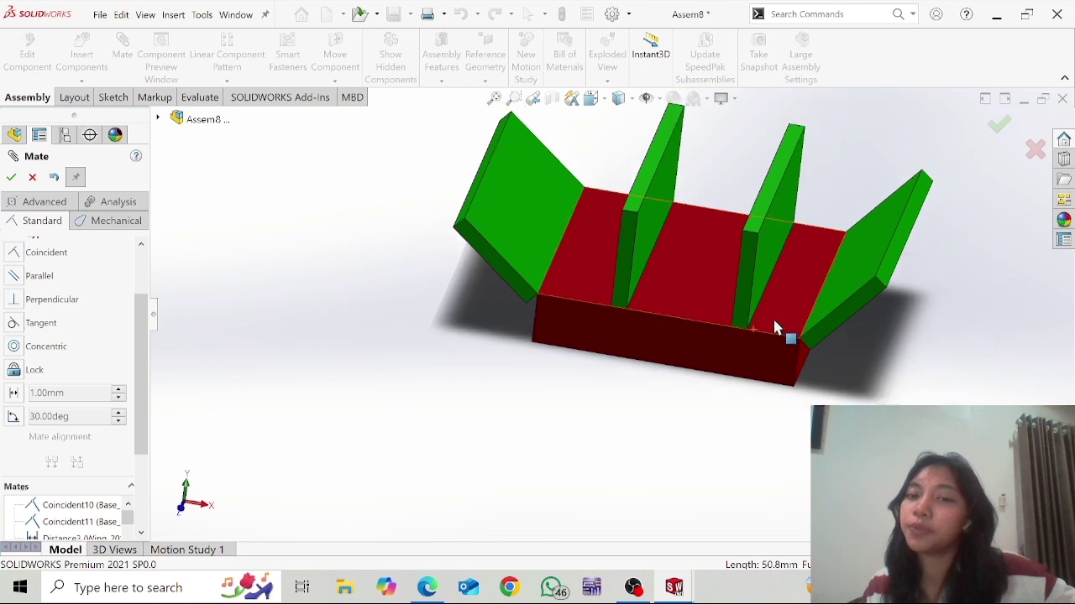
mouse_move(751, 286)
middle_mouse_down()
mouse_move(765, 234)
mouse_move(767, 280)
middle_mouse_up()
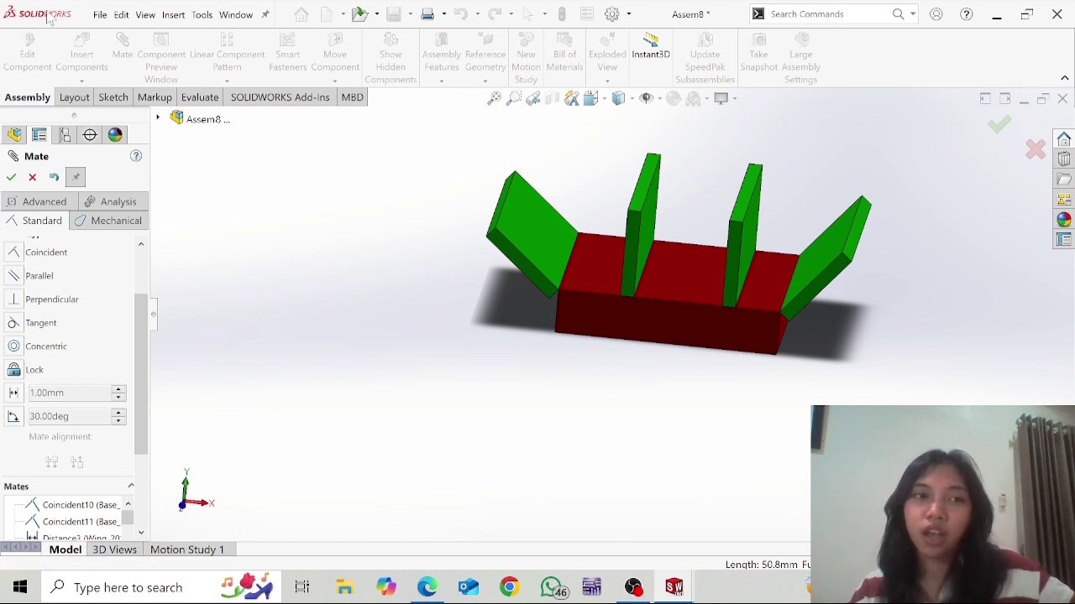
Start a new assembly and place Base_2013 and one Wing_2013 beside it
left_click(99, 15)
left_click(121, 40)
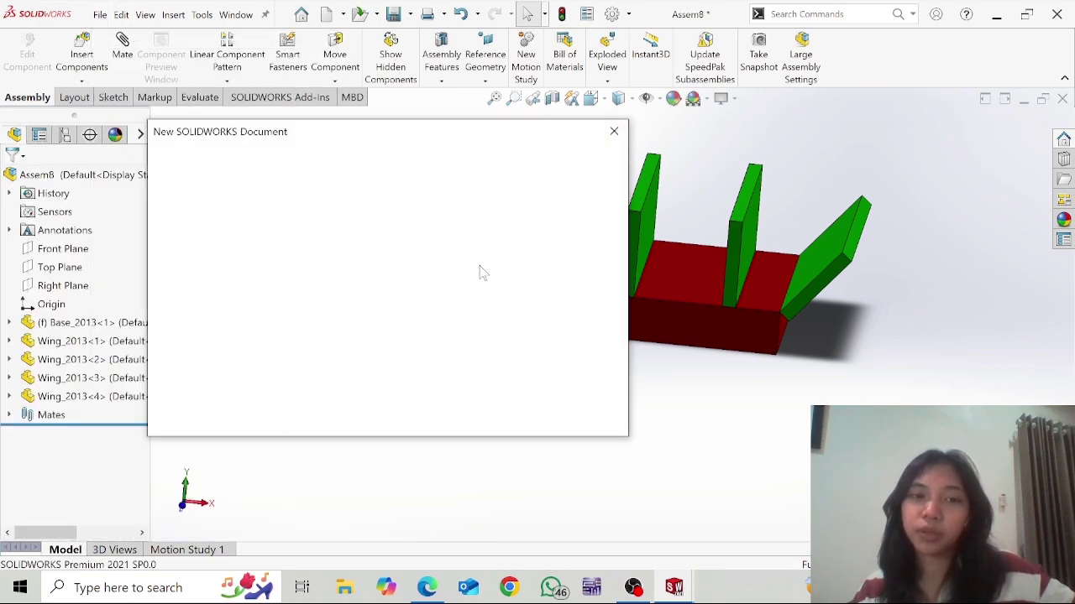
left_click(448, 415)
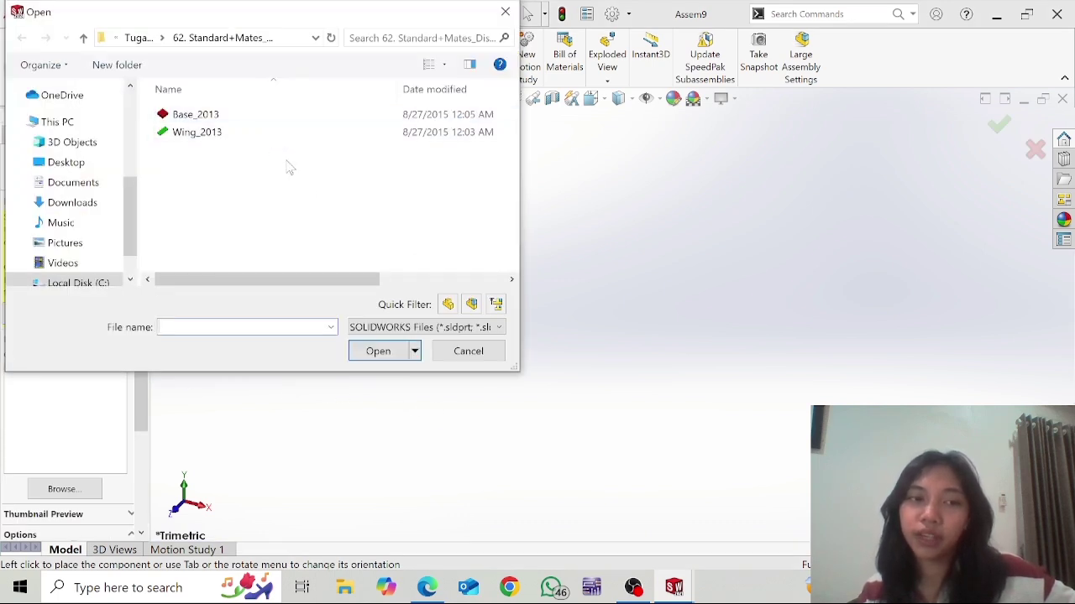
left_click_drag(288, 168, 237, 106)
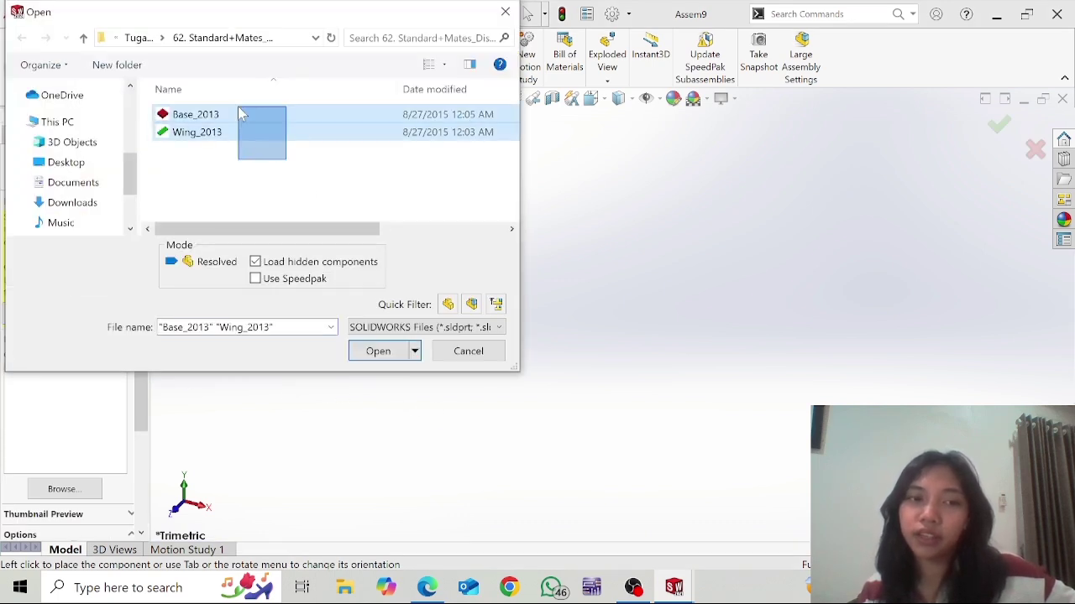
left_click(389, 354)
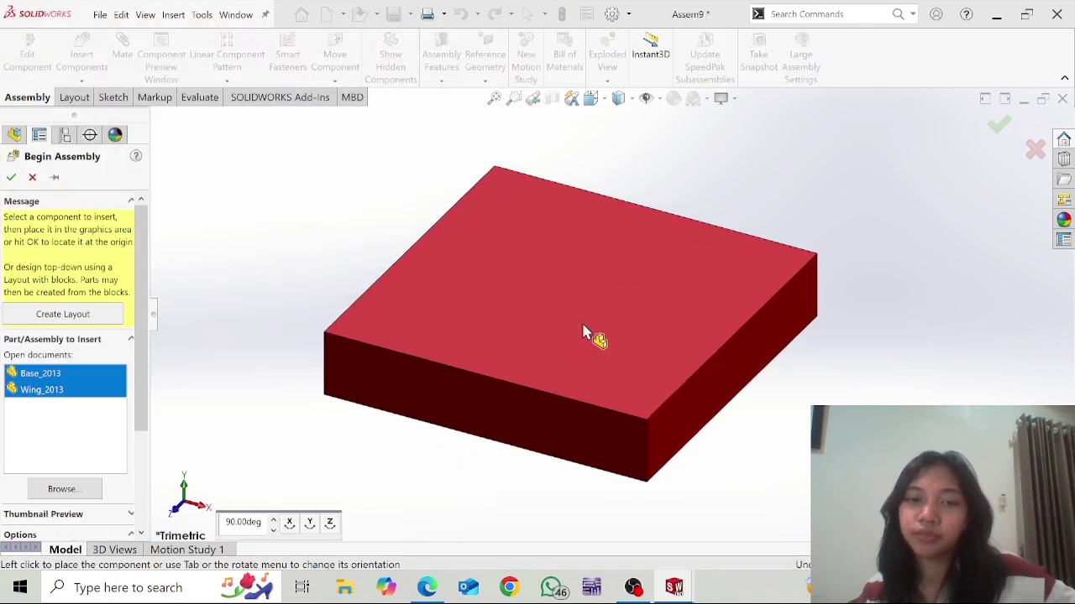
left_click(596, 340)
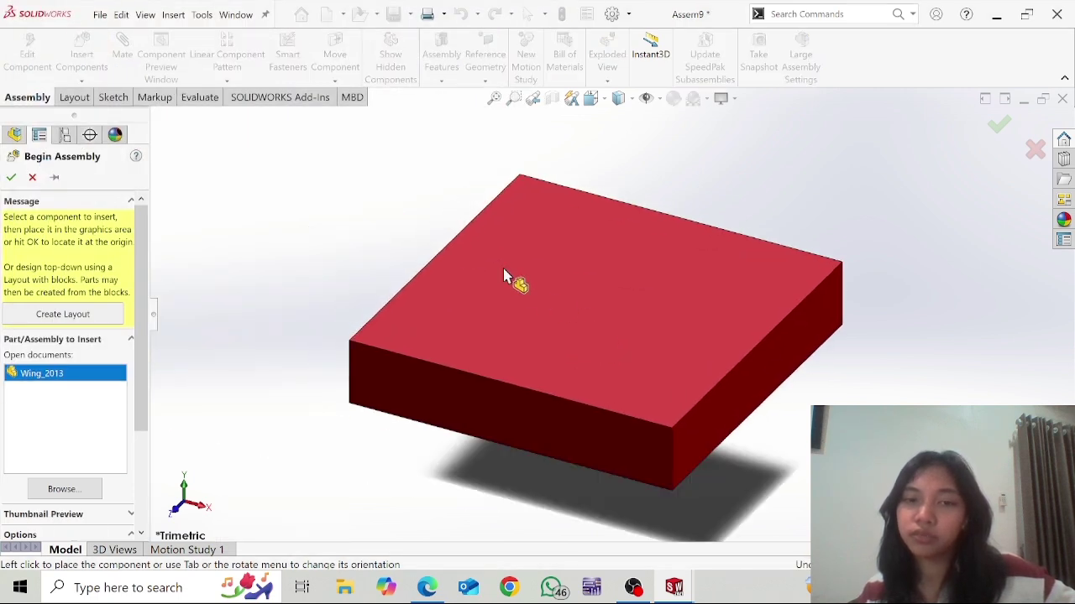
scroll(420, 223, "up", 5)
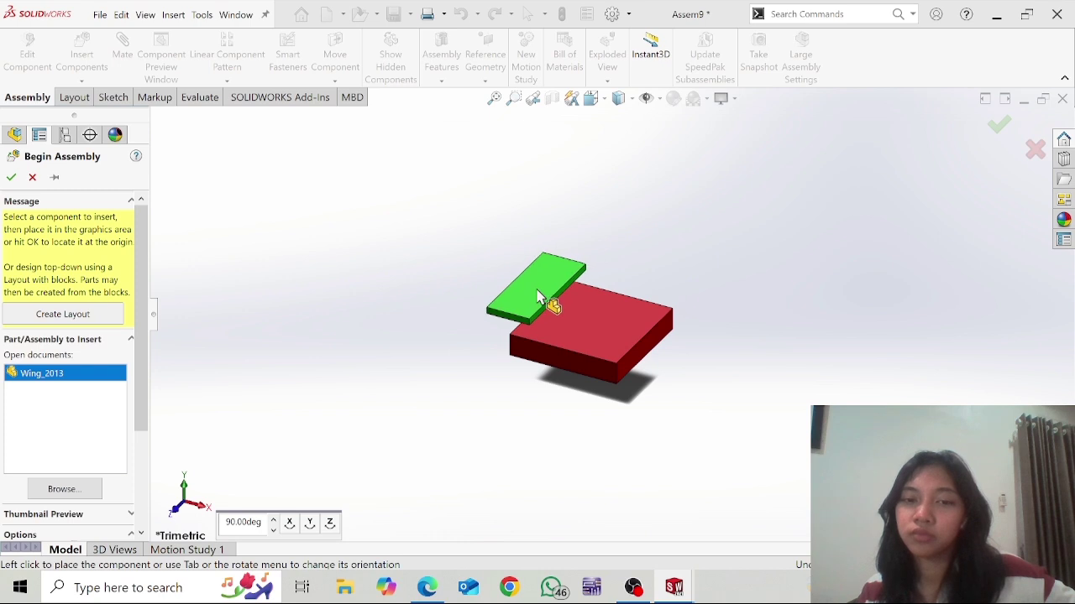
left_click(533, 331)
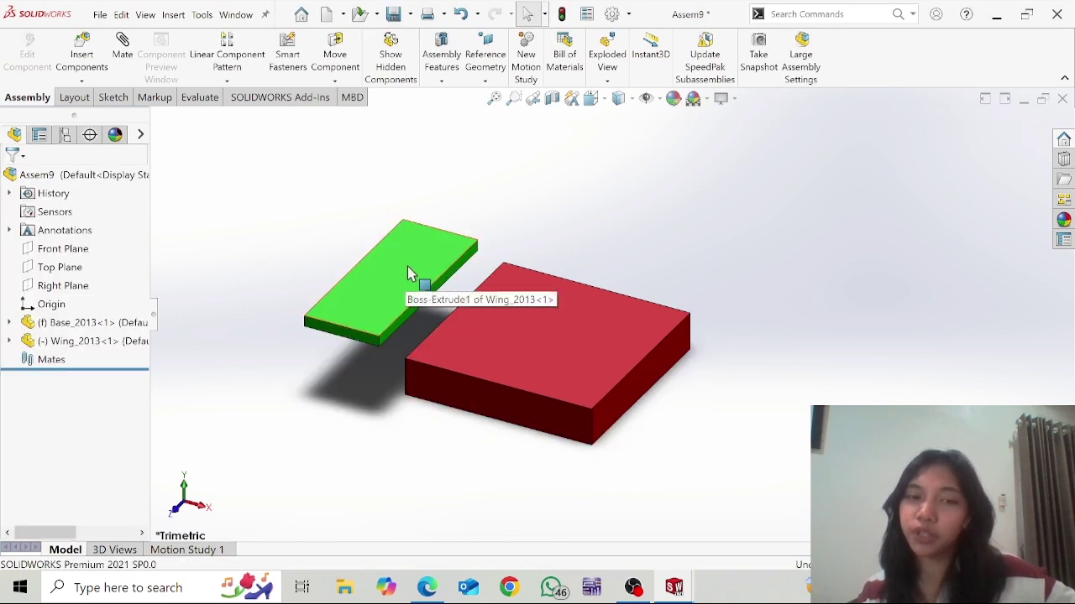
Add a Lock mate between the top faces of Wing_2013 and a new copy of it, and move the locked pair
left_click_drag(414, 270, 599, 278, "ctrl")
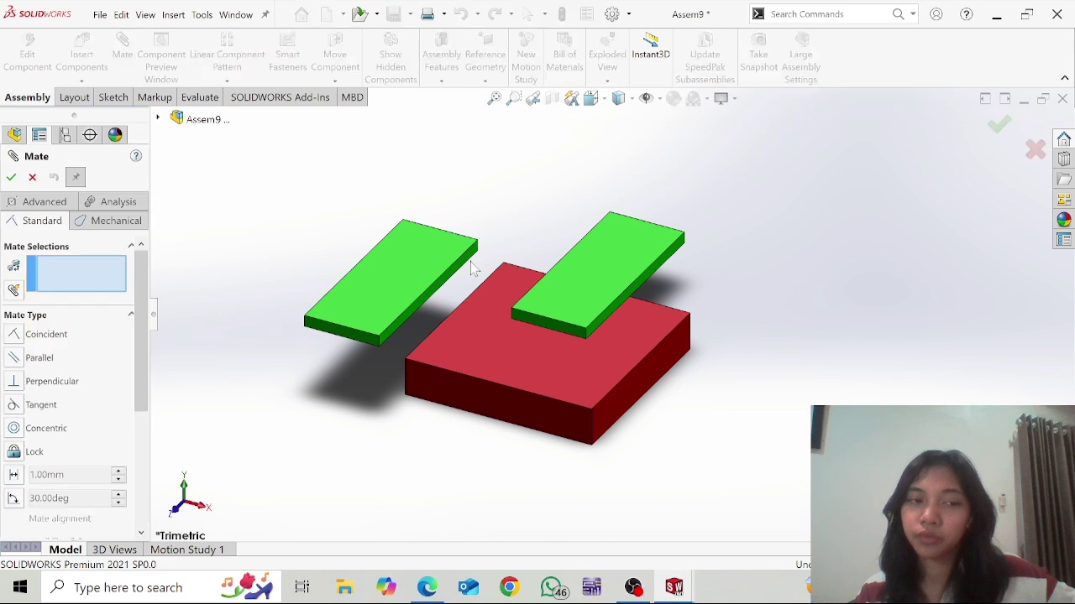
left_click(446, 271)
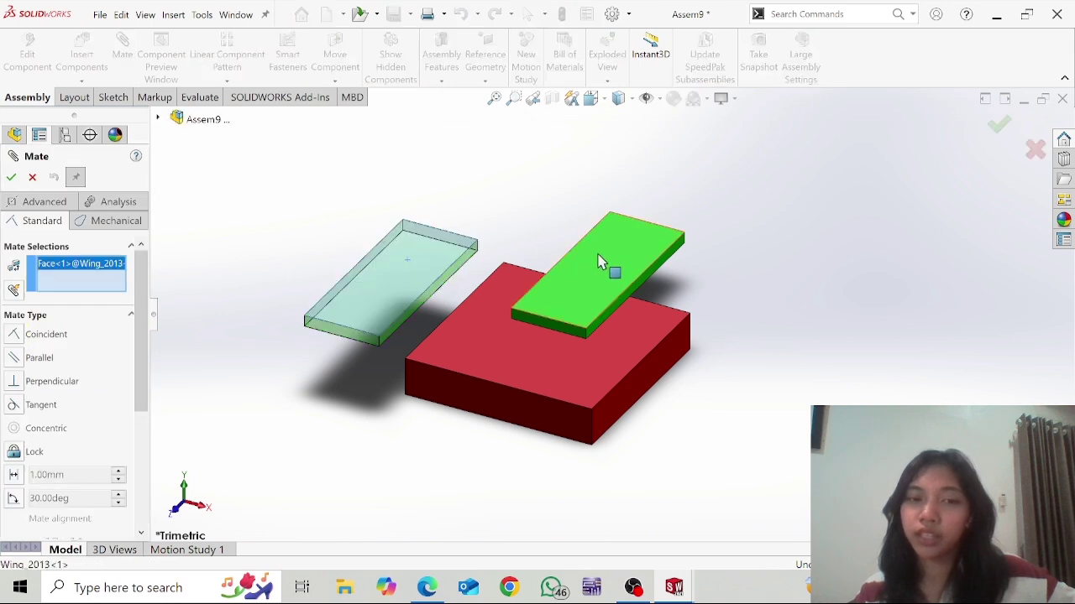
left_click(642, 268)
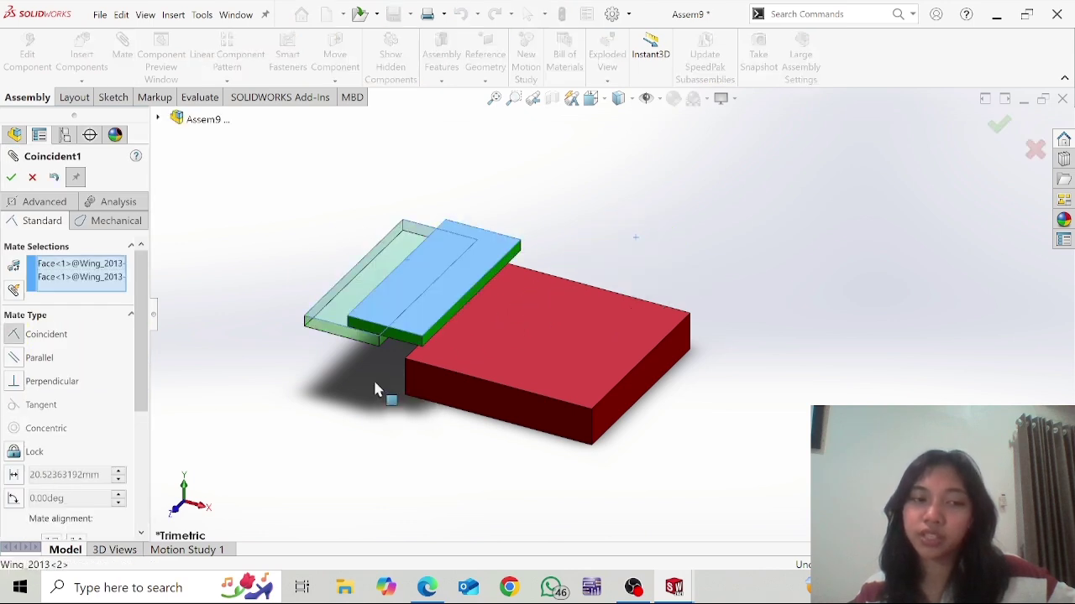
left_click(19, 453)
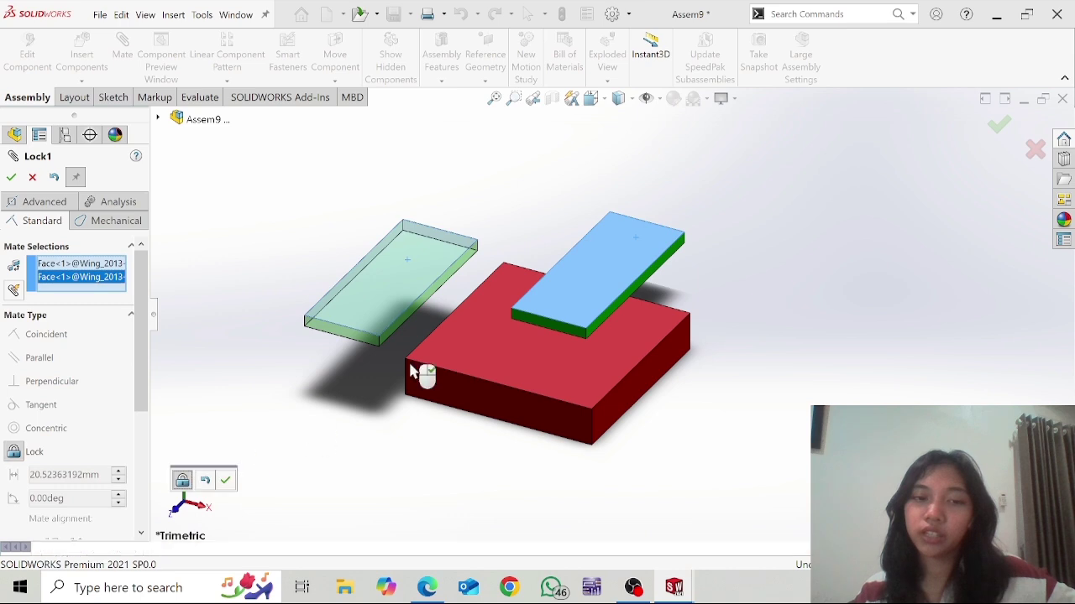
left_click(11, 177)
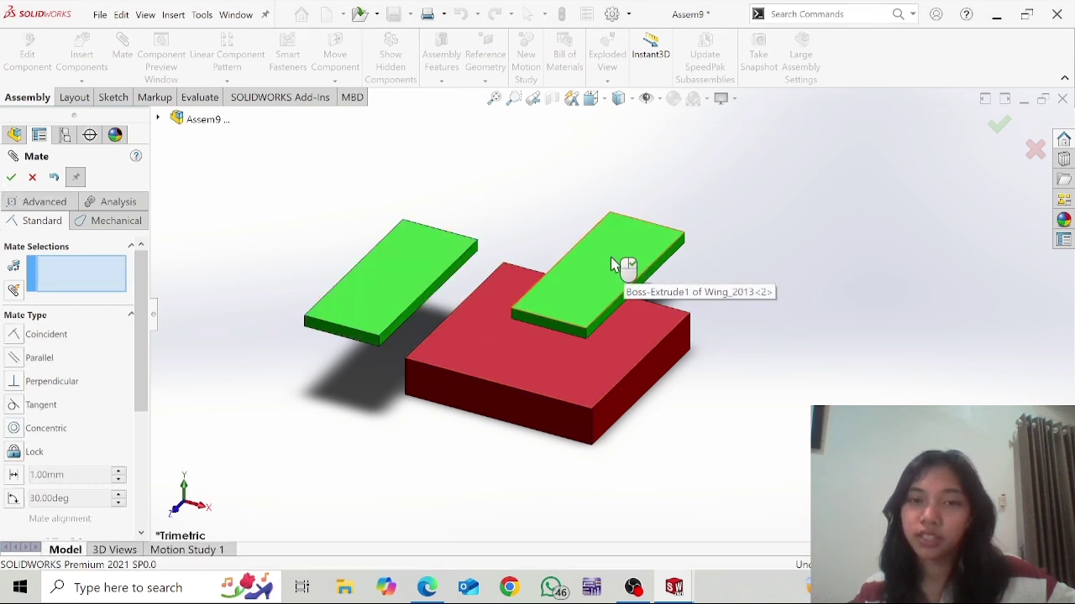
left_click_drag(638, 264, 736, 235)
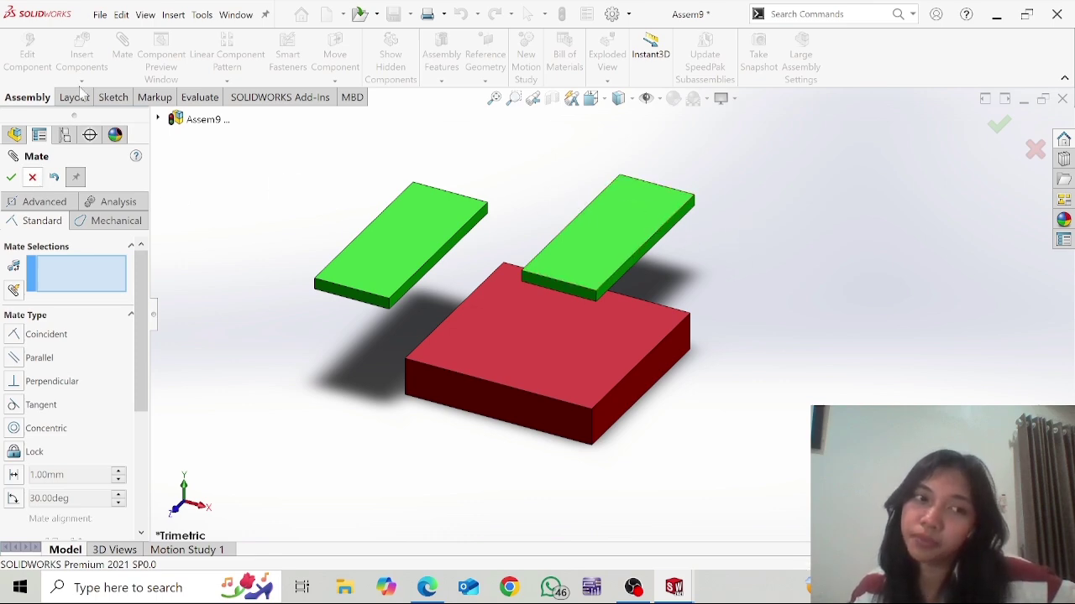
key("Escape")
Start another new assembly with Box_Pivot_2013 placed as its first component
left_click(105, 17)
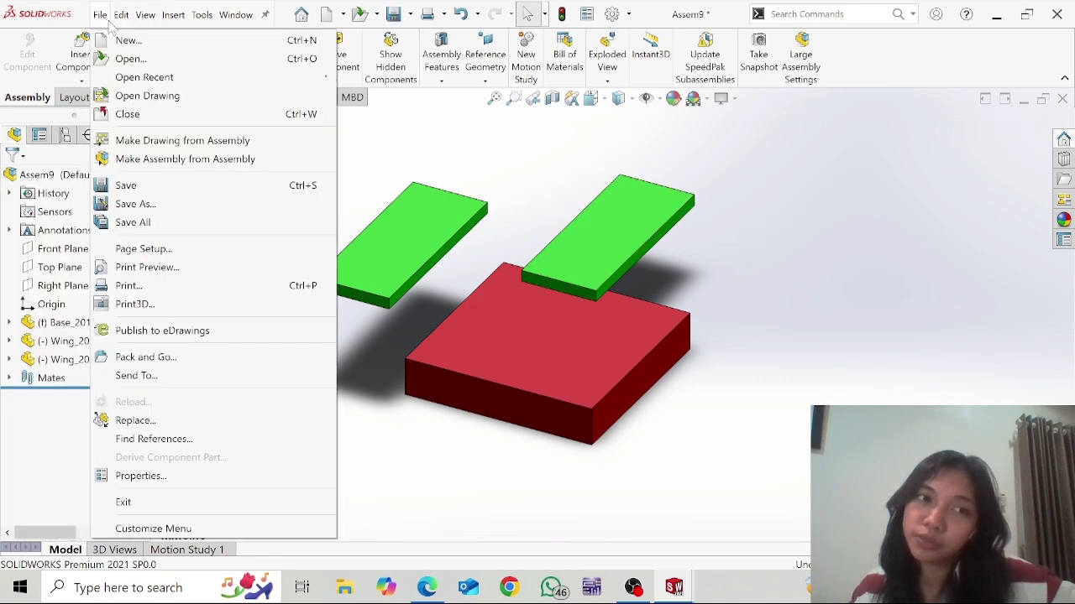
left_click(113, 39)
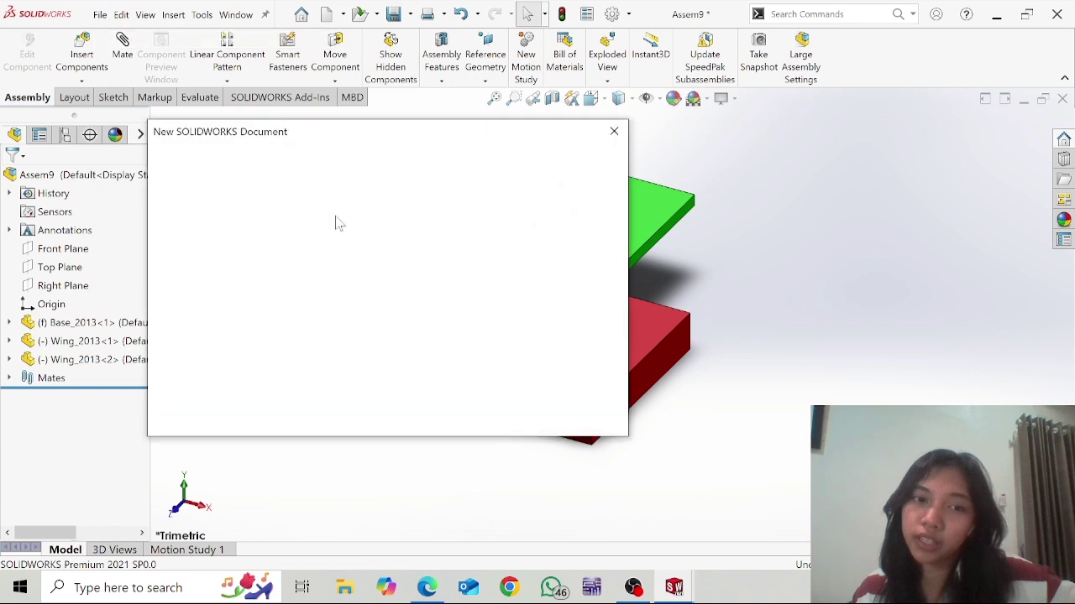
left_click(453, 411)
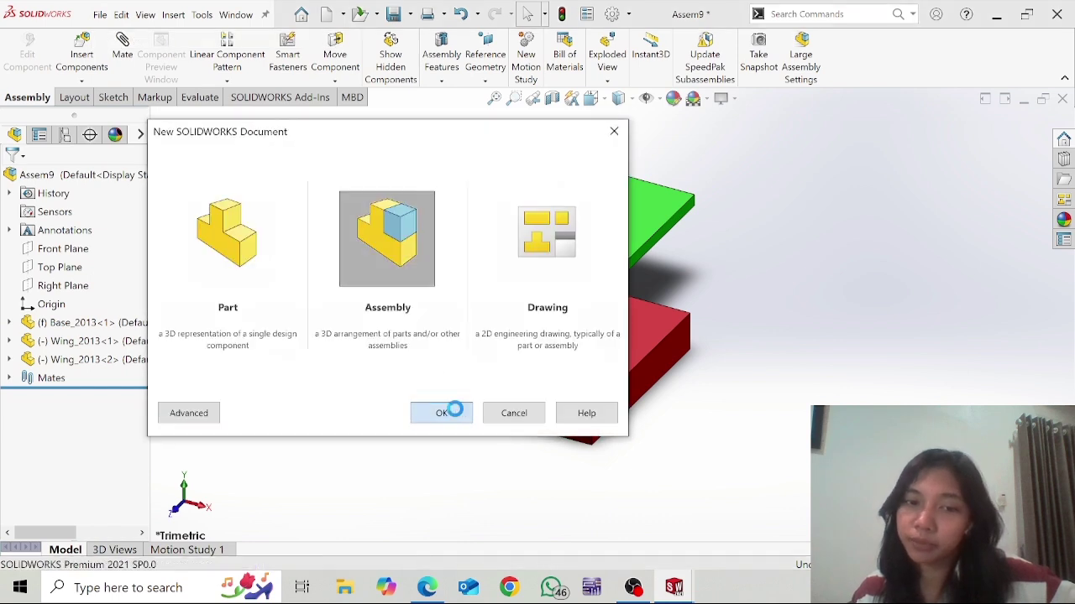
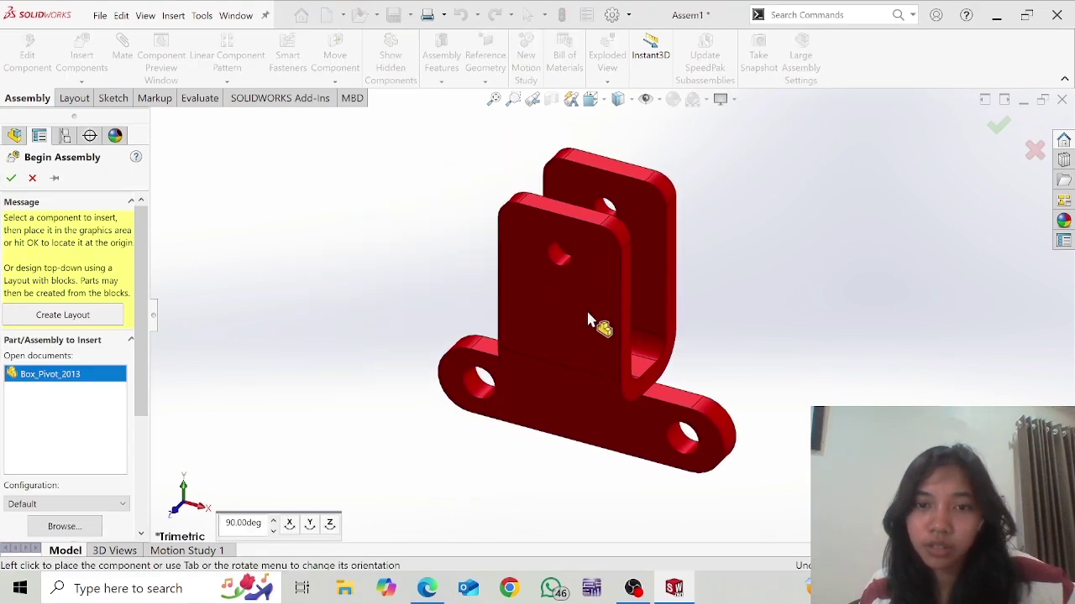
left_click(746, 284)
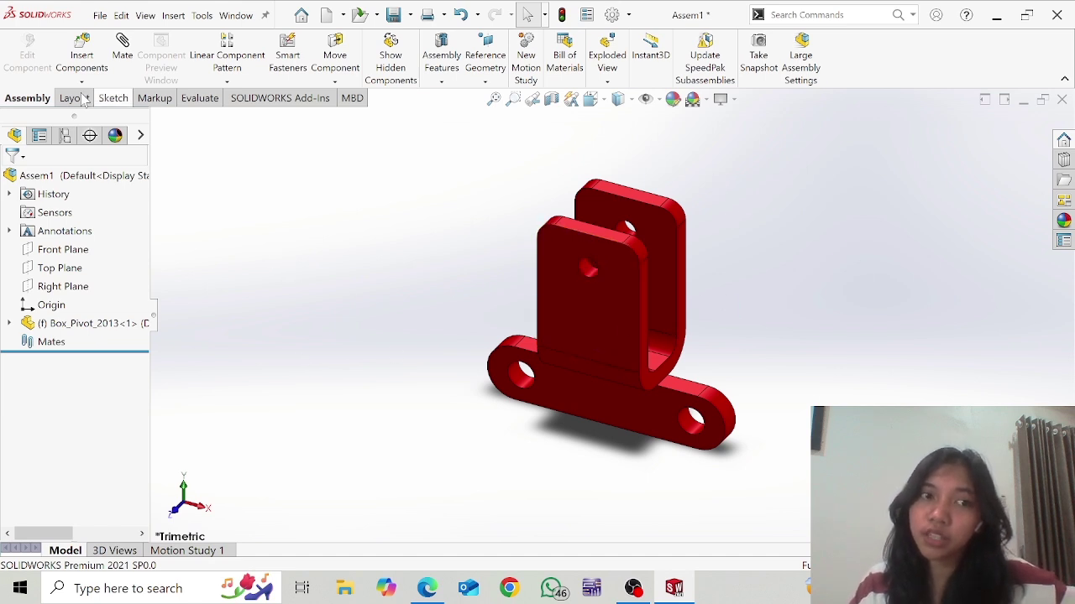
Insert Handle_2013, Link_2013, Post Handle_2013 and Small Post_2013 around the box pivot
left_click(84, 52)
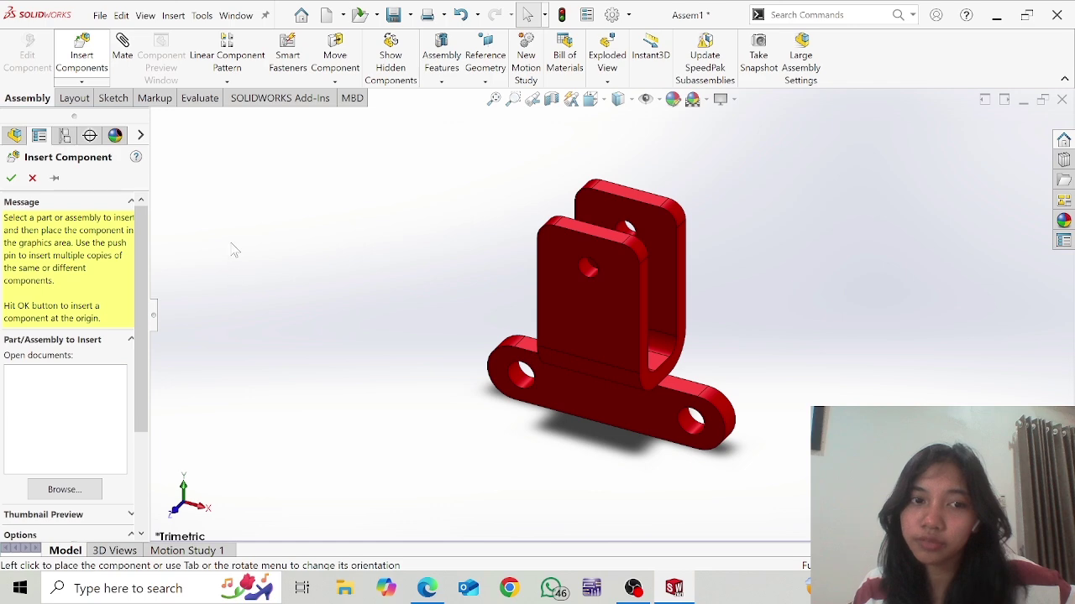
left_click_drag(218, 223, 206, 151)
left_click(375, 351)
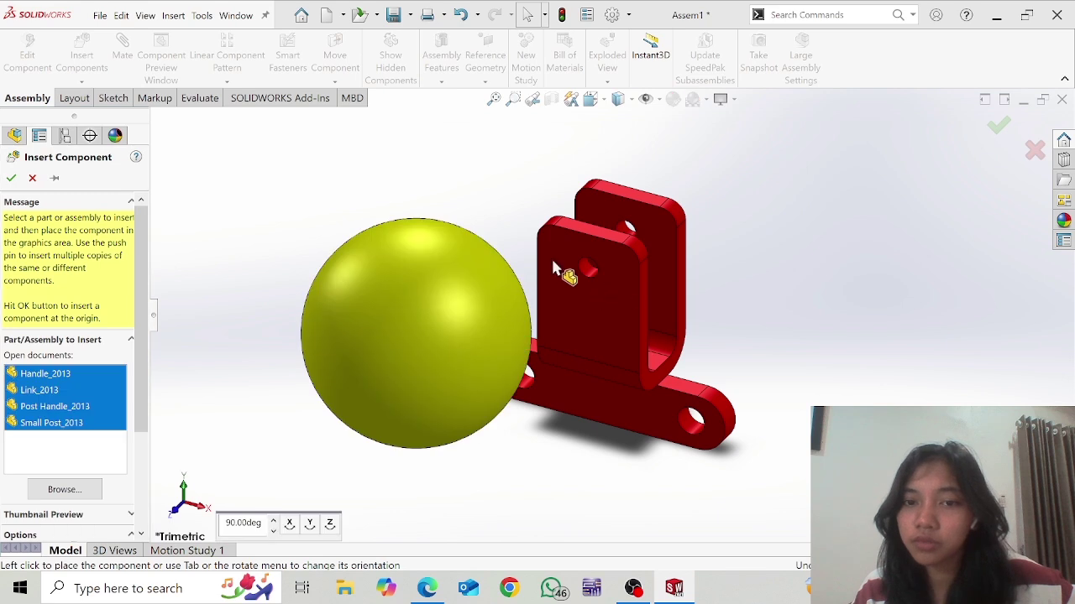
left_click(290, 208)
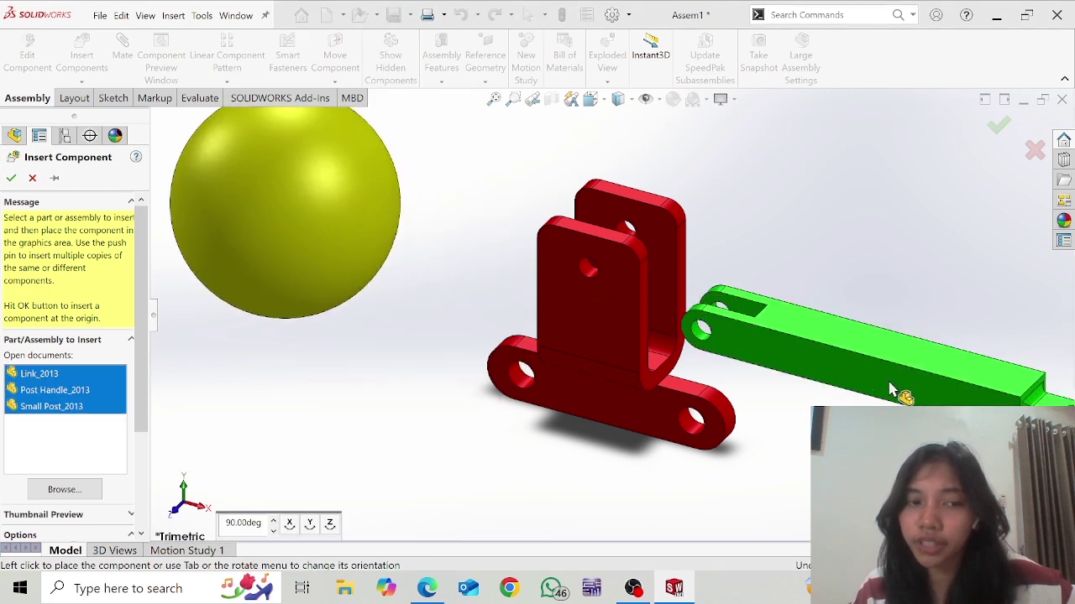
left_click(892, 392)
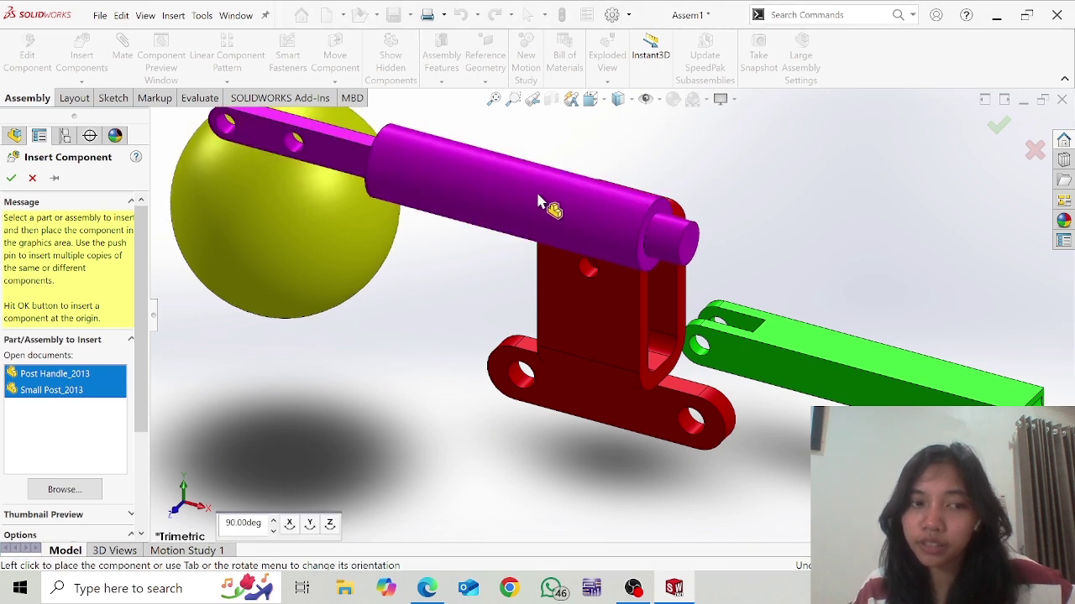
left_click(538, 202)
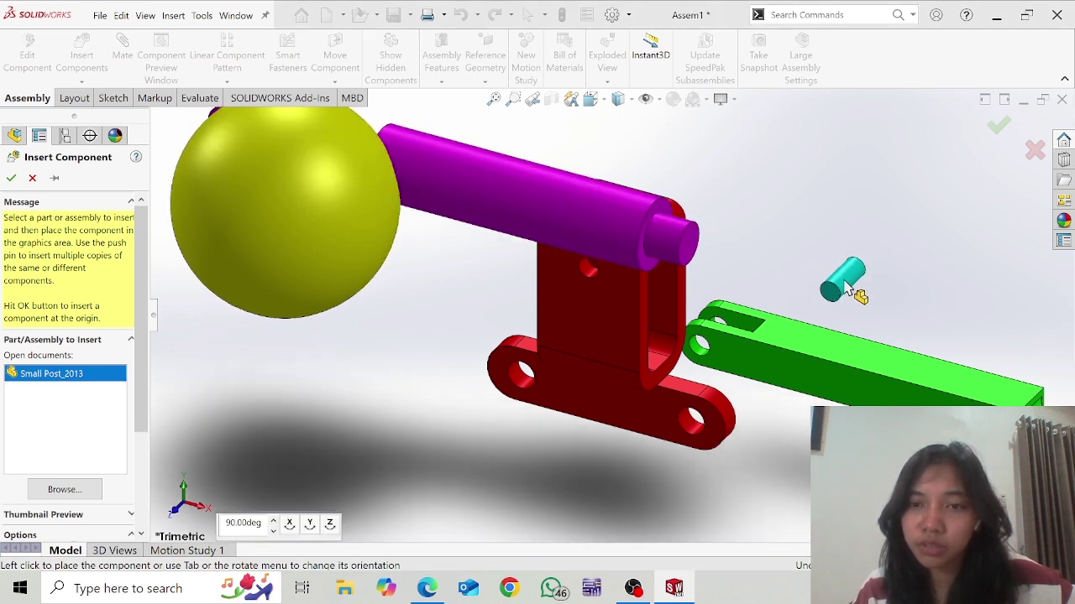
Place the Small Post_2013 part above the green link and insert Big Post_2013 above the red box pivot
left_click(848, 290)
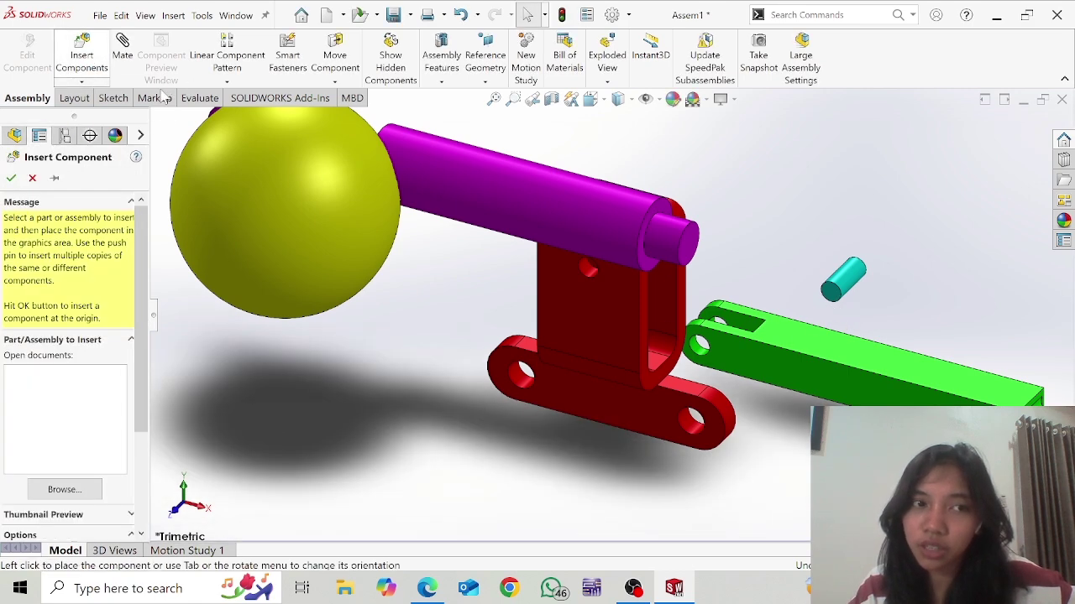
left_click(202, 115)
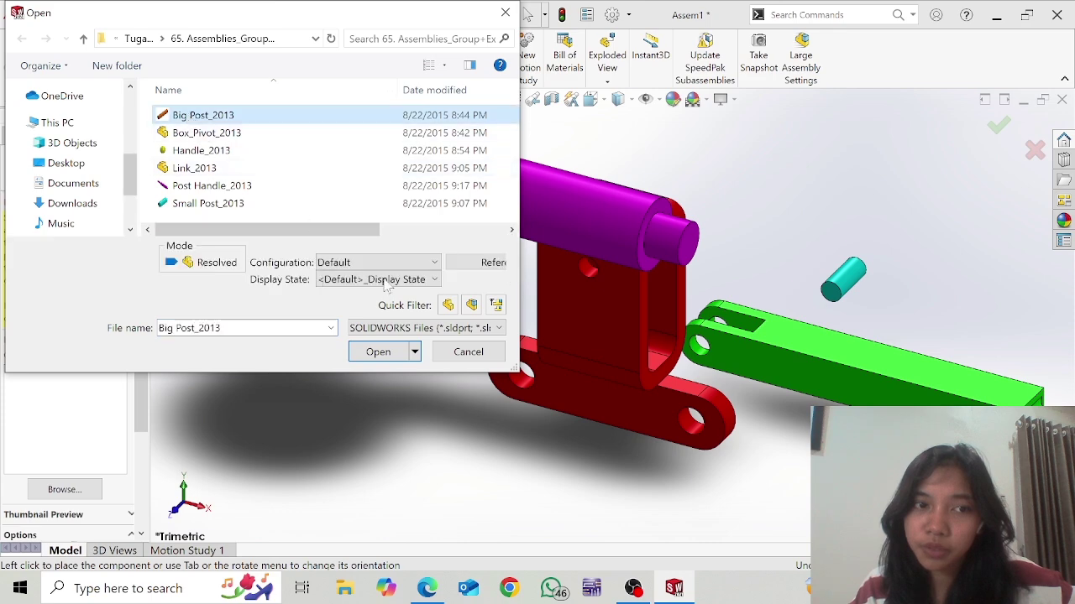
left_click(384, 352)
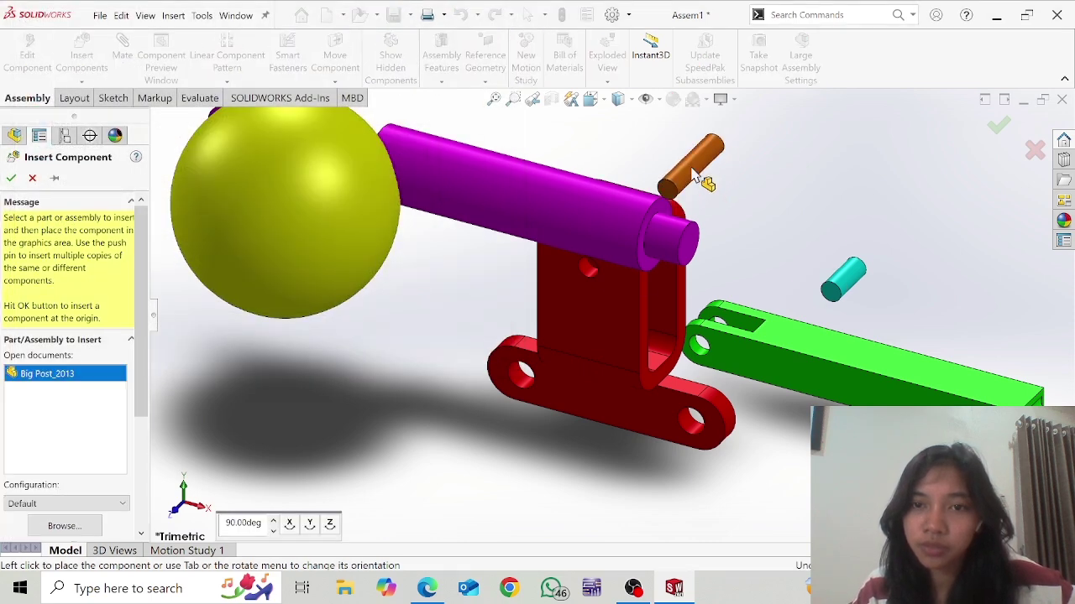
left_click(687, 189)
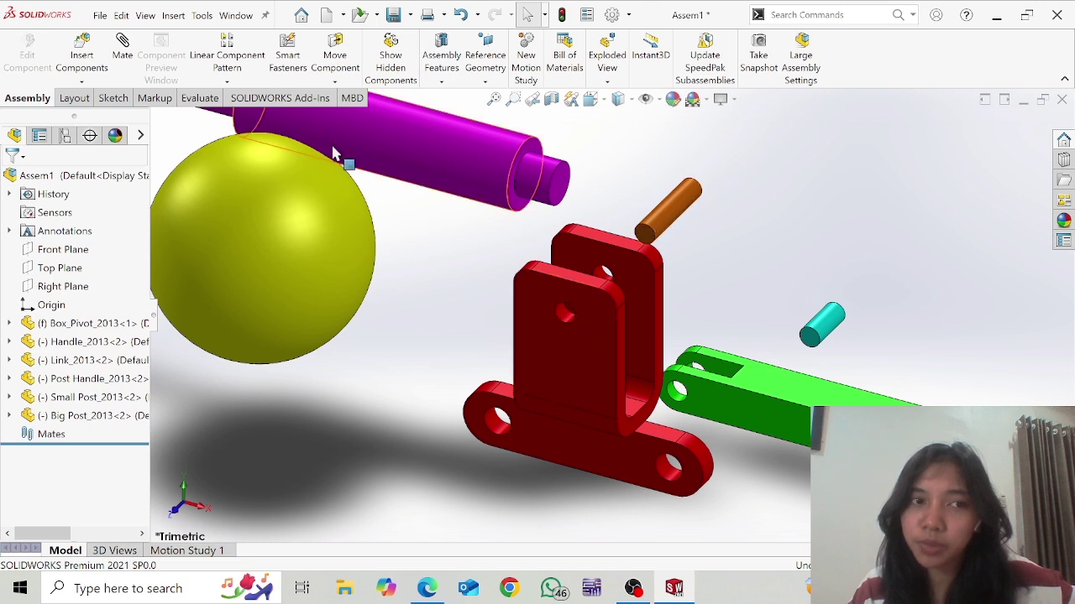
Add a concentric mate between the Big Post's cylindrical face and the upper hole of the box pivot
left_click(123, 55)
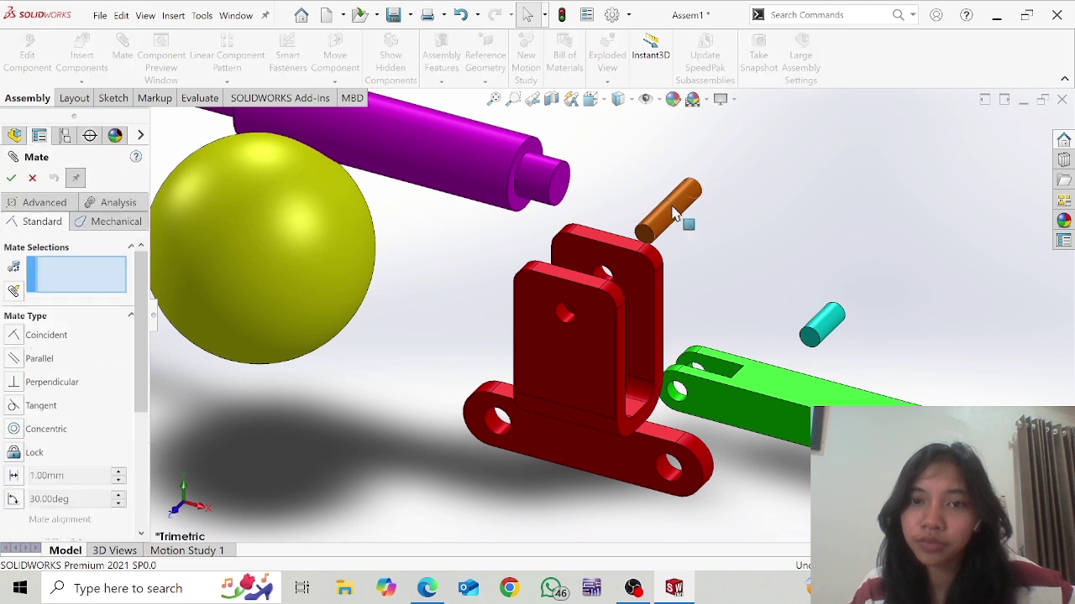
left_click(680, 202)
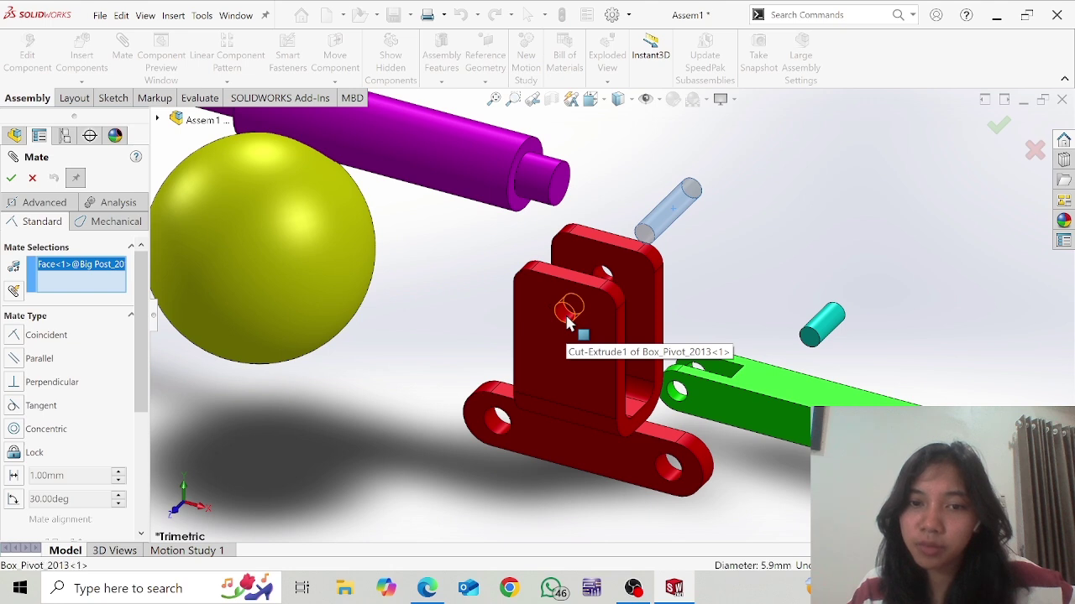
left_click(568, 320)
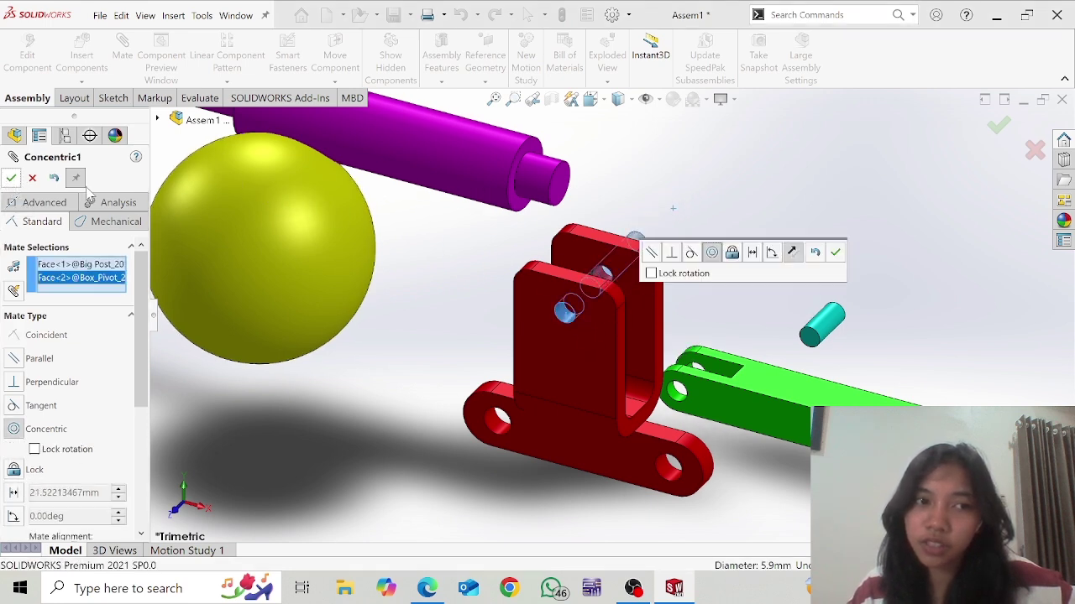
left_click(11, 177)
Slide the Big Post forward and mate its end face coincident with the box pivot's front face
left_click_drag(599, 279, 585, 324)
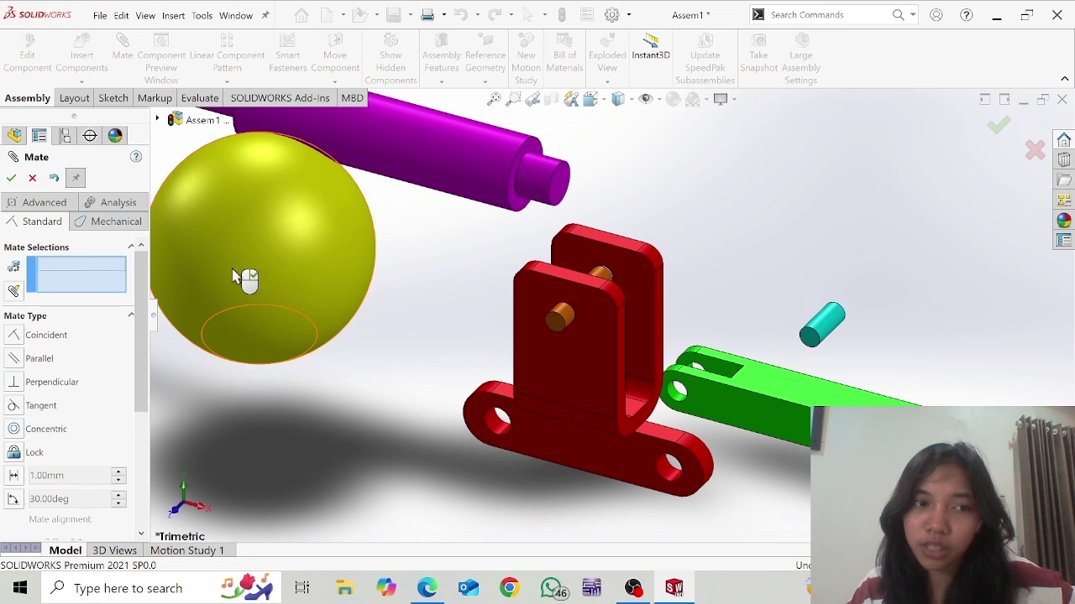
left_click(554, 327)
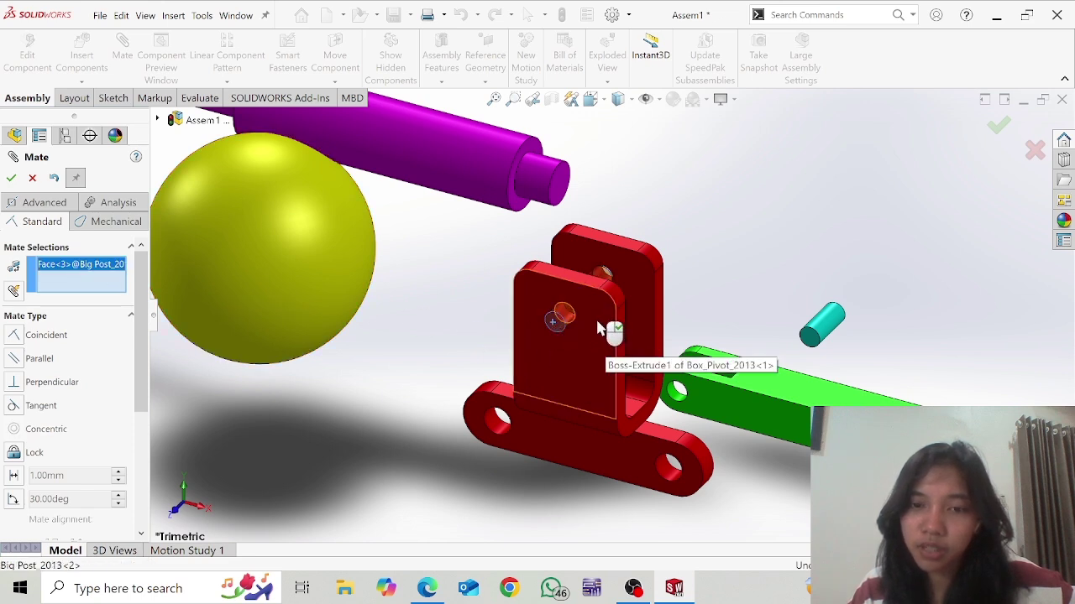
left_click(597, 328)
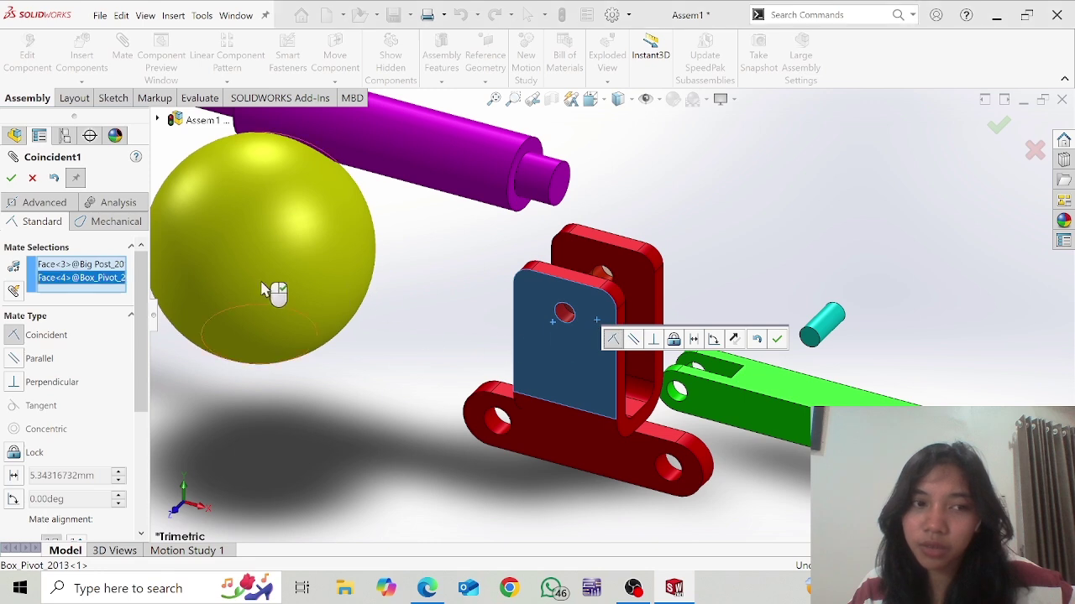
left_click(11, 178)
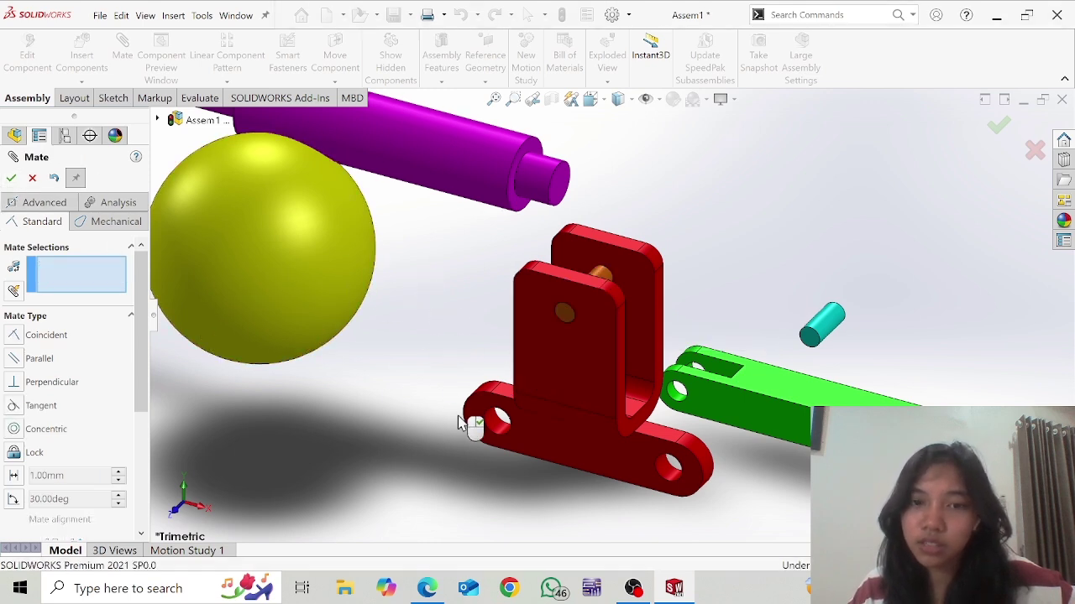
Check the reference drawing in the browser, leave the Mate command and turn the post handle's flat end toward the box pivot
scroll(679, 194, "up", 1)
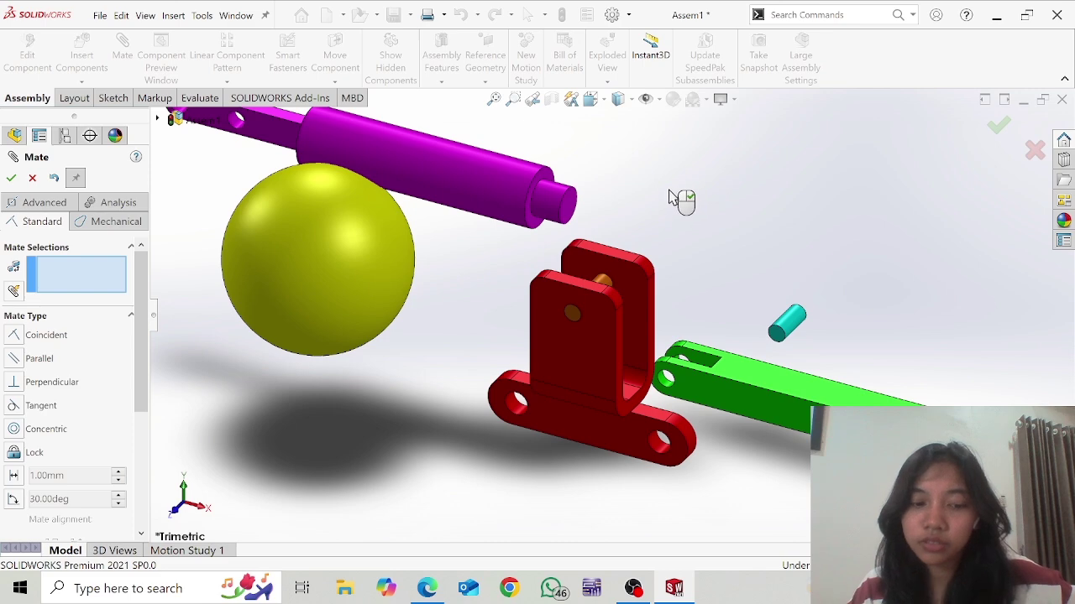
key("alt+Tab")
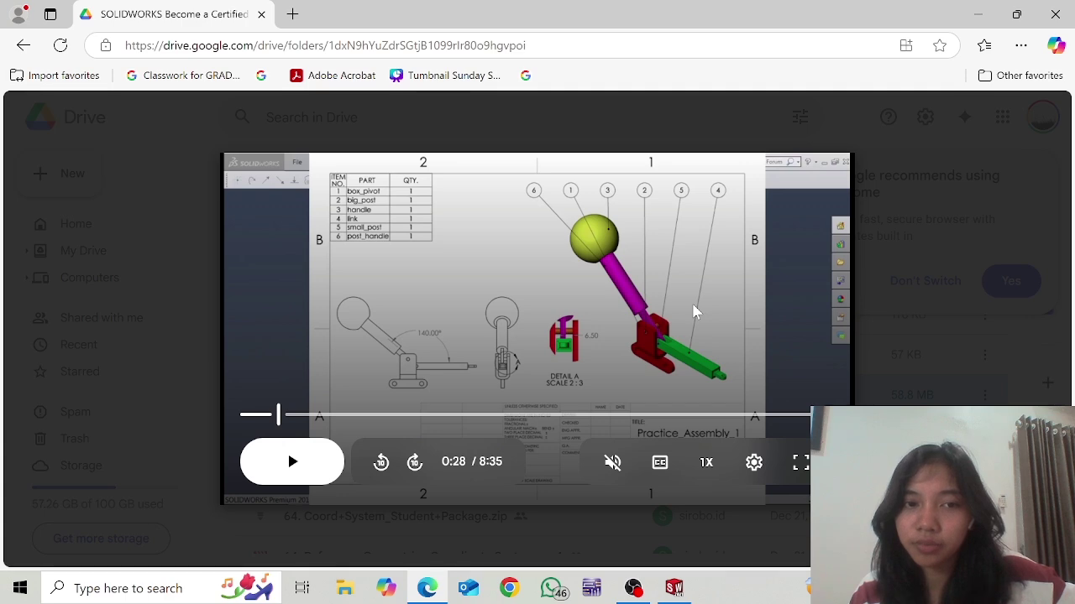
key("alt+Tab")
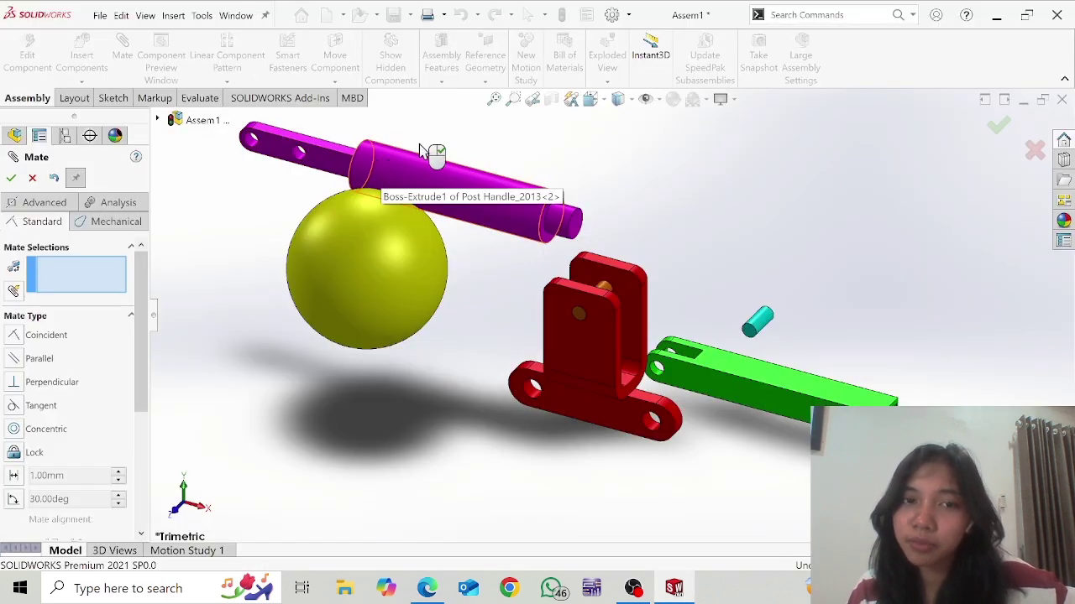
key("Escape")
left_click_drag(424, 151, 609, 330)
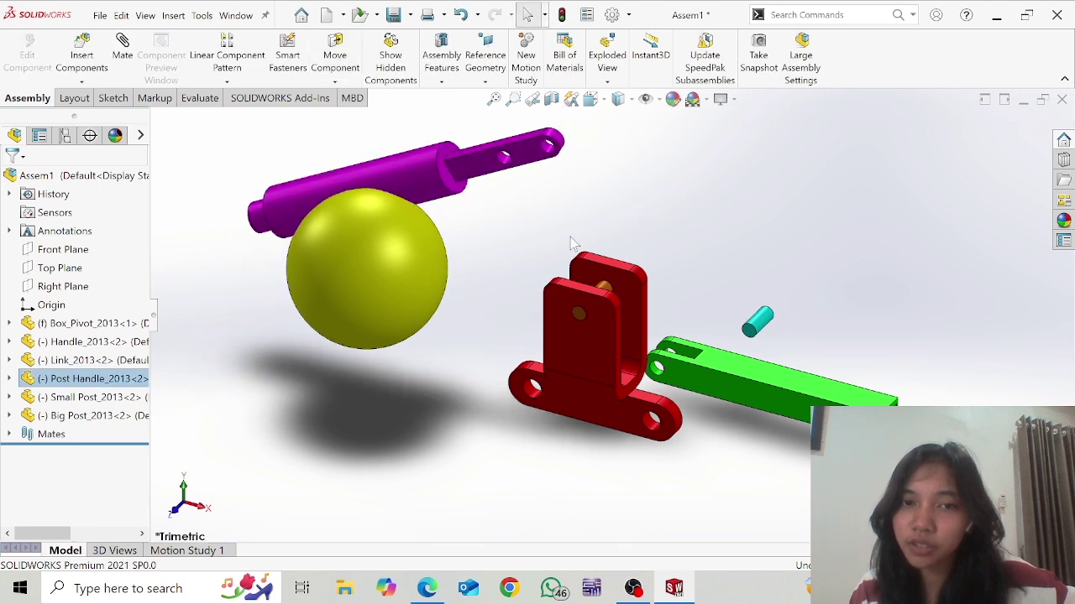
Mate the post handle's inner hole concentric with the Big Post and swing the handle upward
scroll(564, 165, "down", 2)
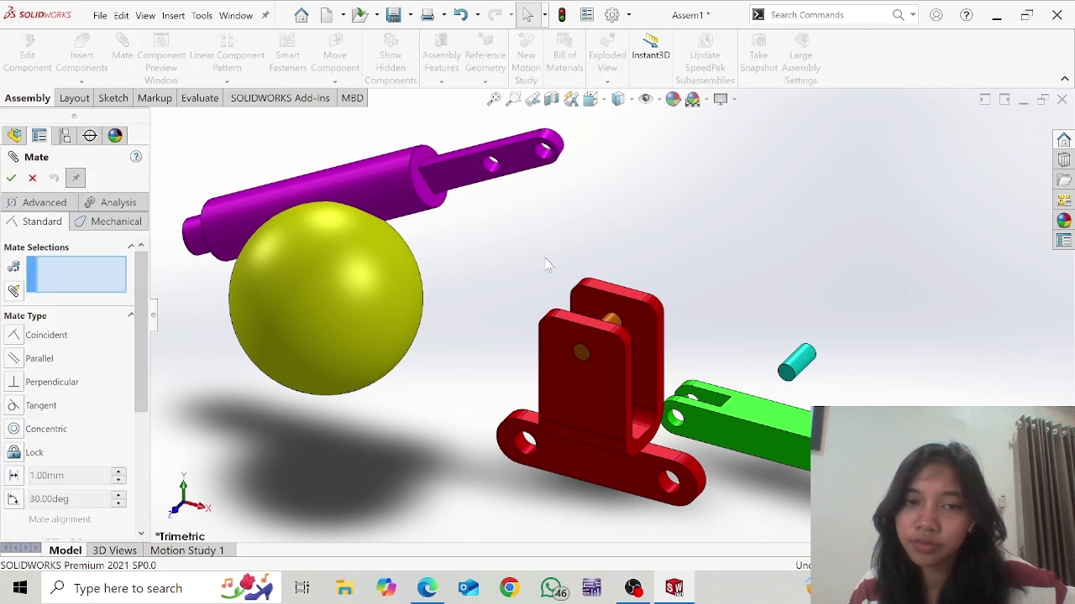
left_click(493, 164)
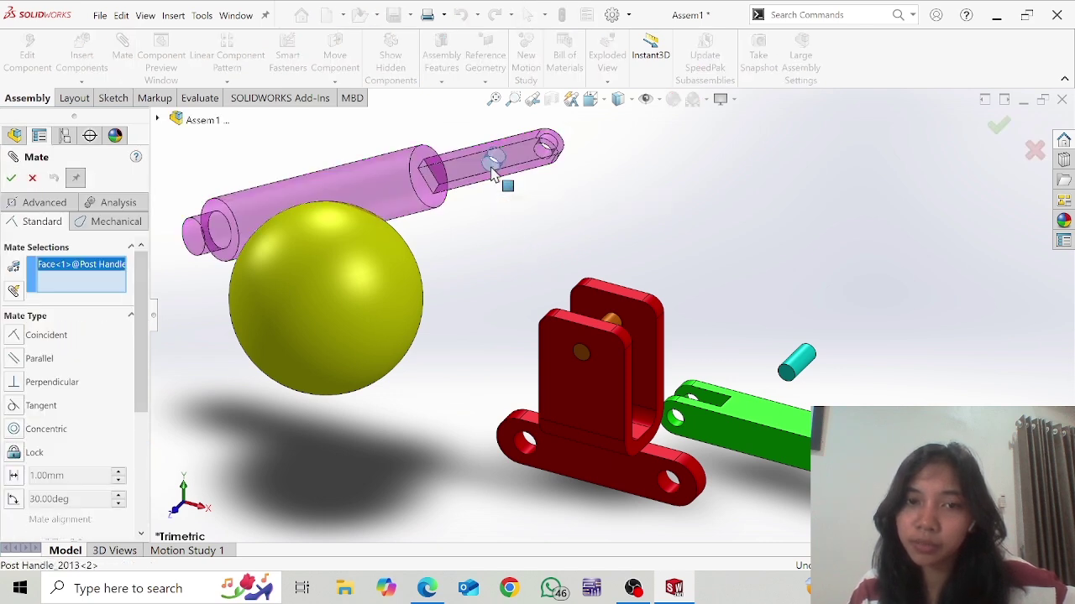
left_click(613, 321)
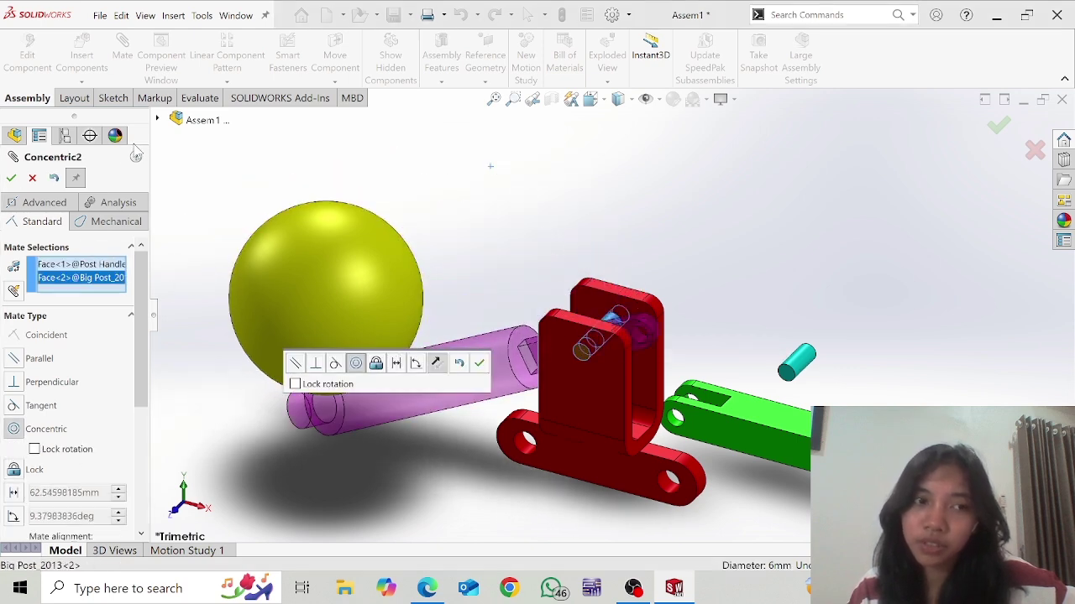
left_click(11, 178)
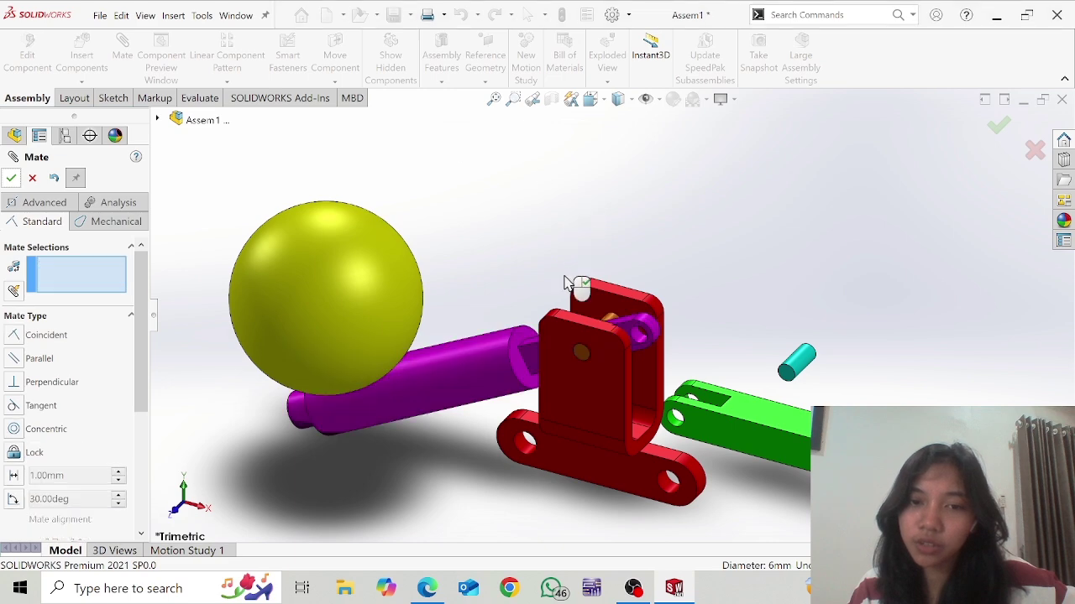
left_click_drag(433, 390, 446, 221)
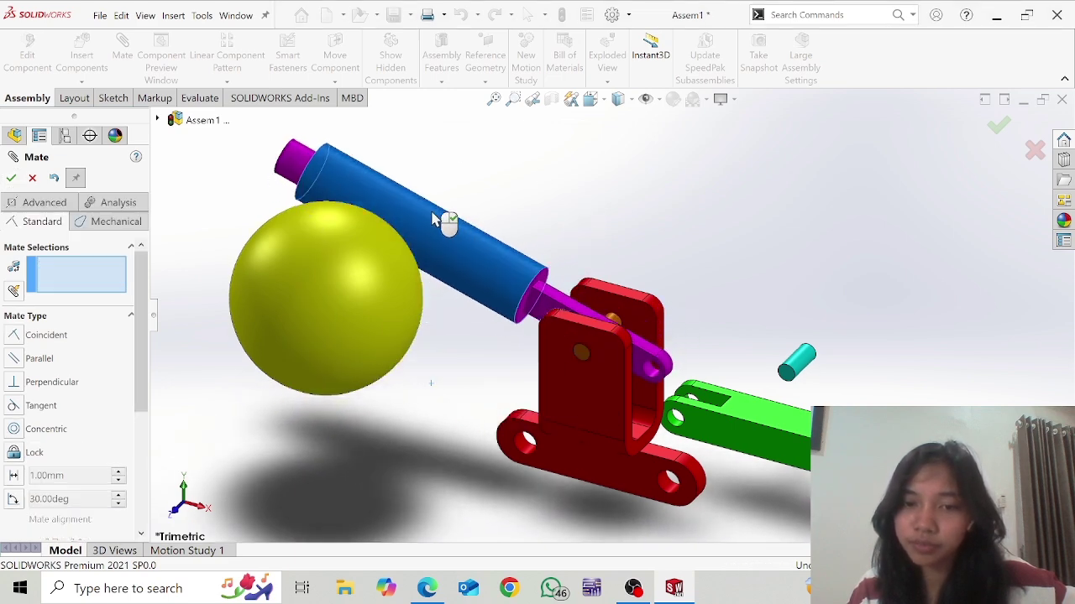
Consult the reference drawing and add a concentric mate between the post handle's end hole and the link's fork hole
key("alt+Tab")
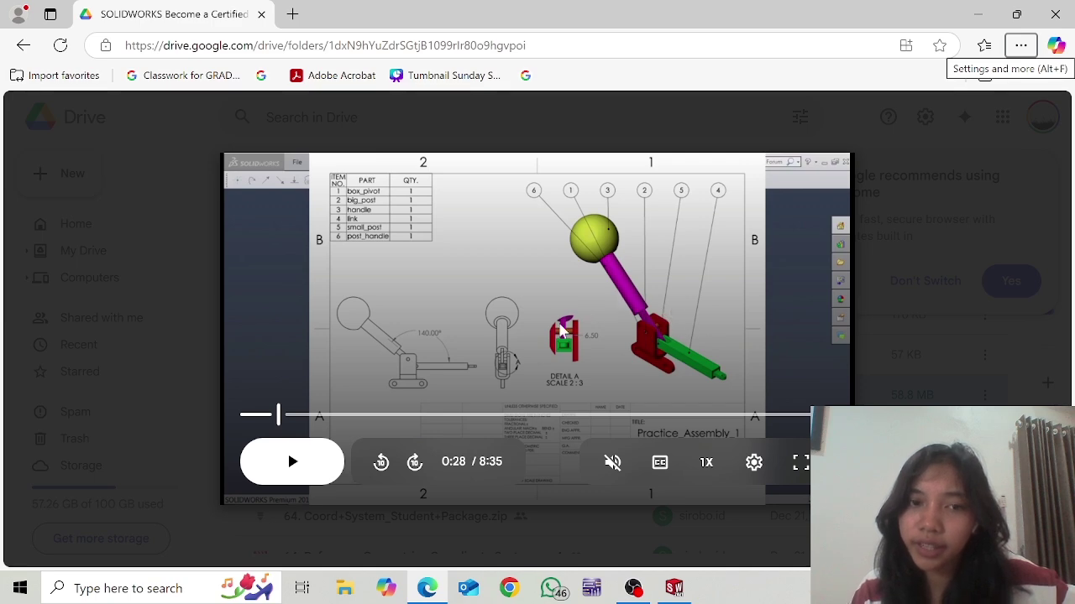
key("alt+Tab")
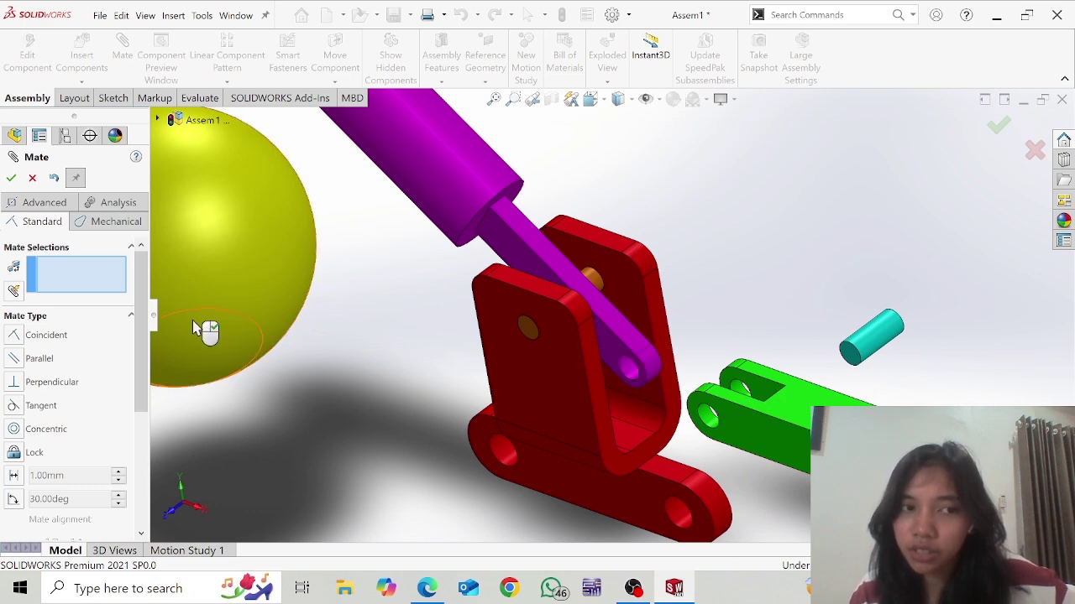
left_click(637, 365)
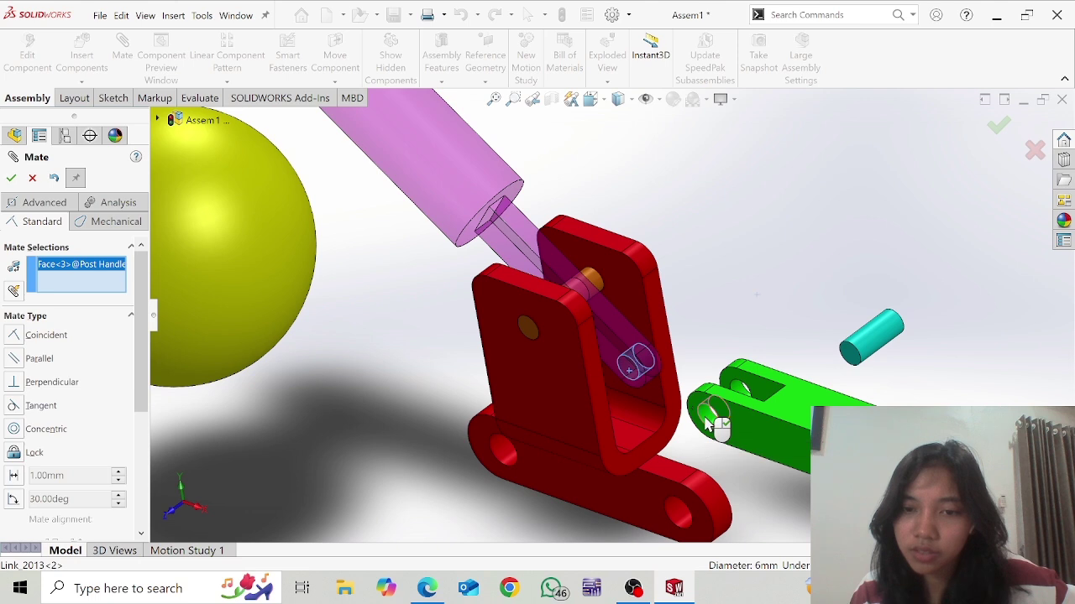
left_click(714, 424)
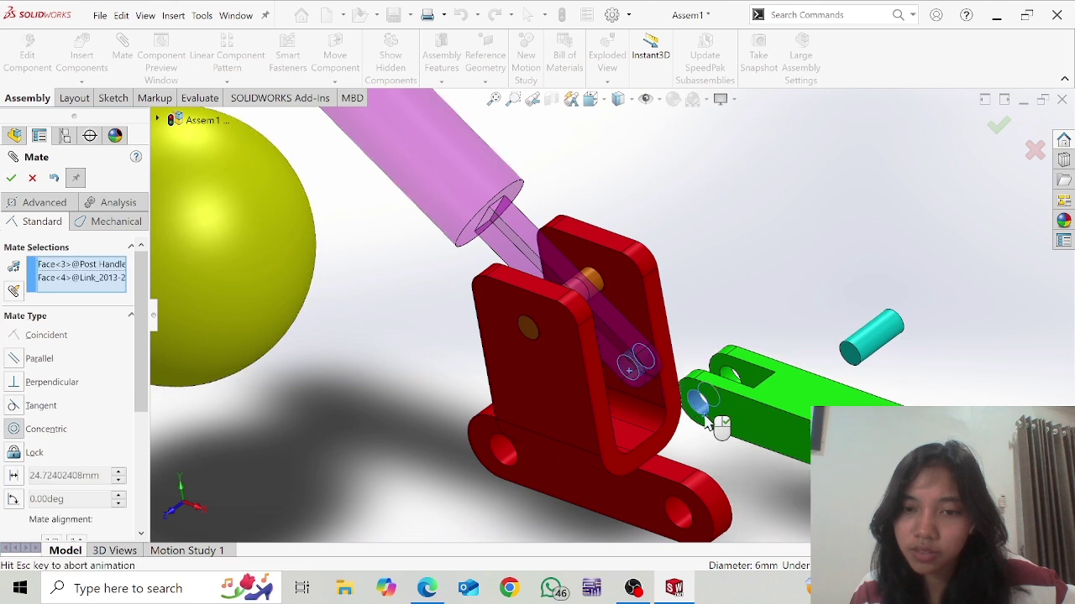
left_click(11, 178)
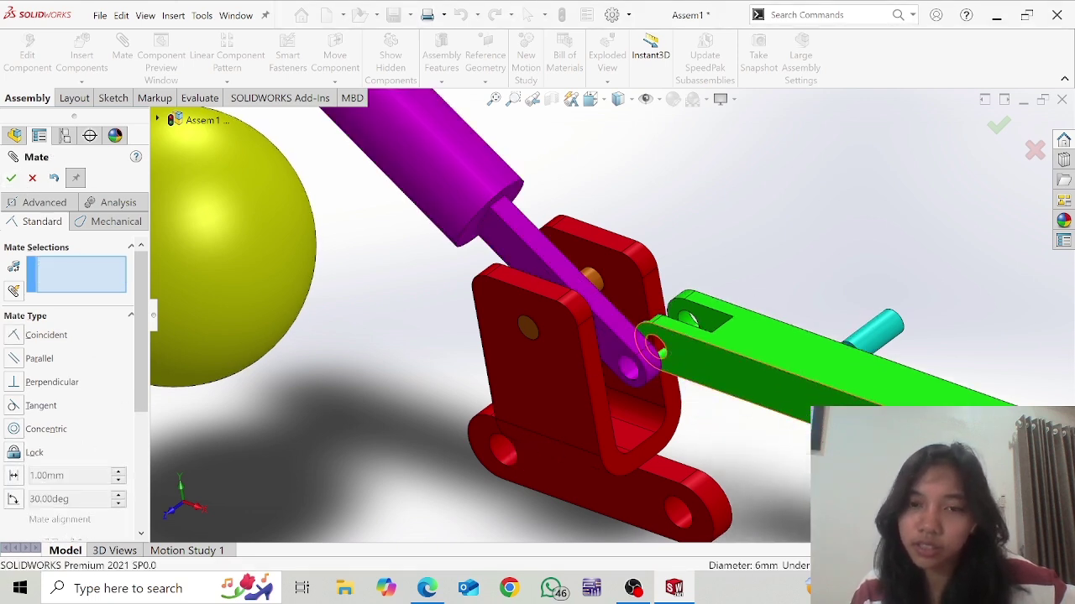
Move the link onto the post handle's end and mate the Small Post concentric with the handle's end hole
left_click_drag(806, 394, 865, 351)
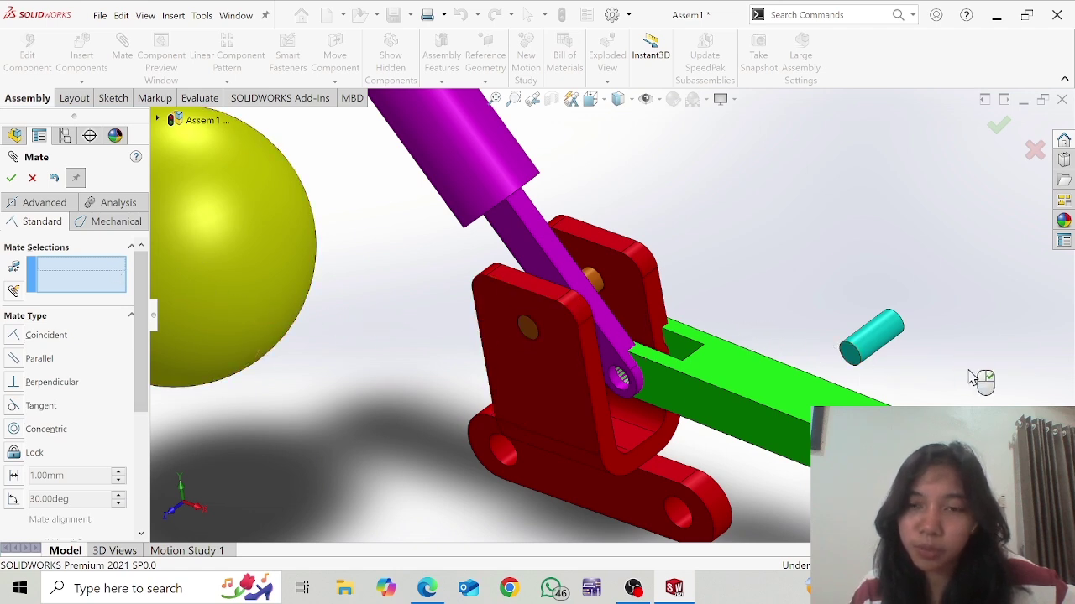
left_click(877, 350)
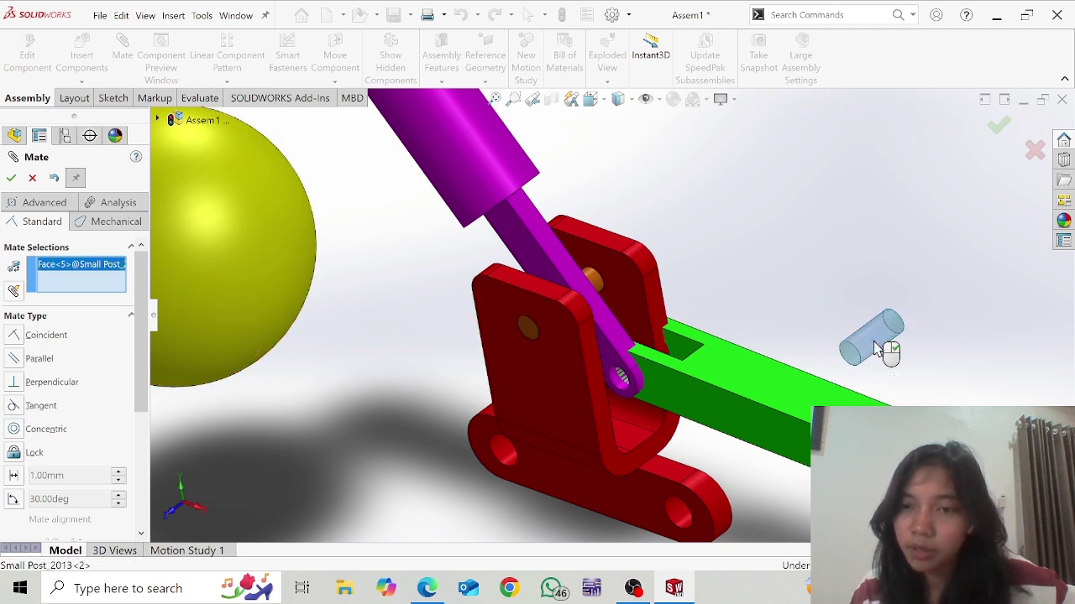
left_click(620, 381)
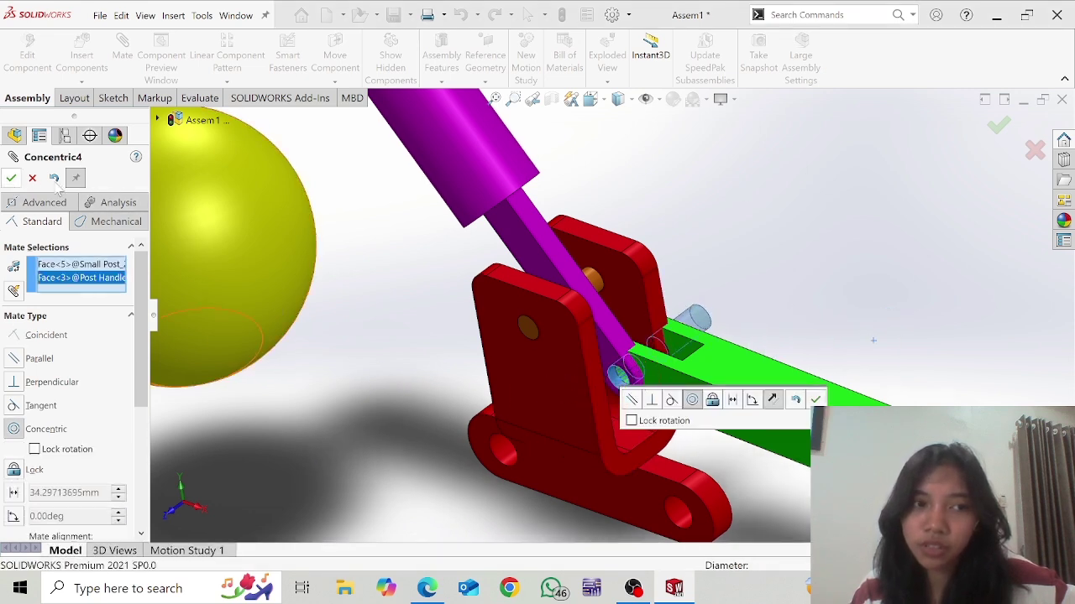
left_click(11, 178)
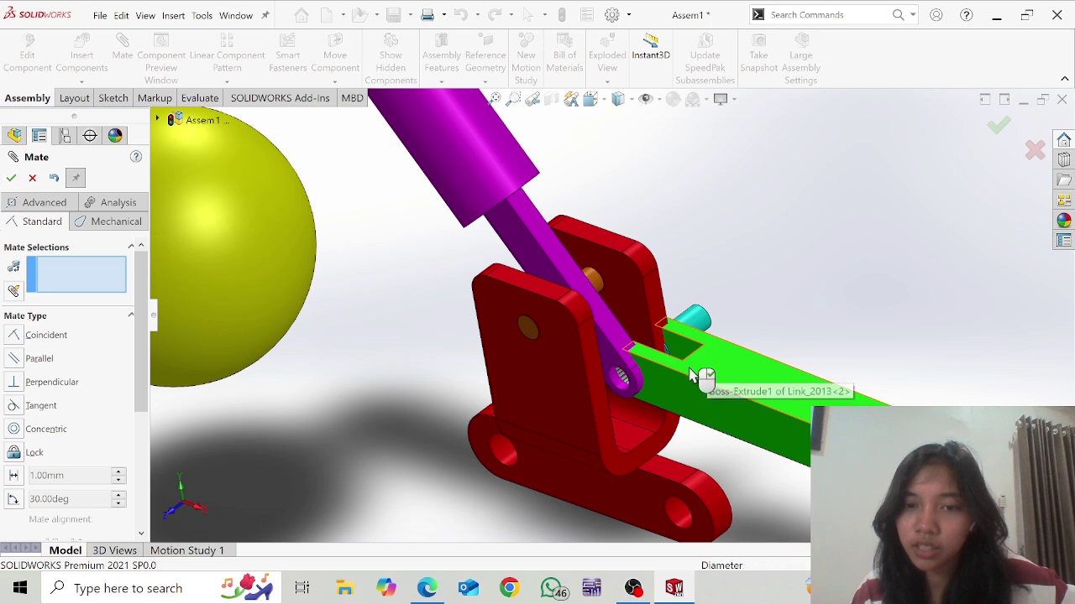
Add a coincident mate between the Small Post's end face and the link's outer side face
middle_click_drag(690, 375, 660, 418)
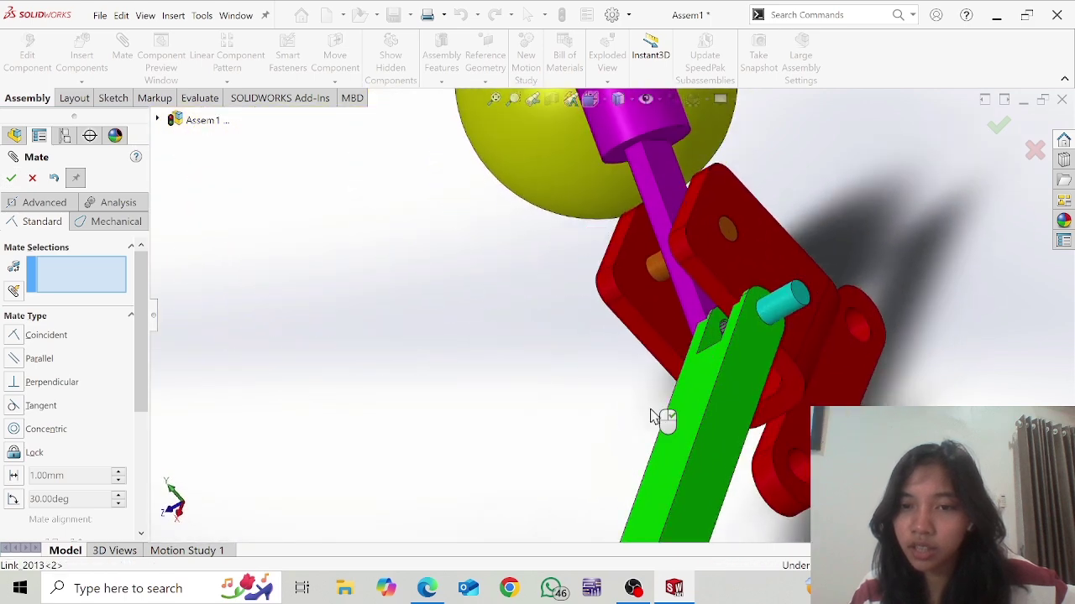
left_click(806, 300)
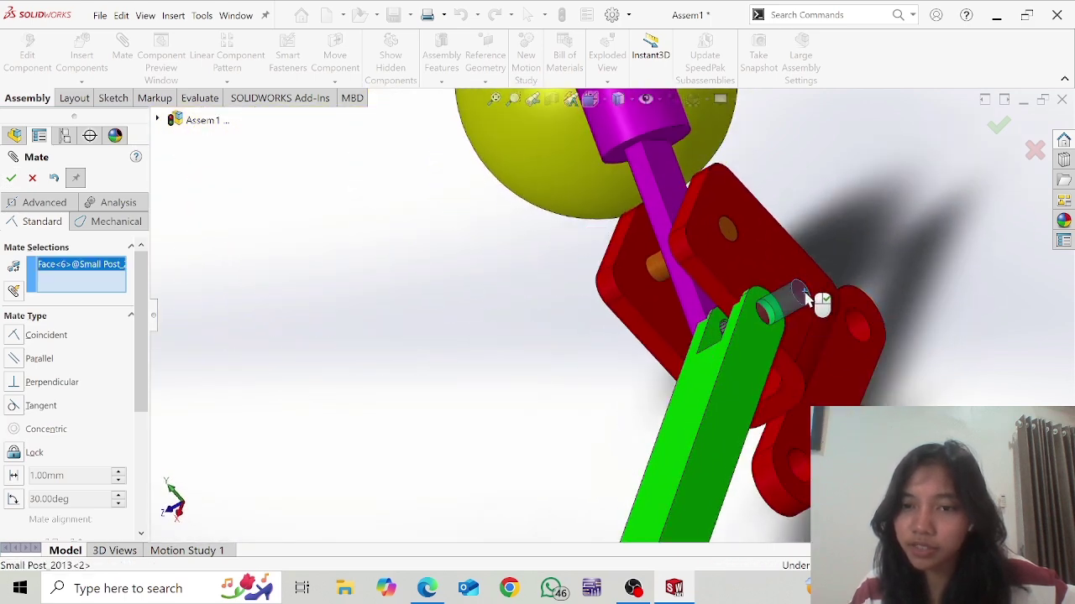
left_click(760, 371)
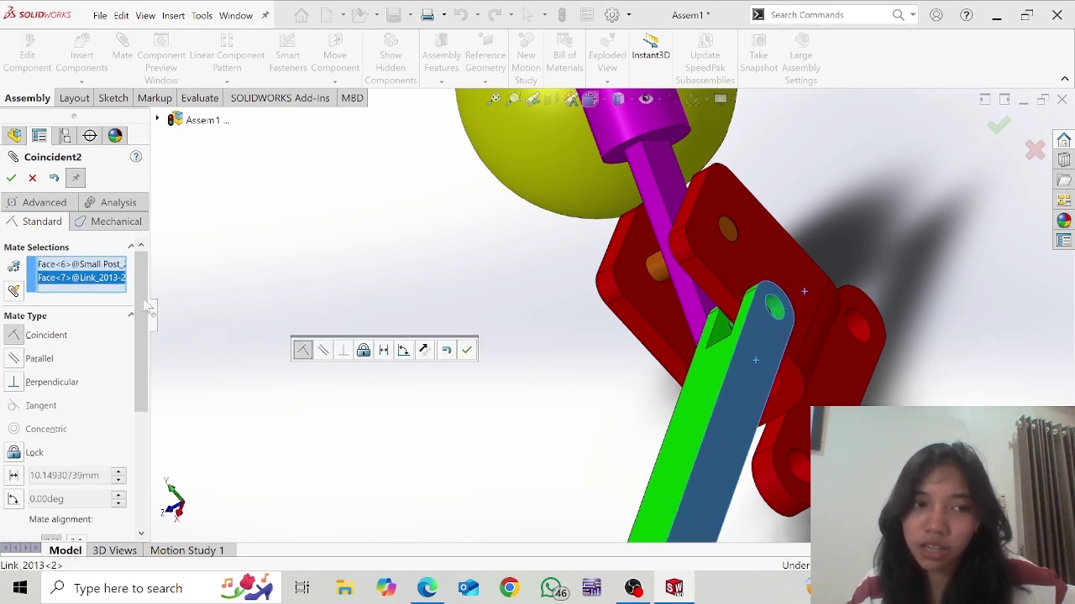
left_click(11, 178)
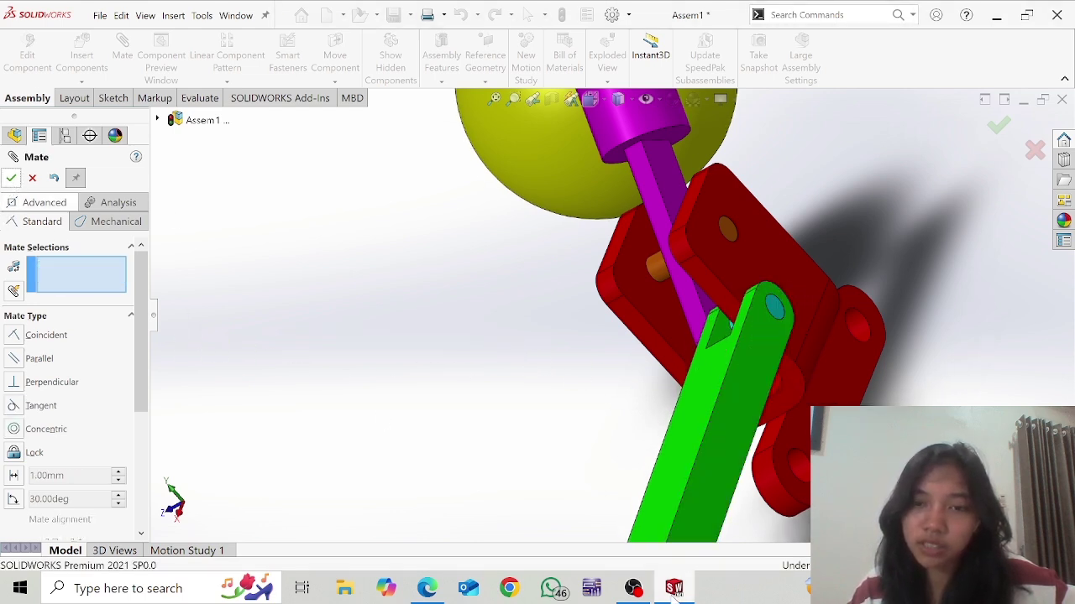
Add a coincident mate between the post handle's flat side face and the inner face of the link's fork
middle_click_drag(602, 454, 629, 451)
left_click_drag(742, 420, 679, 400)
scroll(688, 396, "down", 3)
middle_click_drag(688, 395, 686, 366)
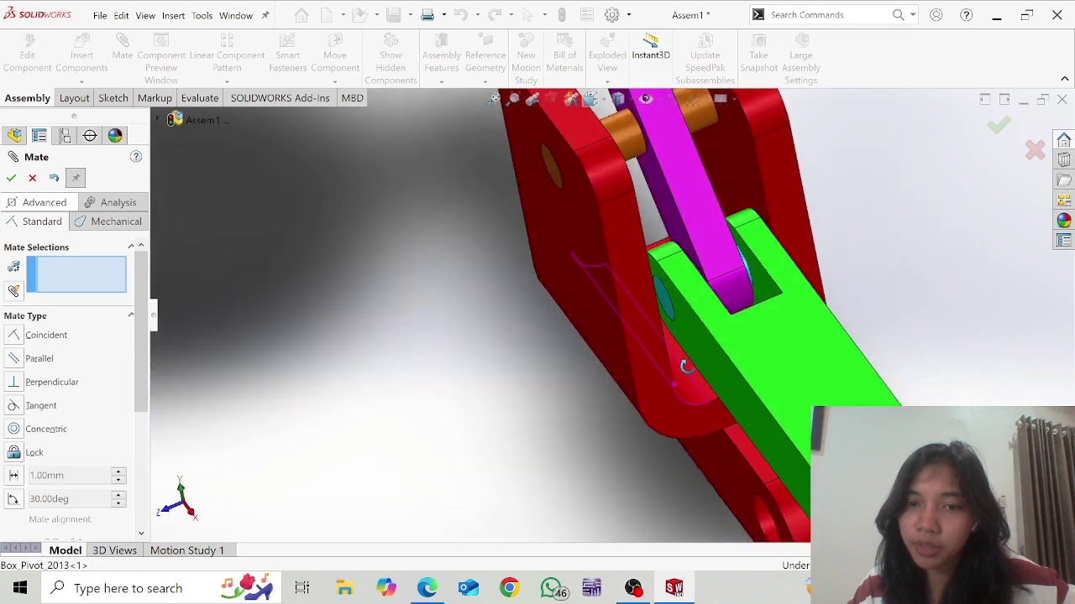
left_click(688, 252)
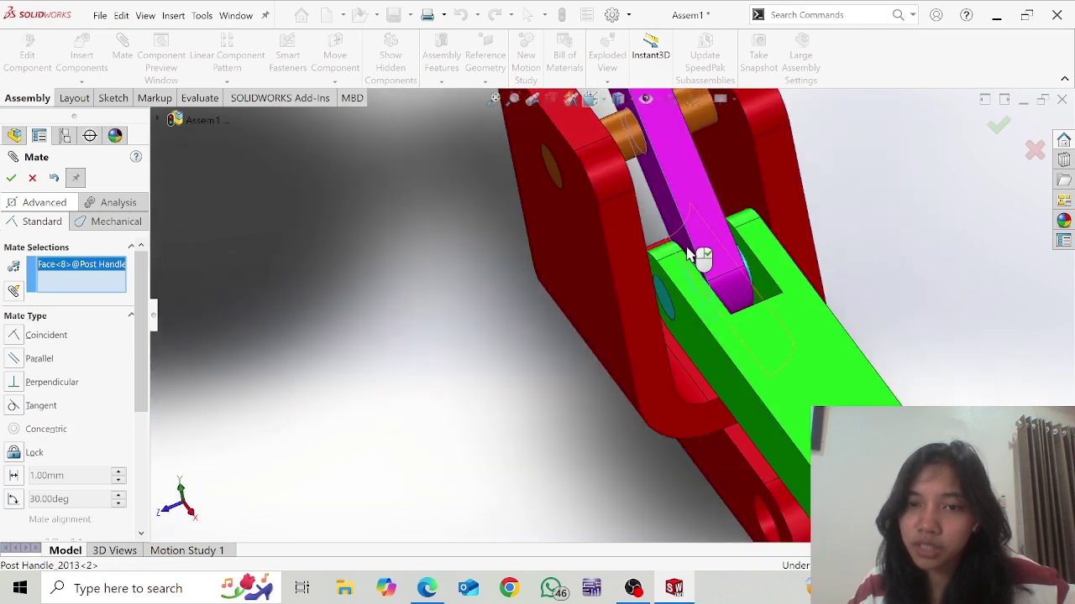
middle_click_drag(728, 343, 674, 358)
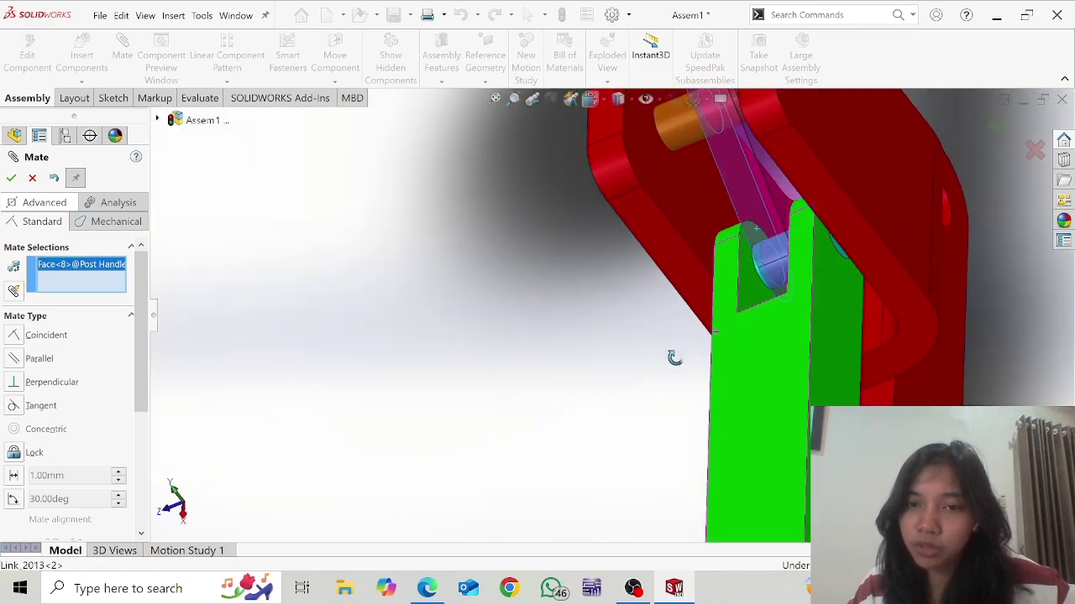
left_click(752, 290)
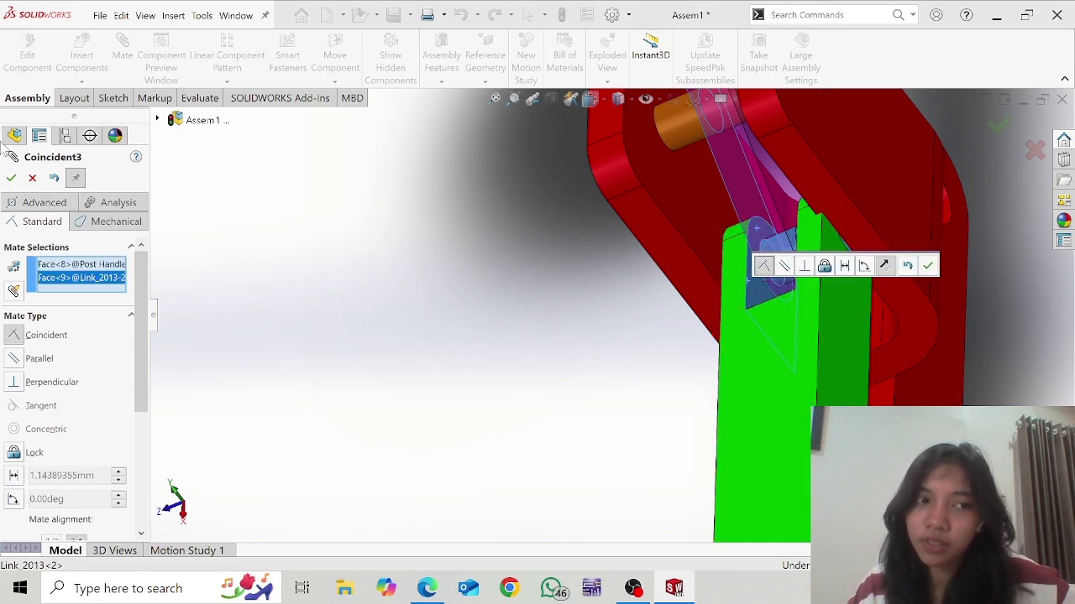
left_click(11, 177)
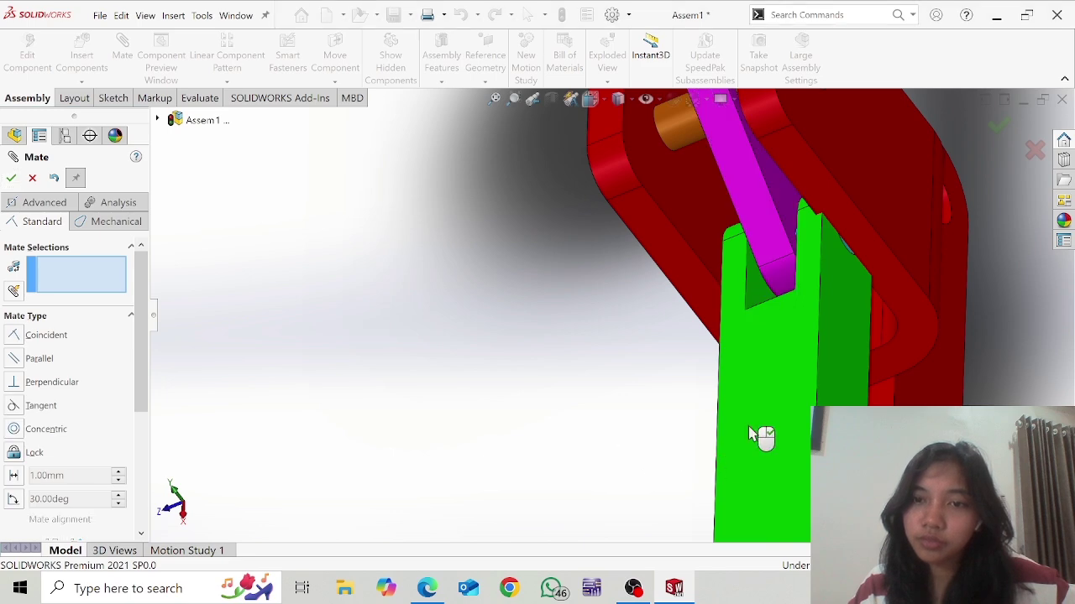
Move the ball handle above the post handle's free end and rotate it to expose its hole
middle_click_drag(797, 391, 814, 385)
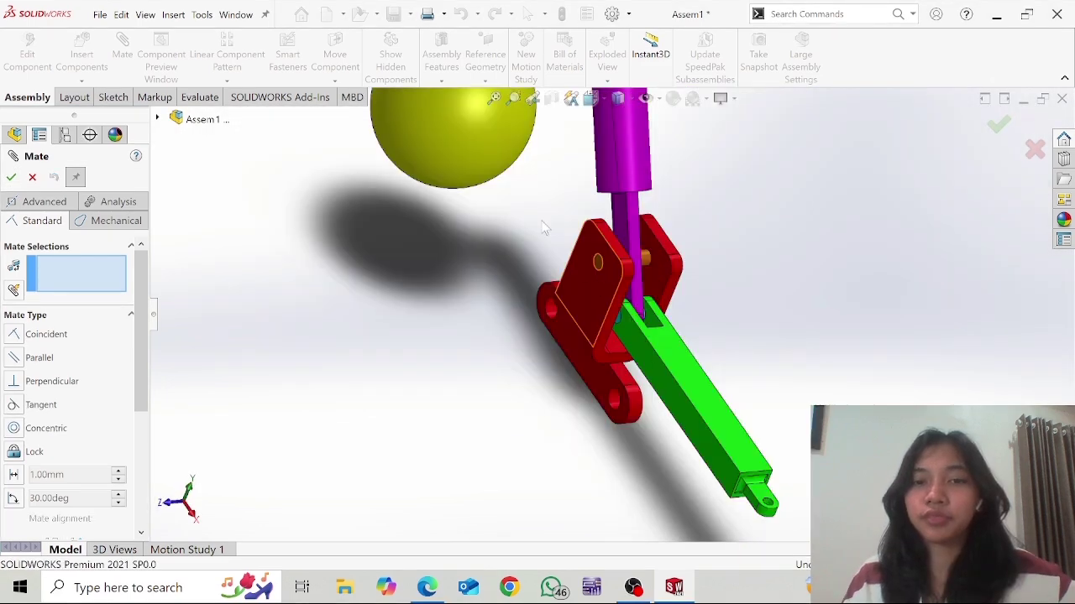
scroll(527, 204, "up", 3)
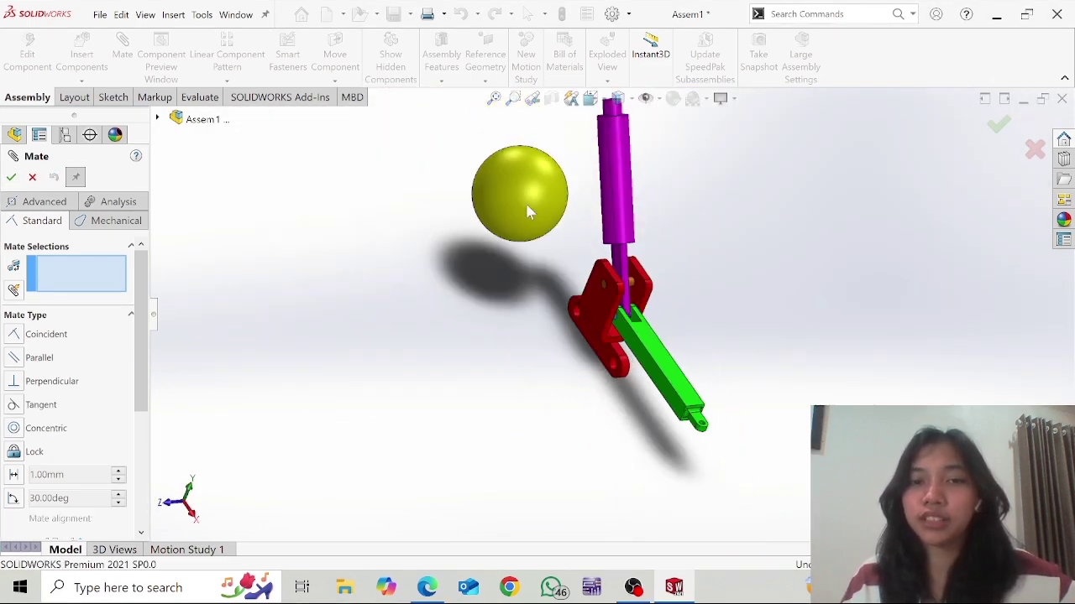
scroll(526, 204, "down", 3)
scroll(534, 221, "up", 4)
scroll(611, 227, "down", 3)
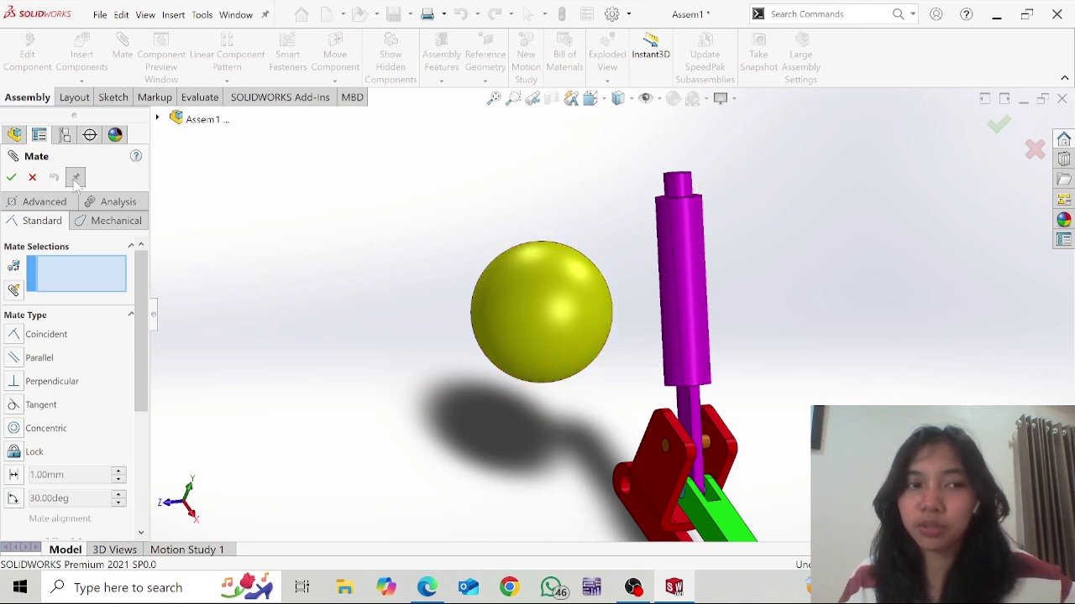
left_click_drag(569, 260, 703, 138)
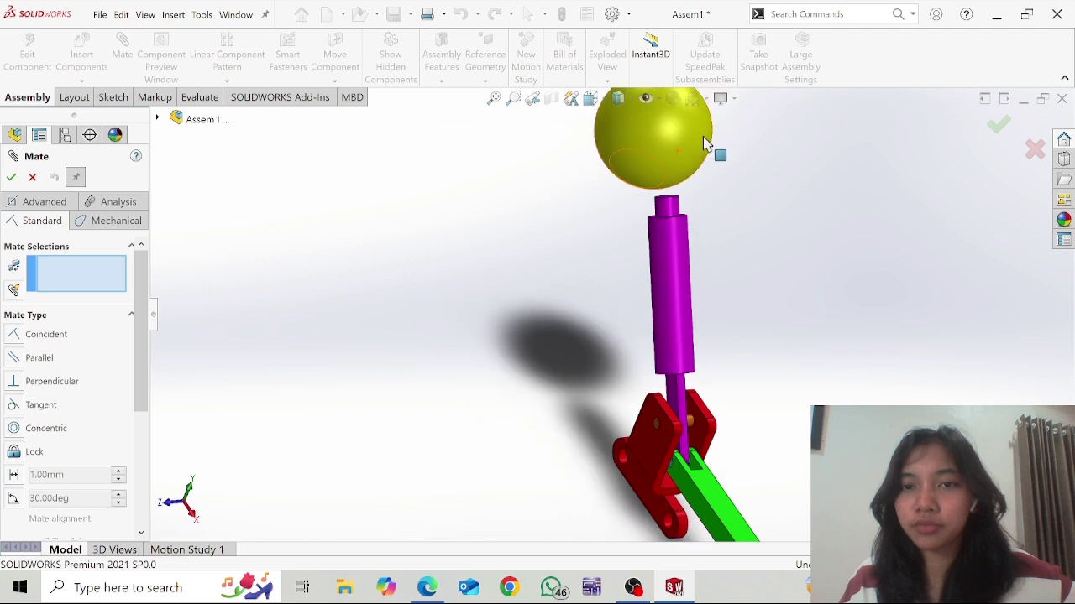
scroll(696, 160, "down", 4)
middle_click_drag(600, 349, 610, 300)
right_click_drag(544, 312, 621, 153)
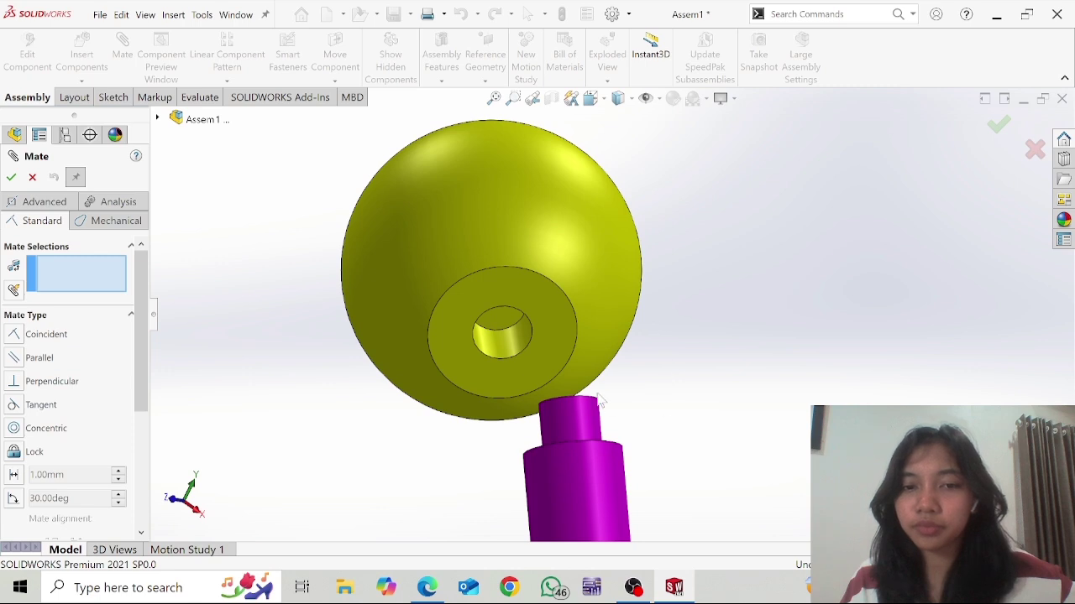
Add a concentric mate between the ball handle's hole and the post handle's narrow end cylinder
left_click(59, 264)
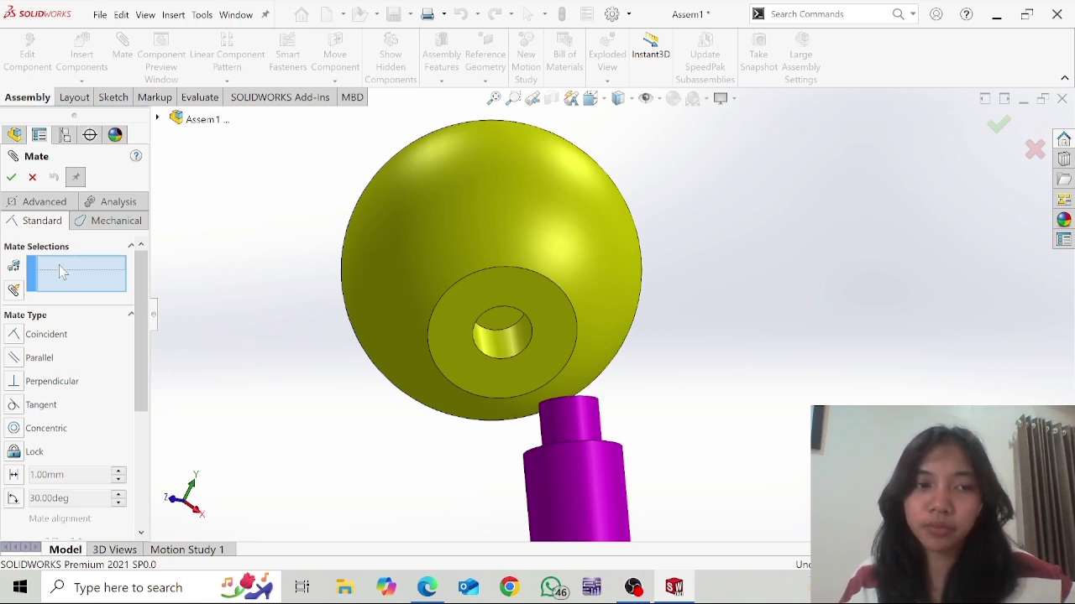
left_click(504, 356)
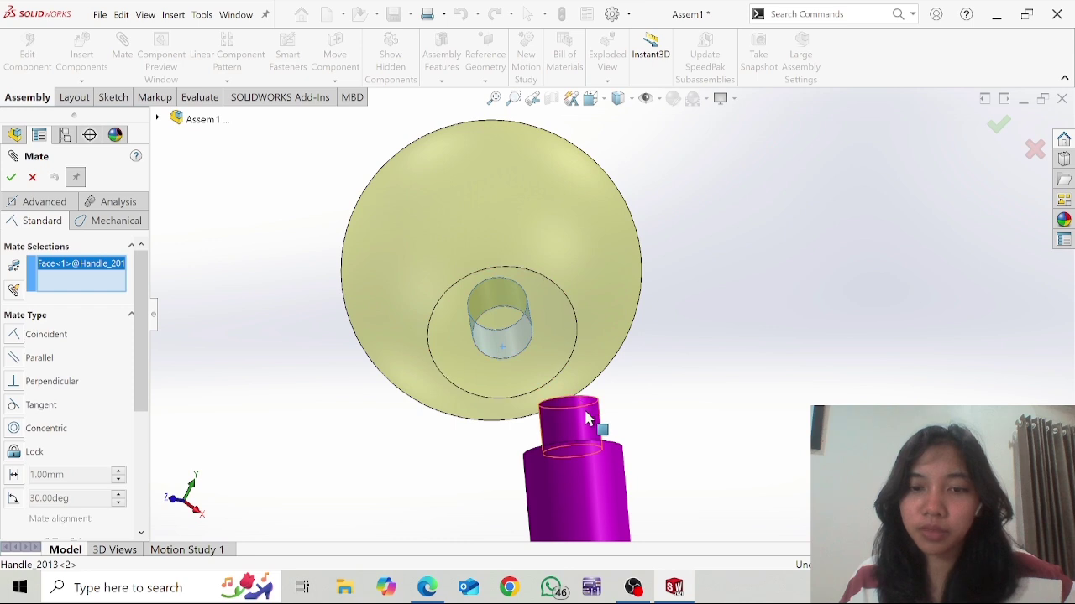
left_click(585, 418)
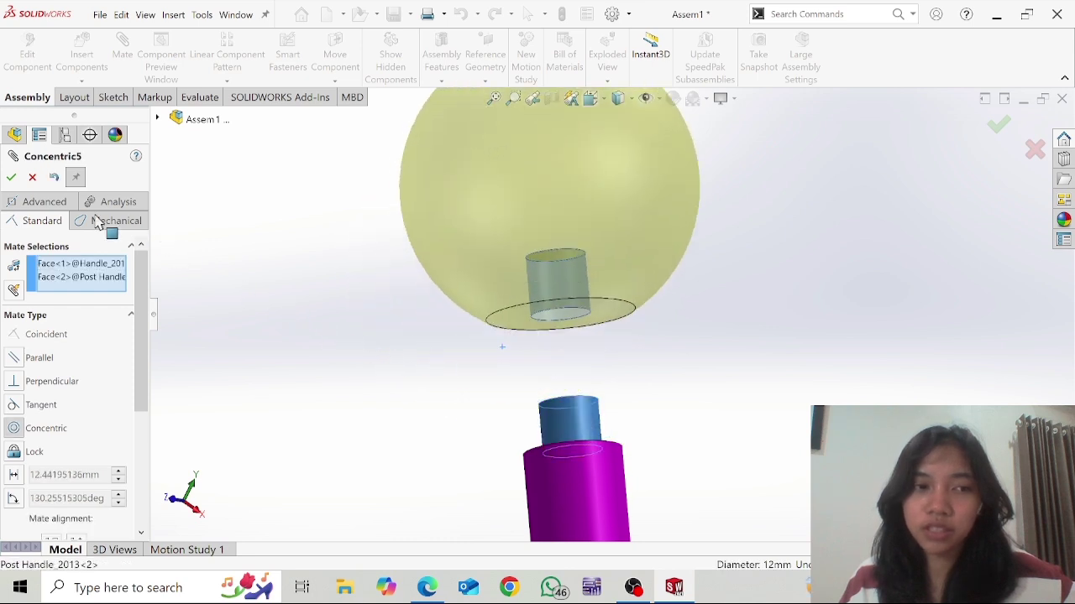
left_click(11, 178)
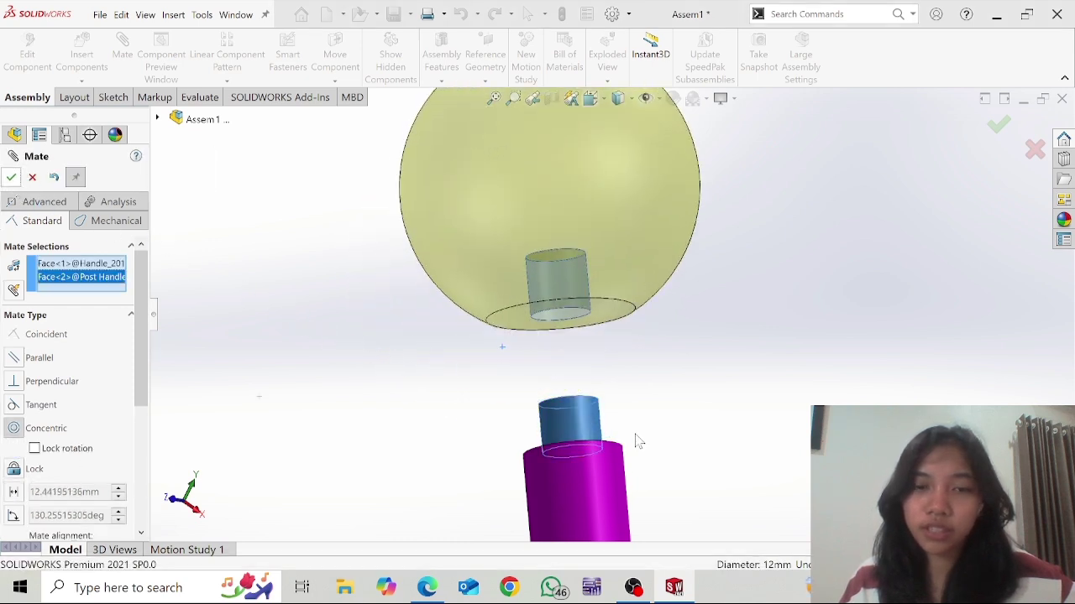
Add a coincident mate between the ball handle's flat face and the post handle's shoulder face, and finish mating
middle_click_drag(599, 367, 520, 347)
left_click(521, 347)
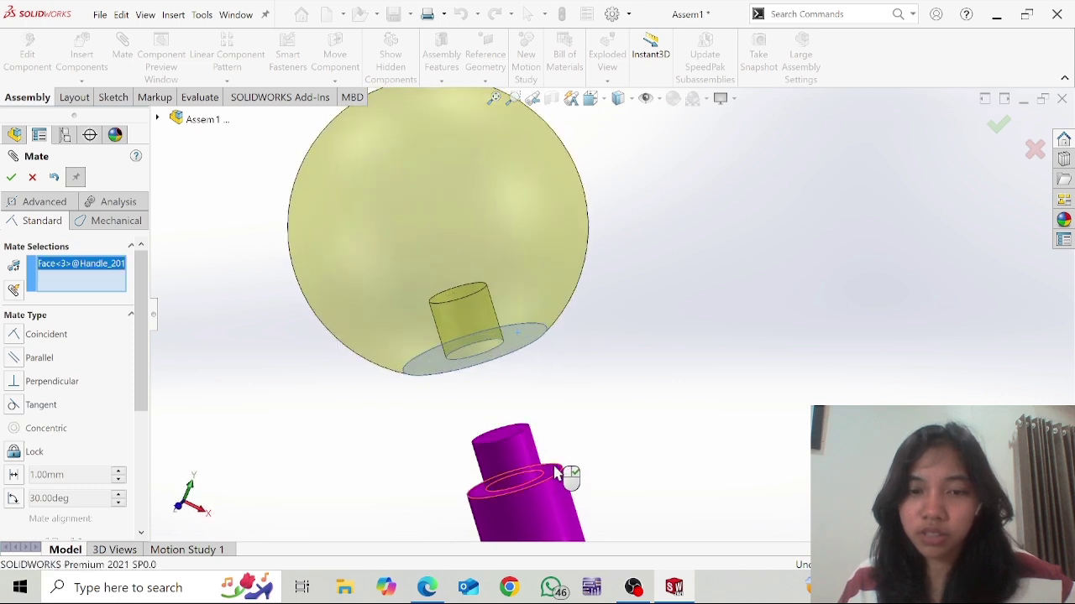
left_click(554, 474)
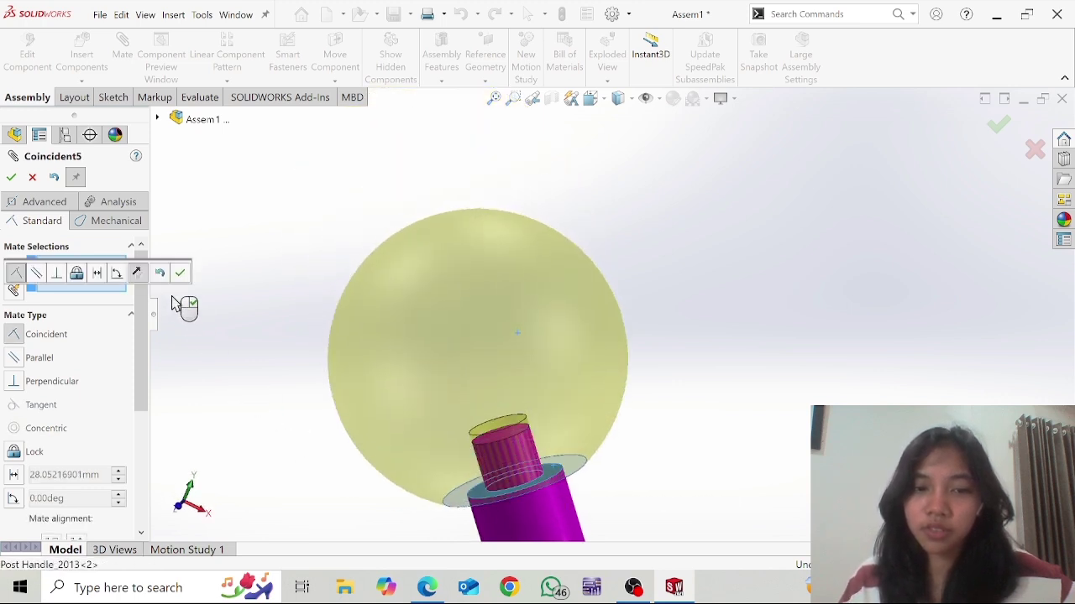
right_click(422, 351)
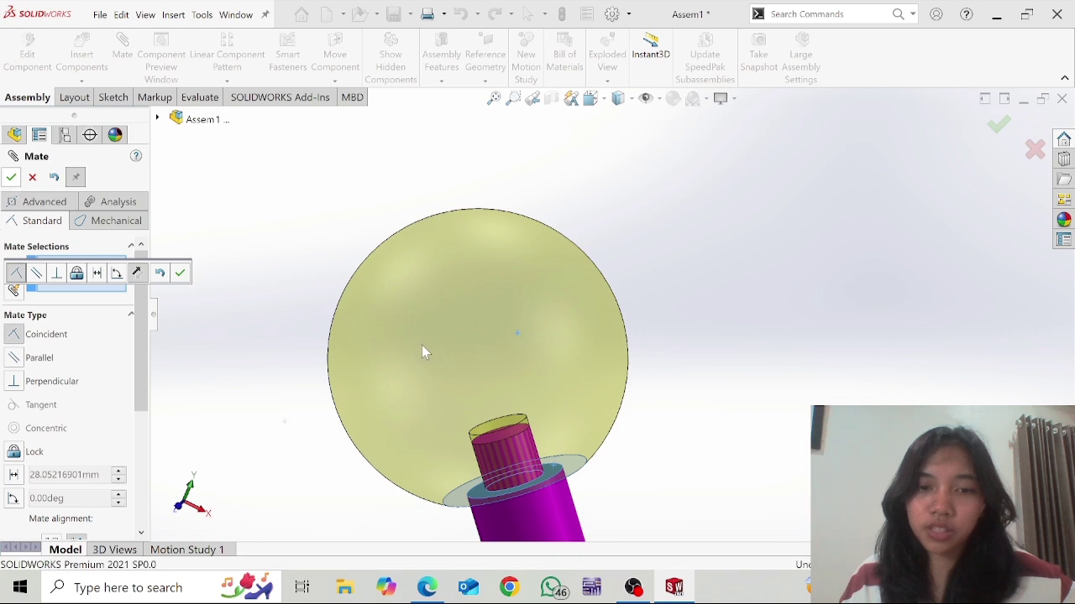
scroll(462, 317, "down", 2)
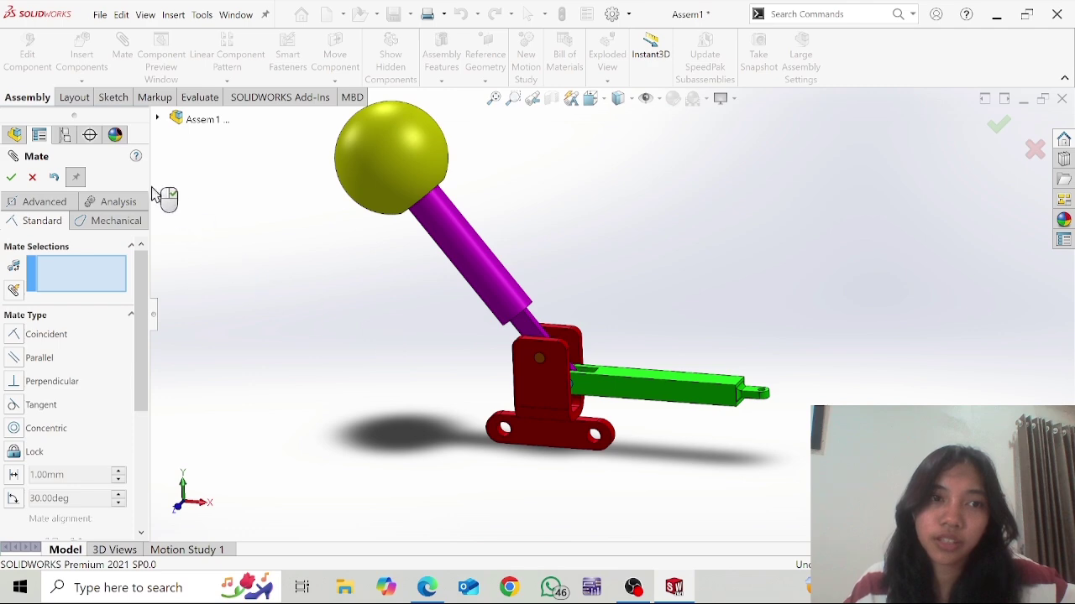
left_click(31, 177)
Create a new assembly document
left_click(100, 15)
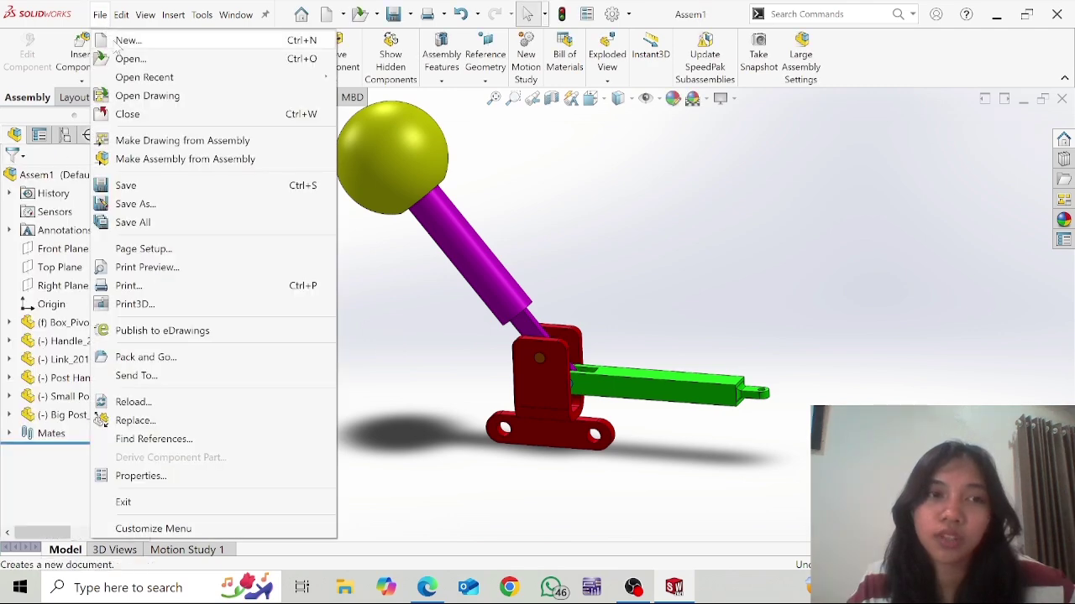
left_click(125, 39)
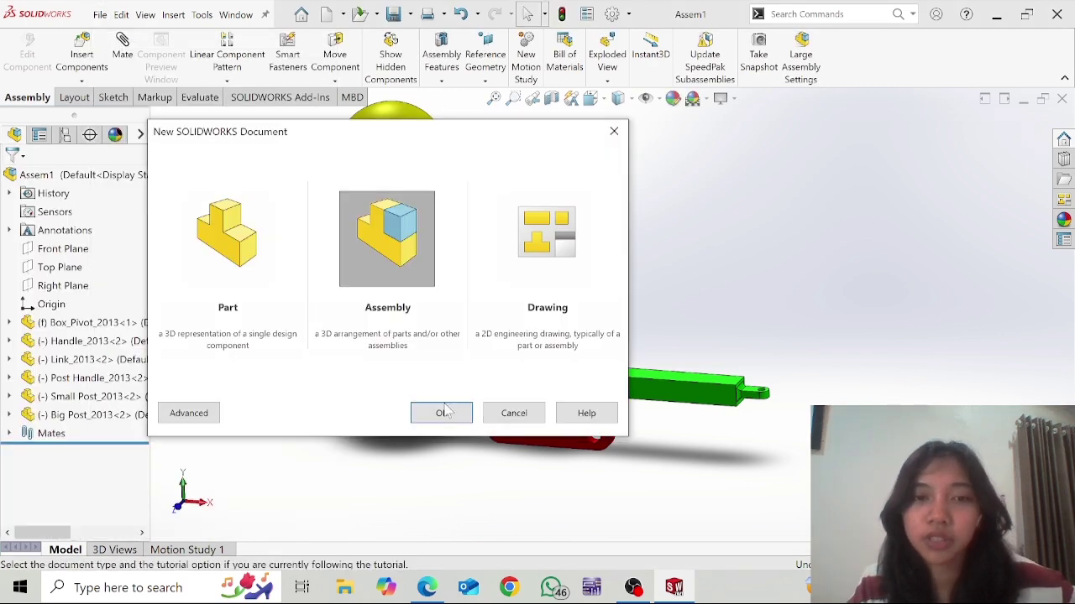
left_click(445, 413)
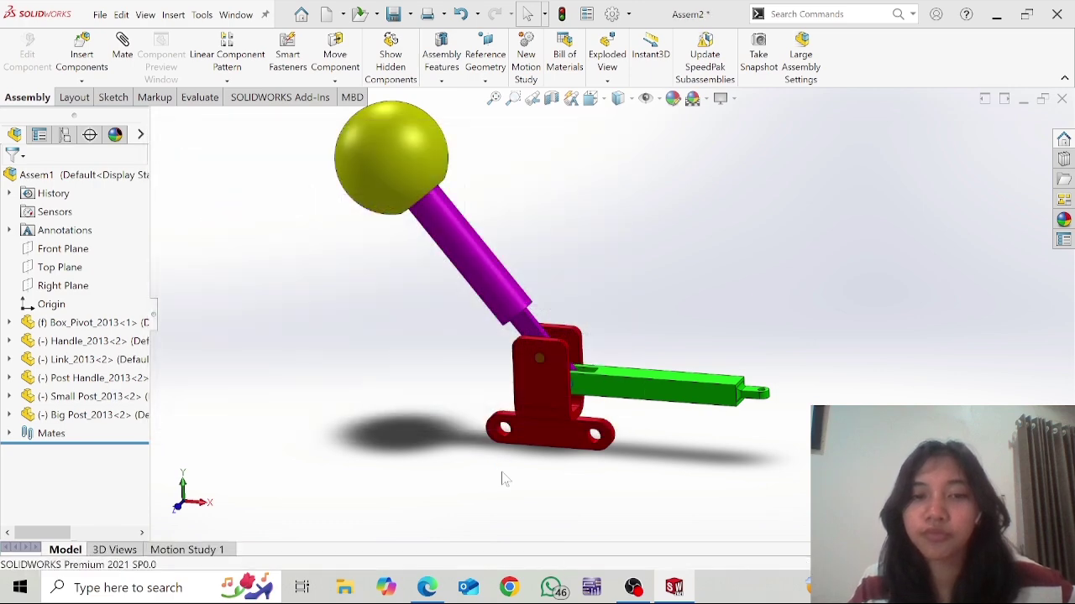
Consult the Ex1_Assembly drawing and place SQ_Block from the EX 1 folder as the first component
key("alt+Tab")
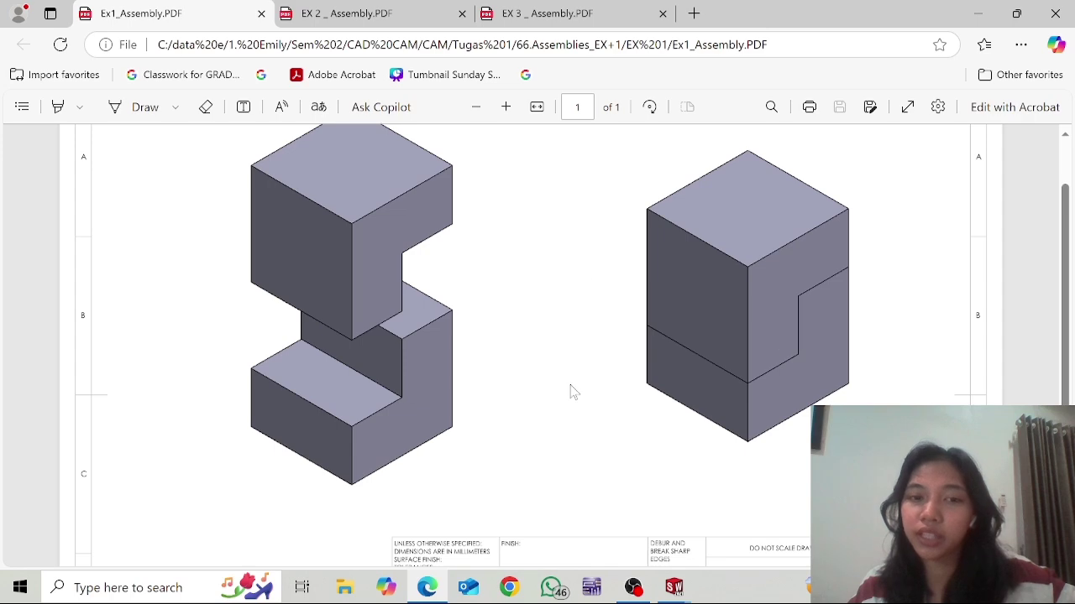
key("alt+Tab")
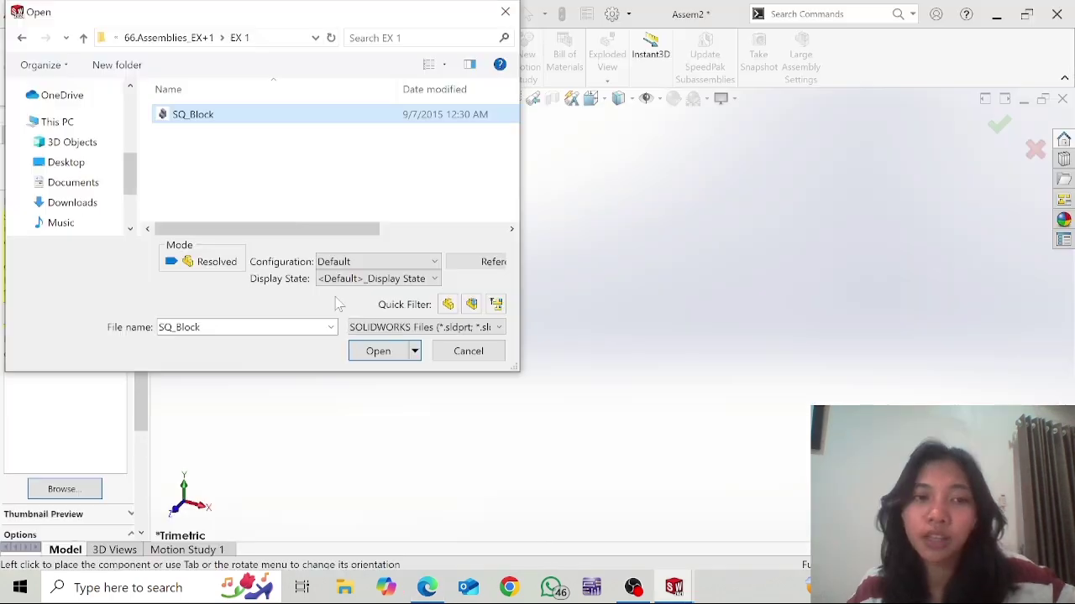
left_click(379, 351)
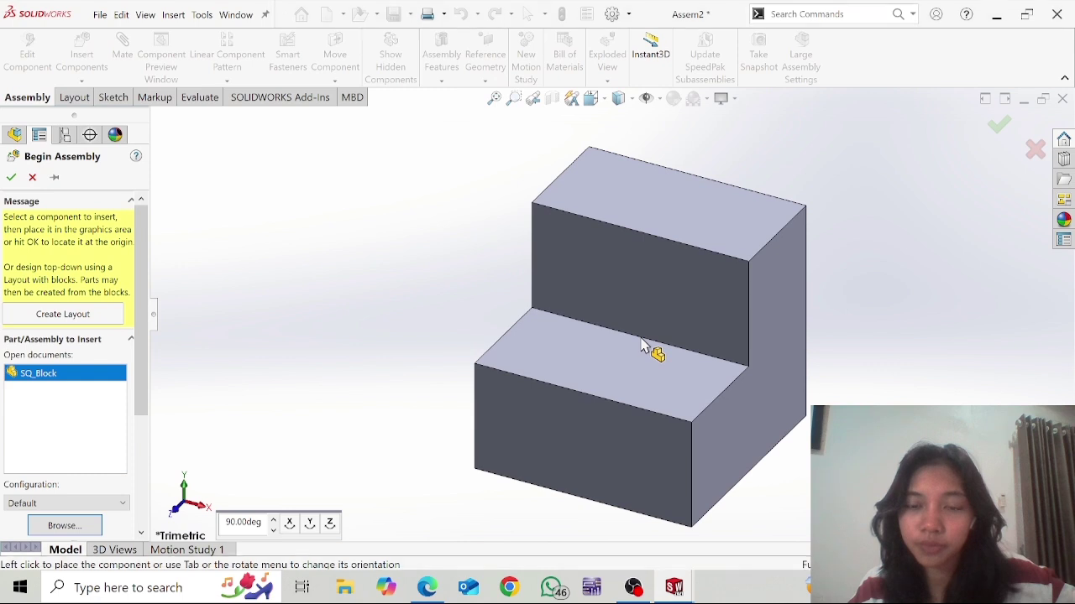
left_click(648, 331)
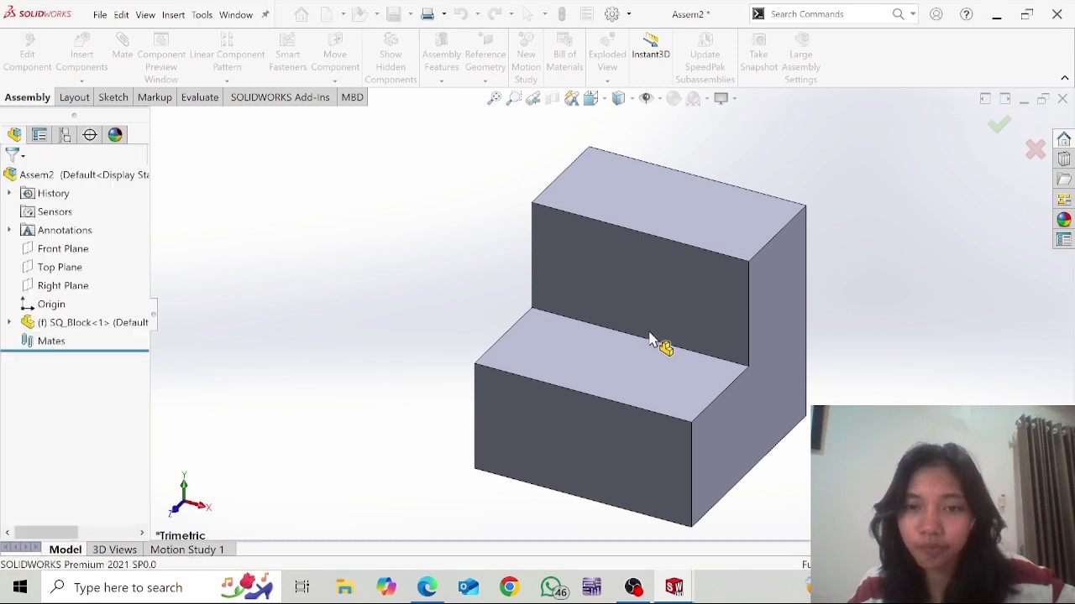
Make a second copy of SQ_Block beside the fixed one and rotate it upside down
scroll(643, 323, "up", 2)
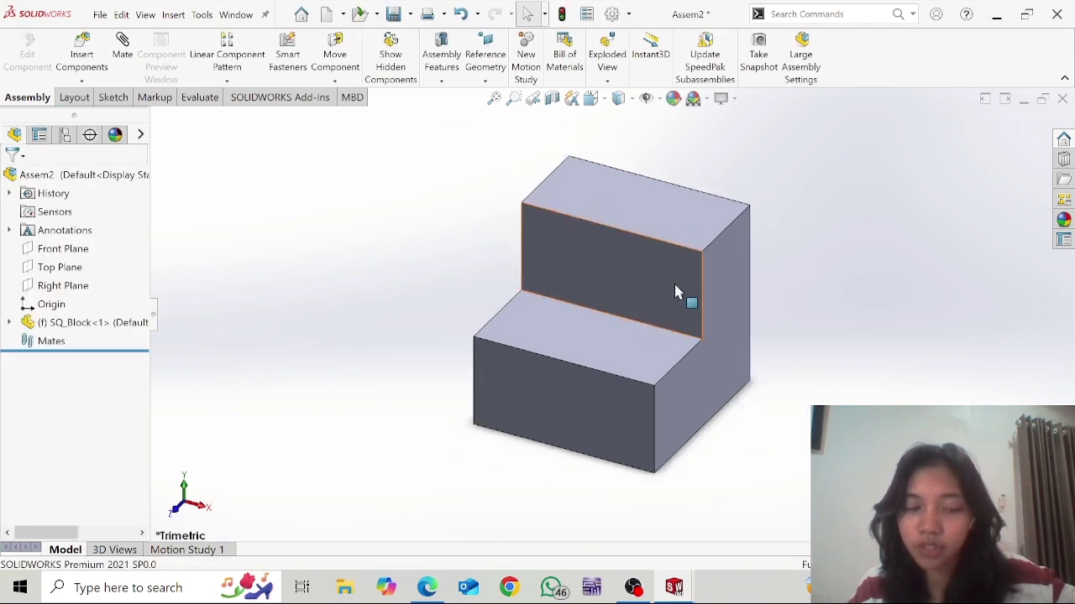
left_click_drag(676, 282, 395, 273, "ctrl")
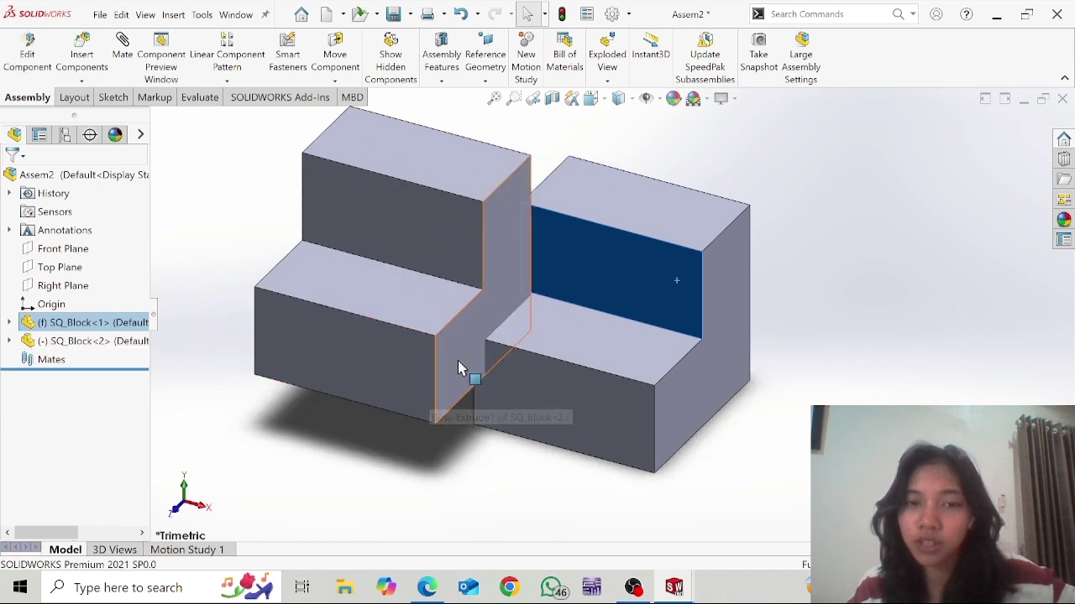
right_click_drag(433, 375, 493, 294)
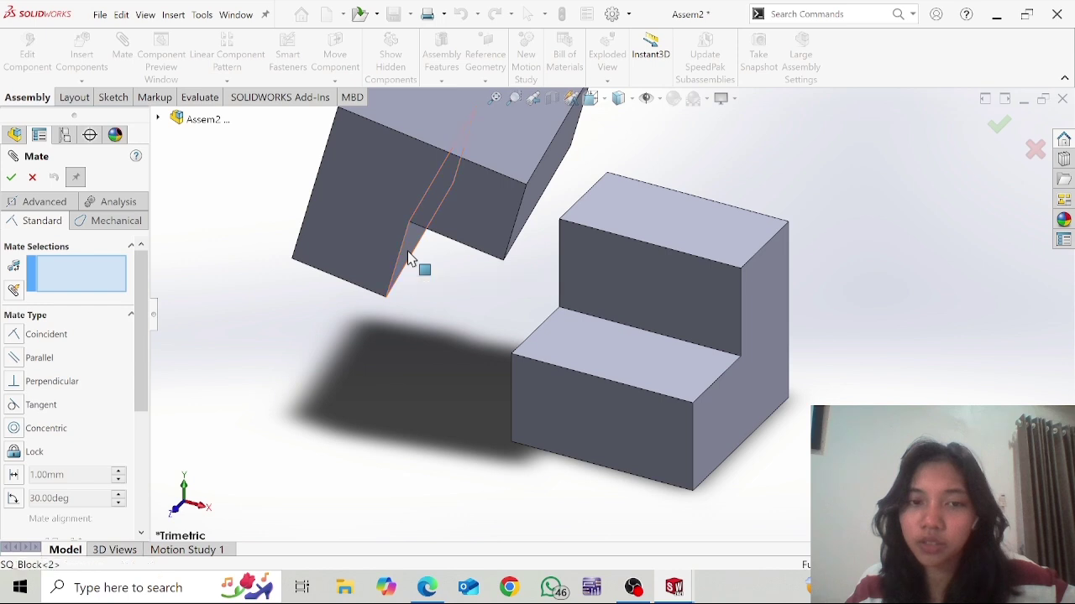
Add a coincident mate between the inner vertical step faces of the copied and fixed SQ_Block
left_click(408, 252)
left_click(652, 291)
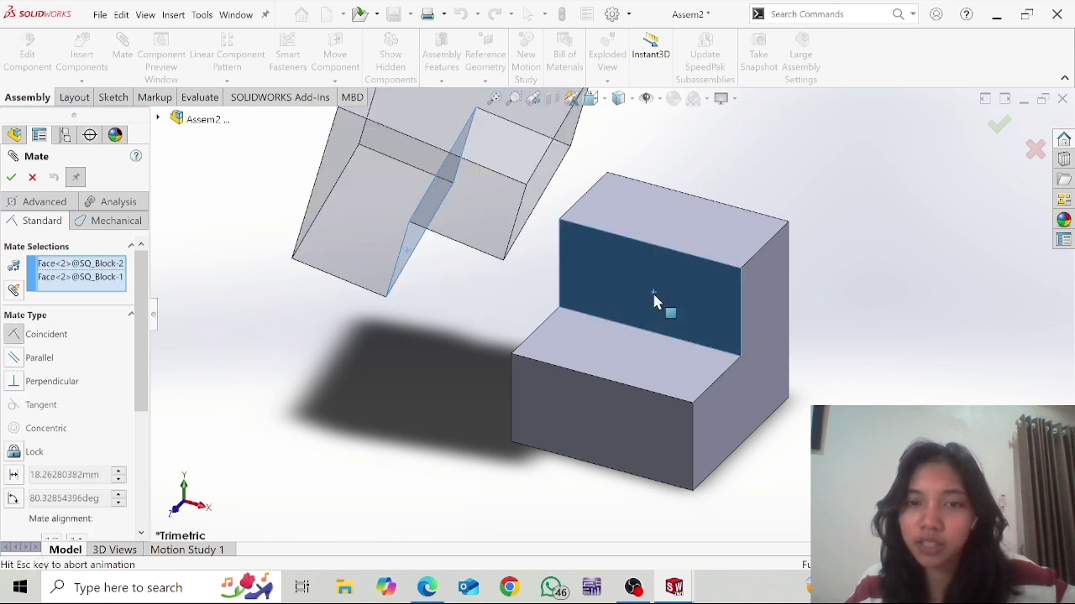
left_click(11, 179)
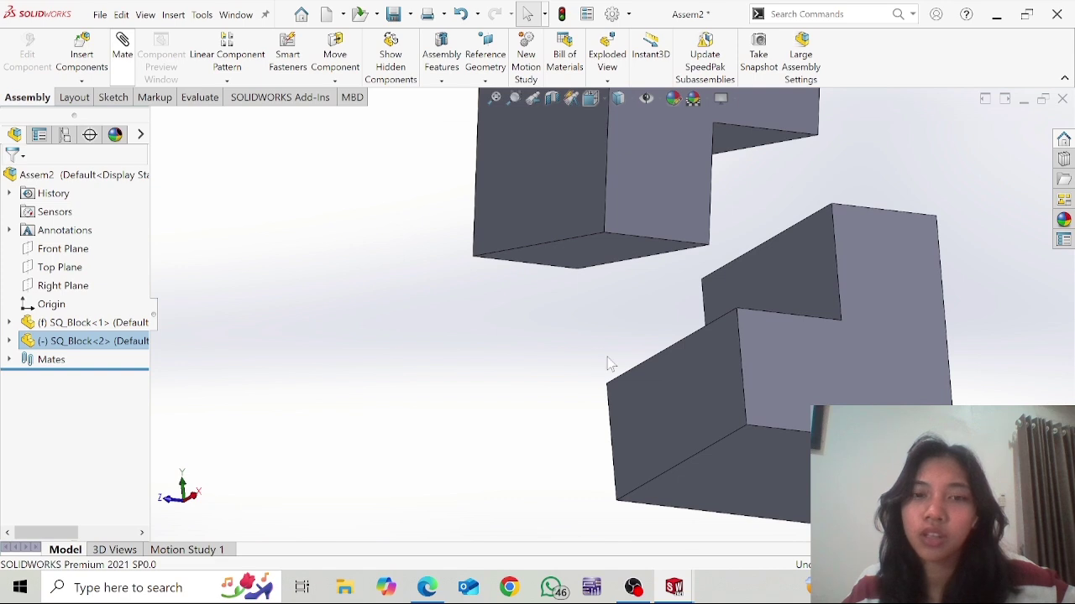
Add a coincident mate between the inverted block's underside and the fixed block's lower step face
key("Return")
left_click(595, 255)
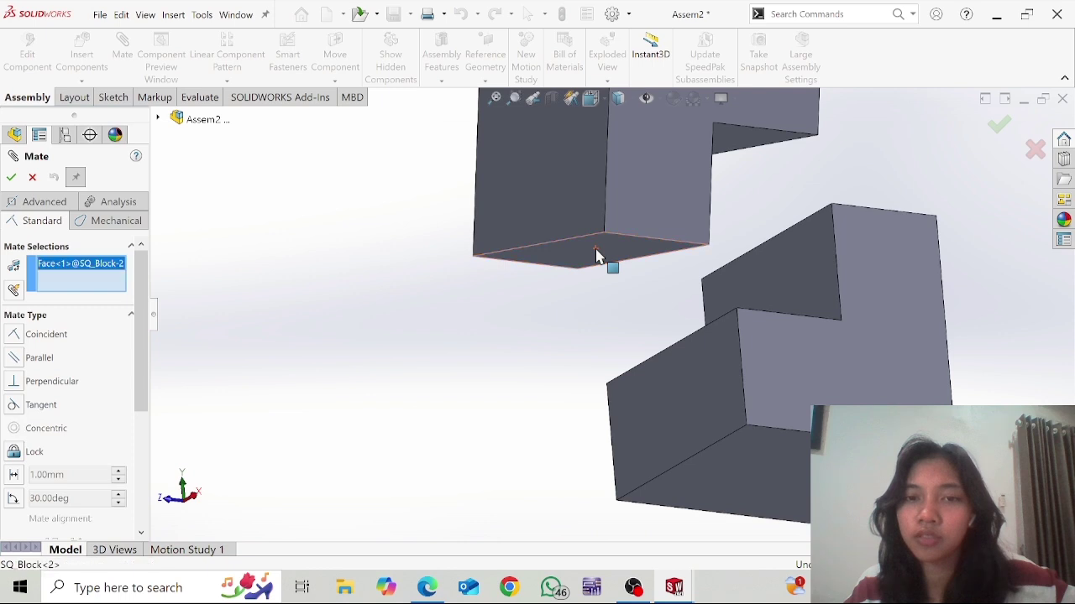
middle_click_drag(601, 312, 712, 401)
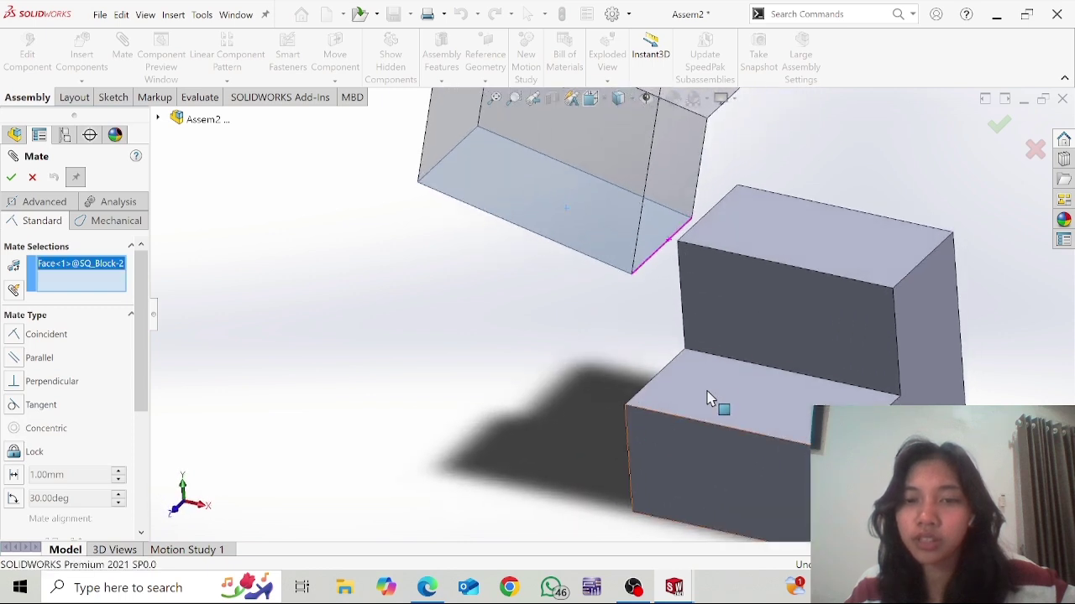
left_click(718, 396)
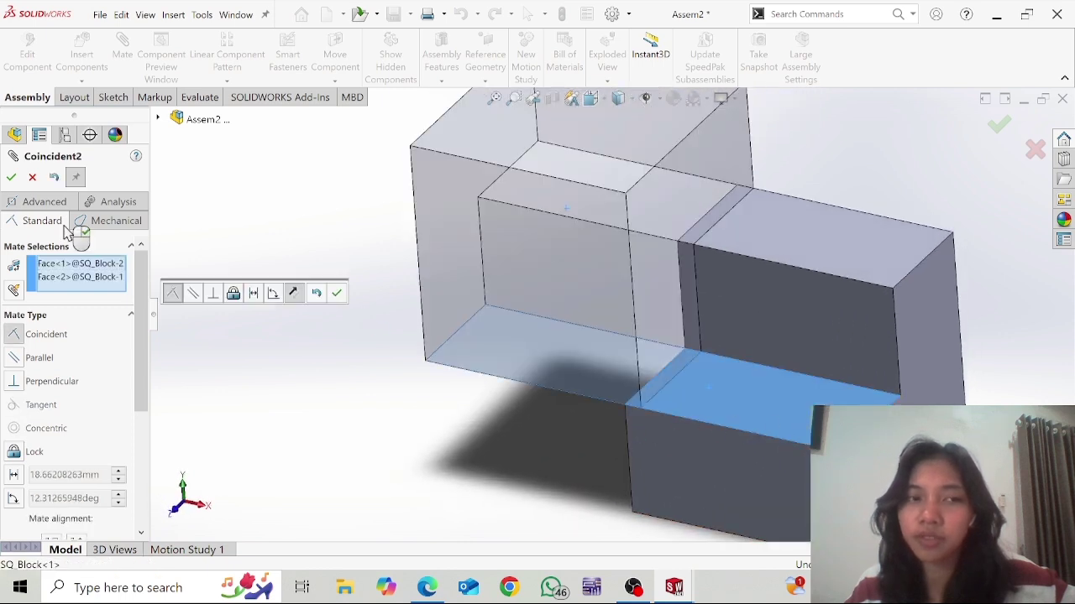
left_click(11, 178)
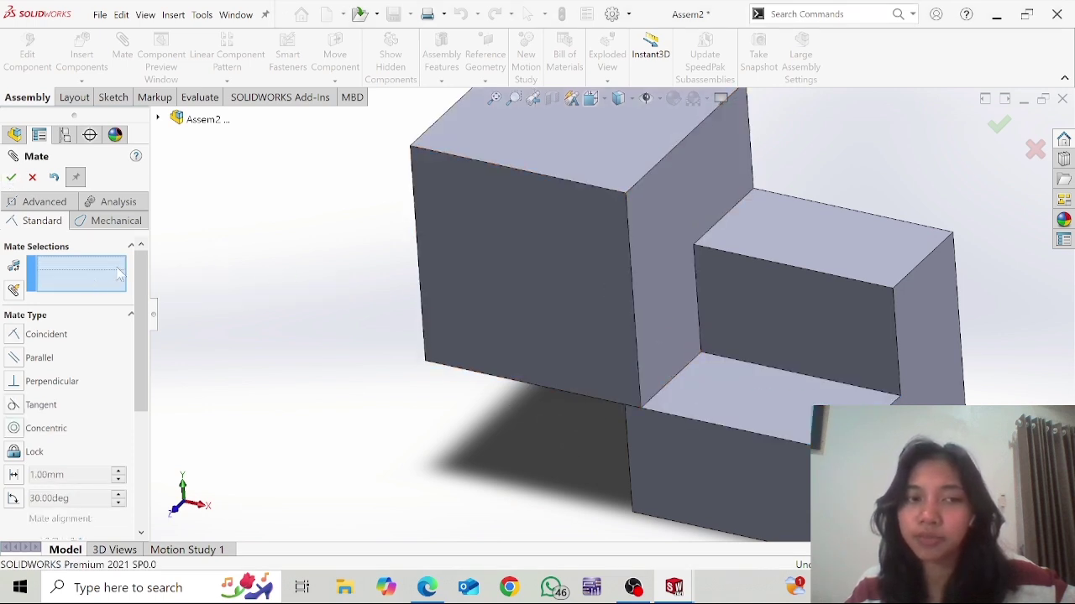
Add a coincident mate between the matching outer side faces of the two SQ_Blocks and leave the Mate command
left_click(787, 316)
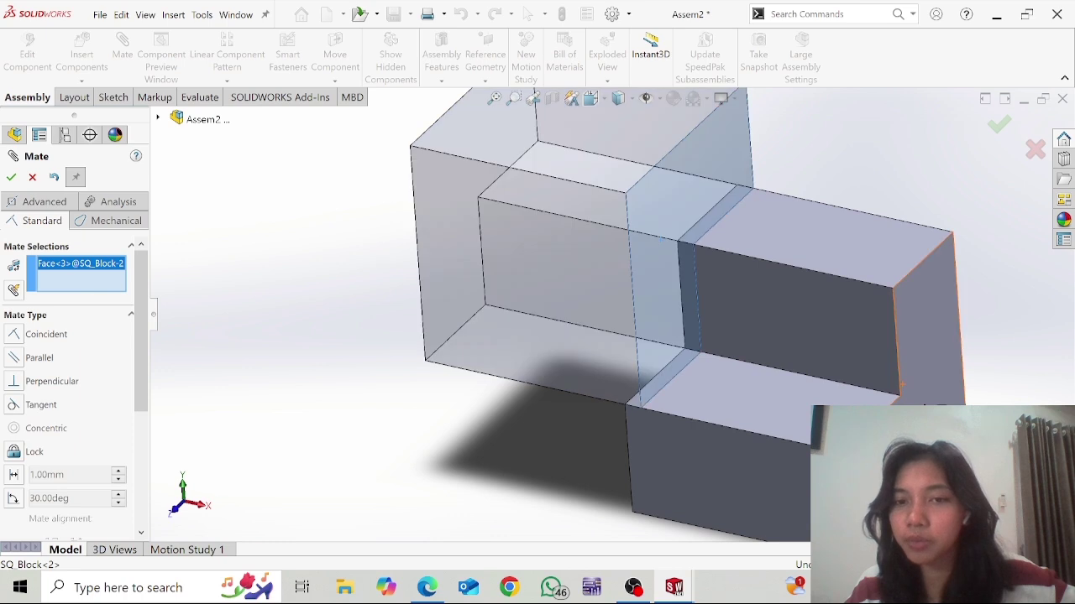
left_click(902, 382)
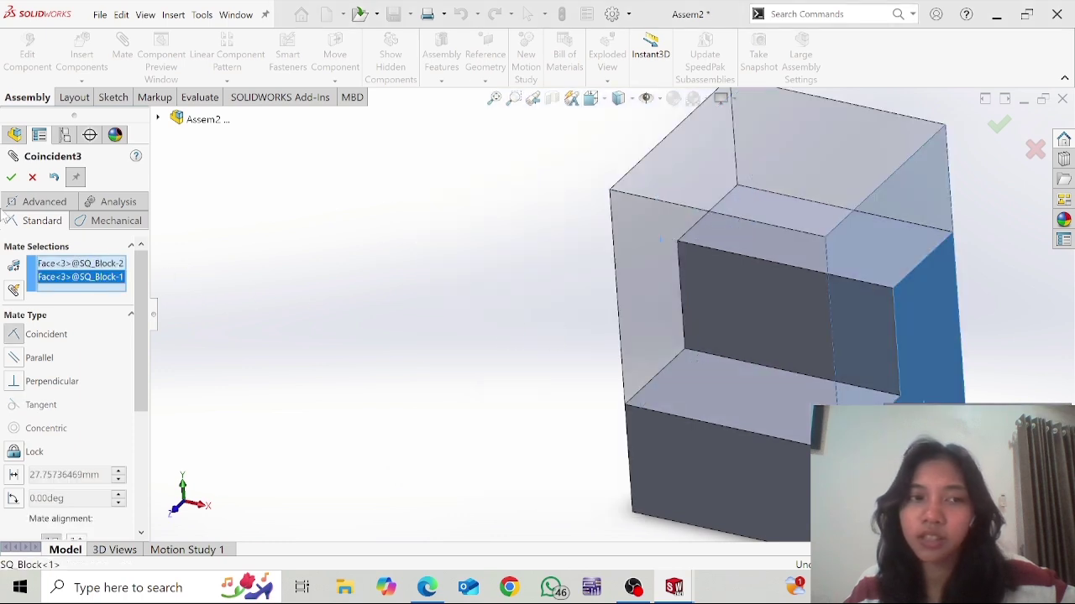
left_click(11, 177)
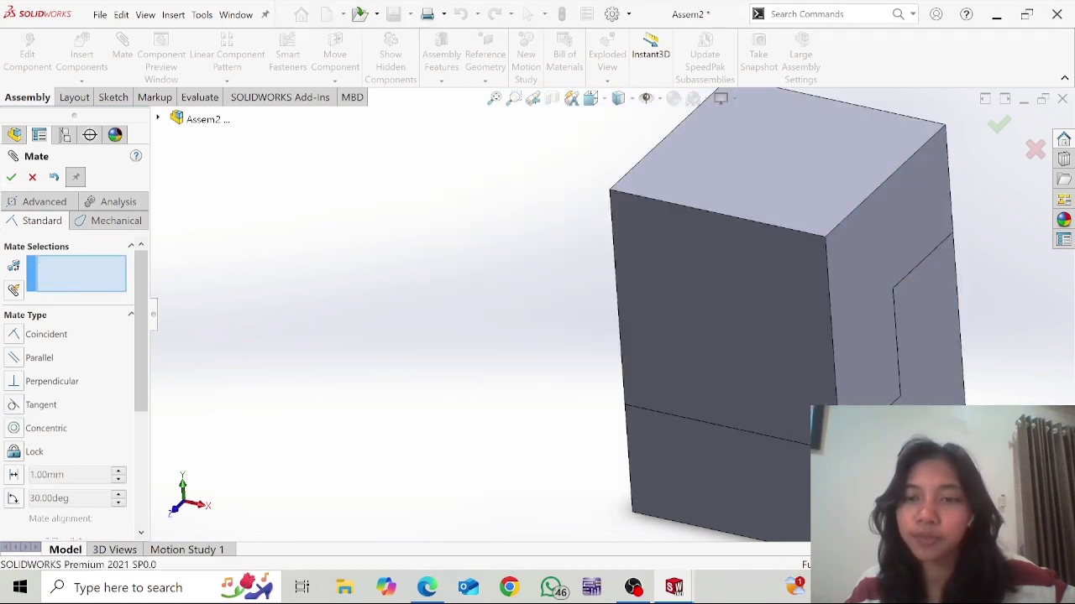
scroll(889, 369, "up", 1)
middle_click_drag(888, 370, 844, 369)
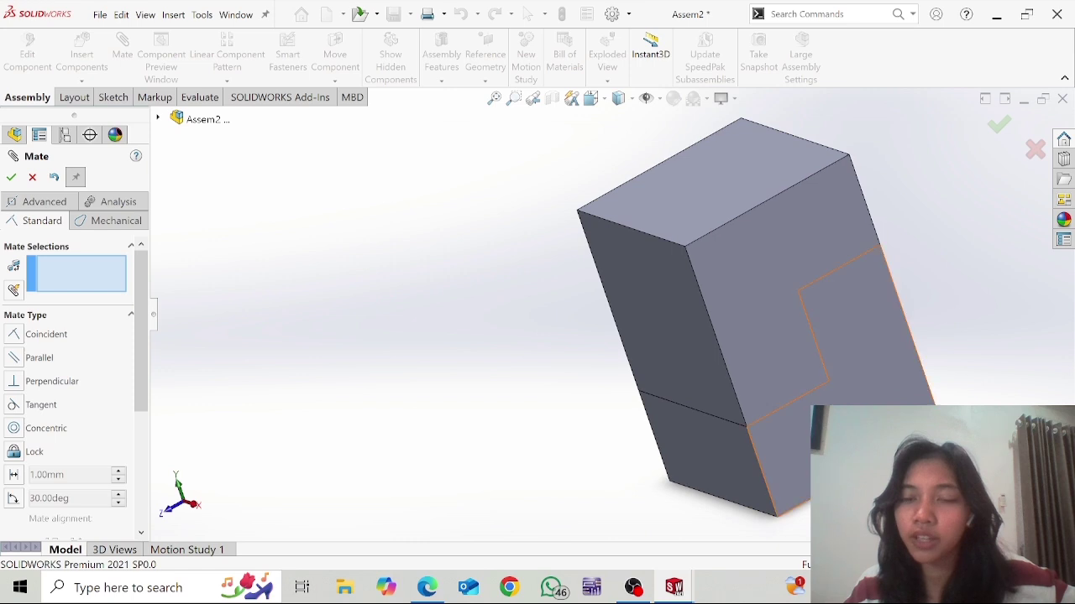
scroll(907, 436, "up", 2)
scroll(933, 445, "down", 2)
scroll(924, 441, "up", 1)
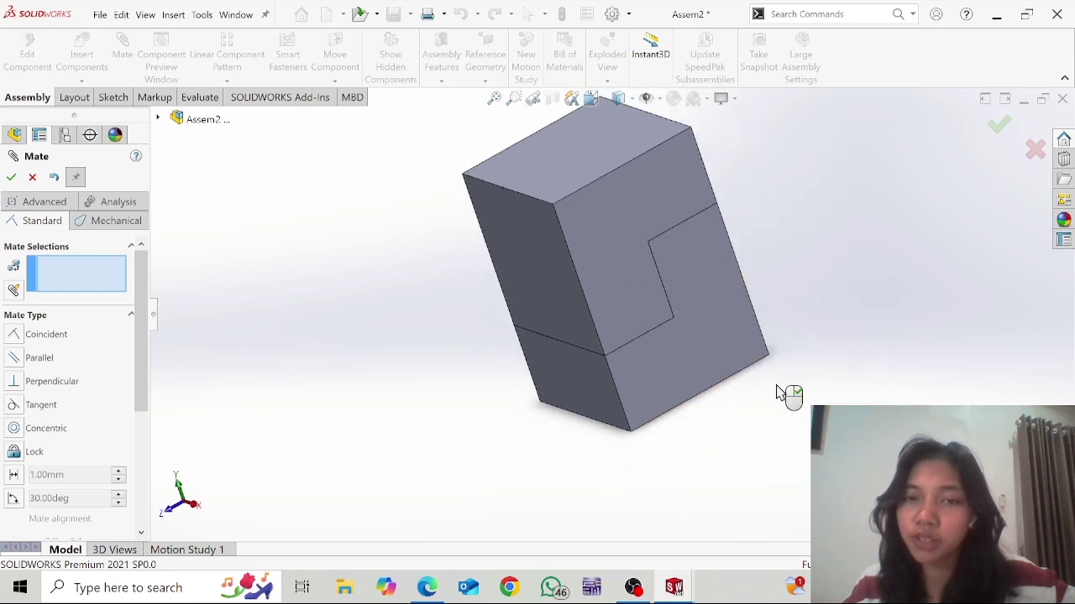
left_click(99, 15)
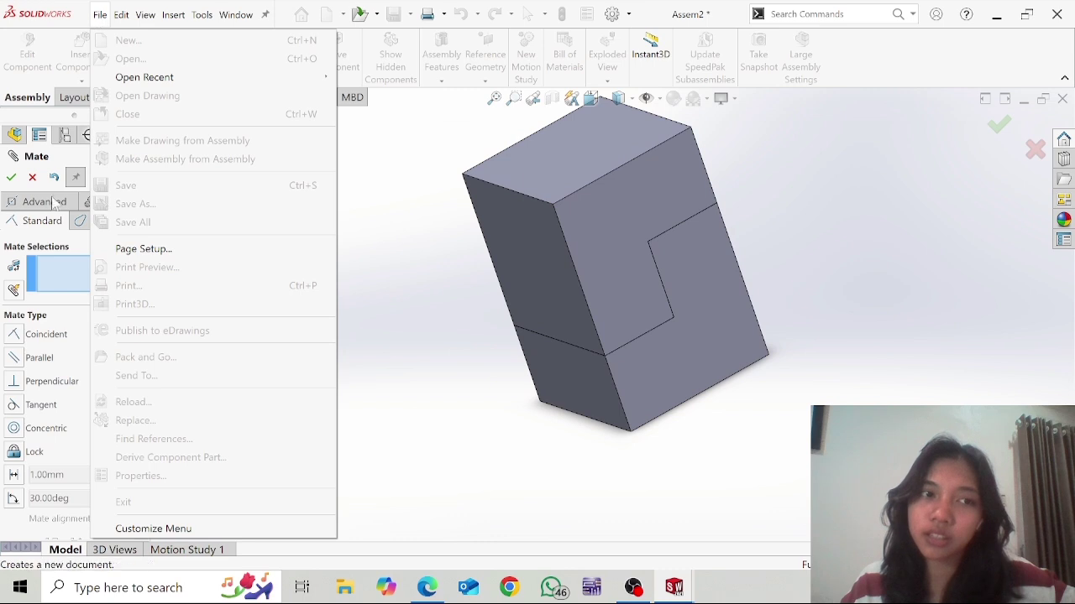
left_click(28, 173)
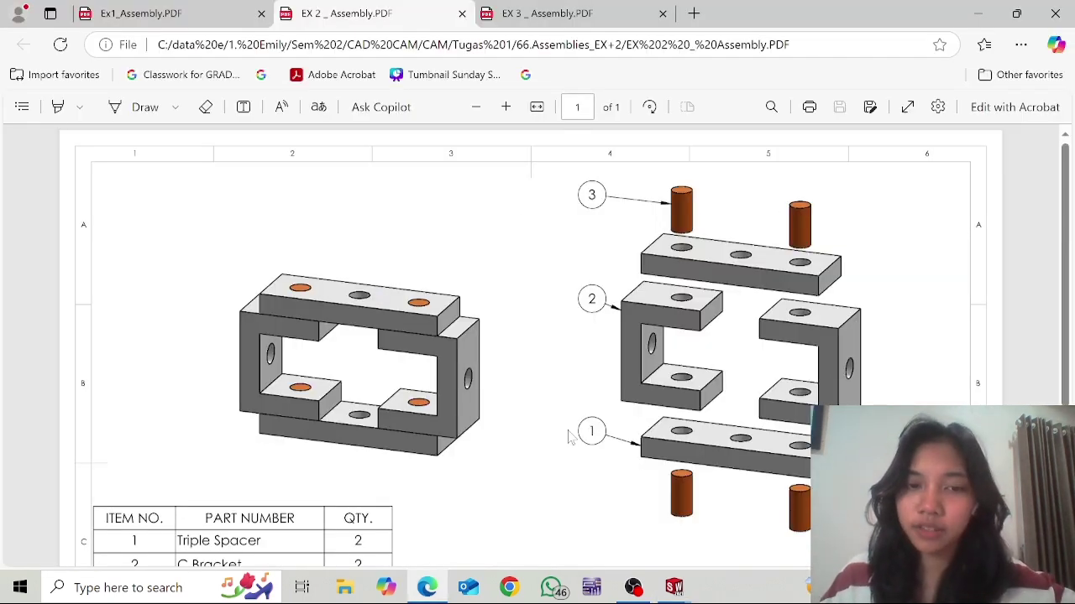
Consult the EX 2 _ Assembly drawing and place Triple Spacer from the 66.Assemblies_EX+2 folder as the first component
scroll(562, 435, "down", 1)
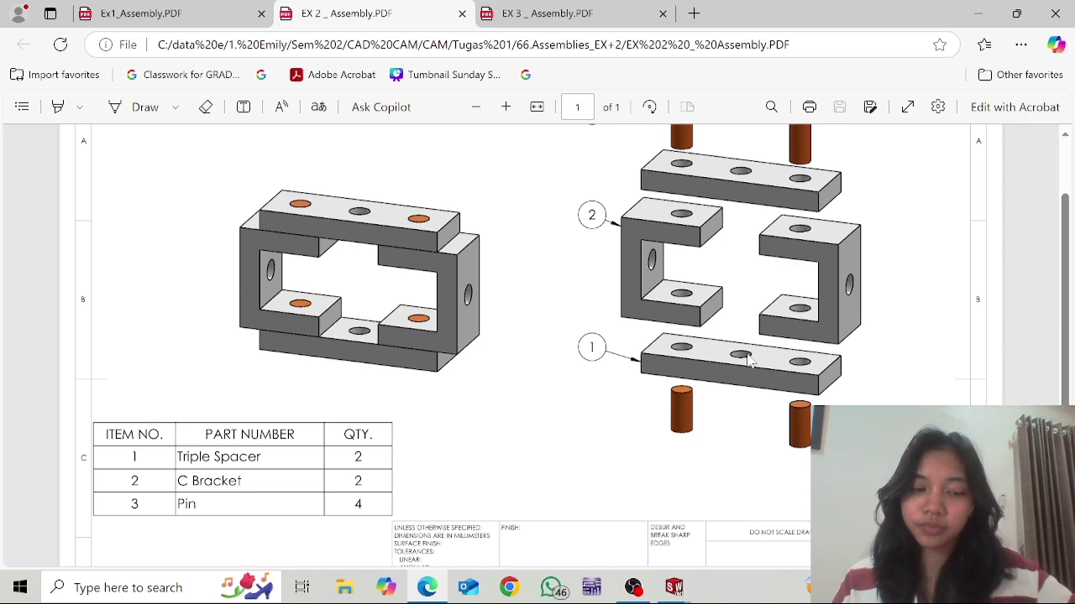
key("alt+Tab")
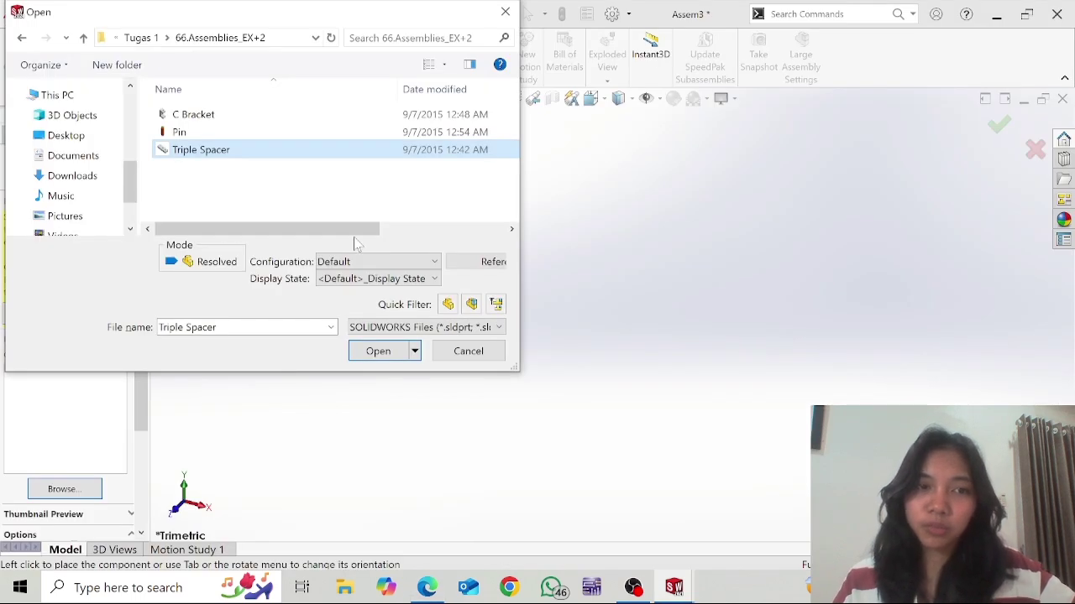
left_click(380, 351)
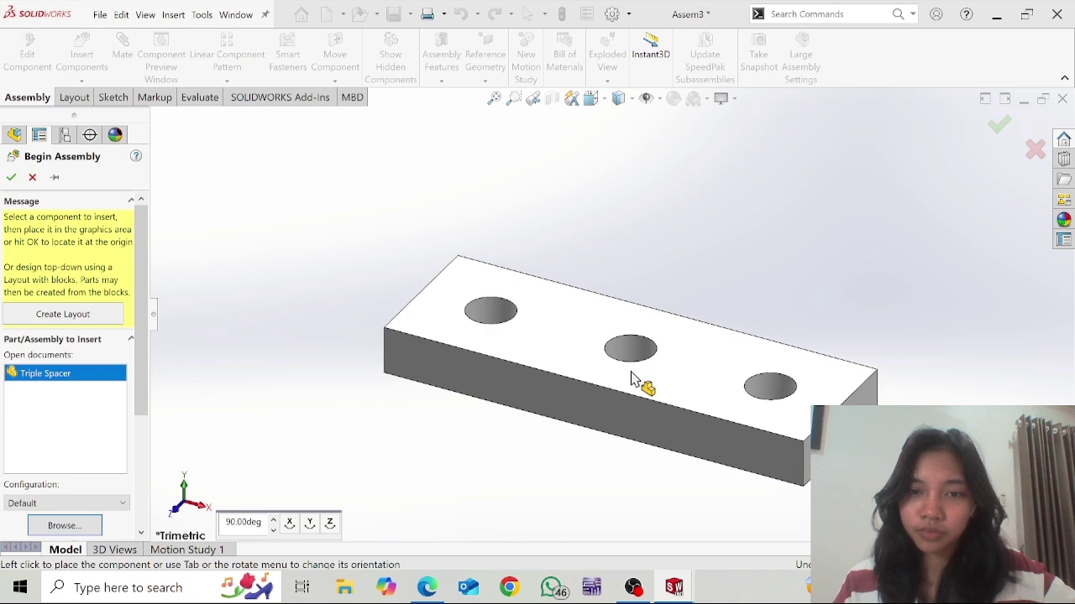
left_click(603, 390)
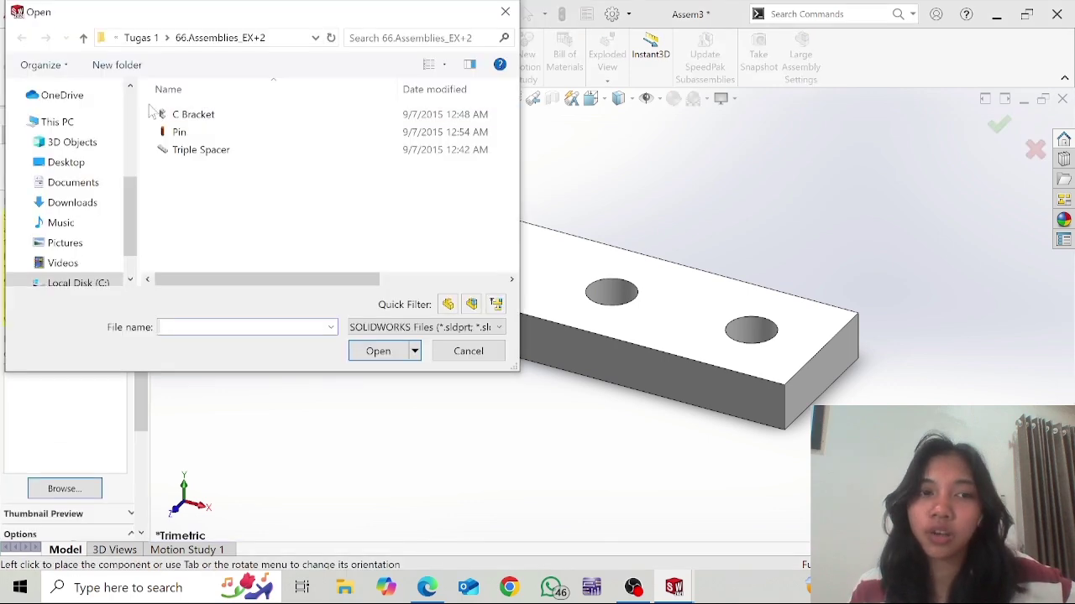
Insert C Bracket and Pin from the 66.Assemblies_EX+2 folder, placing each beside the Triple Spacer
left_click_drag(151, 112, 149, 135)
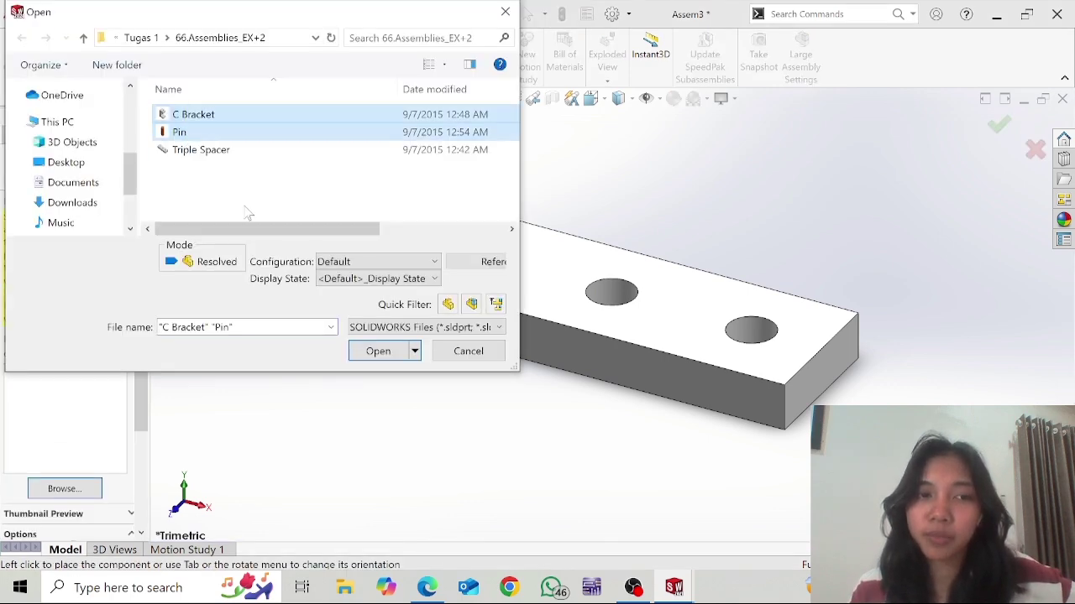
left_click(379, 353)
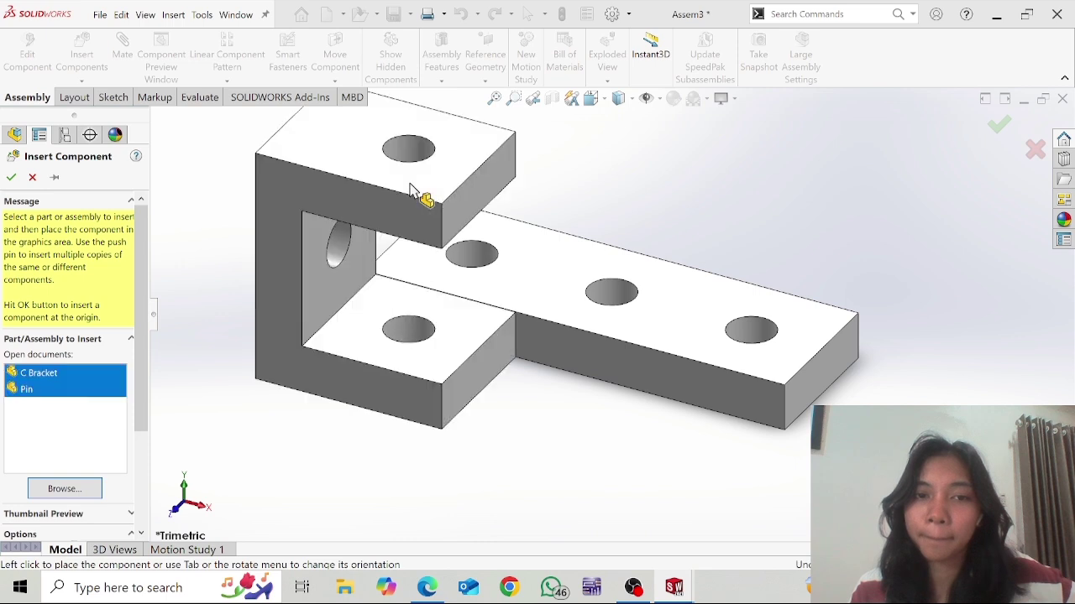
left_click(378, 182)
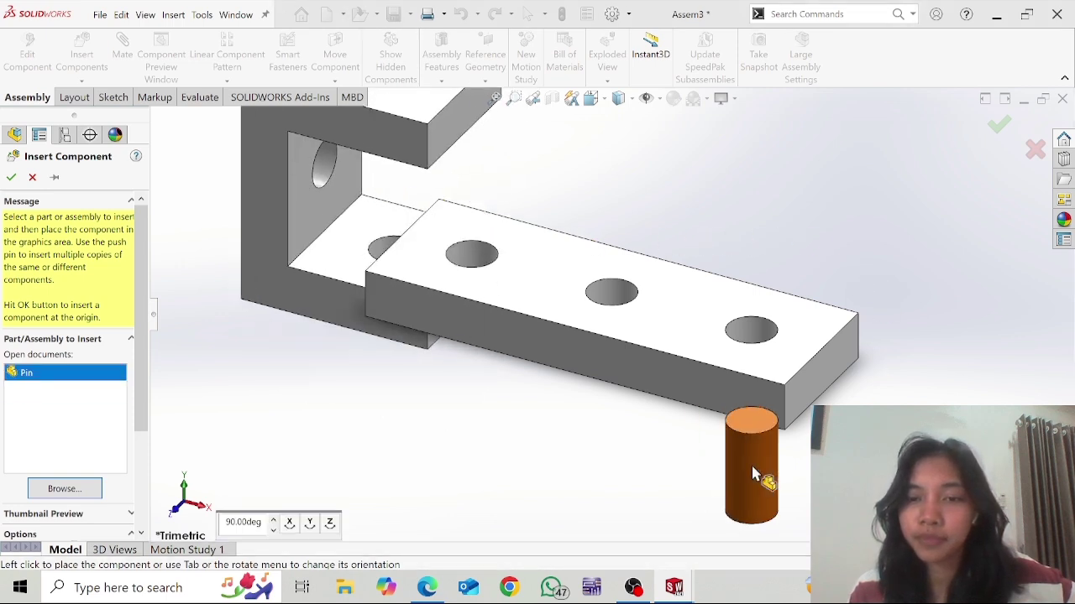
left_click(745, 475)
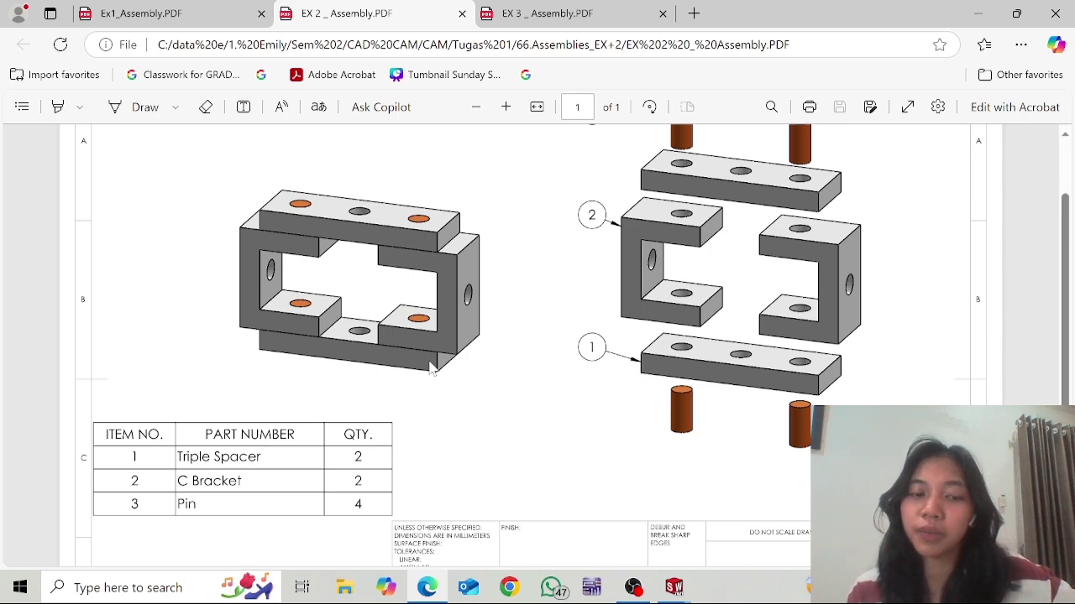
Check the EX 2 drawing and make a second copy of both the Triple Spacer and the C Bracket beside the originals
key("alt+Tab")
key("alt+Tab")
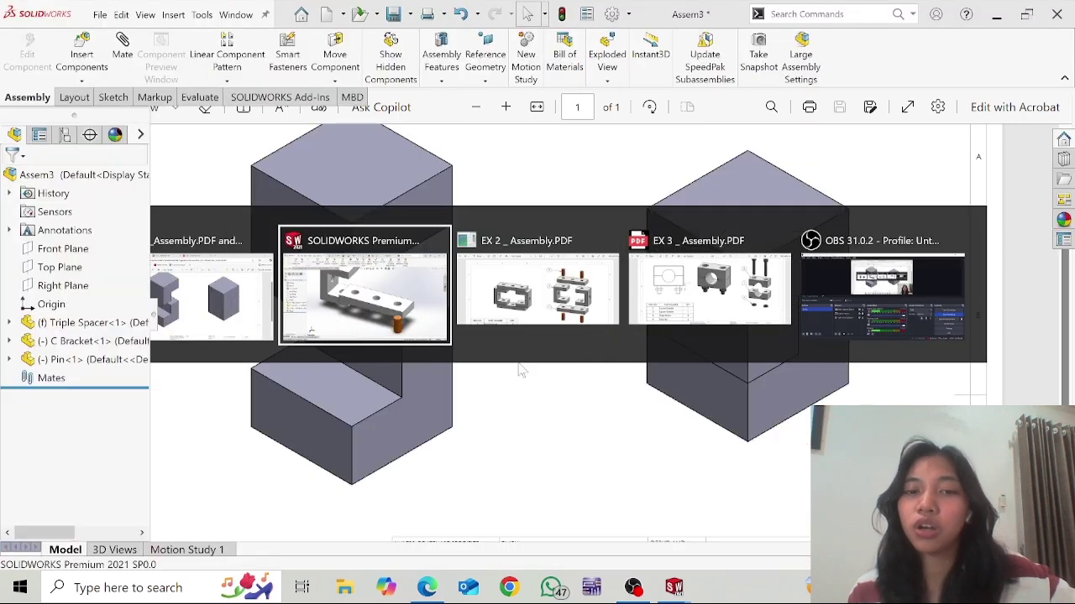
scroll(588, 369, "up", 4)
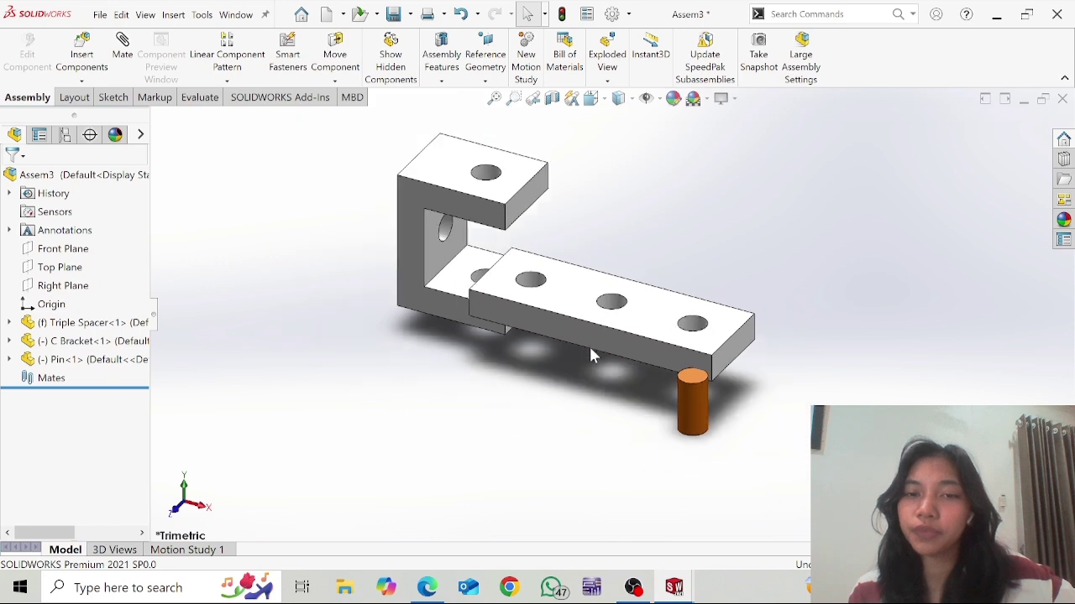
left_click(550, 317)
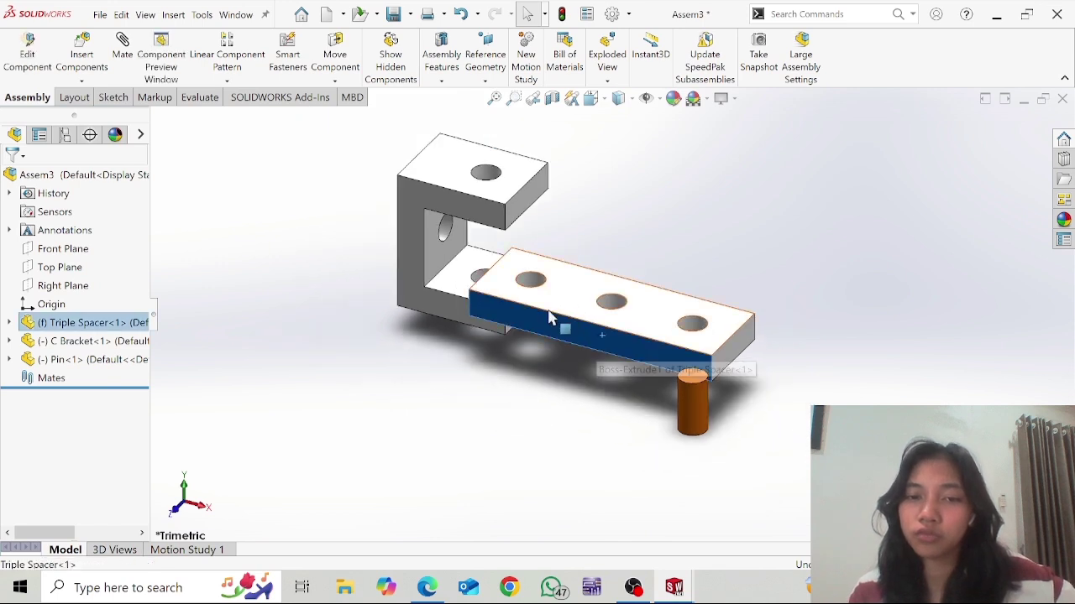
left_click_drag(550, 317, 434, 372, "ctrl")
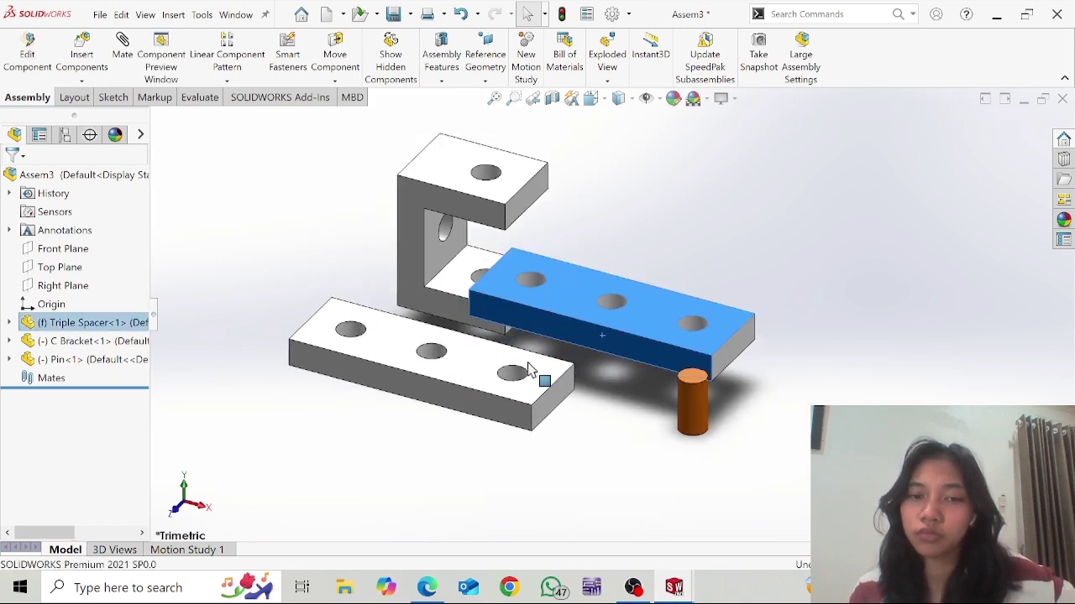
left_click(415, 247, "ctrl")
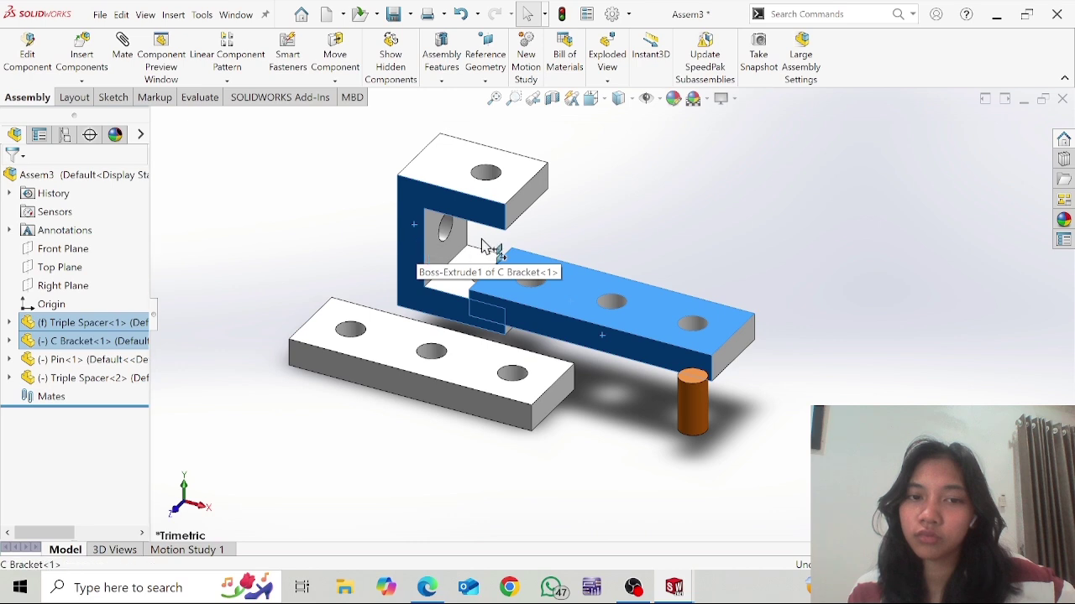
left_click_drag(483, 245, 712, 225, "ctrl")
Make three more copies of the Pin in front of the Triple Spacers
left_click(695, 429, "ctrl")
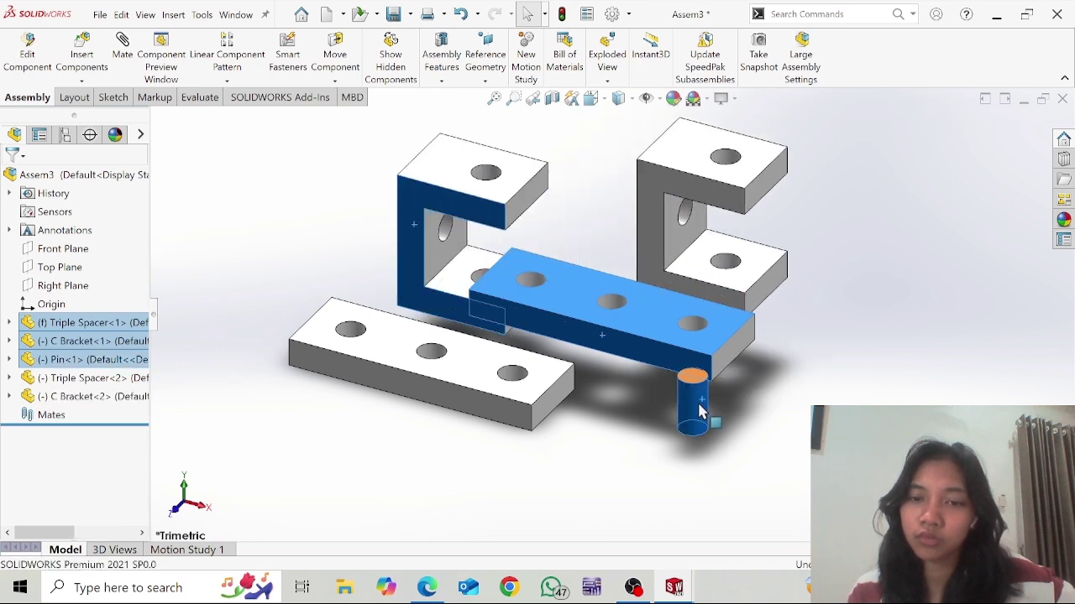
left_click_drag(601, 443, 601, 444, "ctrl")
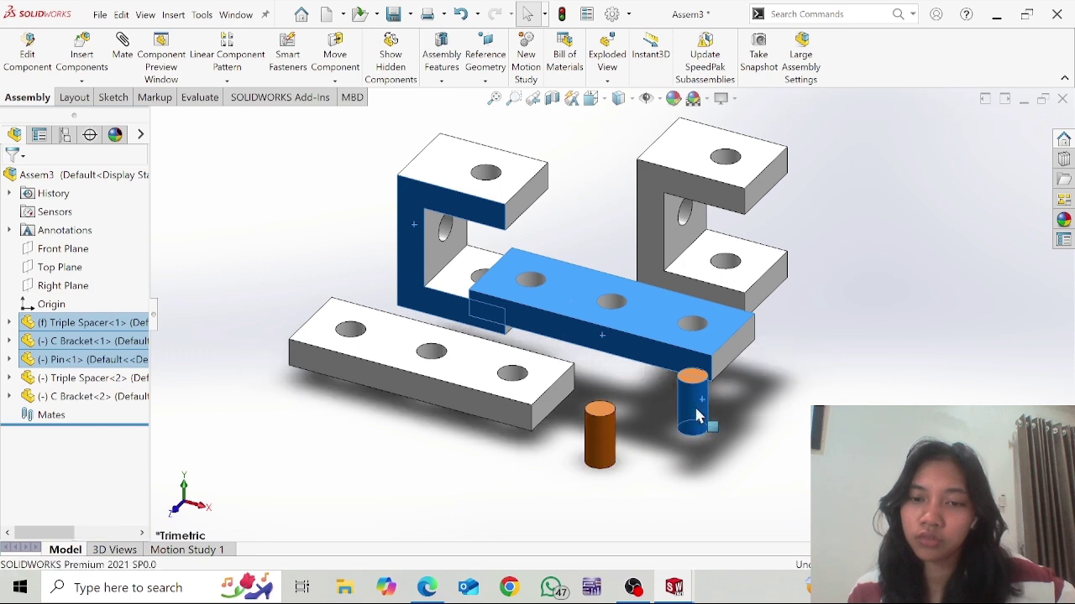
left_click_drag(695, 417, 645, 442, "ctrl")
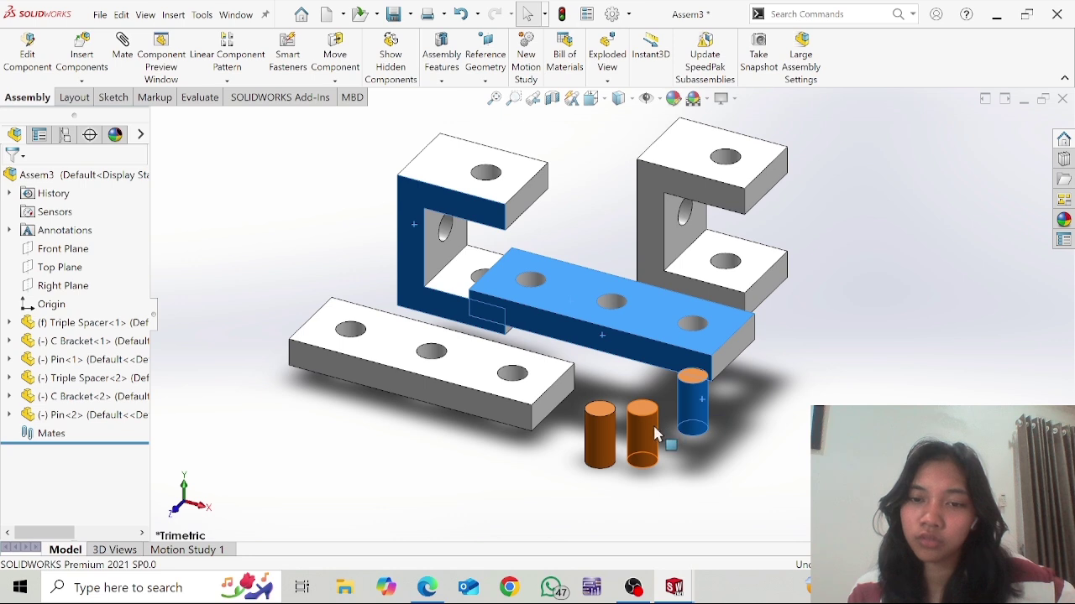
left_click_drag(655, 434, 555, 472, "ctrl")
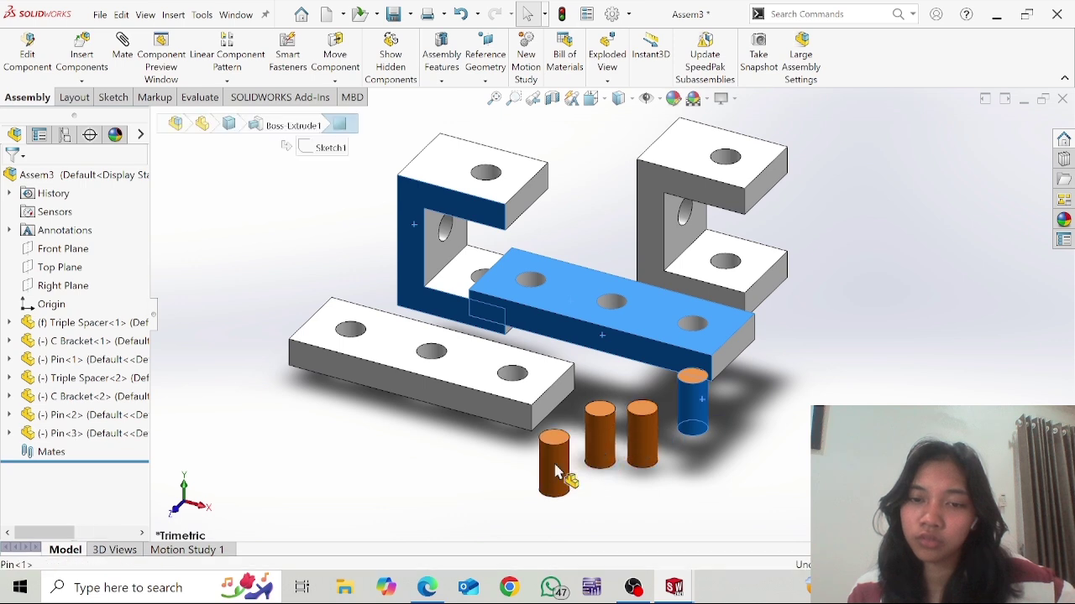
Rotate the copied C Bracket about its vertical axis so its opening faces the first bracket
scroll(623, 327, "up", 2)
scroll(684, 295, "down", 2)
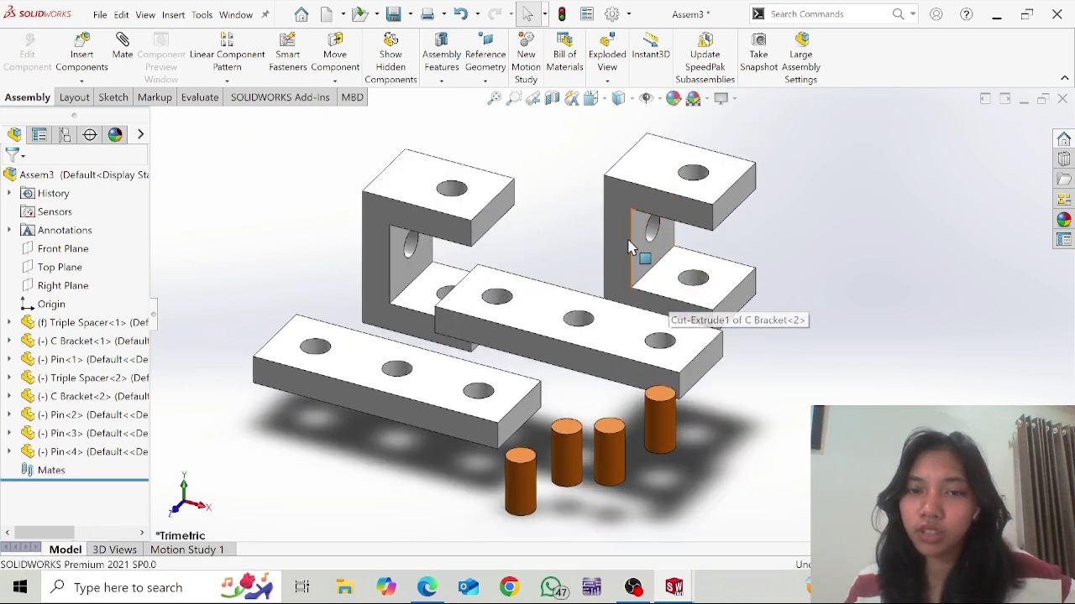
right_click_drag(640, 256, 890, 500)
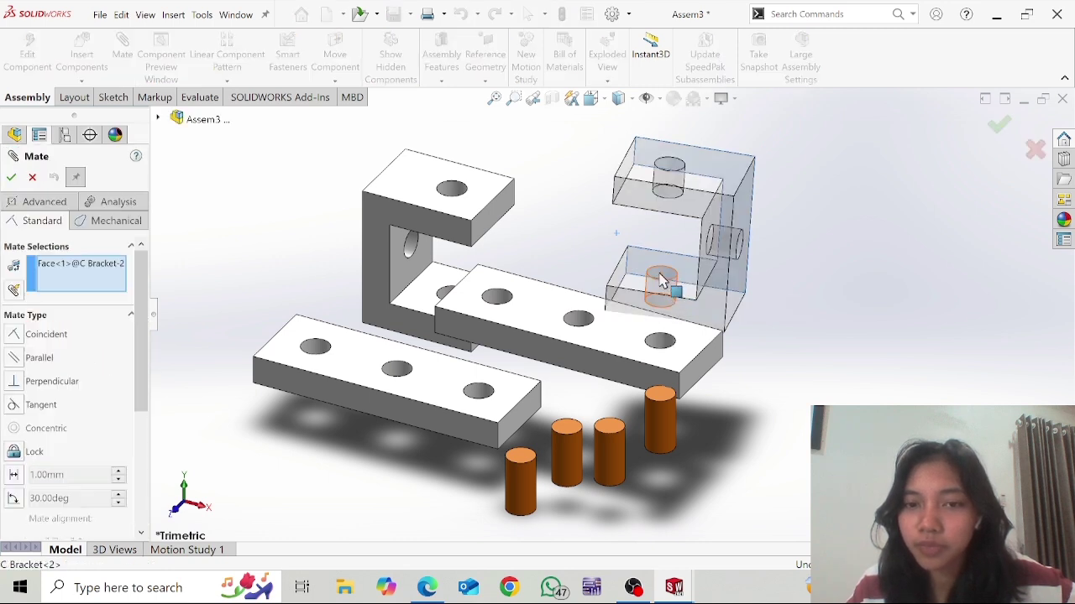
Add a concentric mate between the copied C Bracket's lower hole and the end hole of the fixed Triple Spacer
right_click(98, 277)
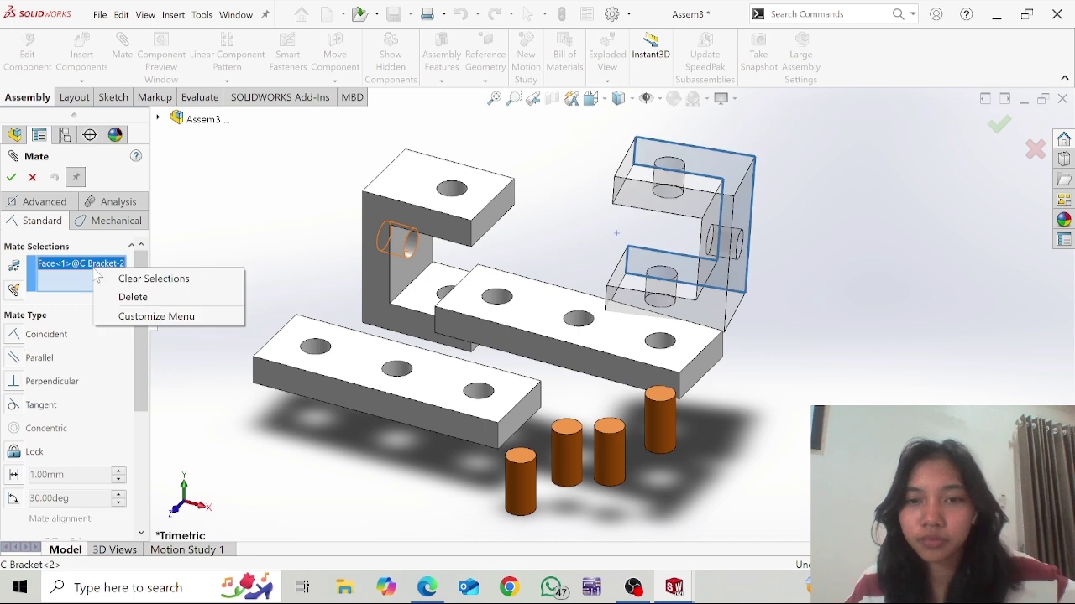
left_click(134, 297)
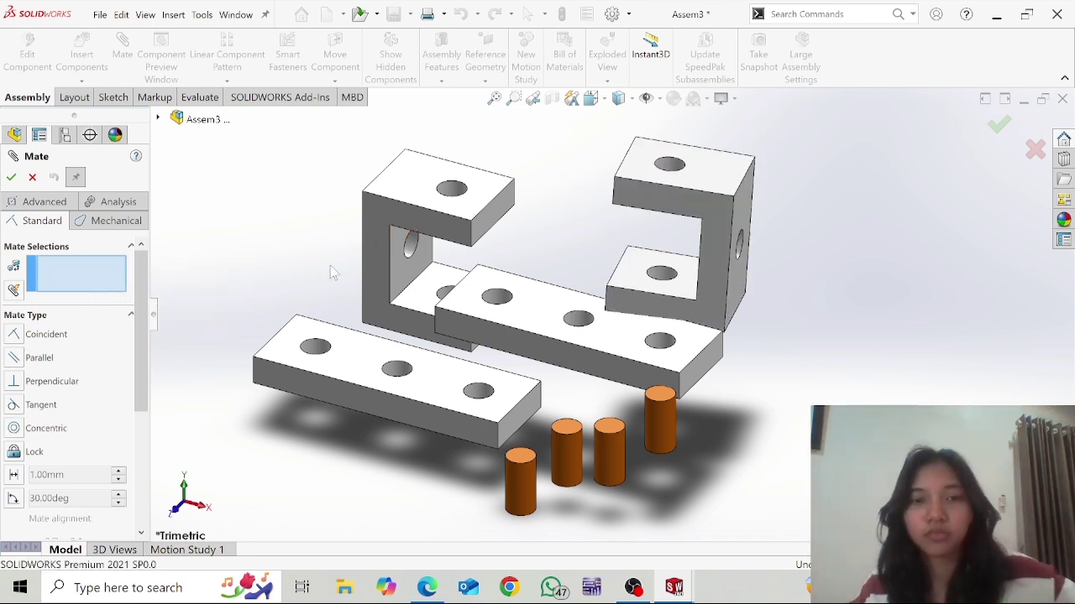
left_click(658, 284)
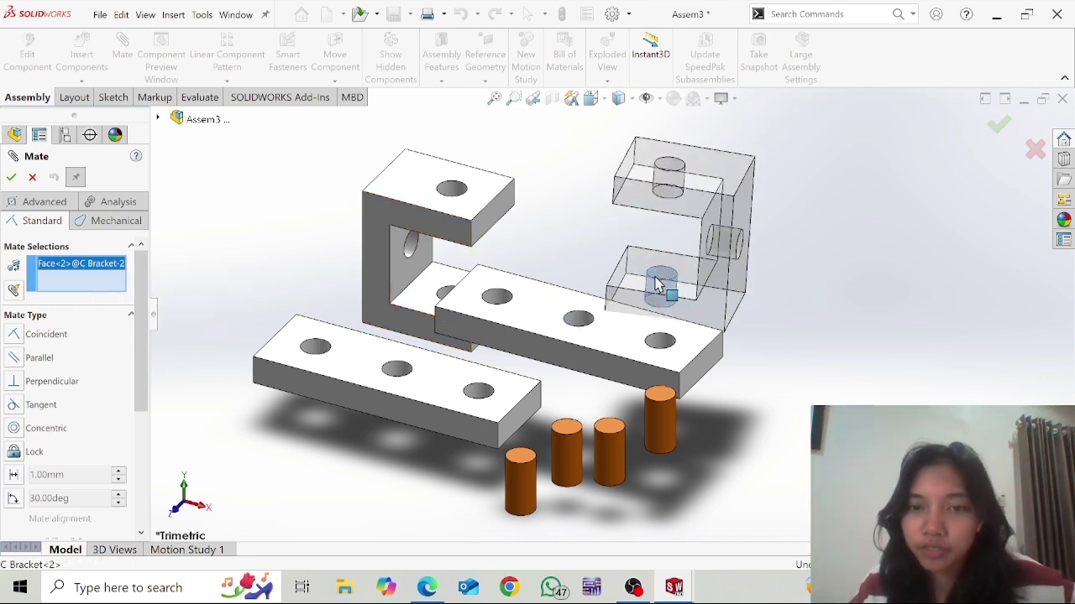
left_click(658, 349)
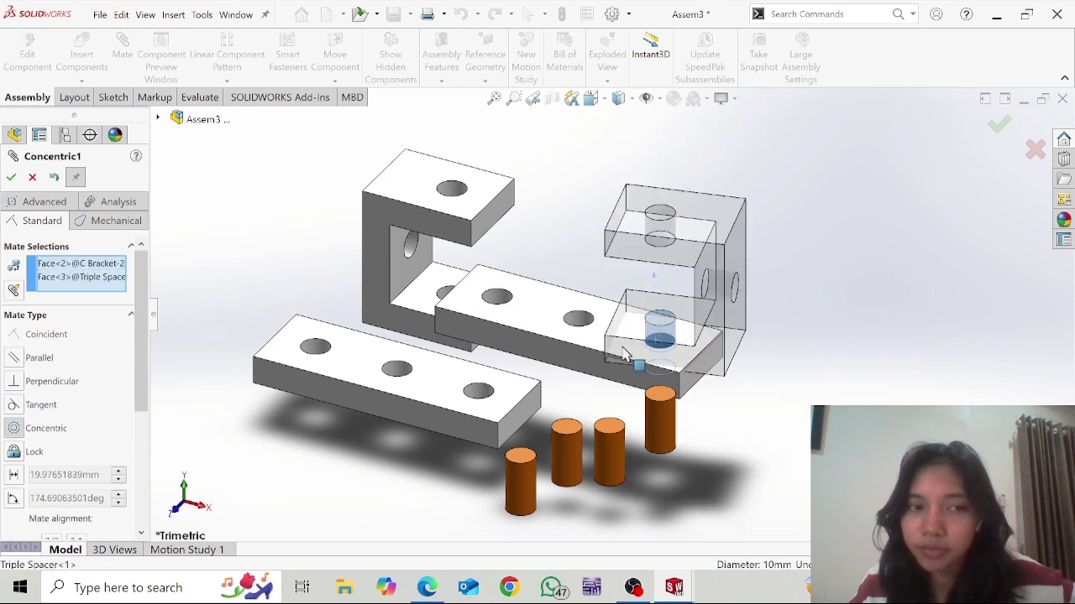
left_click(11, 177)
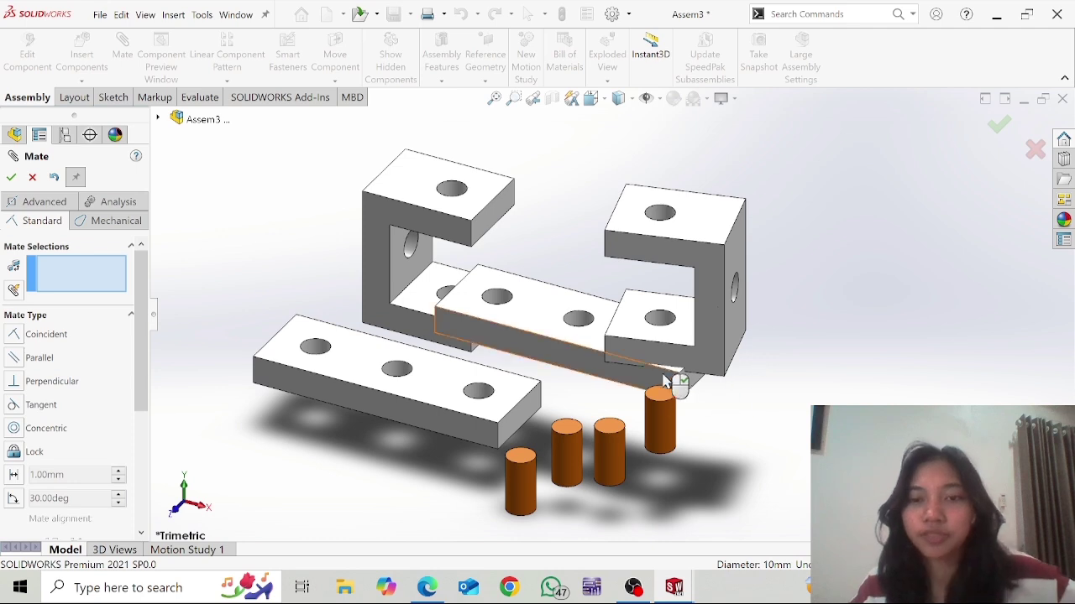
Add a coincident mate between the front face of the copied C Bracket and the long front side face of the fixed Triple Spacer
middle_click_drag(703, 372, 320, 307)
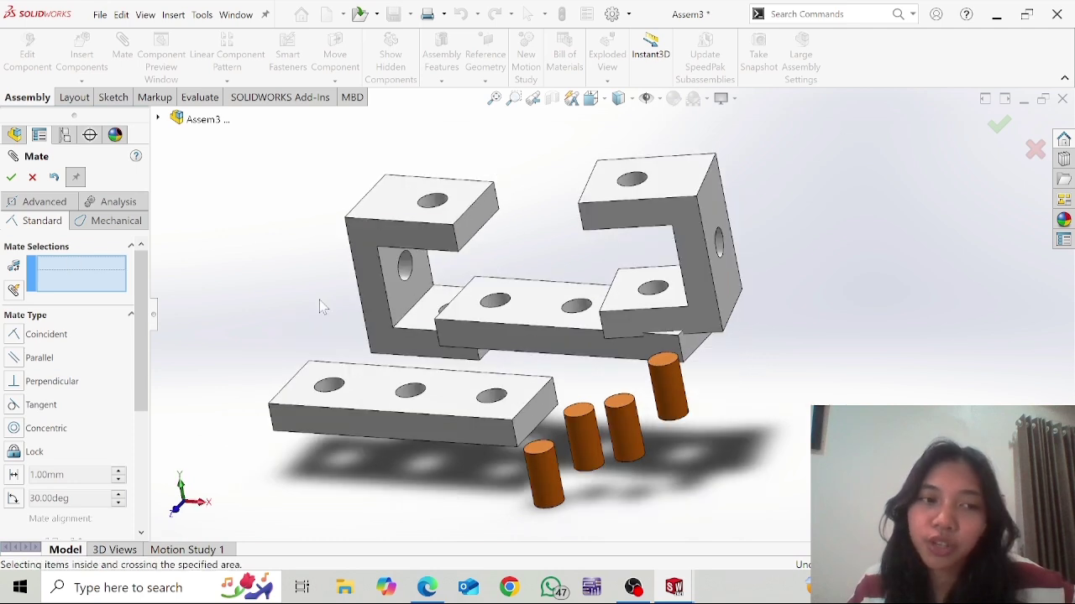
left_click(719, 338)
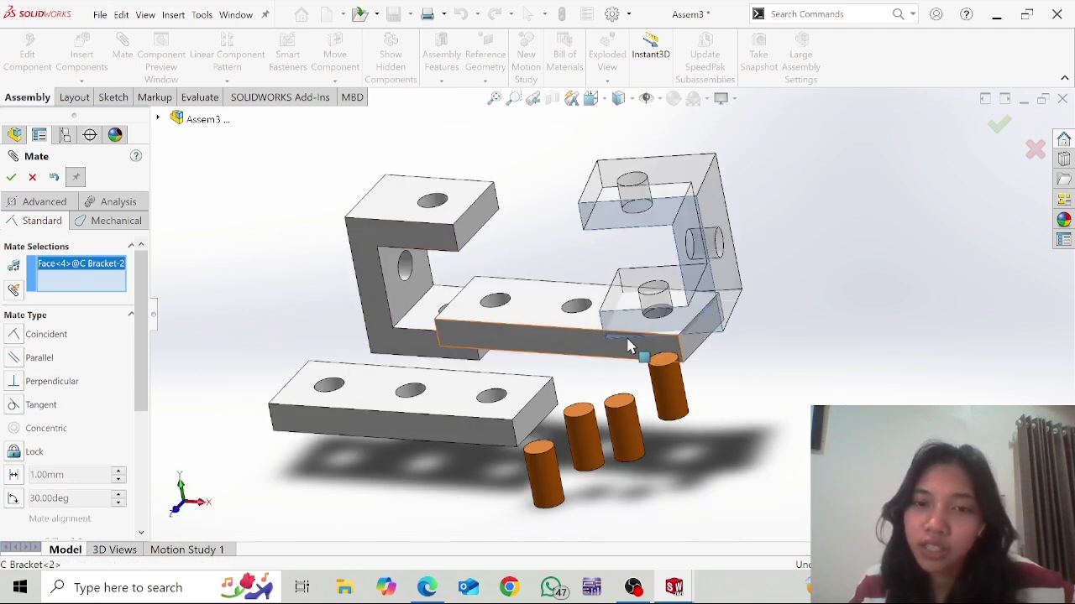
left_click(576, 351)
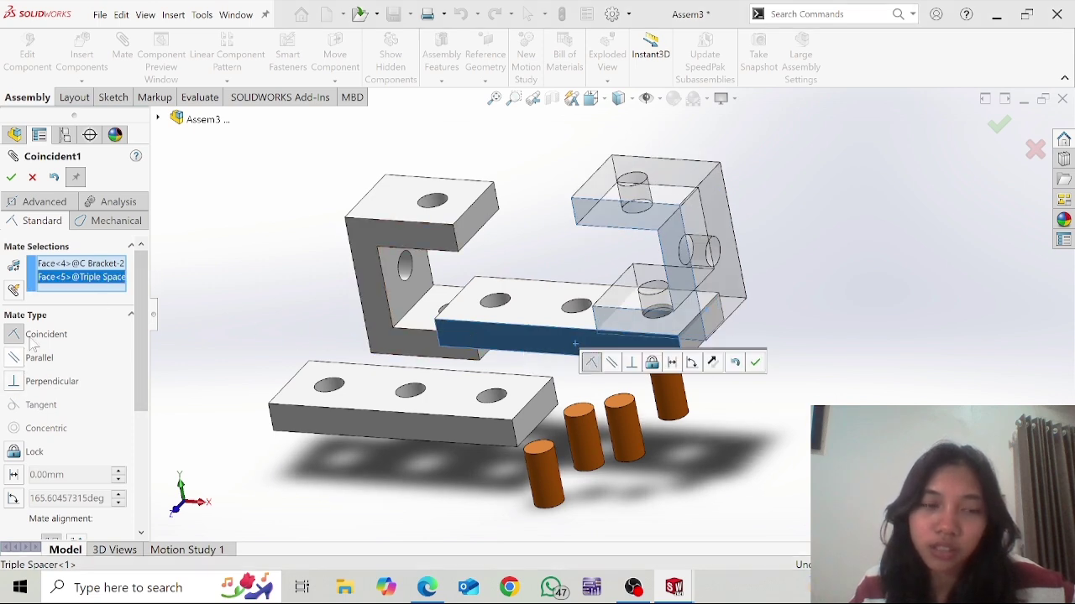
left_click(11, 177)
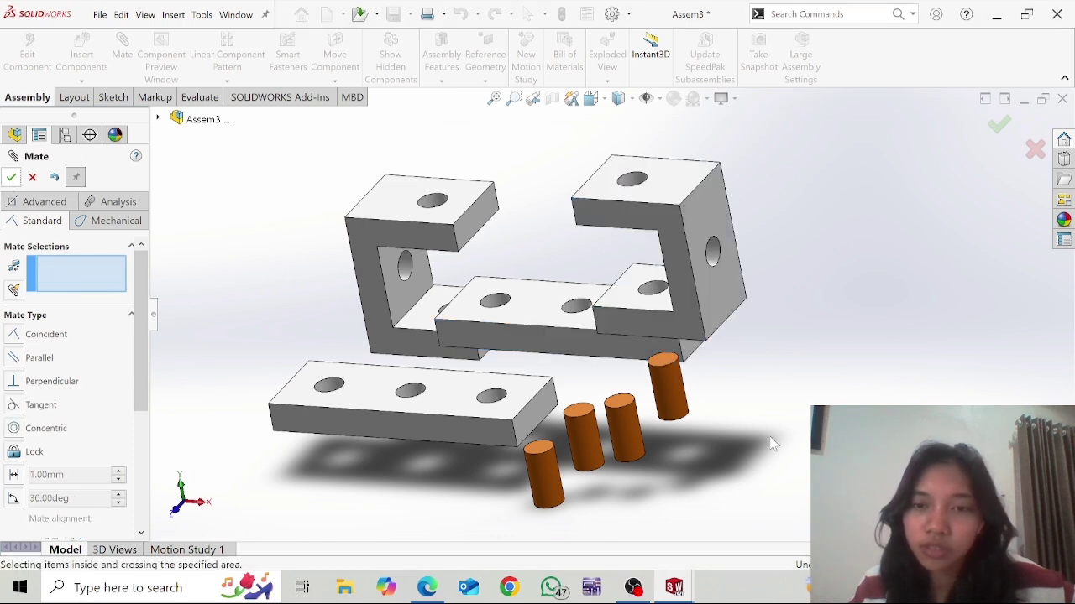
Add a coincident mate between the underside of the copied C Bracket and the top face of the fixed Triple Spacer
middle_click_drag(742, 413, 718, 298)
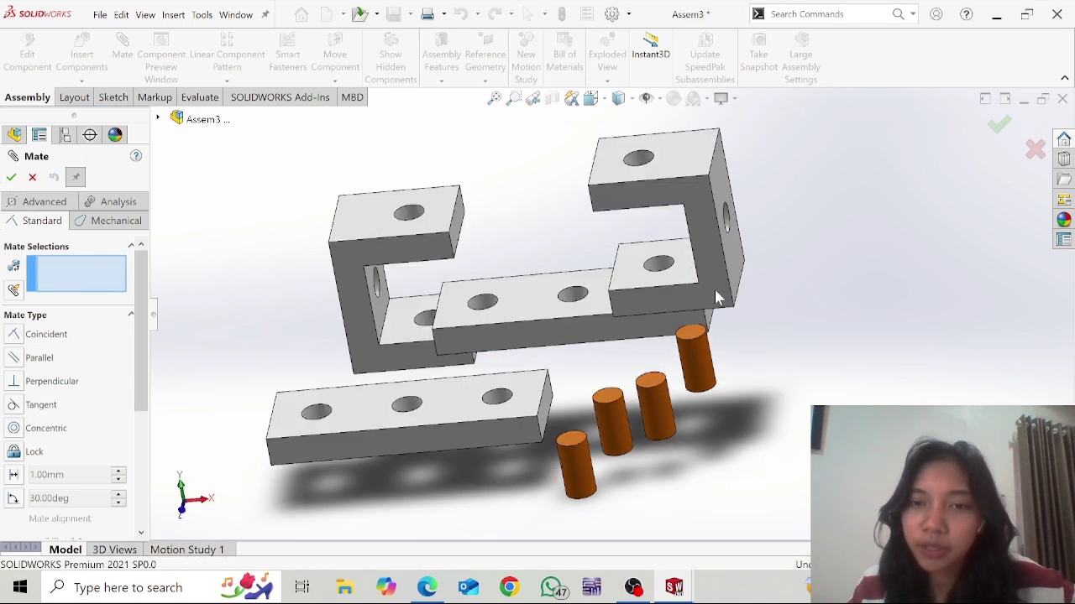
left_click(694, 214)
left_click_drag(704, 226, 730, 300)
middle_click_drag(731, 300, 550, 244)
left_click(601, 201)
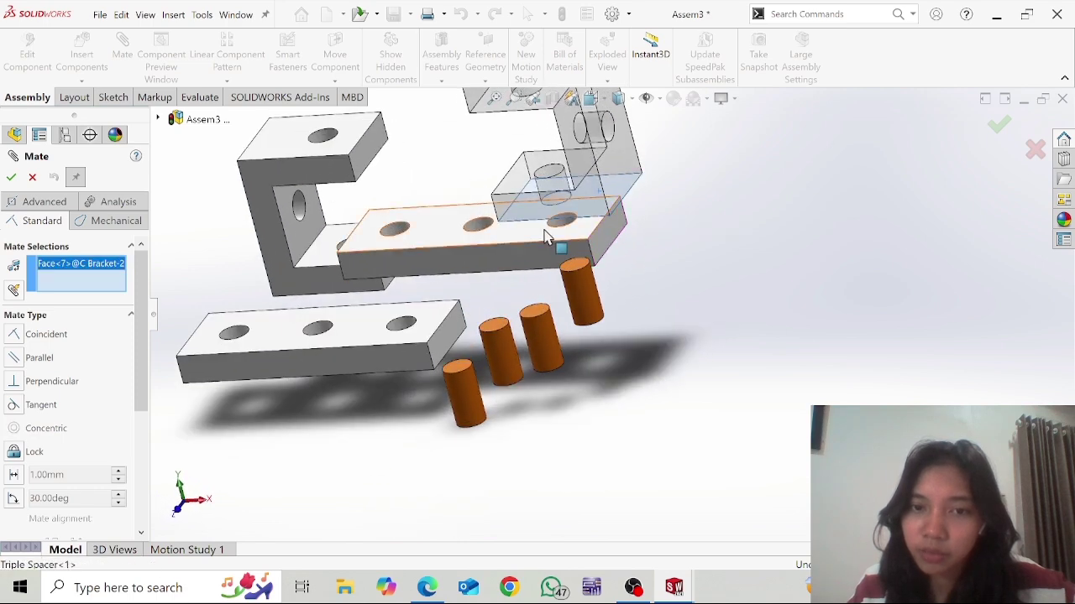
left_click(545, 238)
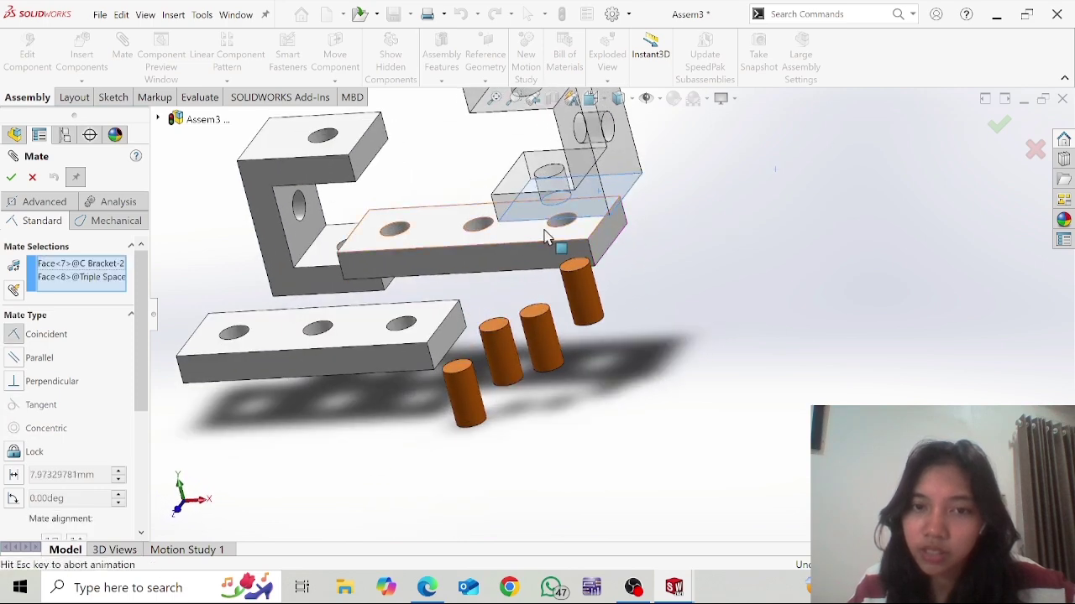
left_click(11, 177)
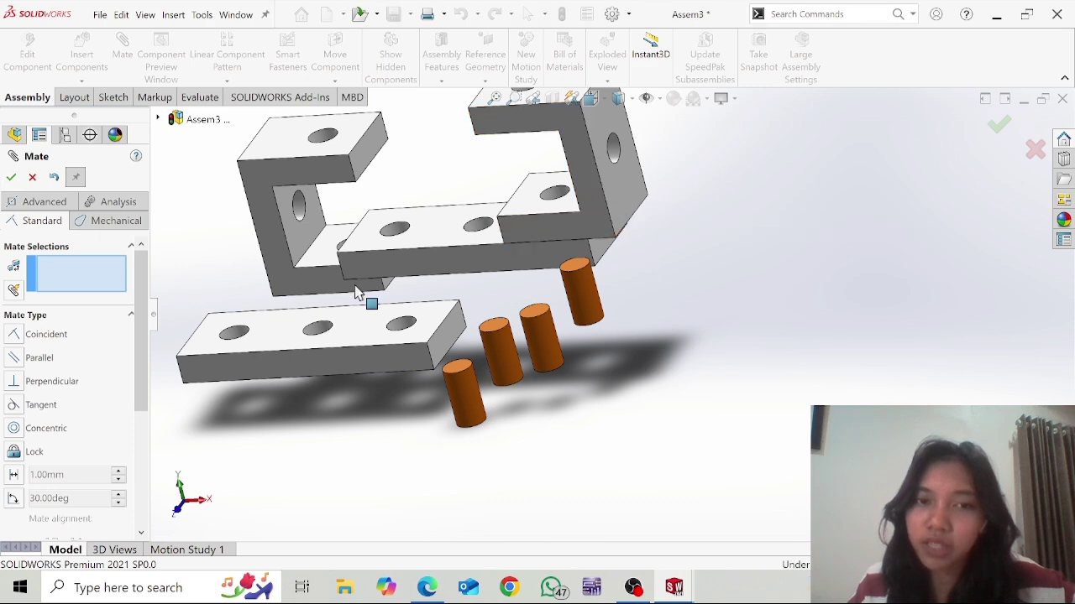
Add a concentric mate between the first C Bracket's lower hole and the free end hole of the fixed Triple Spacer
middle_click_drag(347, 299, 381, 241)
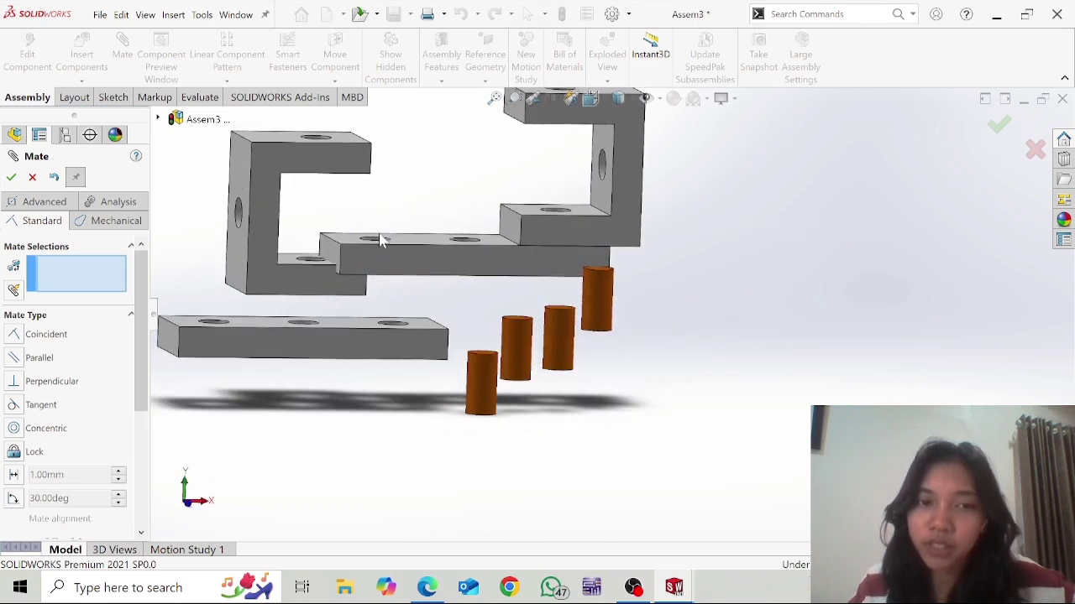
mouse_move(308, 256)
middle_mouse_down()
mouse_move(324, 271)
mouse_move(309, 296)
mouse_move(309, 267)
middle_mouse_up()
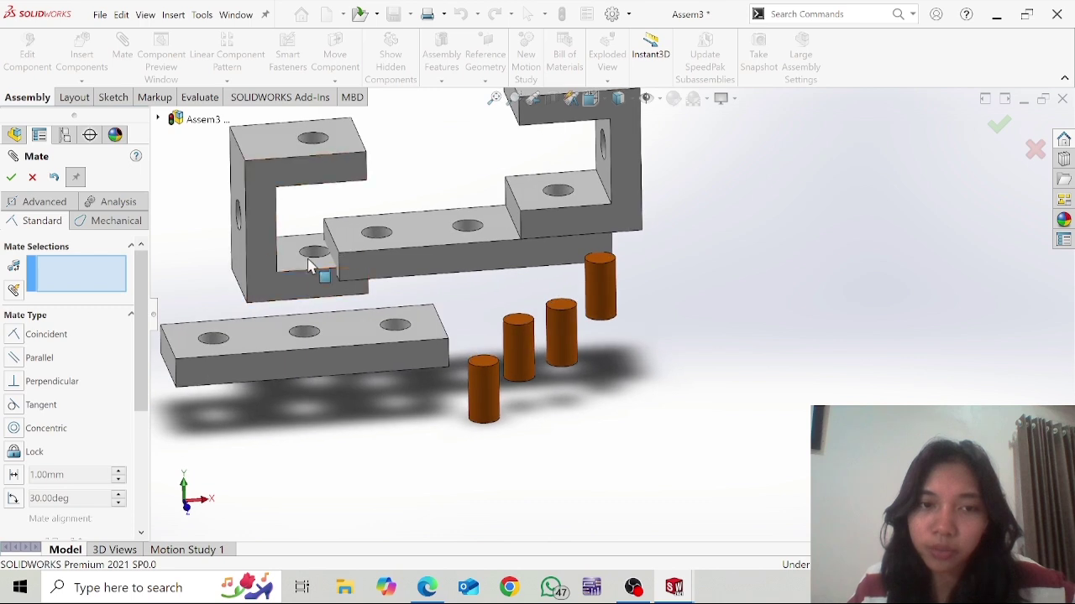
left_click(310, 258)
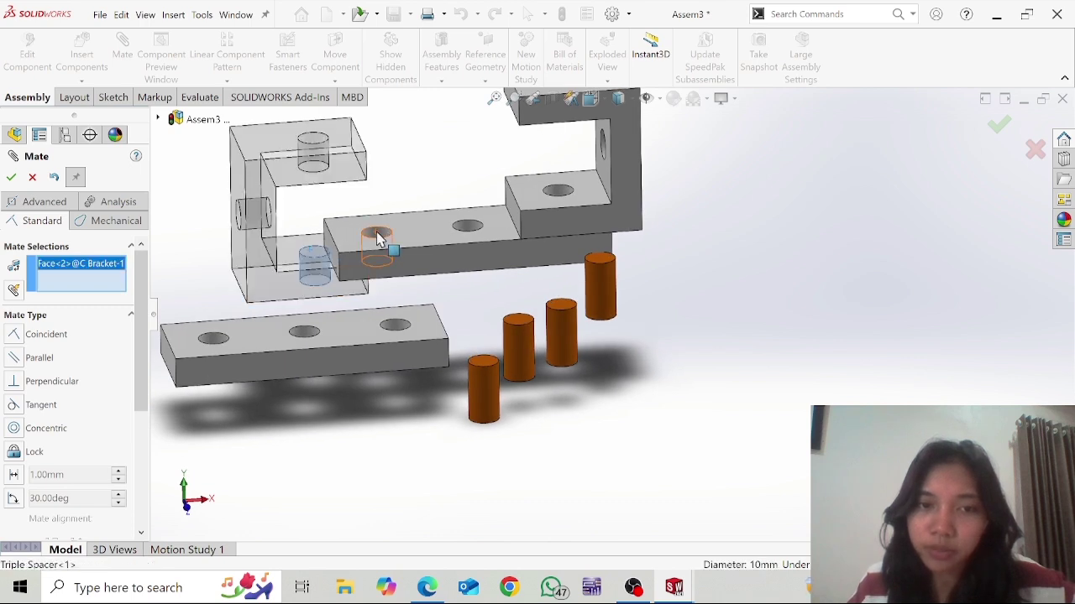
left_click(377, 239)
left_click(12, 178)
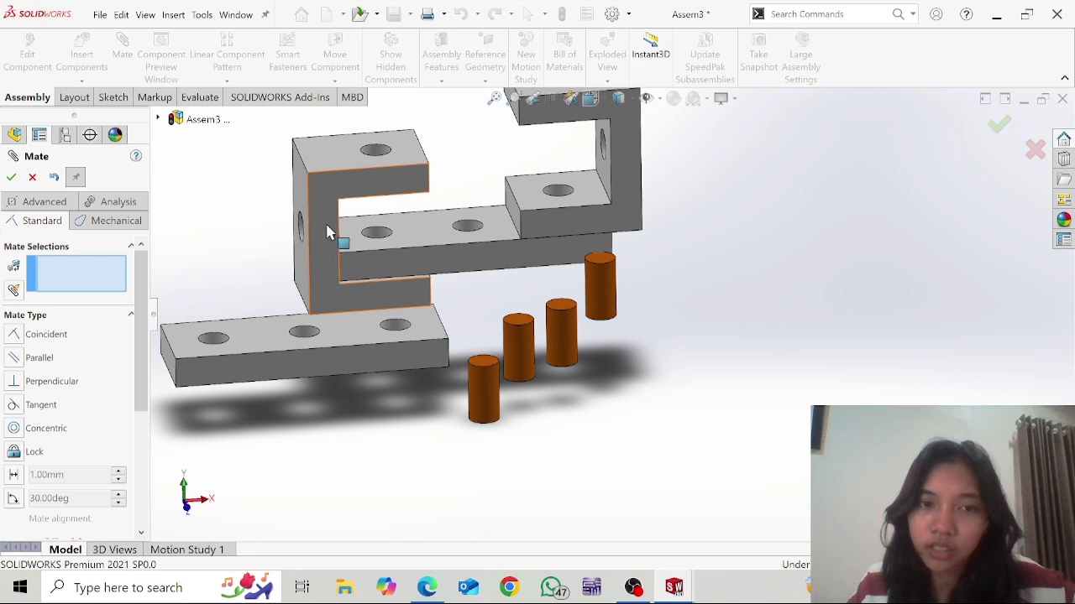
Raise the first C Bracket above the fixed Triple Spacer and mate its underside coincident with the spacer's top face
mouse_move(328, 233)
left_mouse_down()
mouse_move(340, 163)
mouse_move(319, 120)
mouse_move(334, 220)
left_mouse_up()
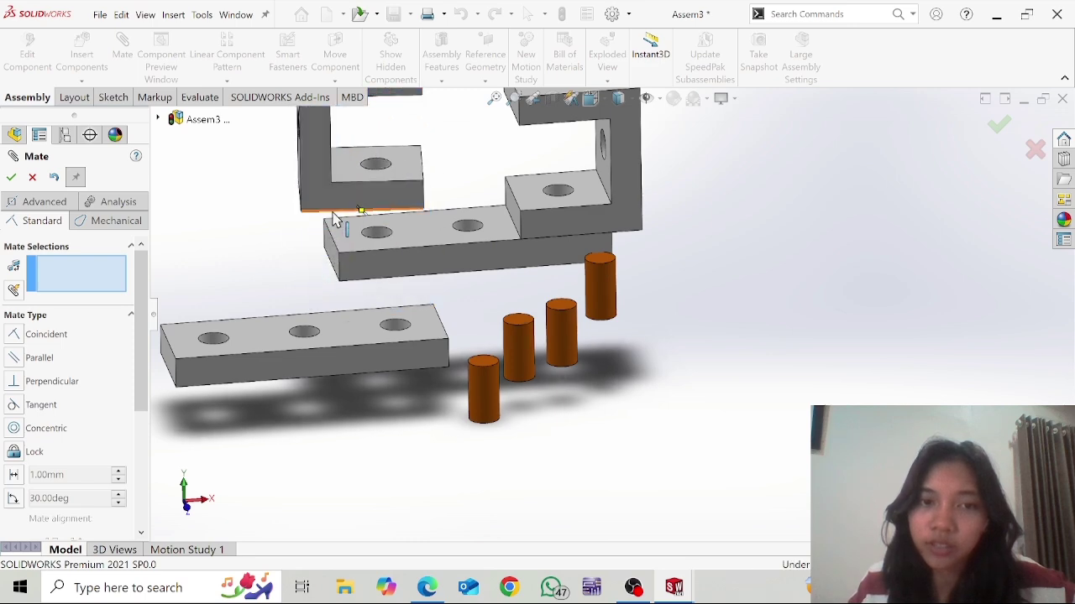
middle_click_drag(333, 214, 333, 122)
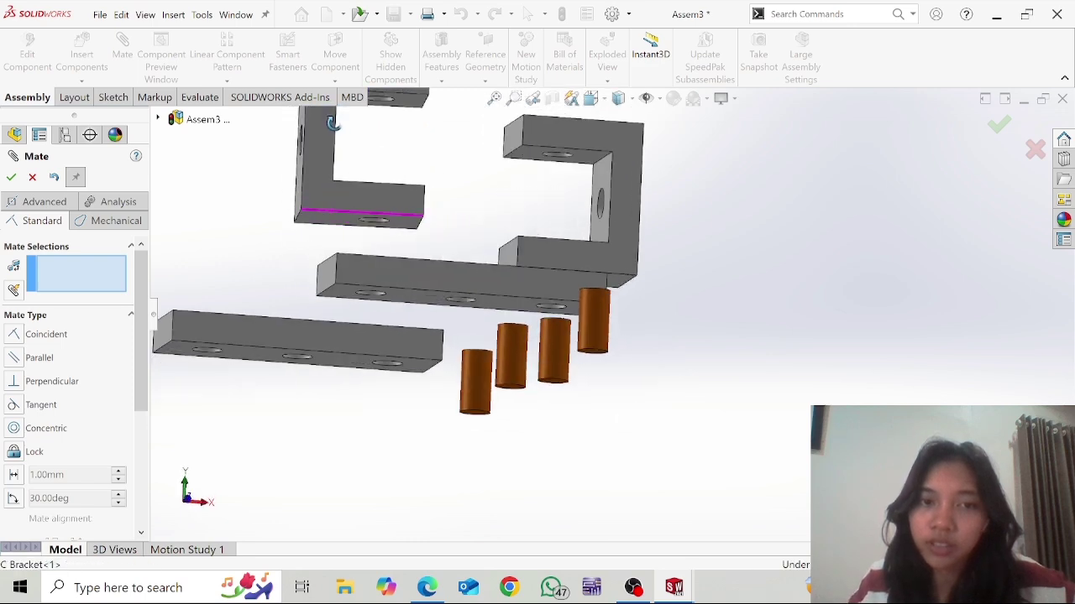
left_click(333, 223)
middle_click_drag(332, 223, 333, 257)
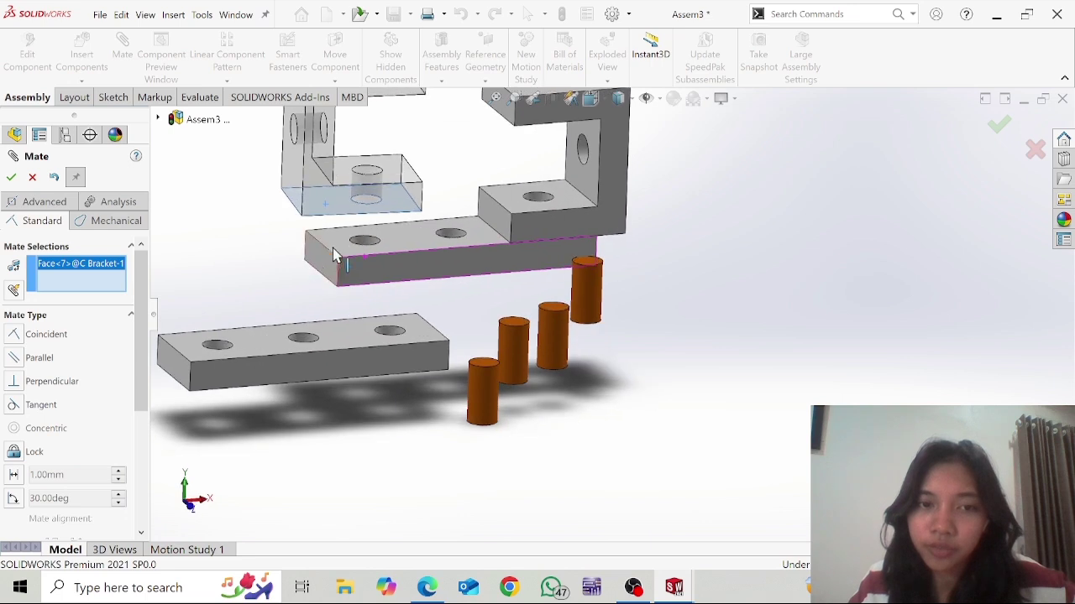
left_click(339, 247)
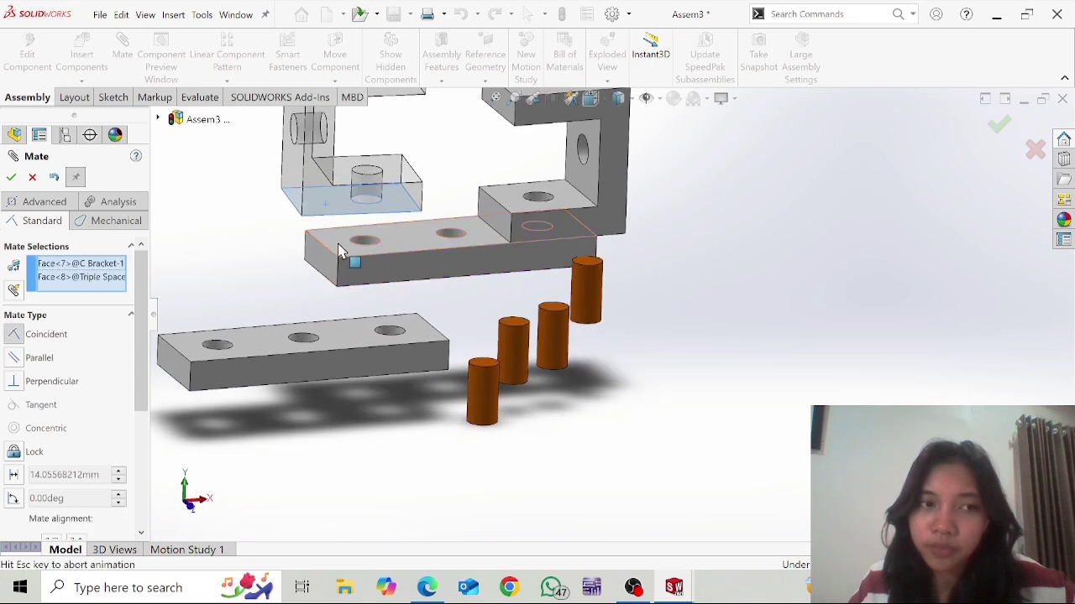
left_click(11, 180)
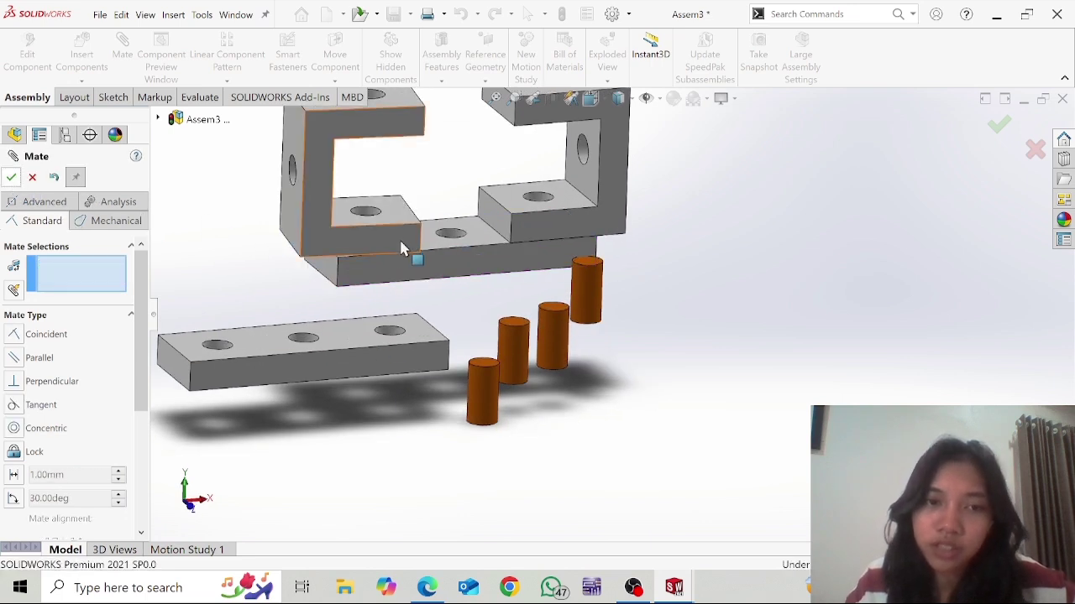
Add a coincident mate between the first C Bracket's front face and the long front side face of the fixed Triple Spacer
left_click(395, 267)
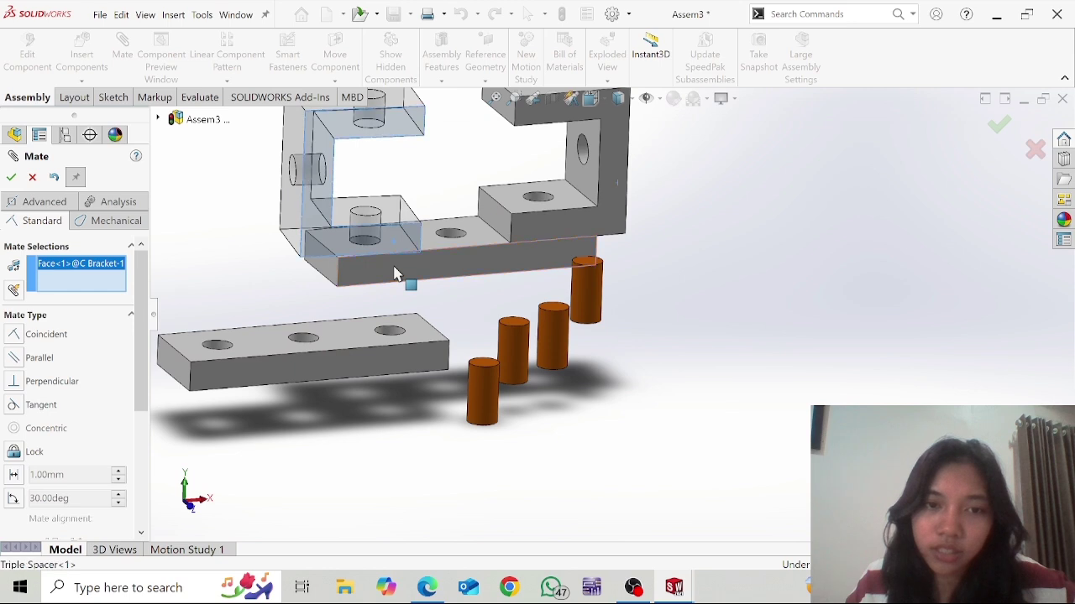
left_click(395, 275)
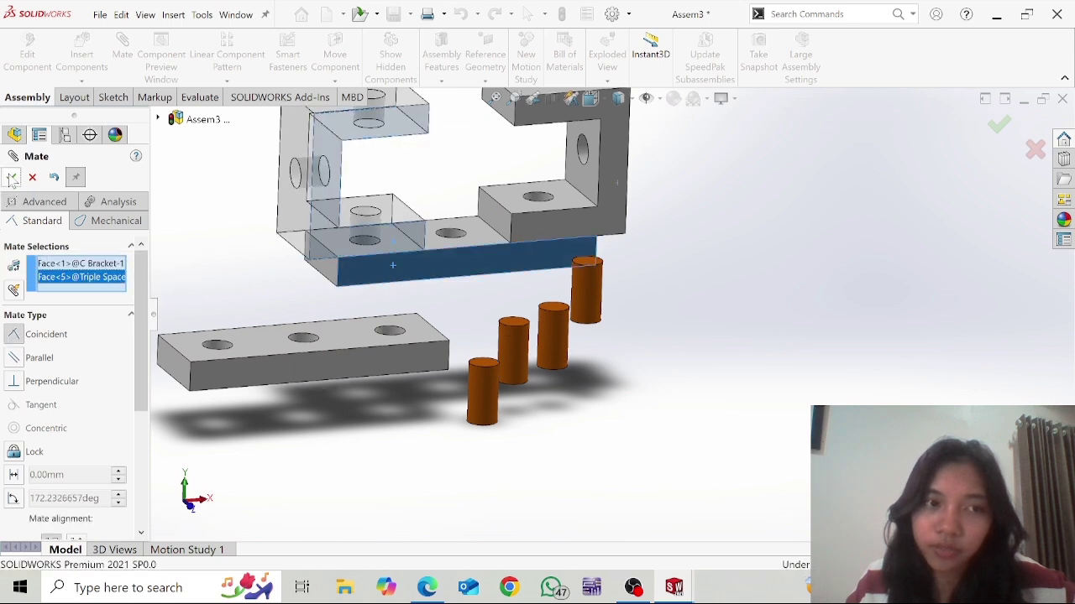
left_click(11, 180)
Add a concentric mate between the copied C Bracket's upper hole and the matching end hole of the second Triple Spacer
scroll(470, 378, "up", 1)
middle_click_drag(554, 415, 525, 467)
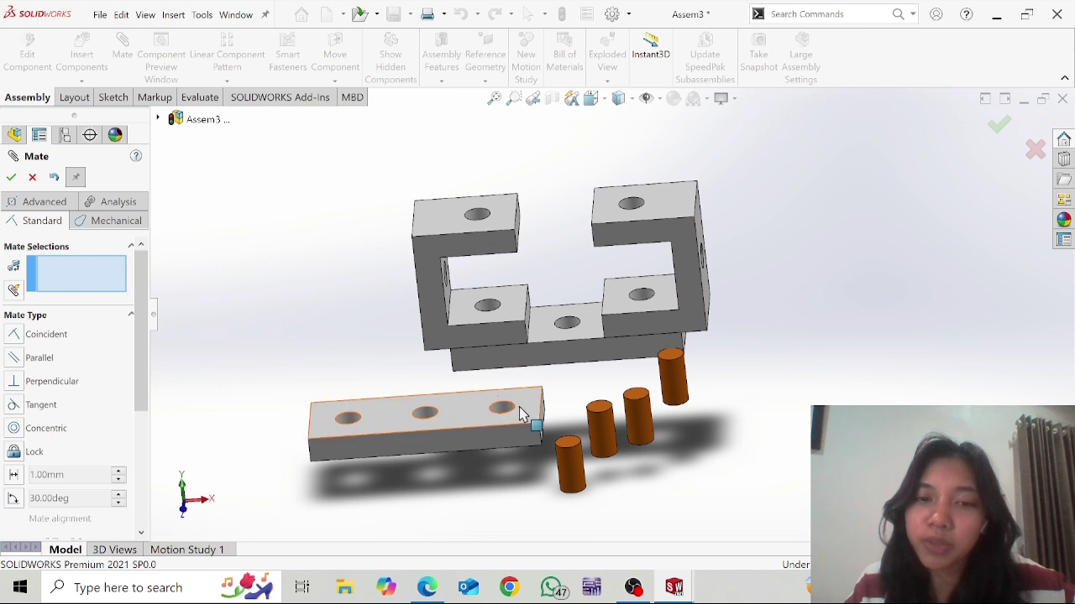
left_click(635, 211)
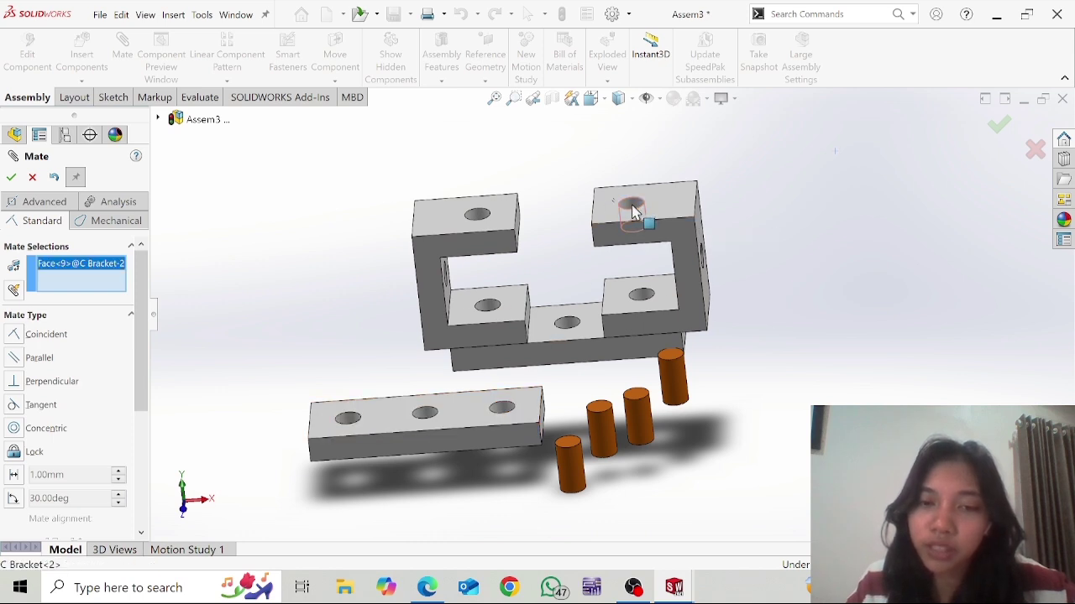
left_click(504, 411)
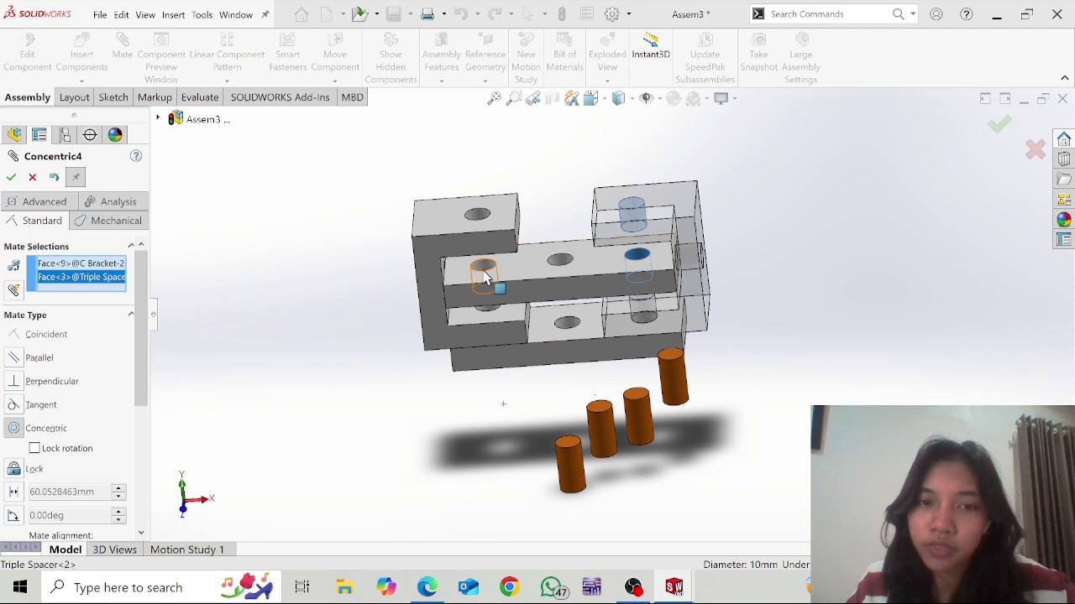
left_click(11, 177)
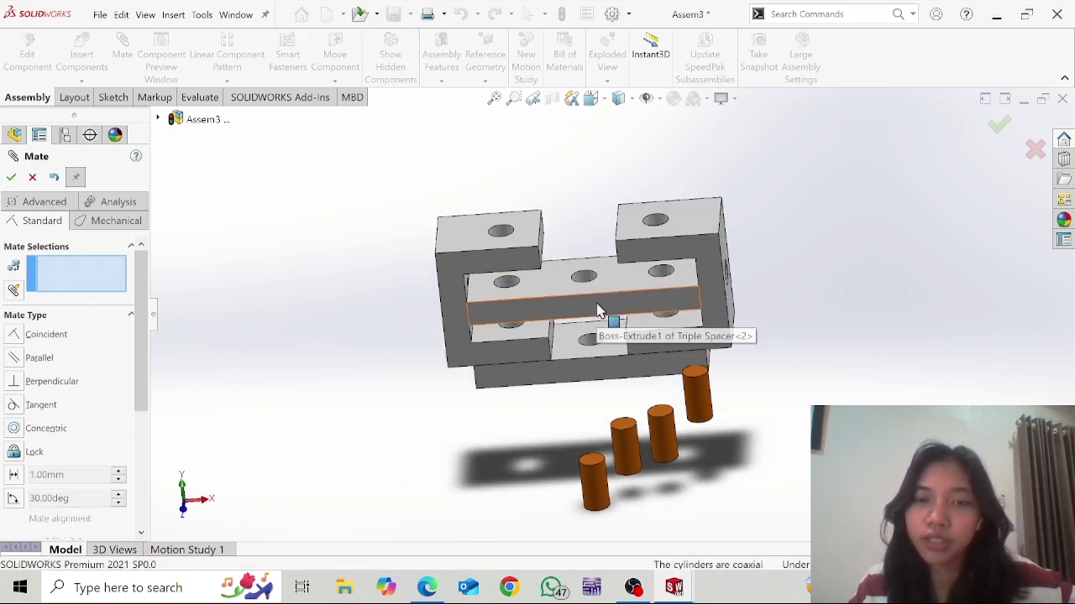
Move the second Triple Spacer above the brackets and mate its long front face coincident with the copied C Bracket's front face
left_click_drag(590, 259, 594, 186)
left_click_drag(571, 152, 622, 217)
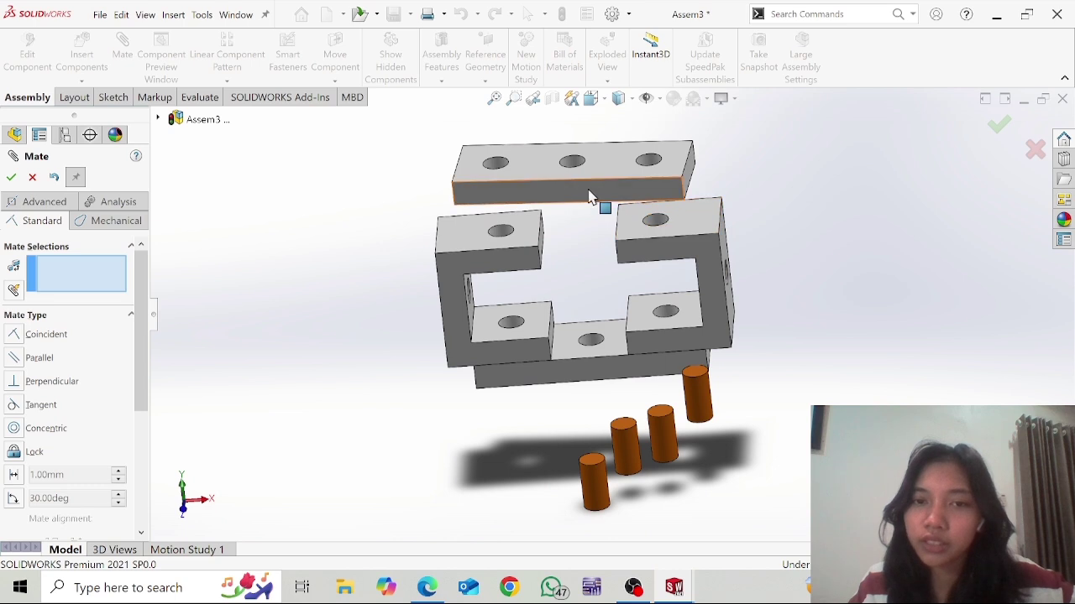
left_click(589, 196)
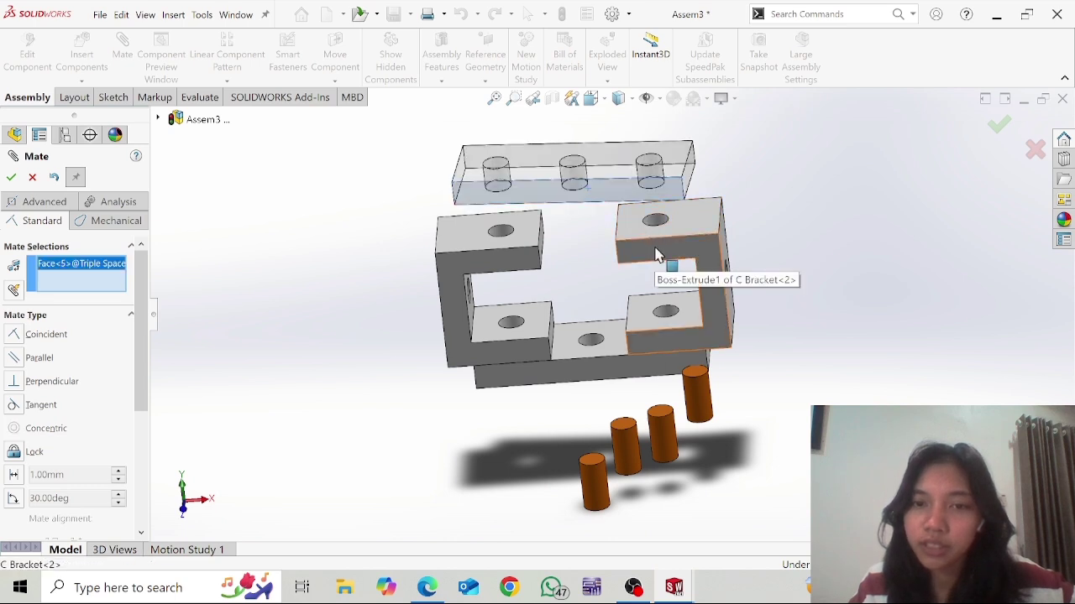
left_click(657, 255)
left_click(11, 179)
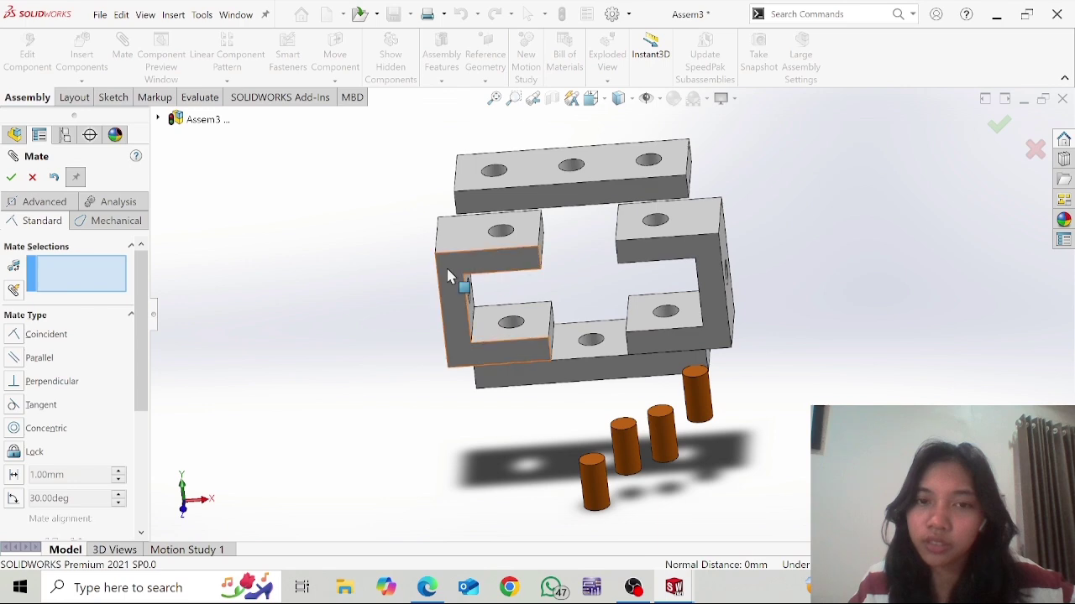
Add a coincident mate between the second Triple Spacer's underside and the top face of the copied C Bracket
middle_click_drag(501, 258, 665, 214)
left_click(609, 208)
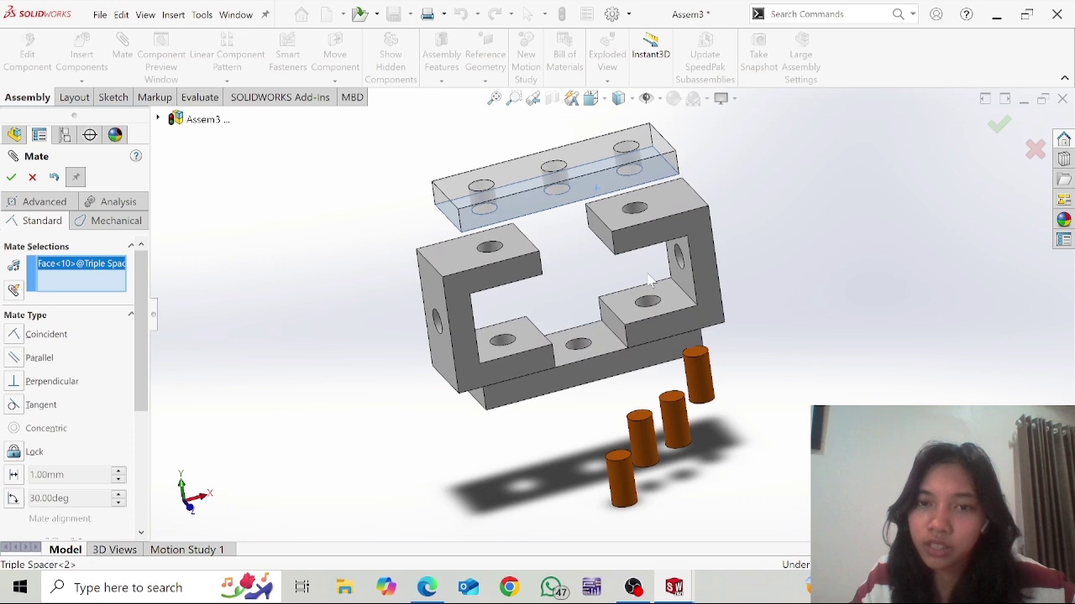
left_click(666, 214)
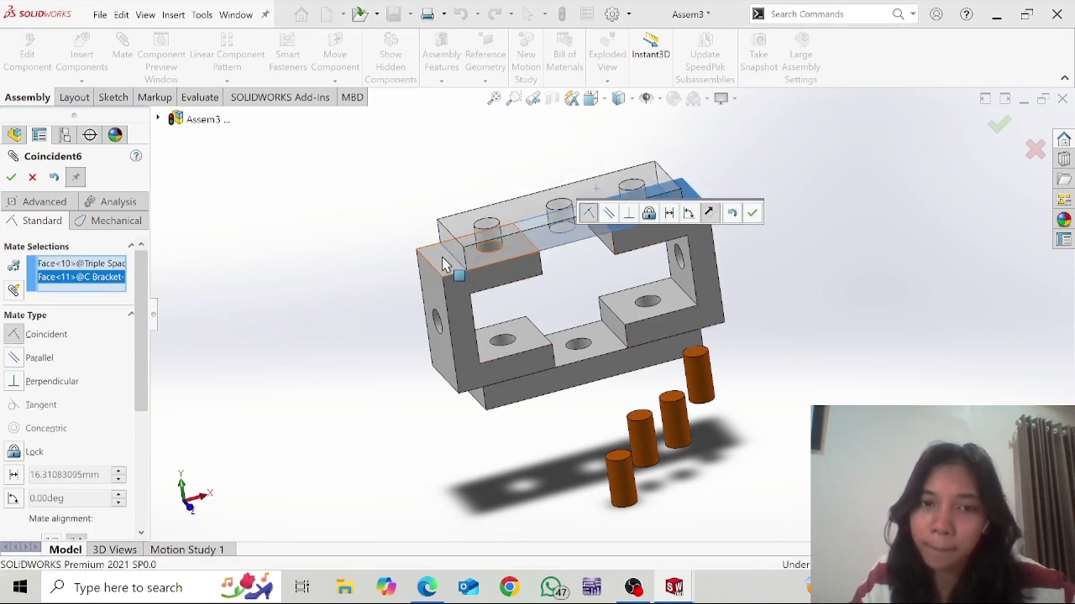
left_click(15, 181)
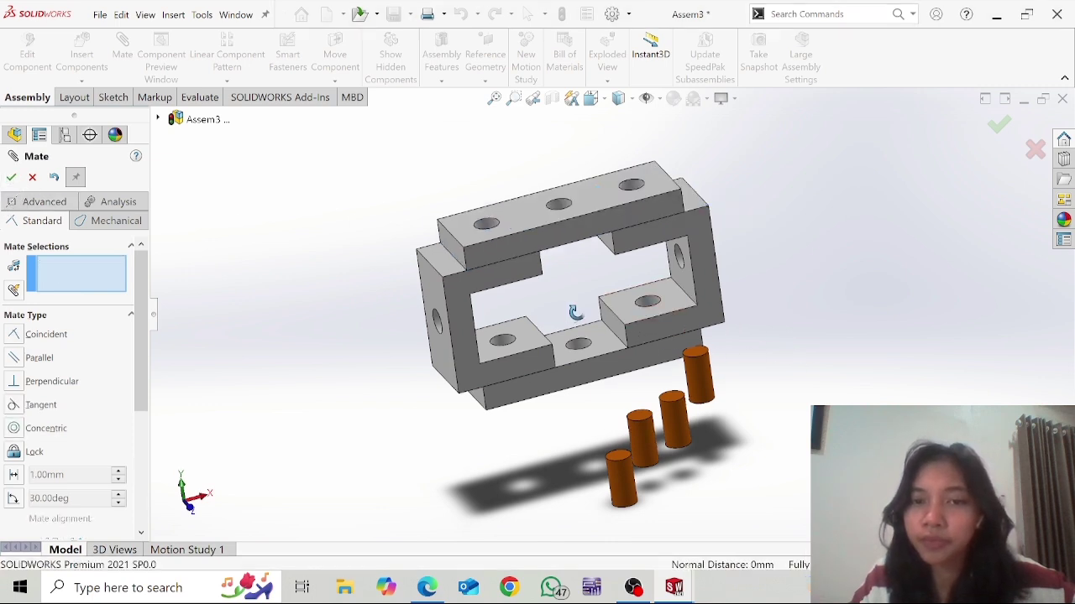
Check the pin positions in the EX 2 _ Assembly drawing and mate the frontmost Pin concentric with the first C Bracket's lower hole
middle_click_drag(575, 313, 545, 319)
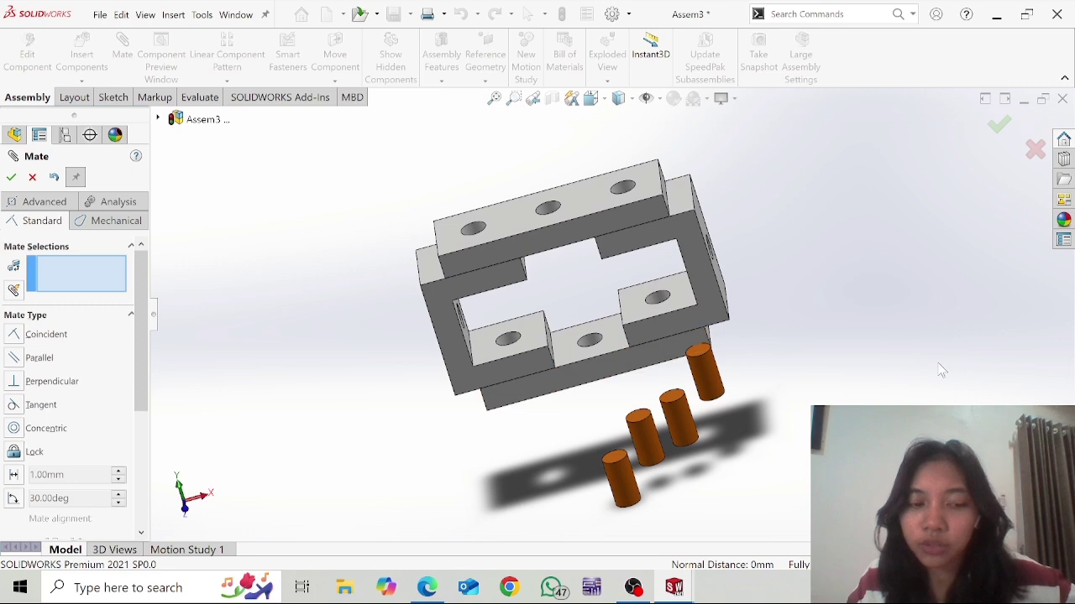
key("alt+Tab")
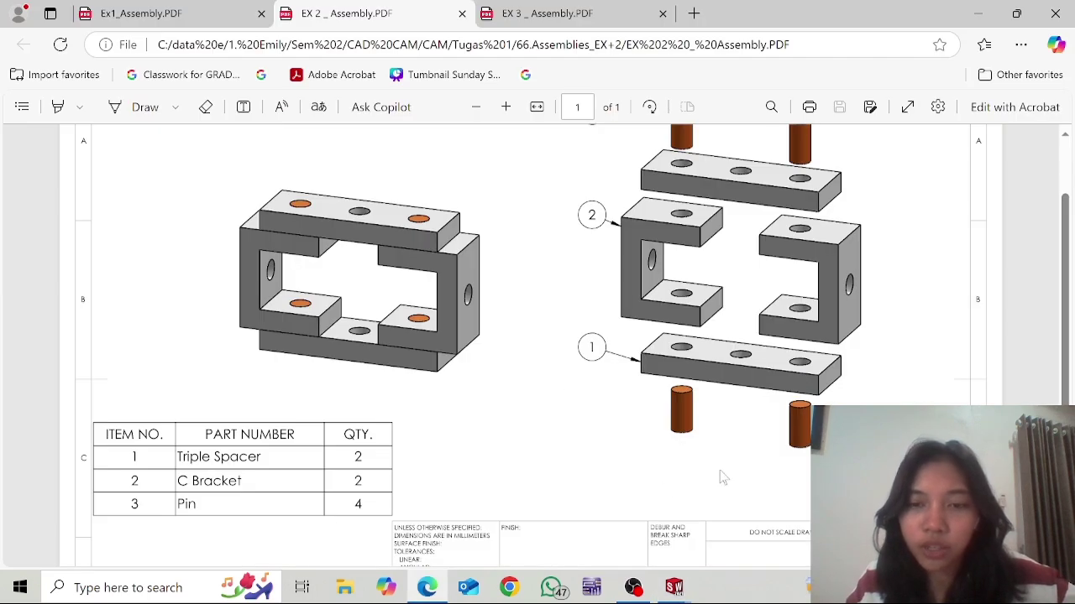
key("alt+Tab")
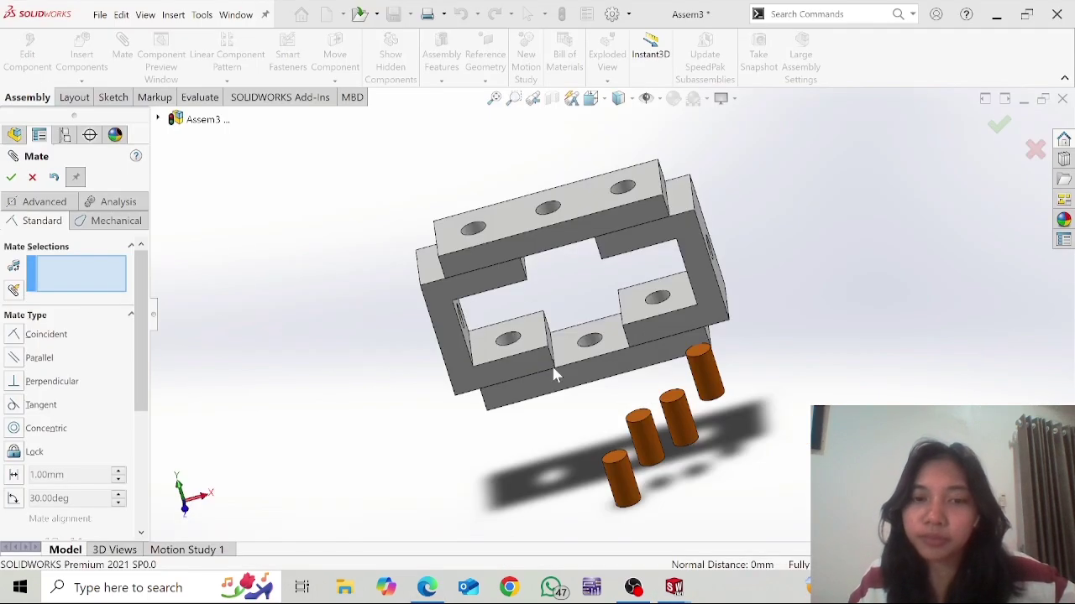
left_click(624, 480)
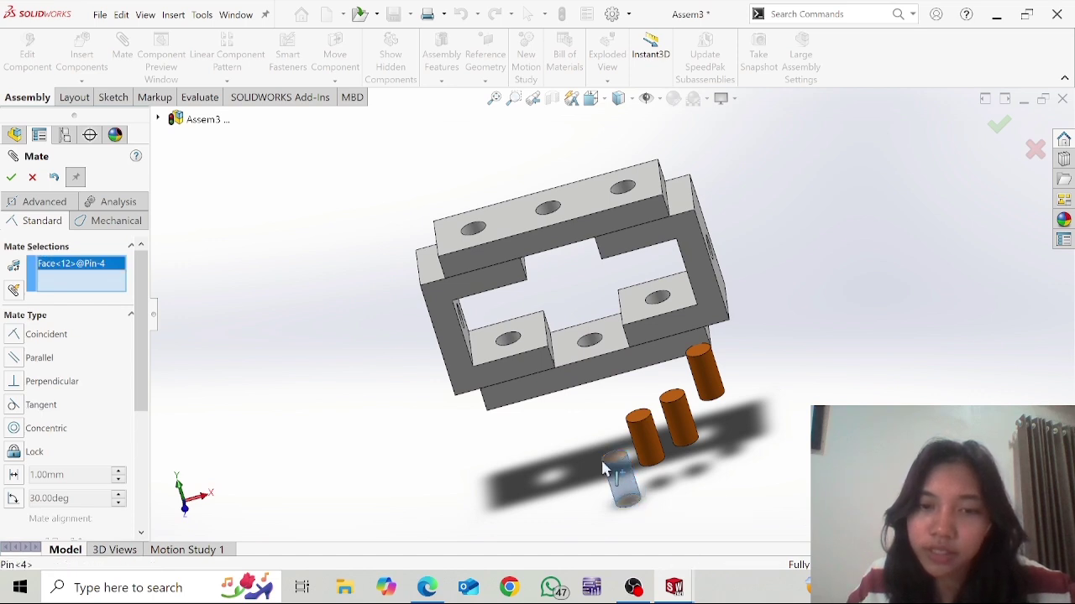
left_click(513, 344)
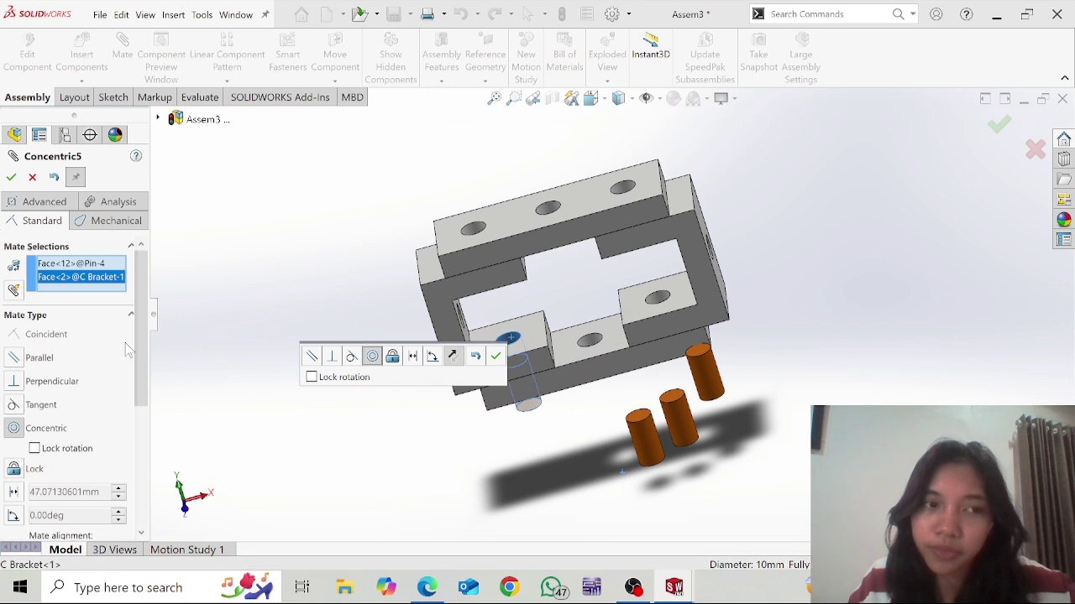
left_click(11, 177)
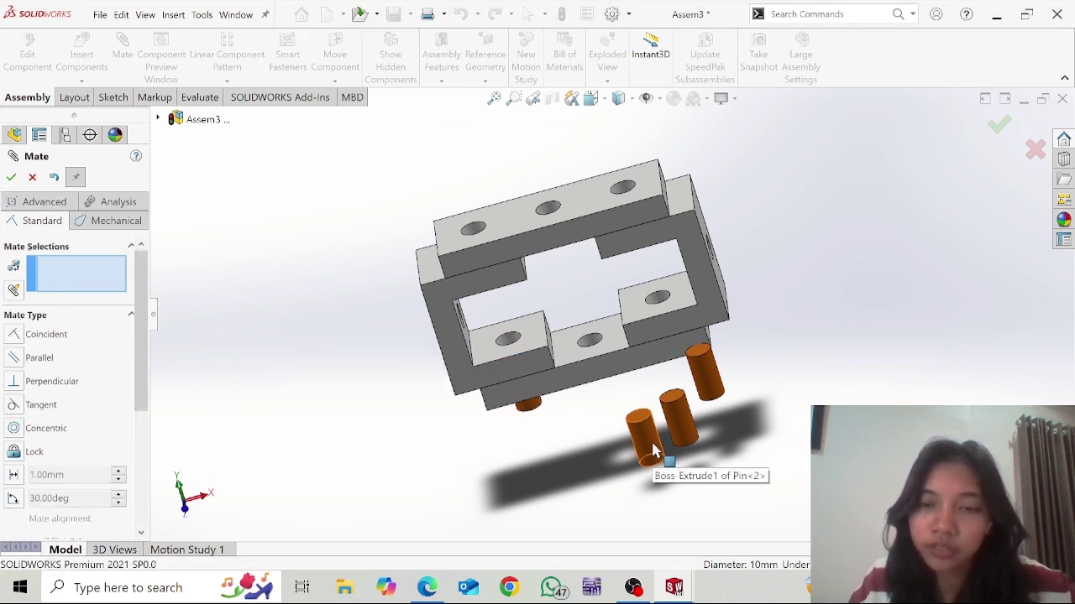
Add a concentric mate between the nearest loose Pin and the copied C Bracket's lower hole
left_click(653, 451)
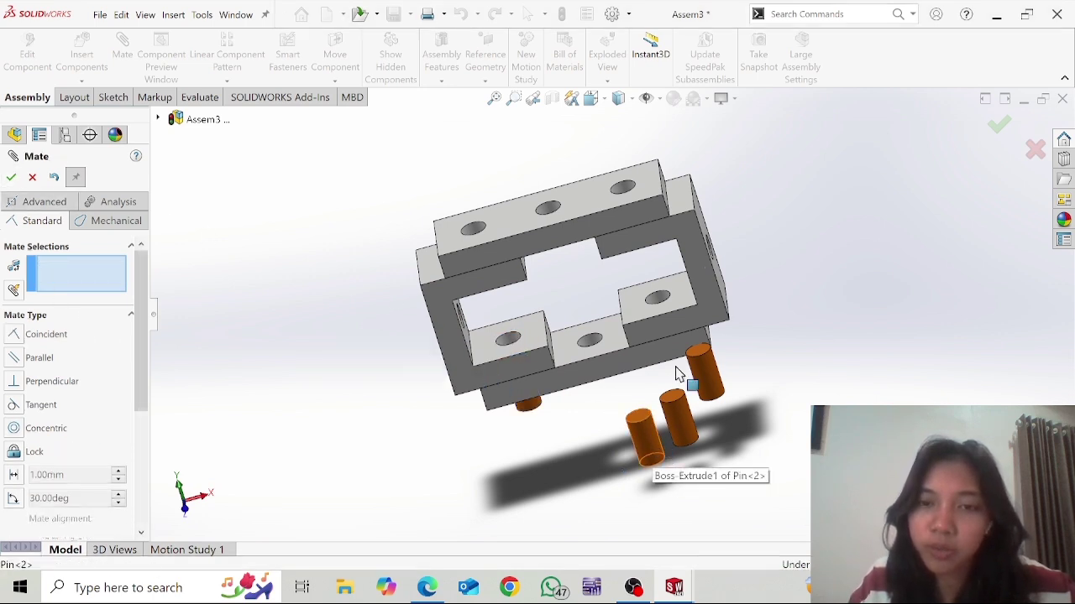
left_click(661, 305)
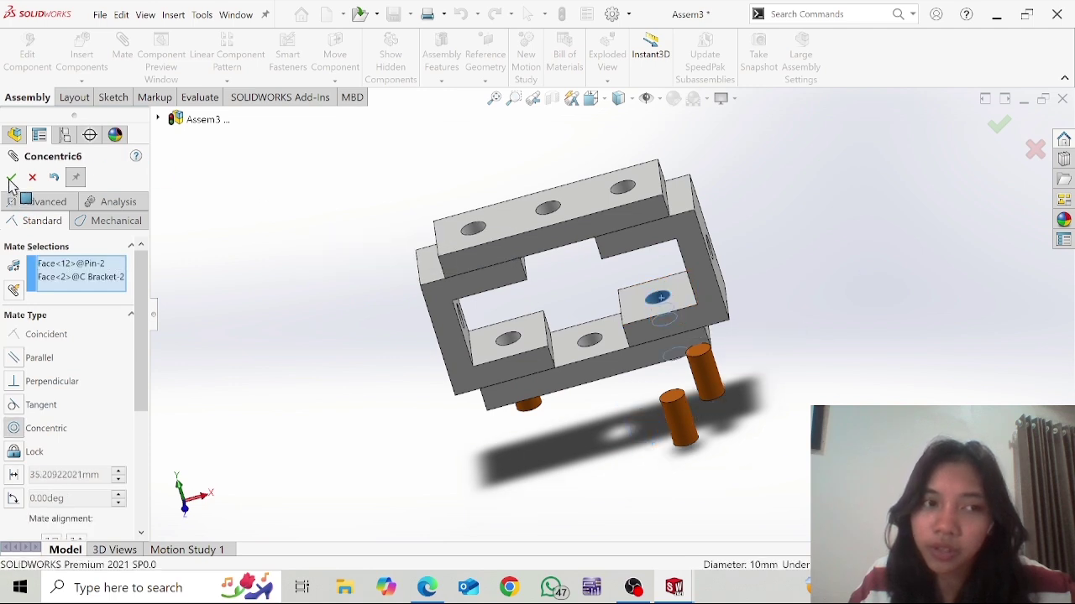
key("Return")
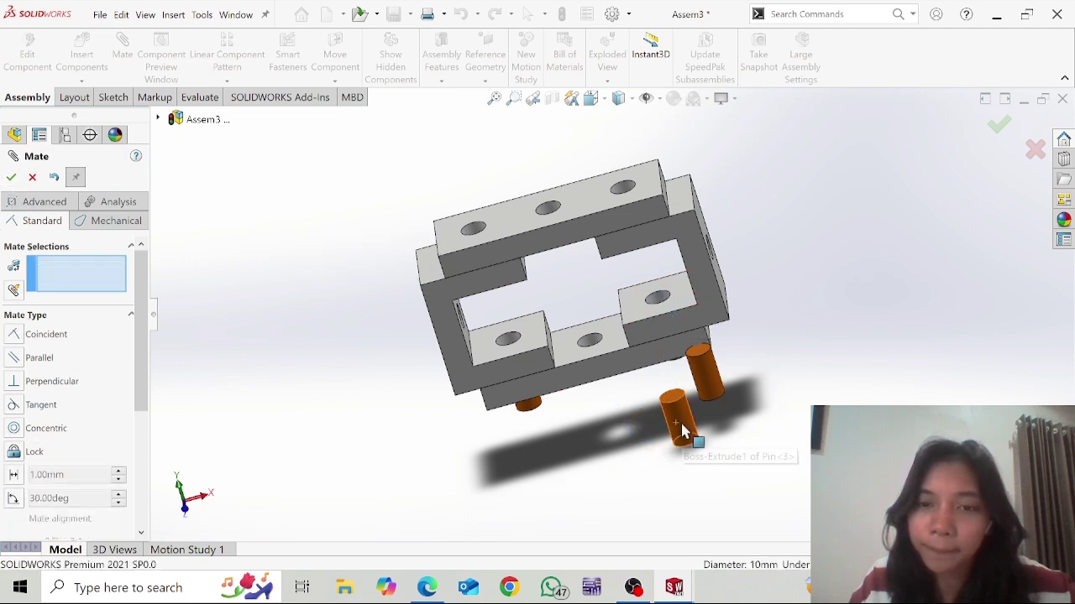
Add concentric mates between the two remaining loose Pins and the two outer holes of the upper Triple Spacer
left_click(684, 426)
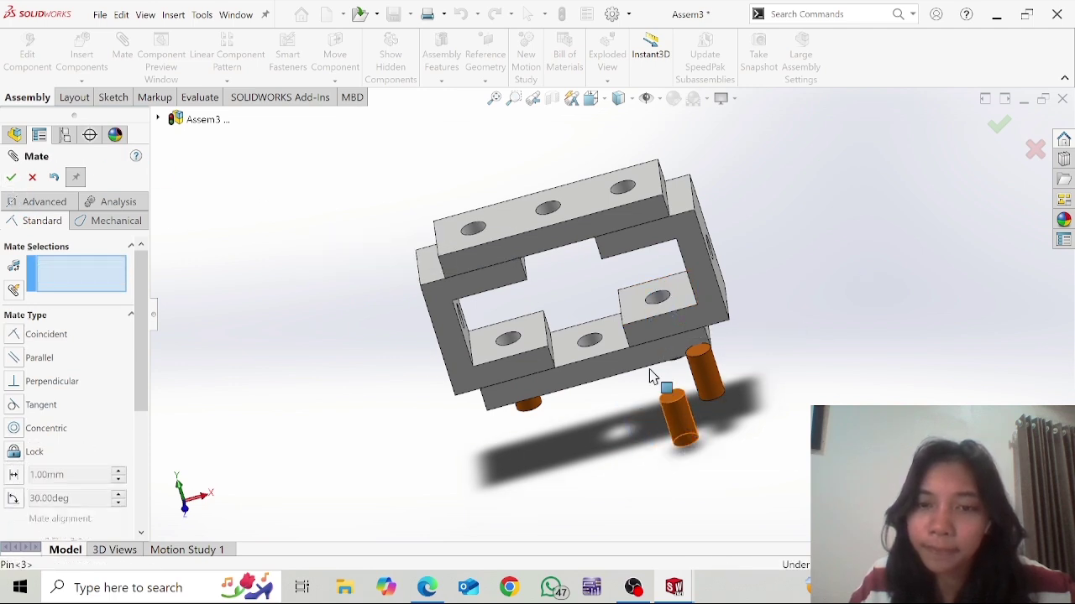
left_click(474, 235)
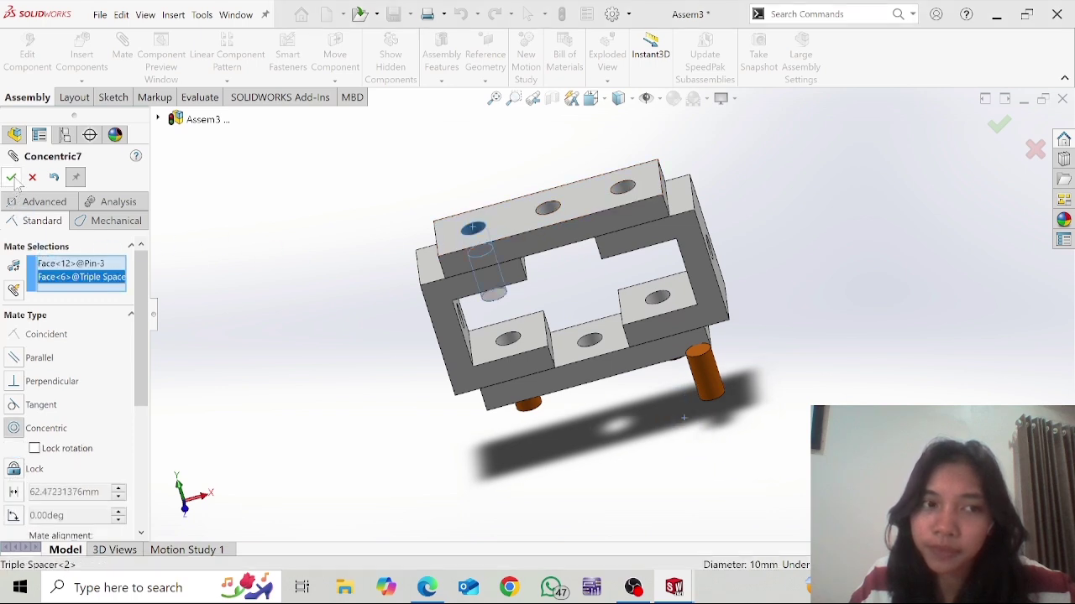
key("Return")
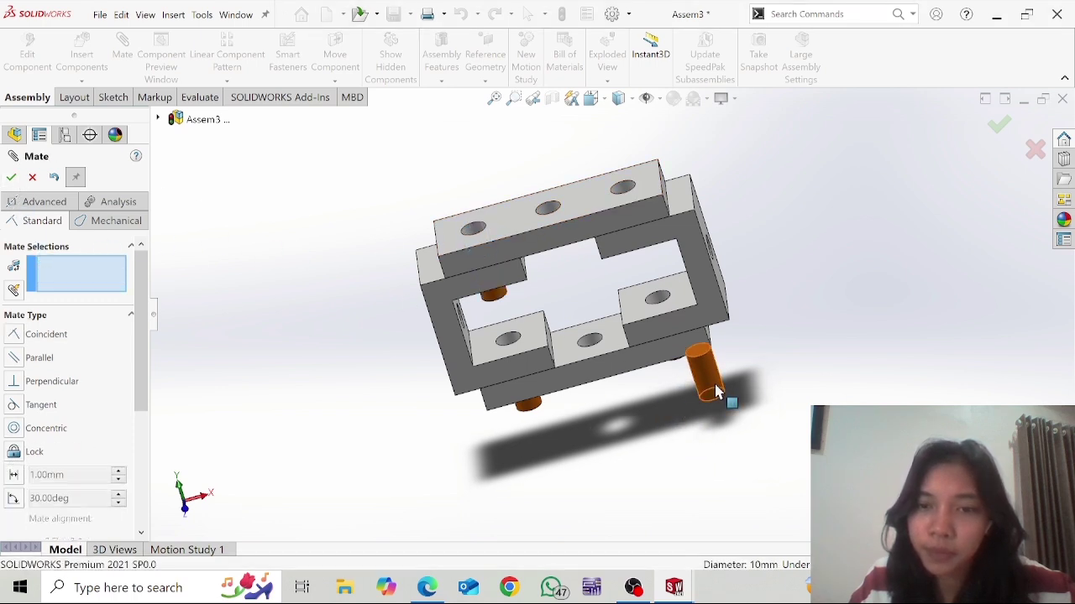
left_click(704, 395)
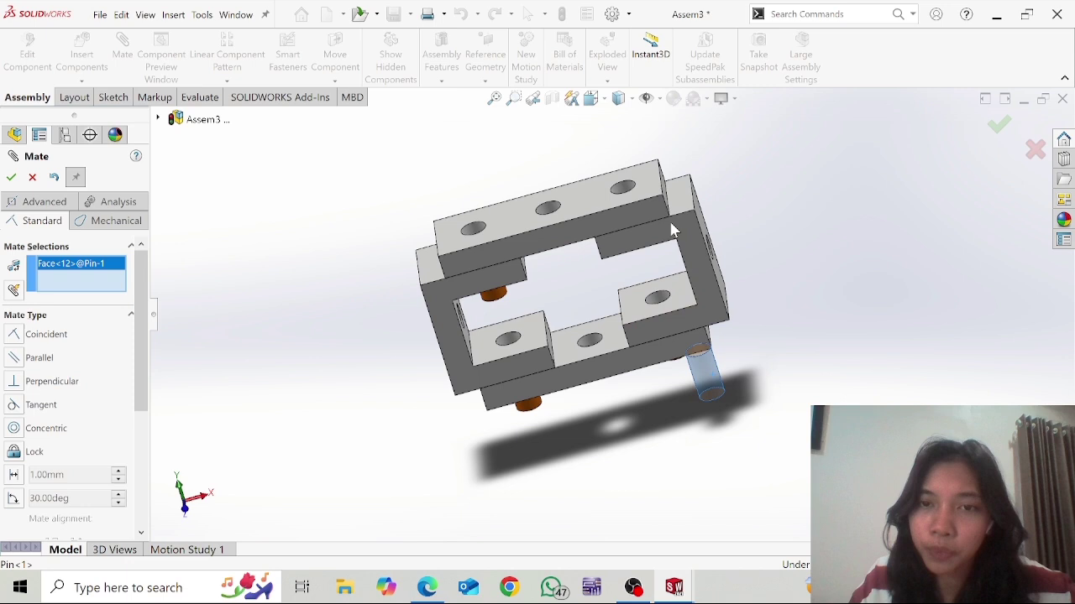
left_click(625, 193)
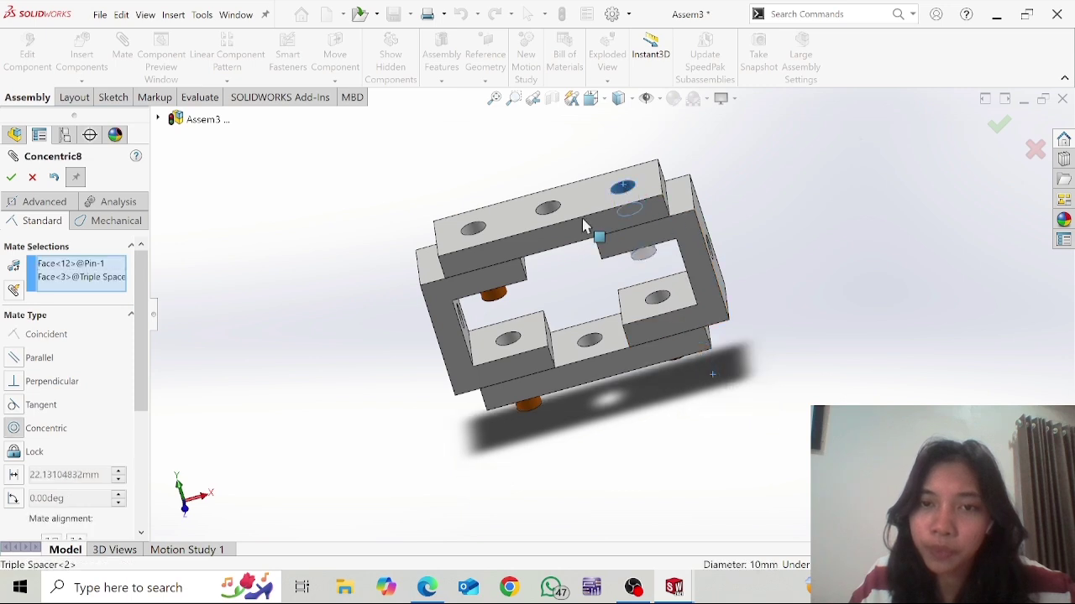
left_click(11, 177)
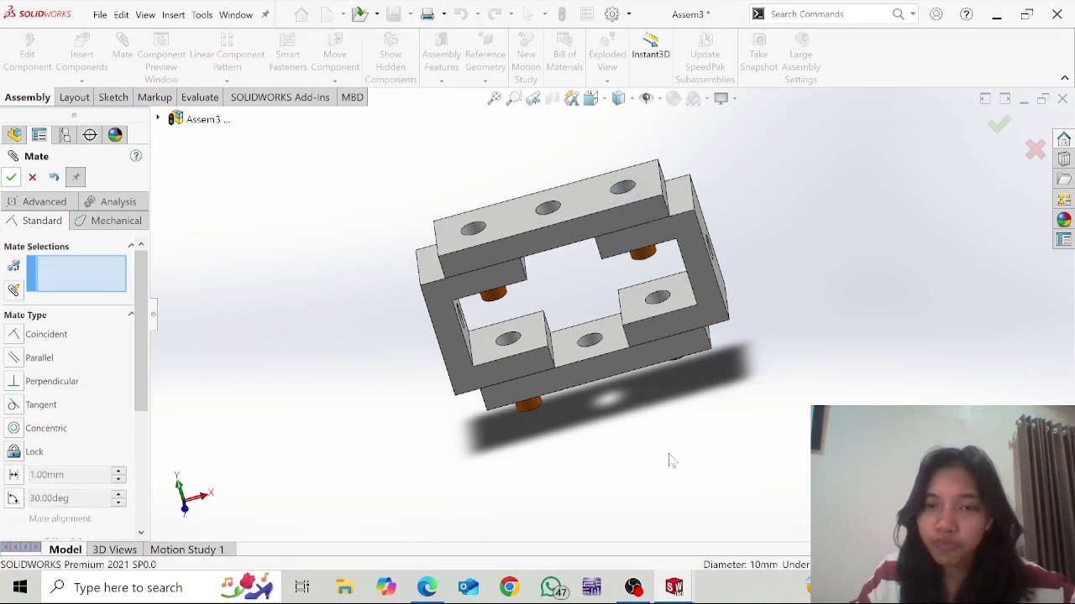
Mate the end faces of the two lower Pins coincident with the underside of the lower Triple Spacer
middle_click_drag(661, 457, 597, 365)
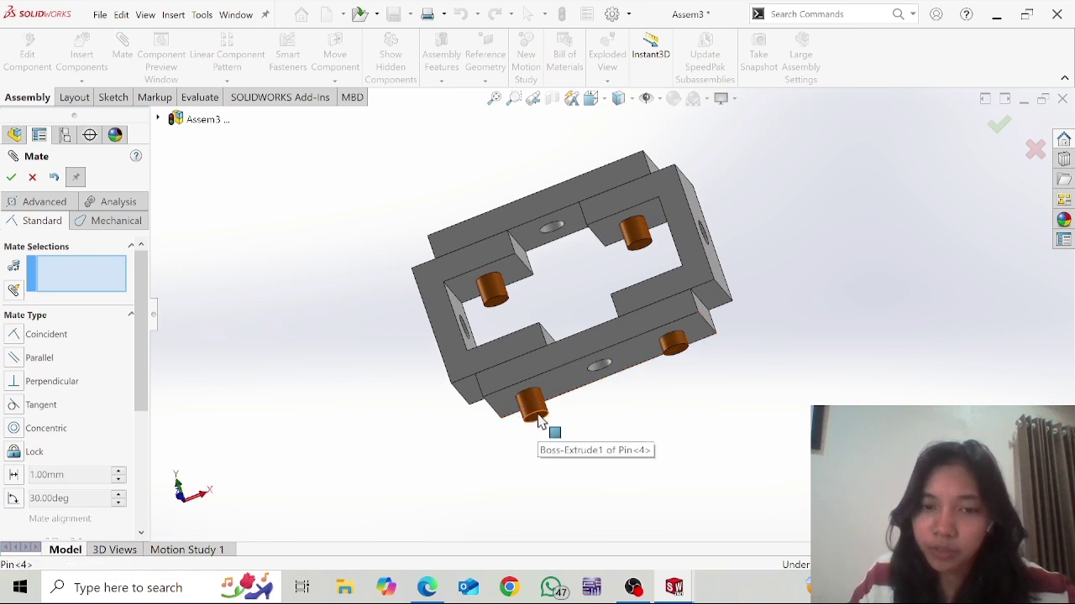
left_click(541, 422)
left_click(561, 388)
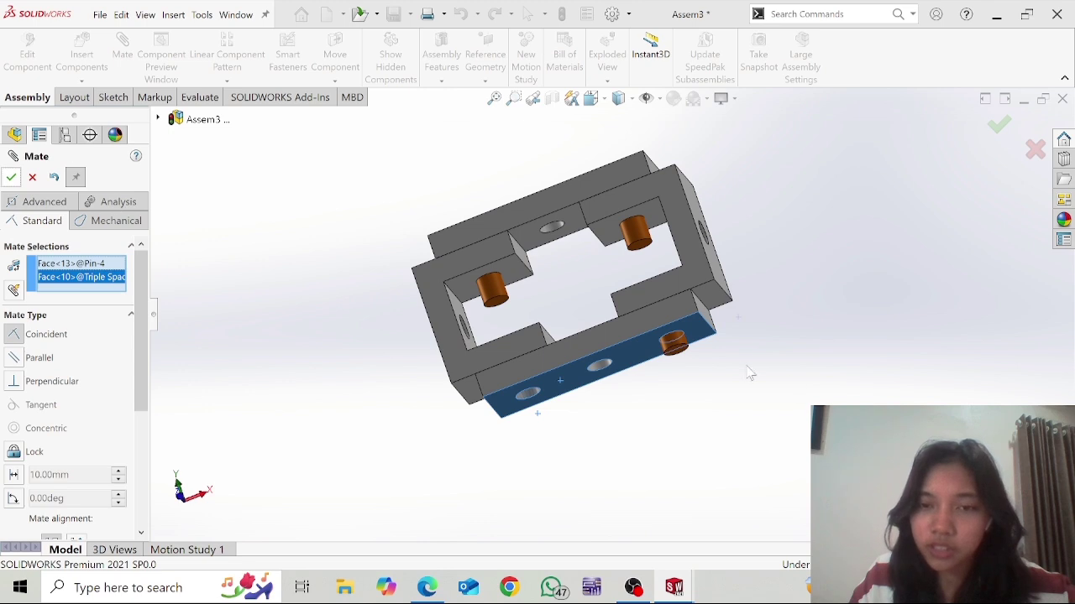
key("Return")
left_click(672, 345)
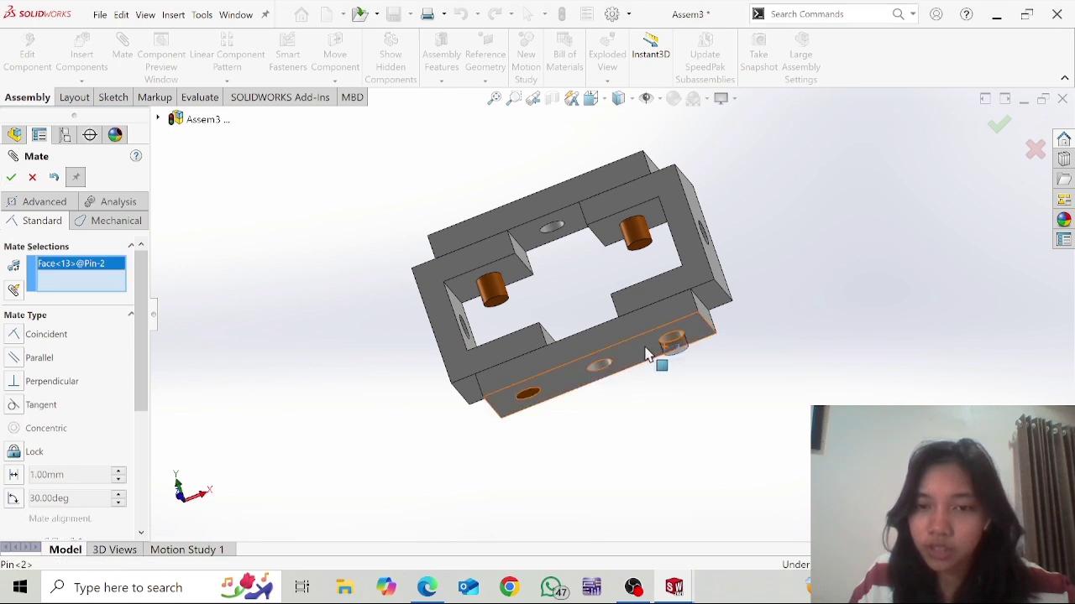
left_click(644, 352)
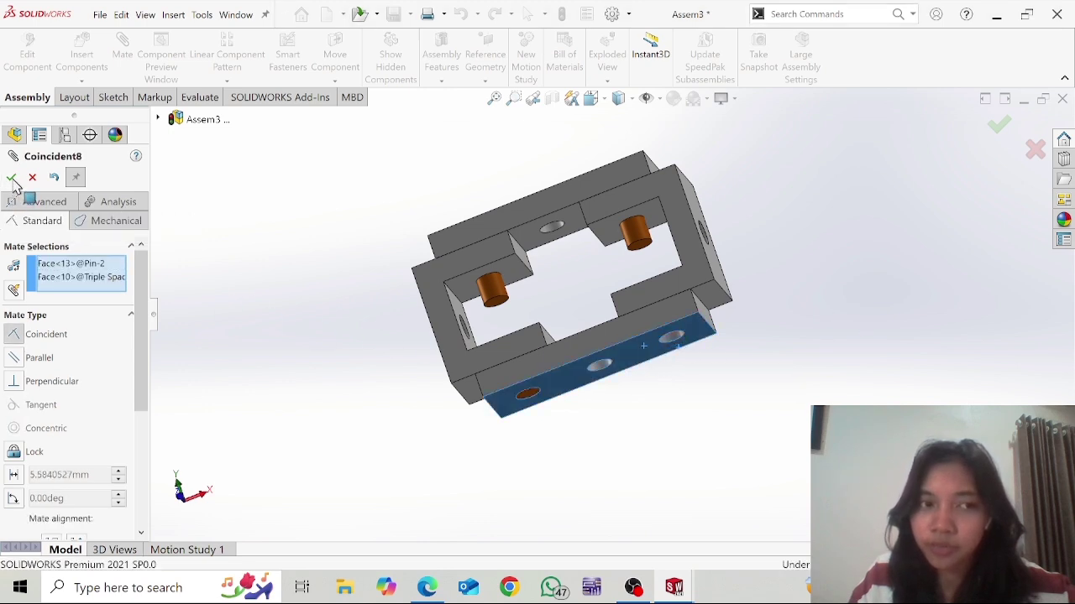
key("Return")
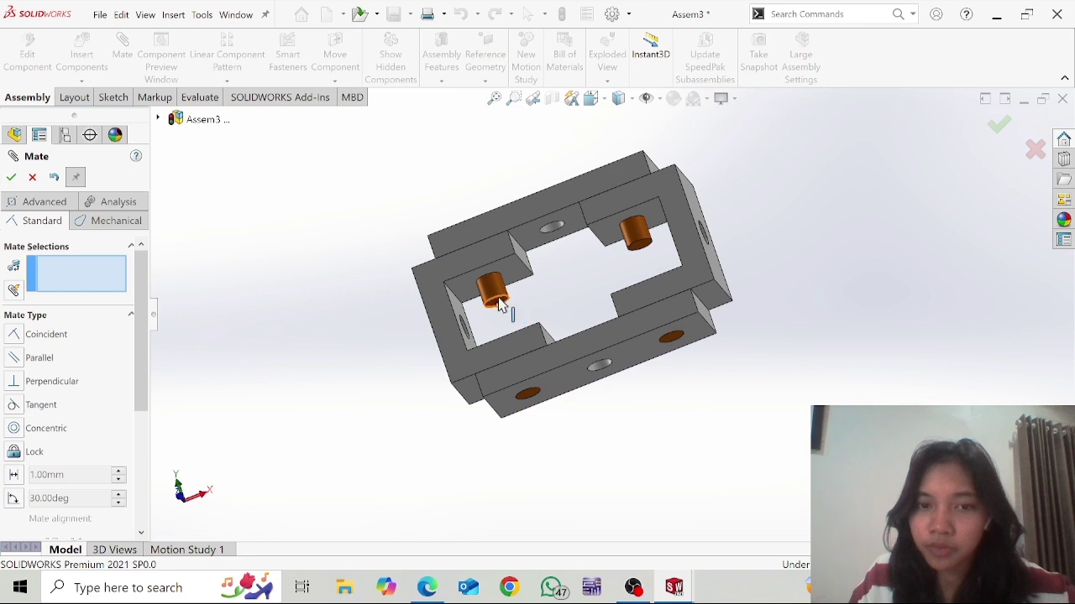
Mate the end faces of the two upper Pins coincident with the inner faces of the C Brackets' upper arms, and finish mating
left_click(492, 299)
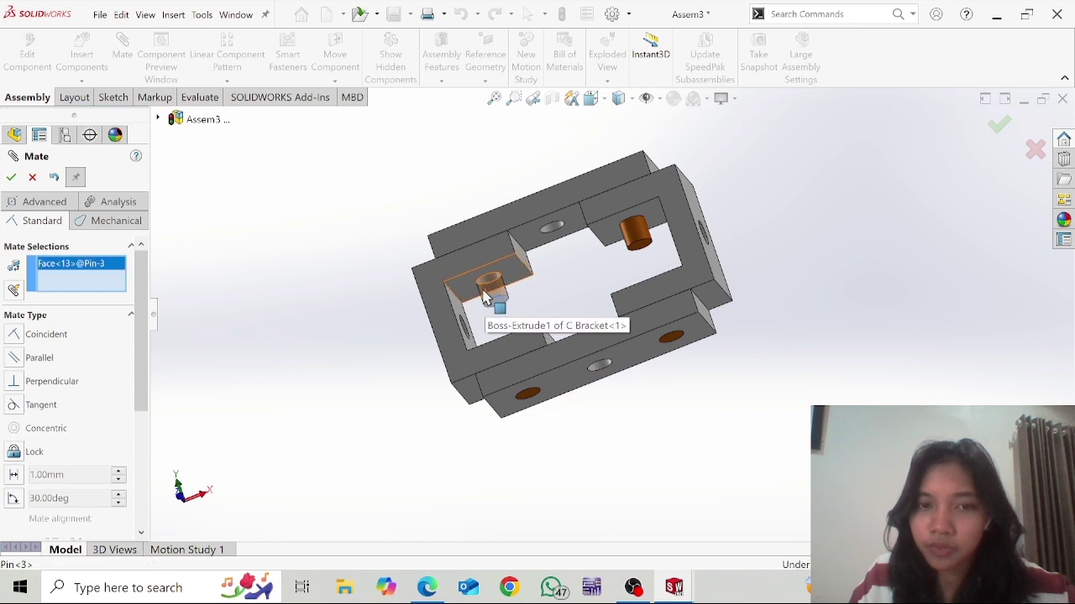
left_click(481, 299)
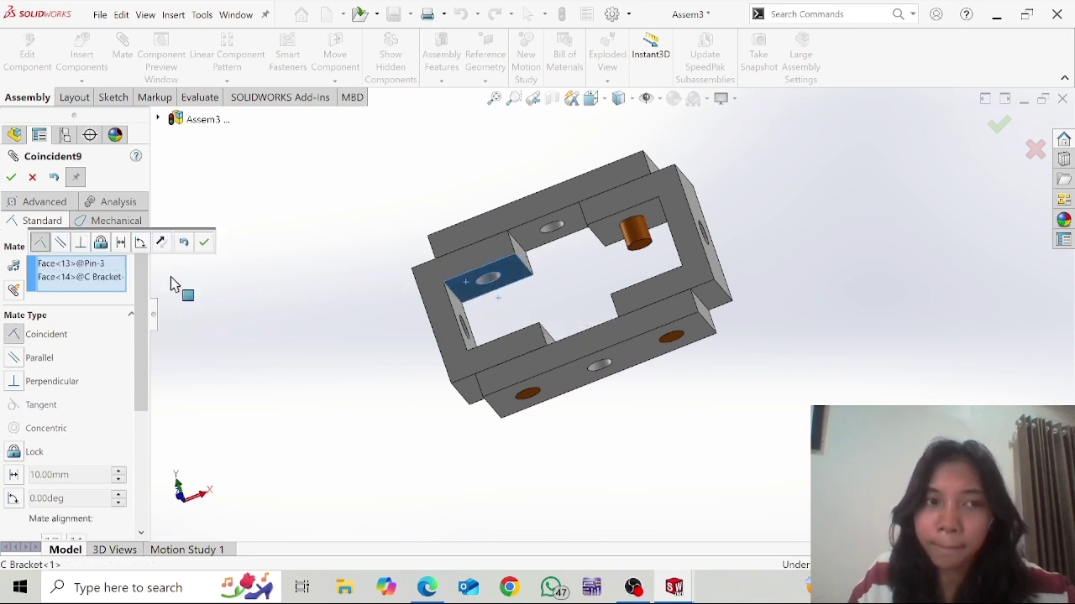
left_click(11, 177)
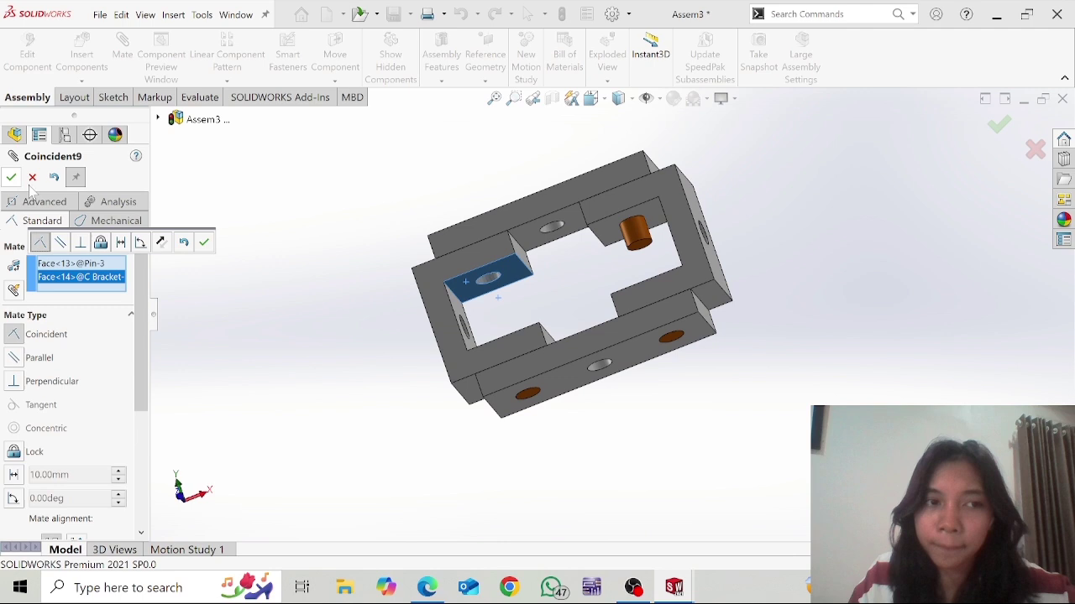
left_click(644, 250)
left_click(612, 242)
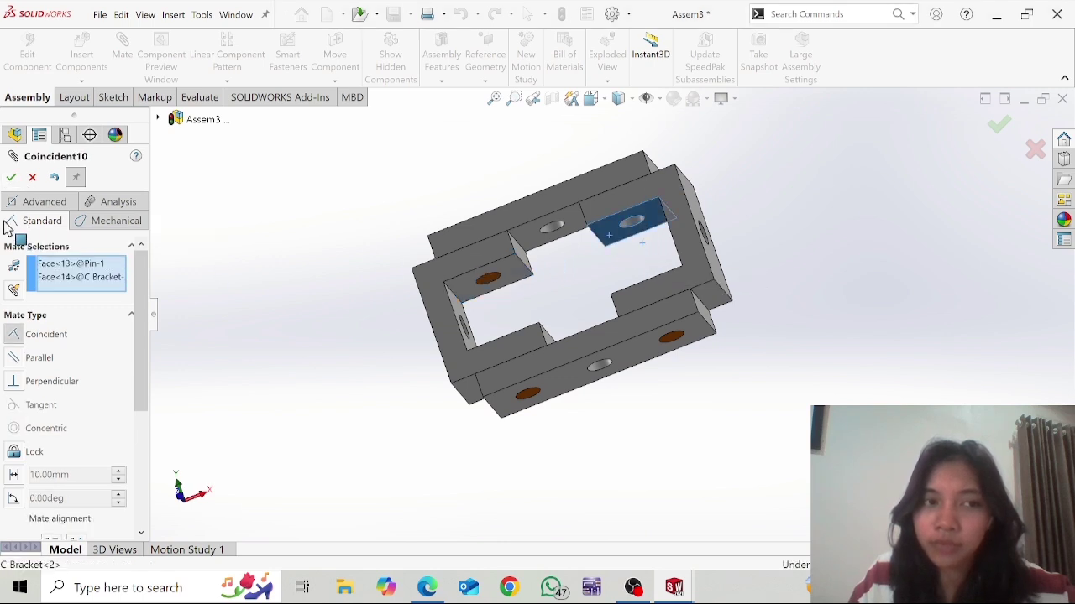
left_click(11, 178)
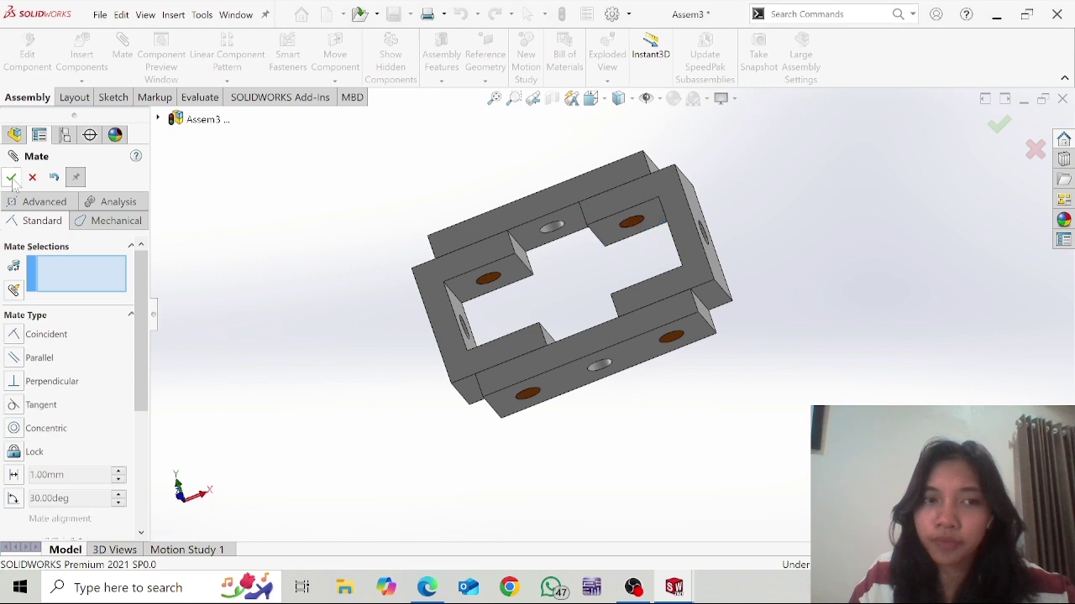
middle_click_drag(512, 441, 614, 403)
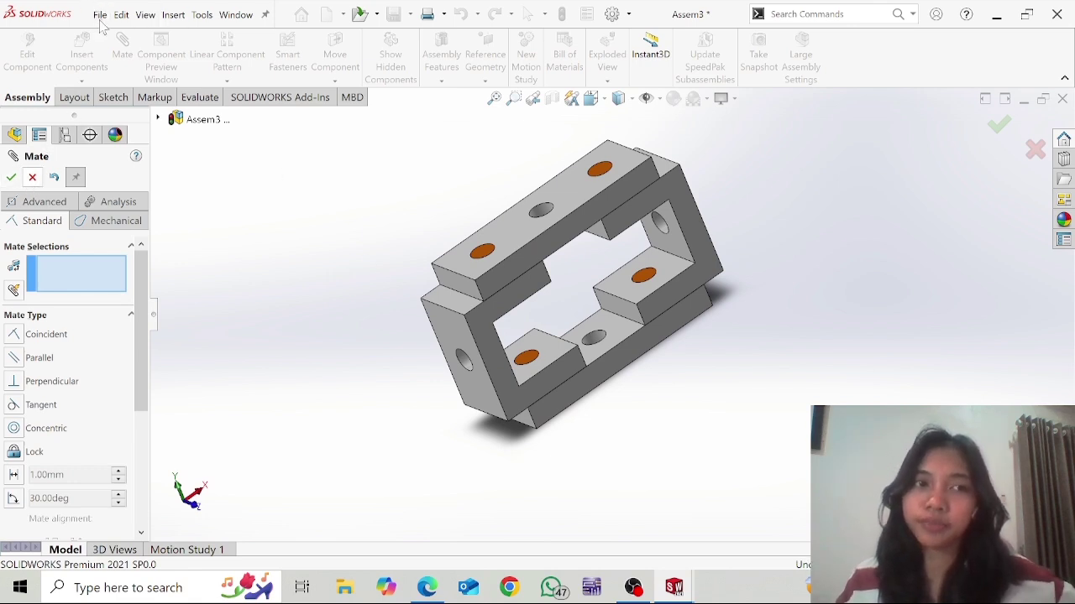
key("Escape")
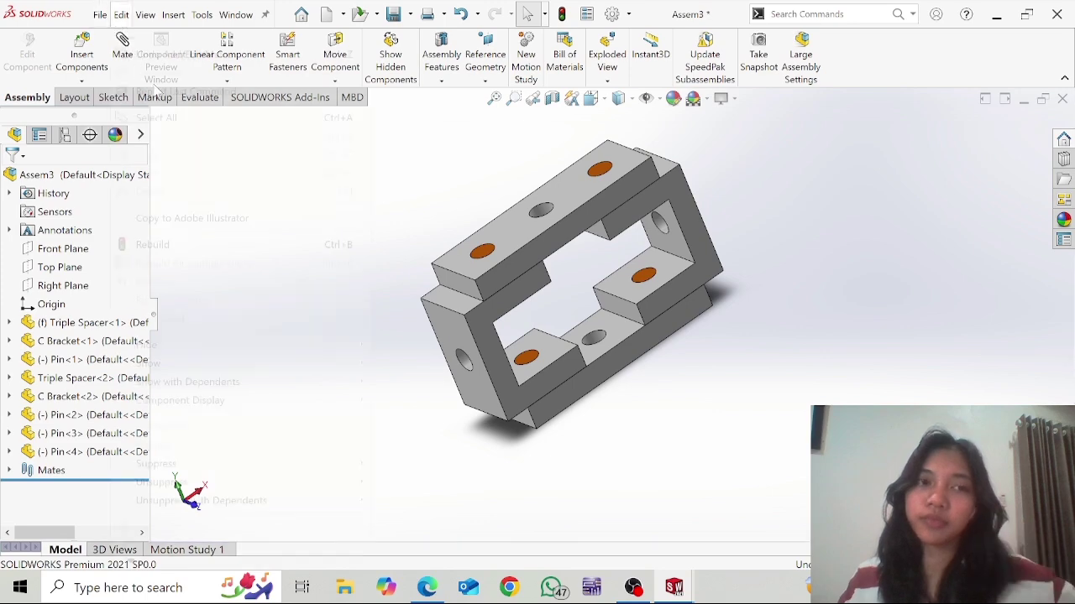
Create a new assembly document for the next exercise
left_click(122, 14)
left_click(100, 14)
left_click(107, 41)
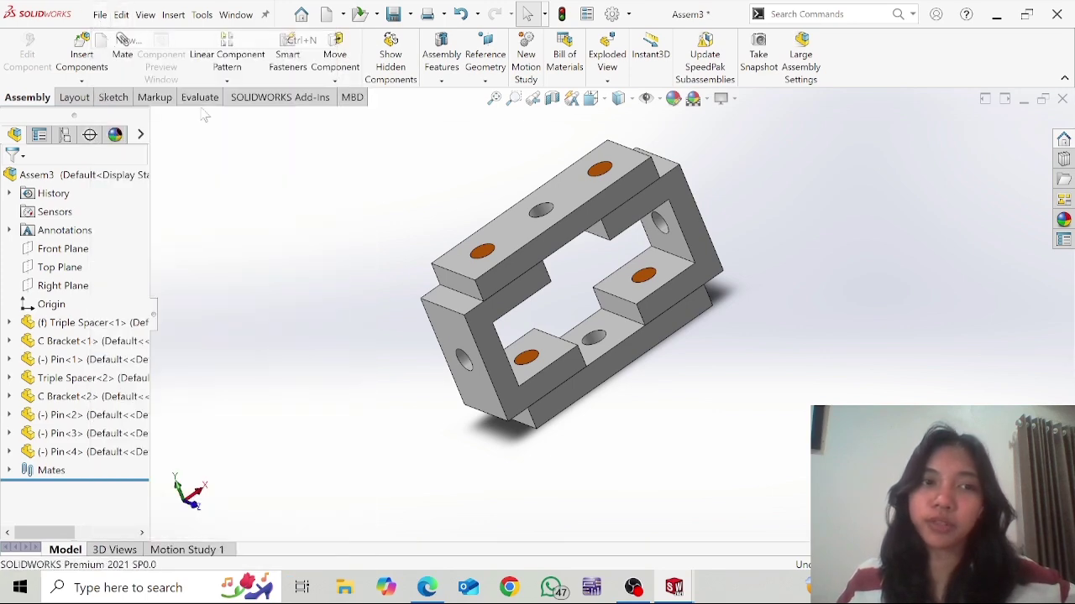
left_click(383, 286)
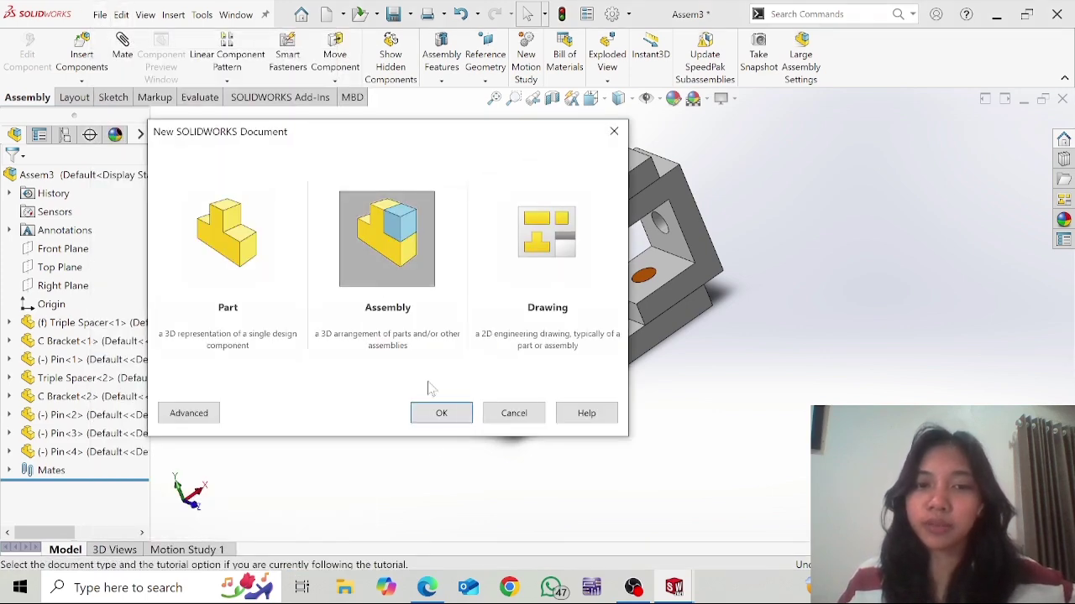
left_click(441, 416)
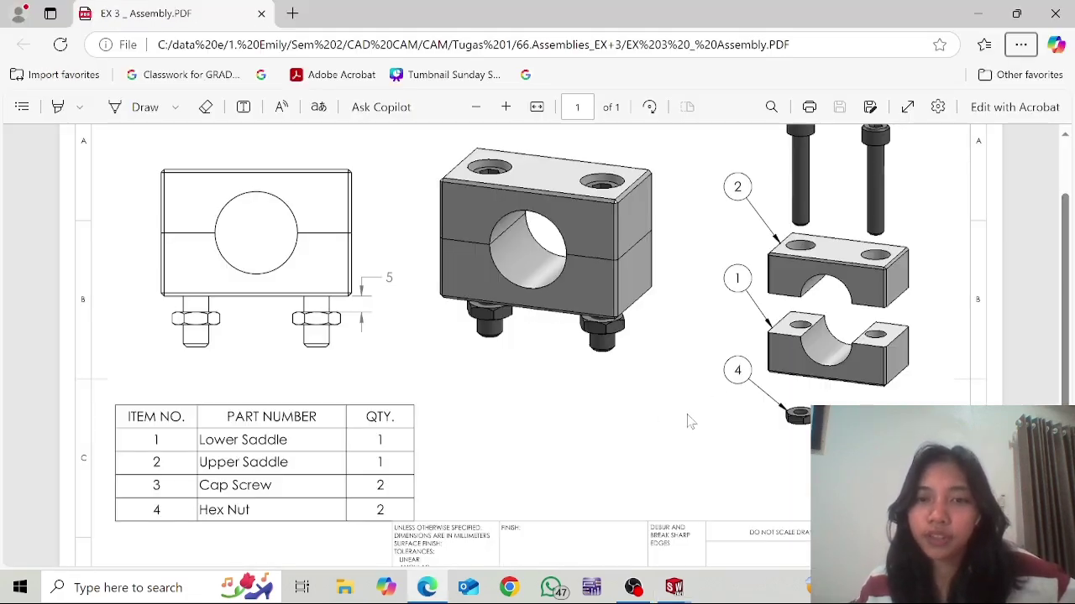
Check the parts in the EX 3 _ Assembly drawing and place the Lower Saddle from 66.Assemblies_EX+3 as the first component
scroll(689, 422, "up", 2)
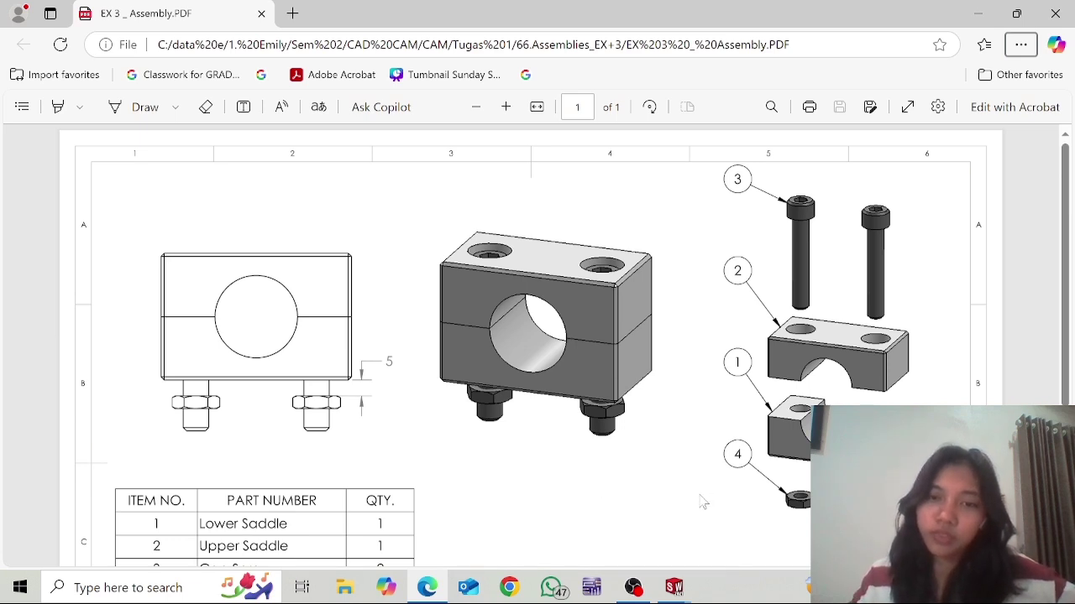
scroll(702, 502, "down", 2)
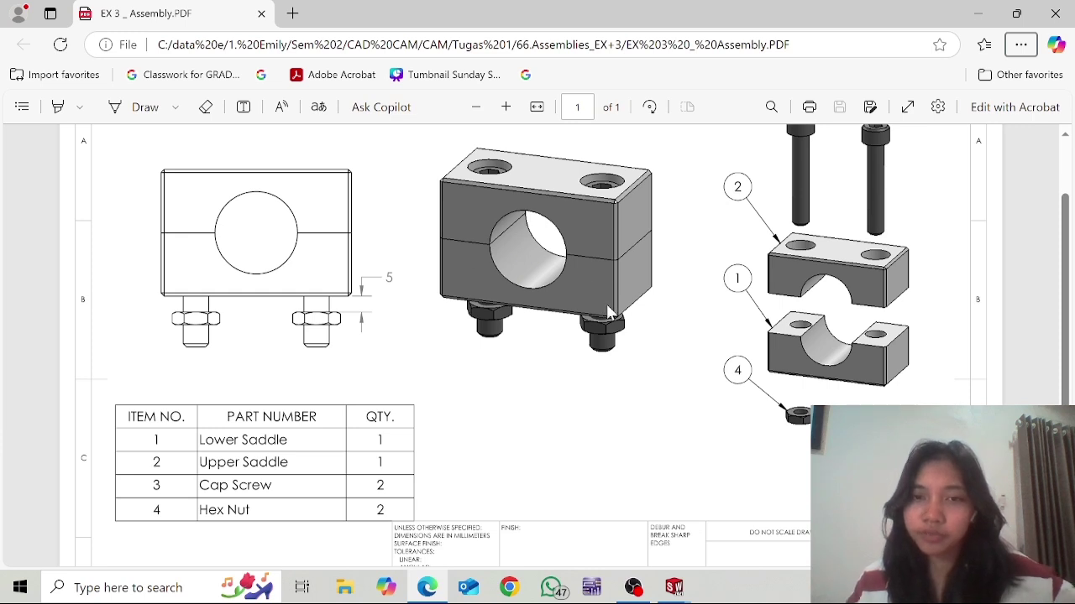
key("alt+Tab")
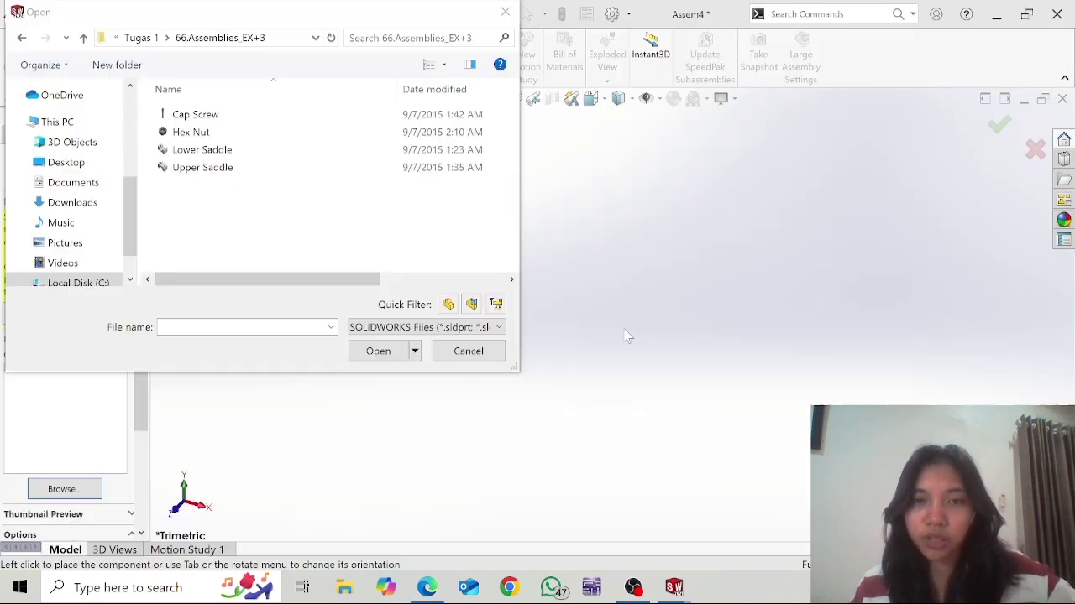
left_click(217, 150)
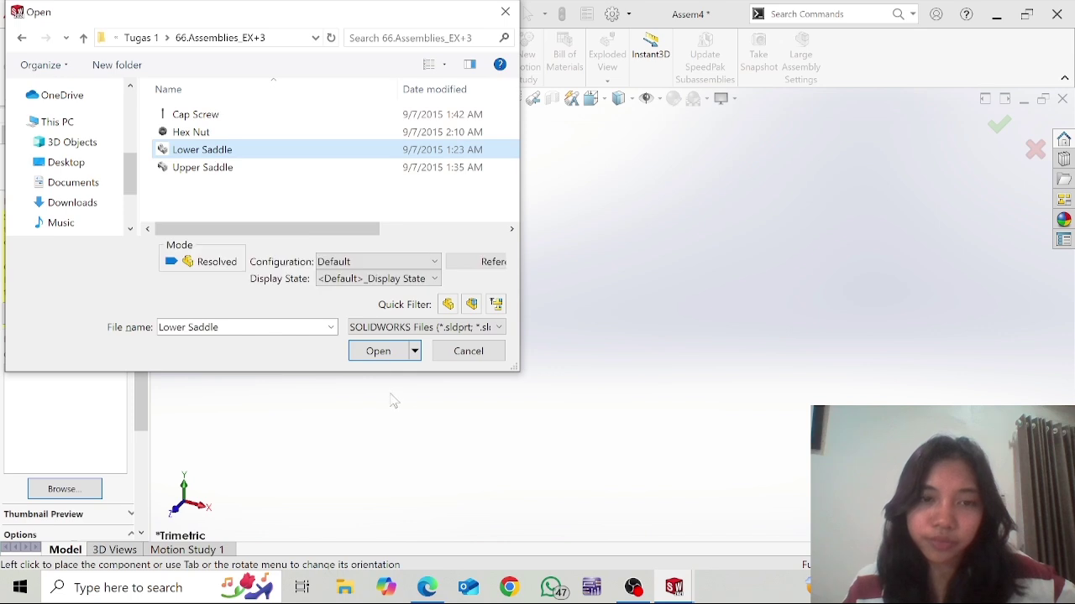
left_click(375, 352)
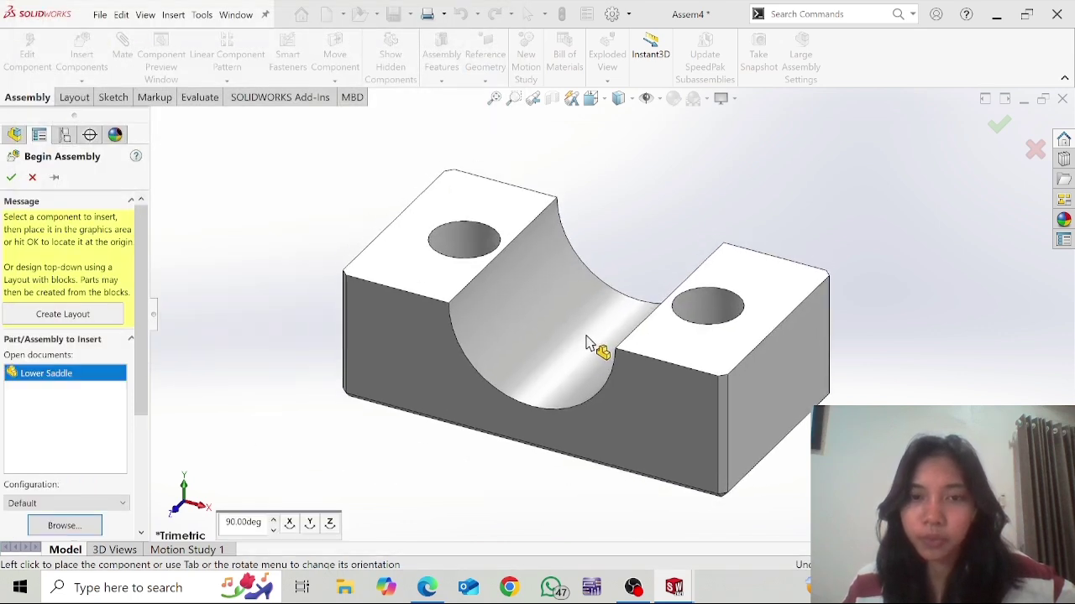
left_click(578, 378)
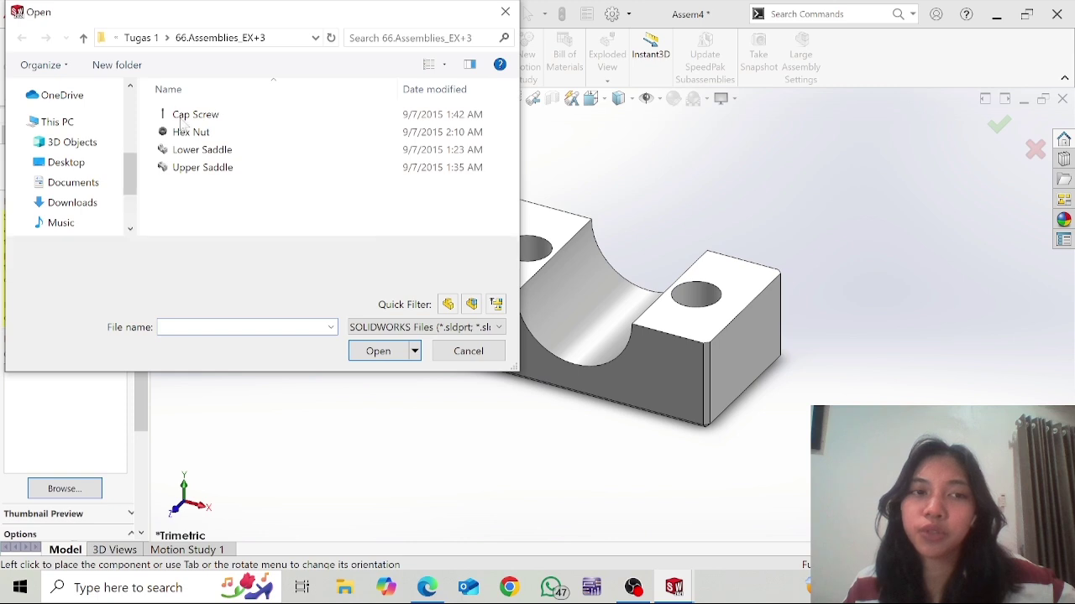
Insert the Cap Screw and the Hex Nut together and place them beside the Lower Saddle
left_click_drag(152, 107, 201, 137)
left_click(378, 351)
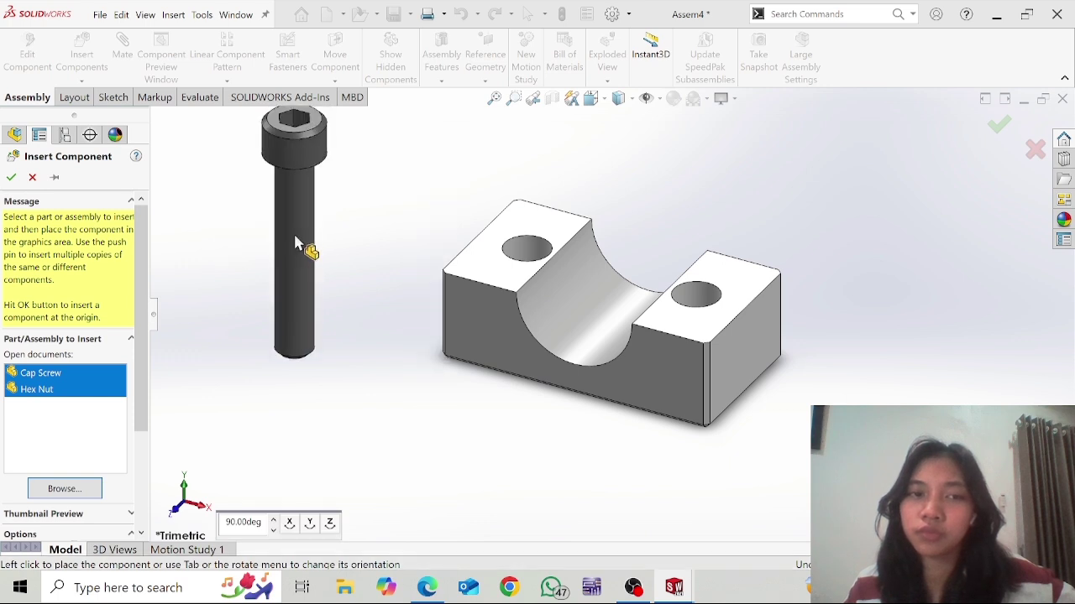
left_click(294, 241)
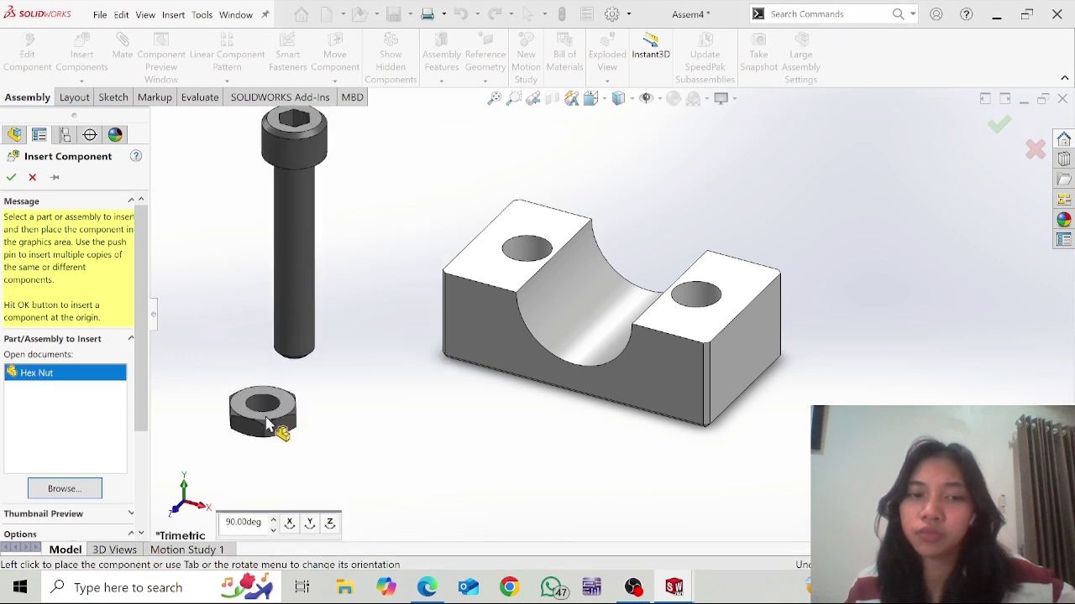
left_click(224, 290)
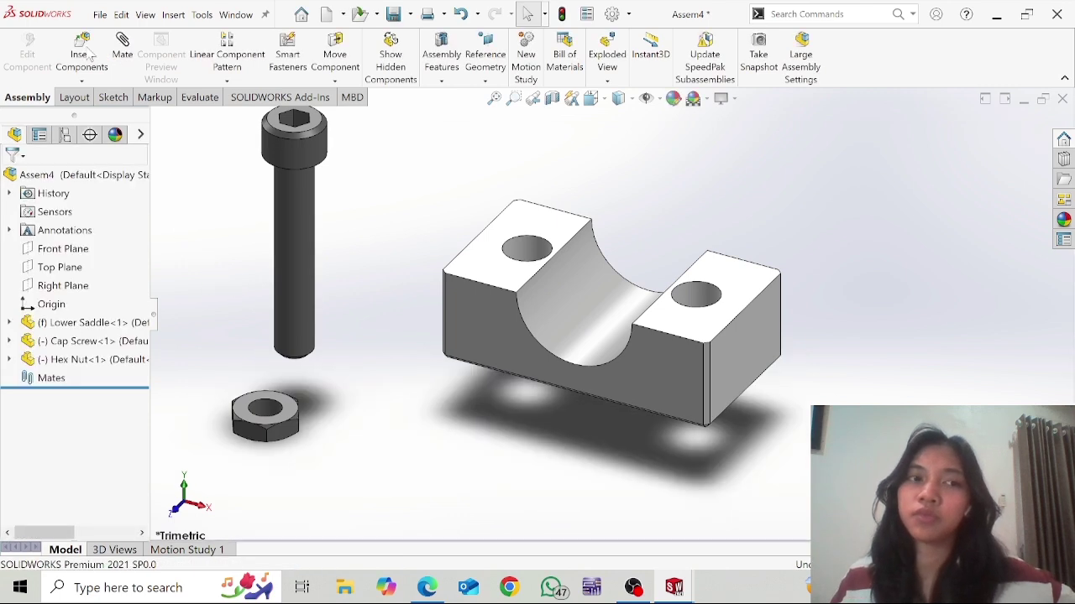
Insert the Upper Saddle and place it just above the Lower Saddle
left_click(84, 52)
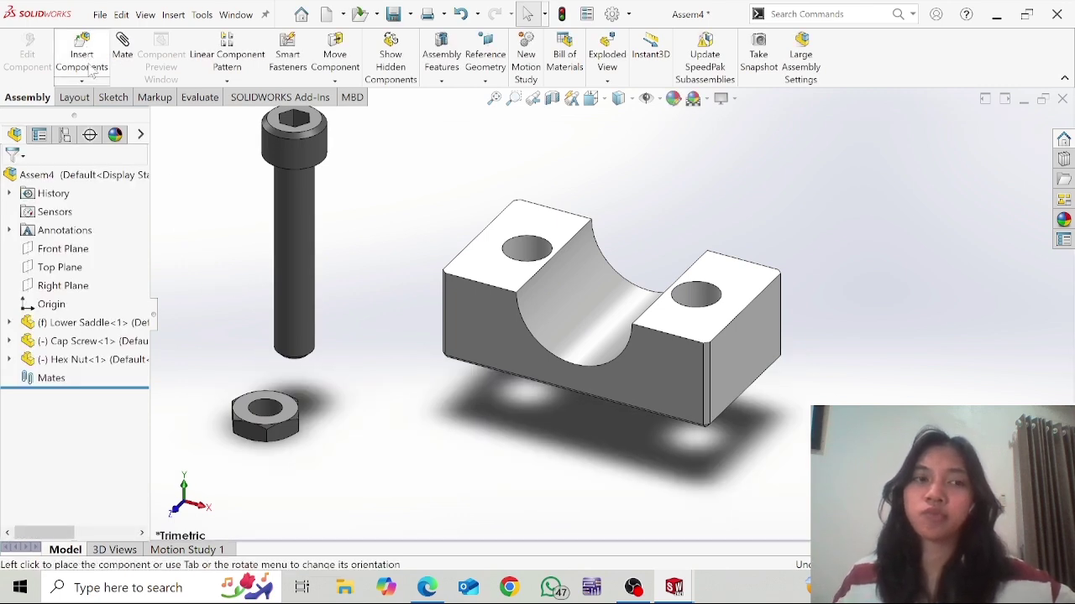
left_click(48, 376)
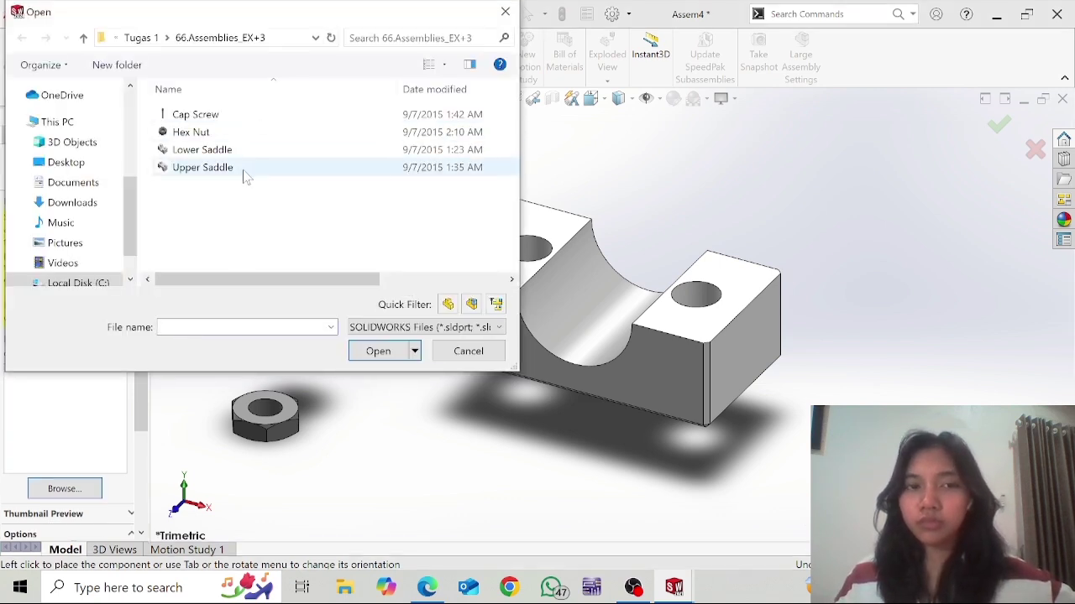
left_click(252, 167)
left_click(377, 351)
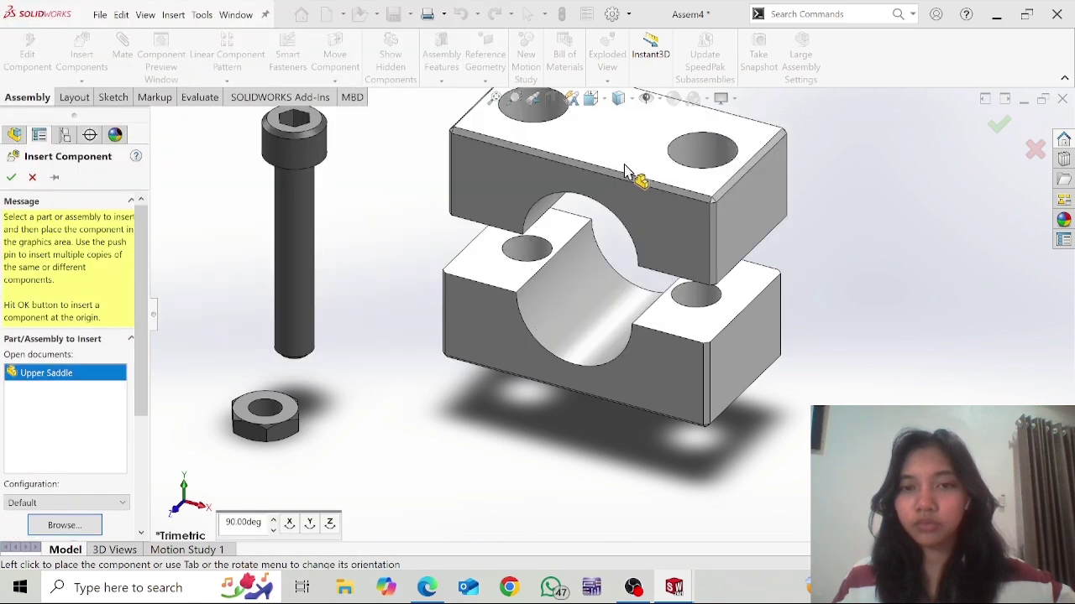
left_click(625, 202)
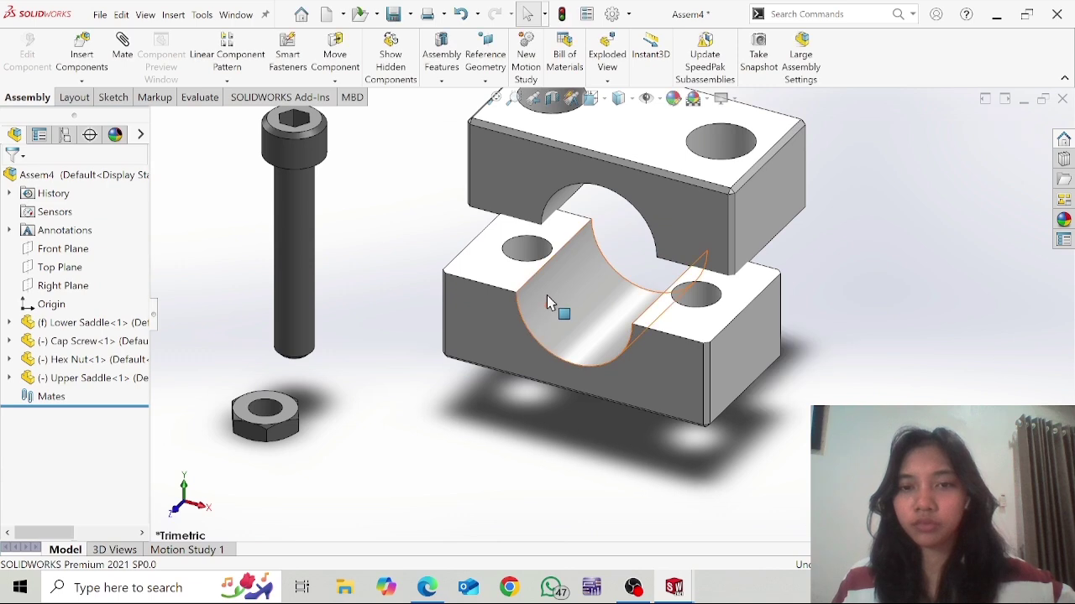
scroll(608, 294, "up", 2)
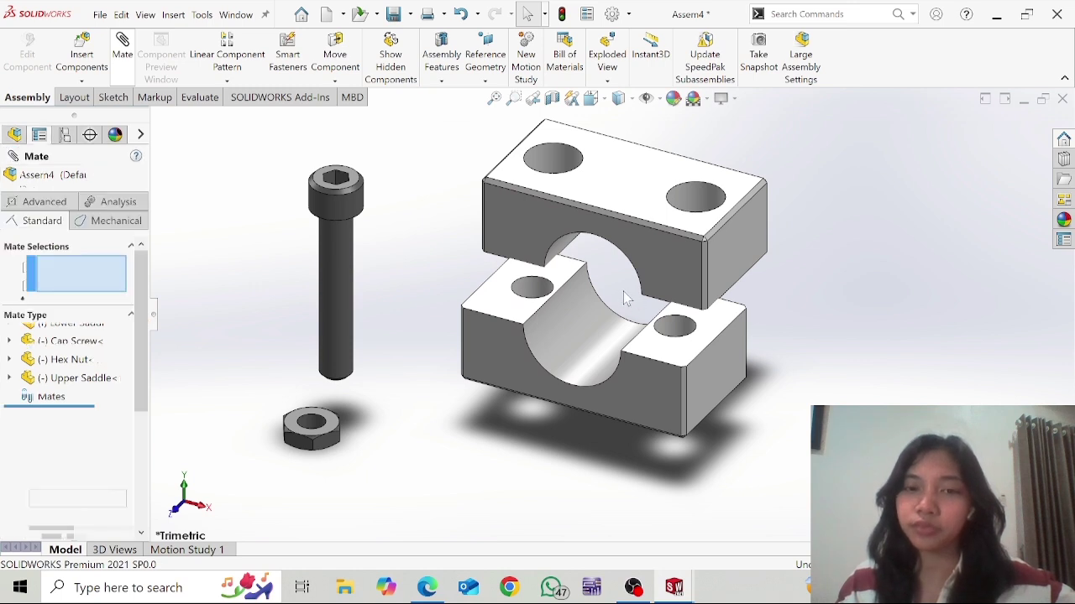
Add a coincident mate between the Upper Saddle's underside and the Lower Saddle's top face
middle_click_drag(631, 304, 676, 186)
left_click(466, 269)
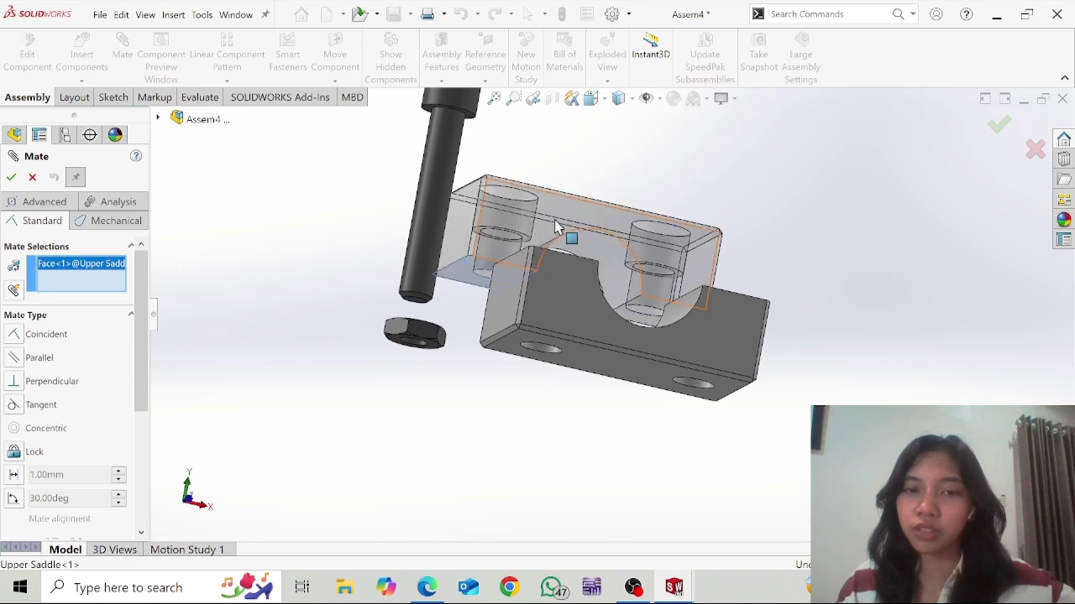
middle_click_drag(557, 226, 521, 282)
left_click(522, 281)
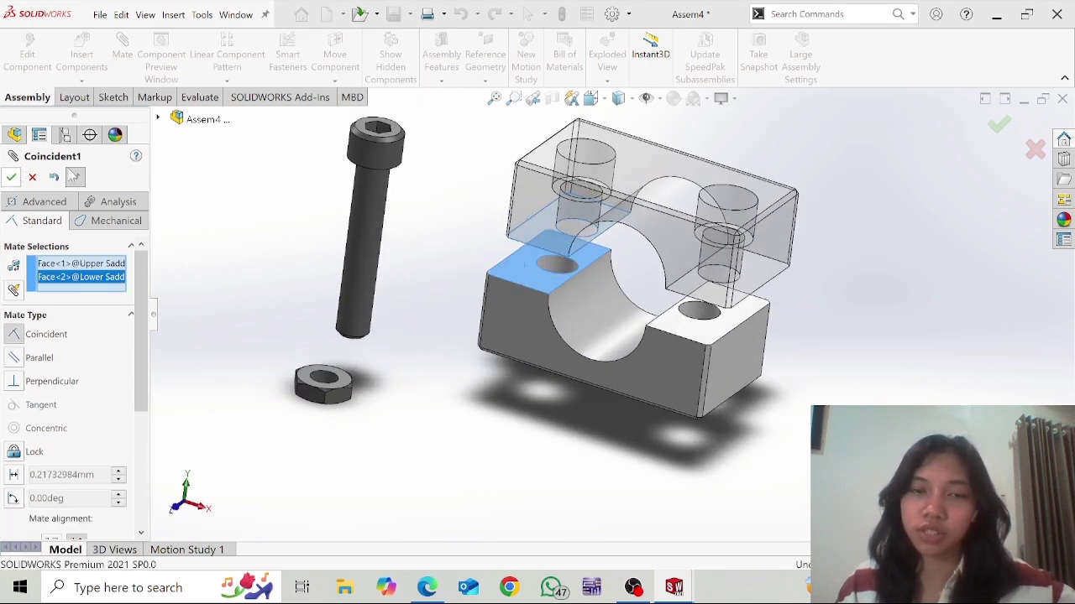
right_click(438, 249)
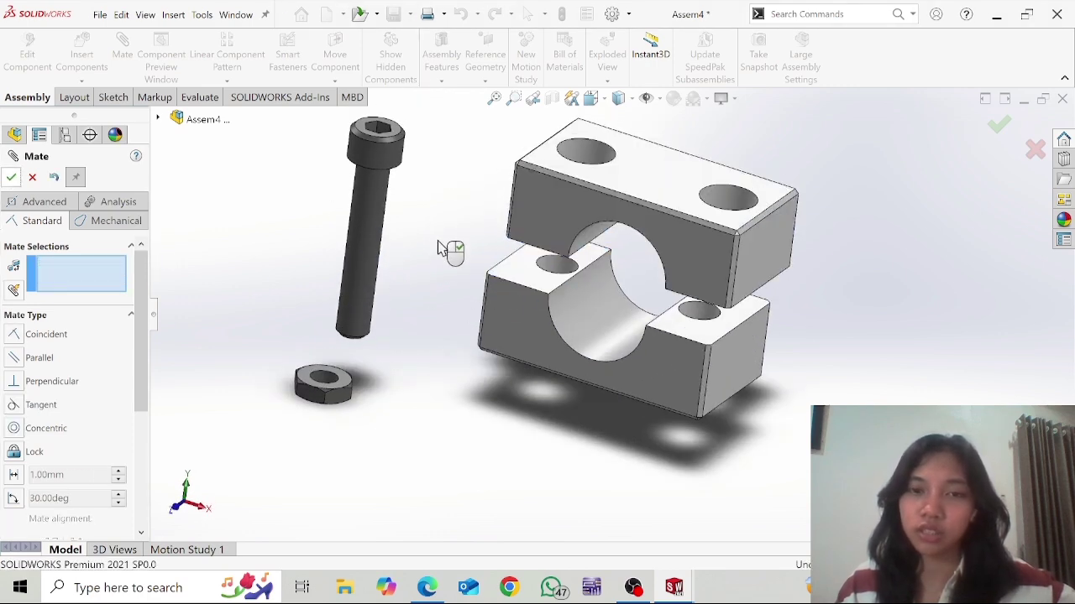
Align the two saddles with coincident mates between their front faces and between their matching end faces
left_click(544, 225)
left_click(517, 330)
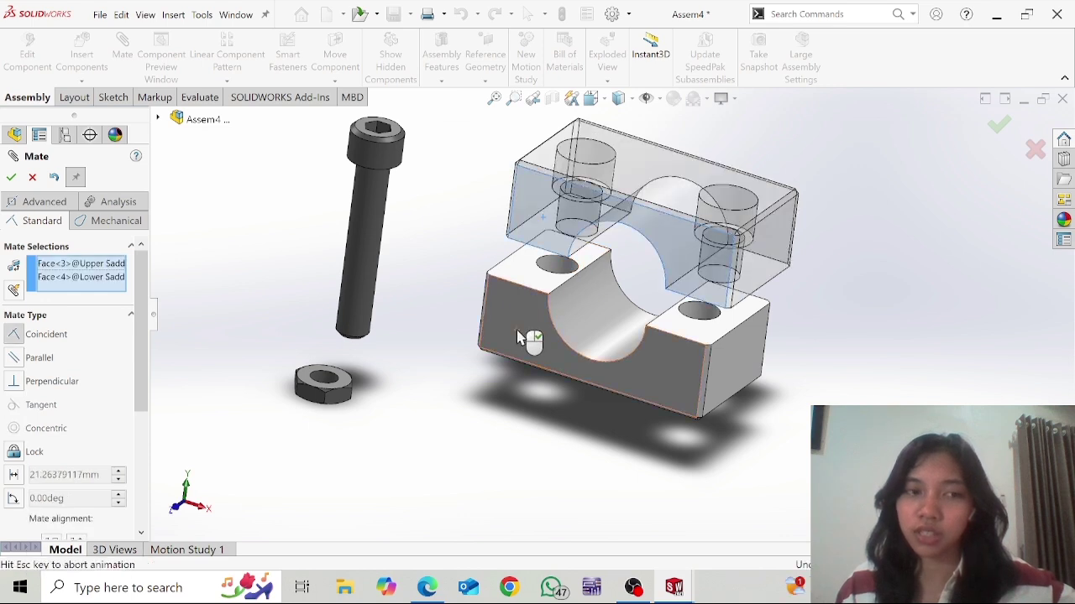
right_click(222, 211)
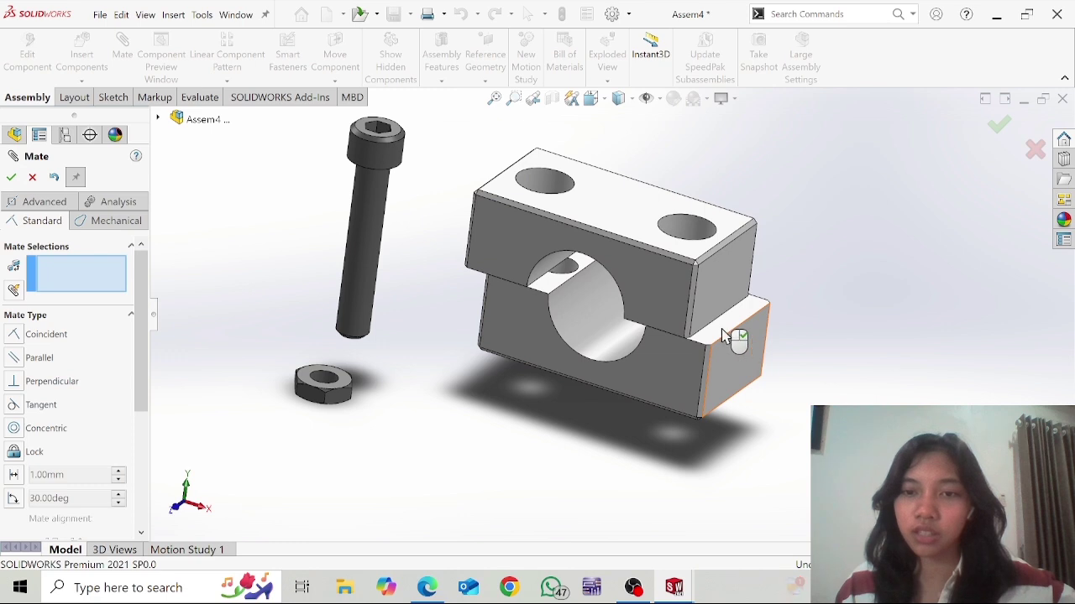
middle_click_drag(731, 336, 713, 348)
left_click(728, 366)
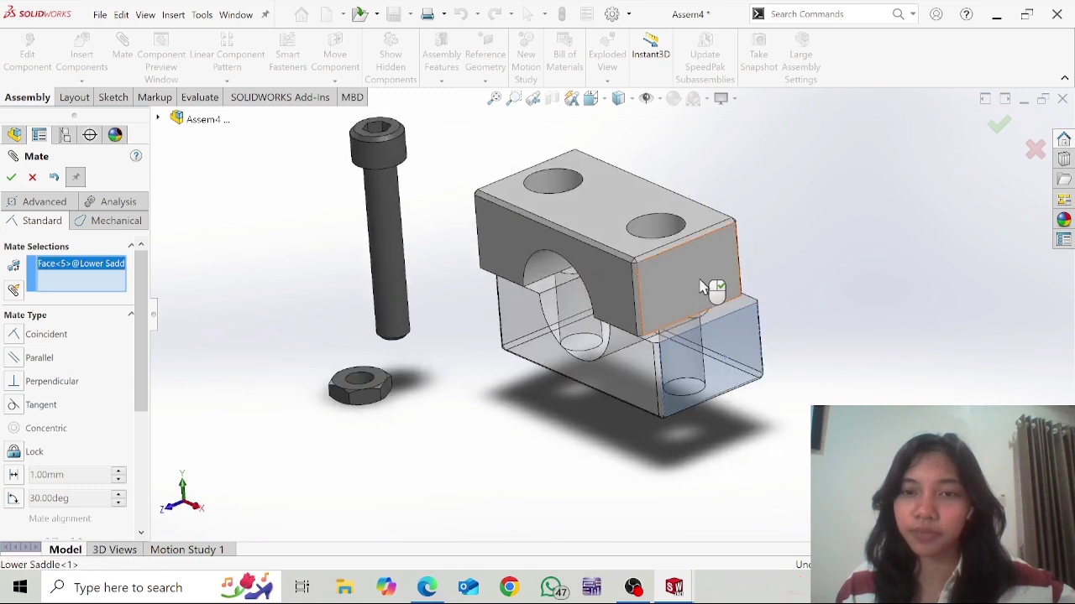
left_click(703, 288)
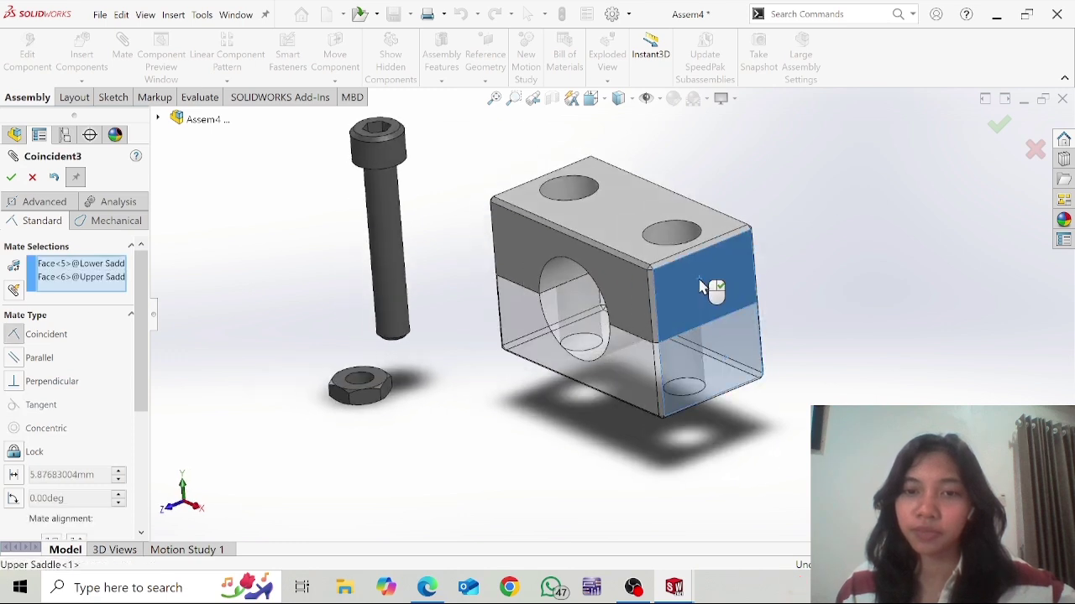
left_click(11, 177)
Check the part quantities in the EX 3 _ Assembly drawing and make a second copy of the Cap Screw and the Hex Nut
middle_click_drag(452, 384, 415, 245)
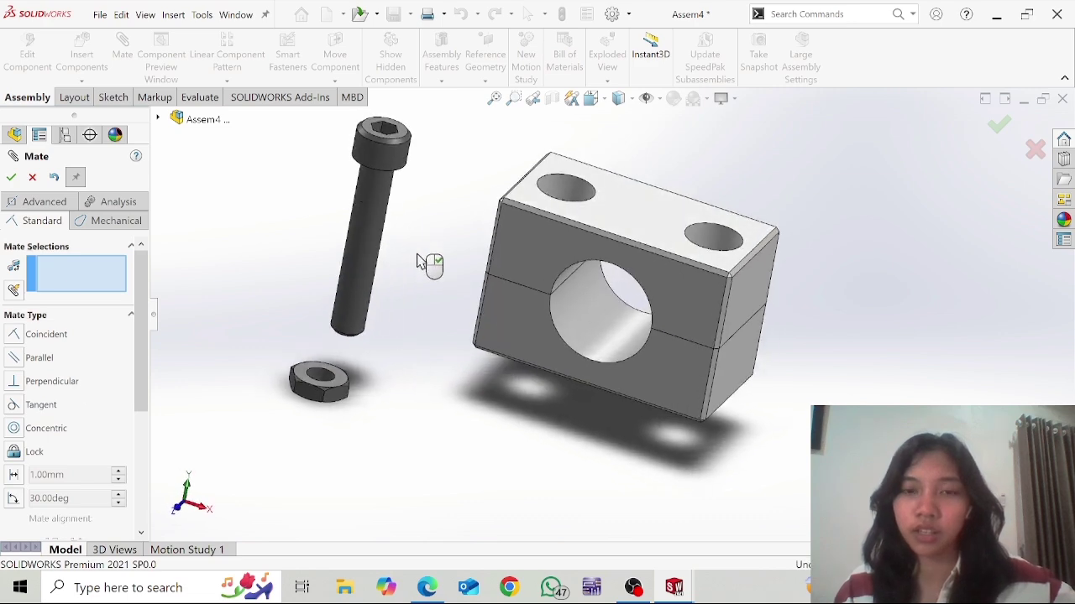
key("alt+Tab")
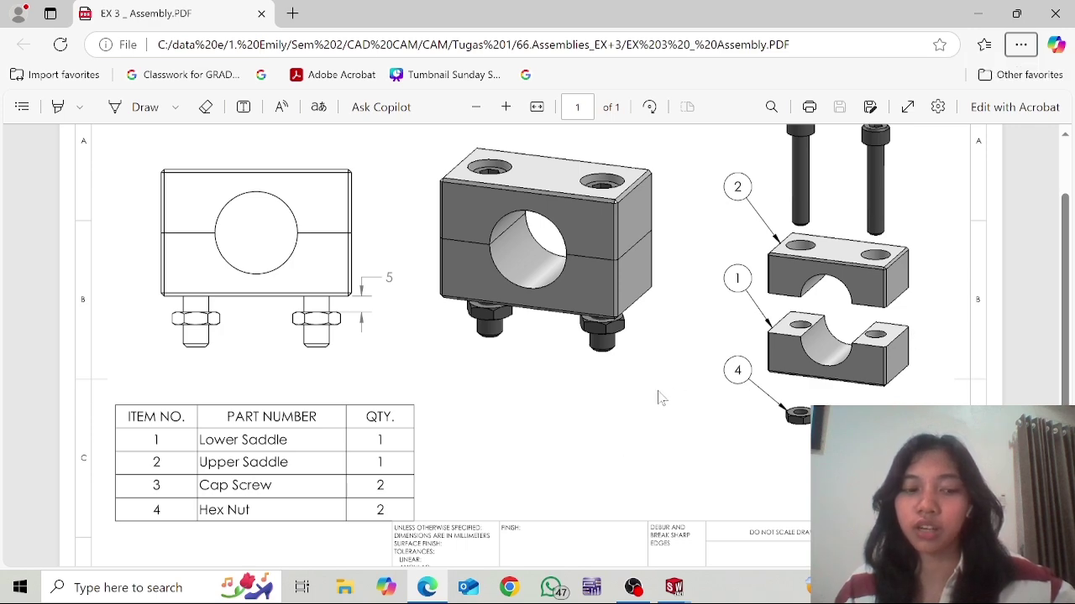
key("alt+Tab")
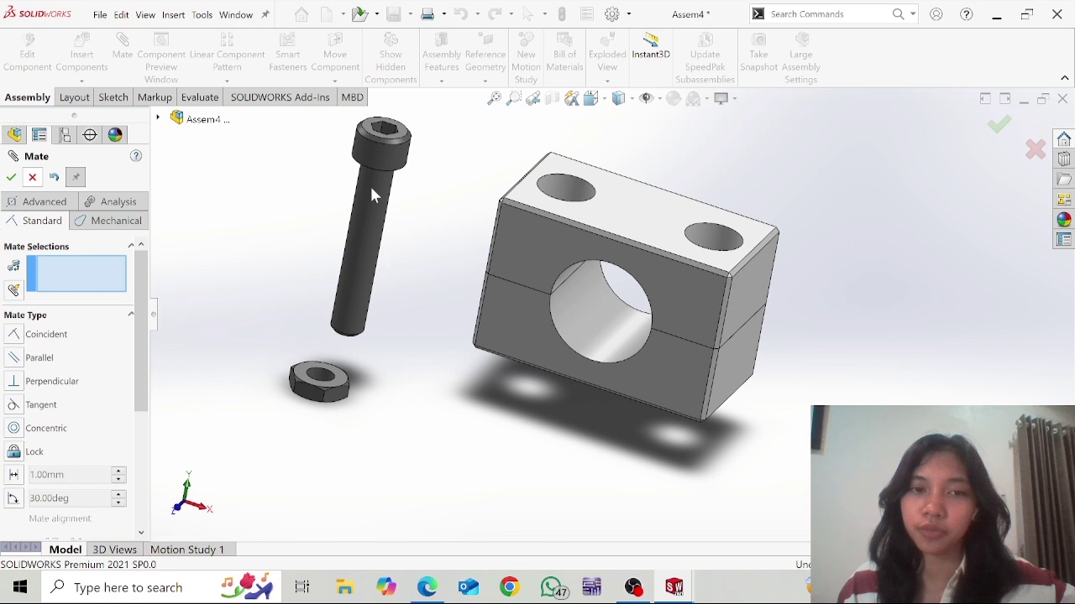
key("Escape")
left_click_drag(346, 215, 277, 232, "ctrl")
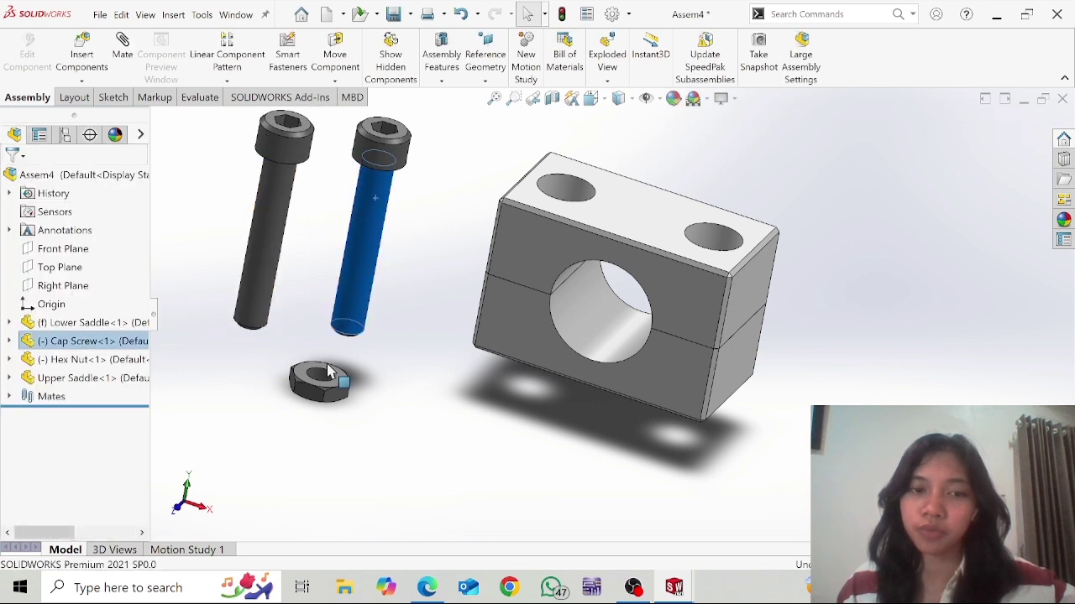
left_click_drag(328, 372, 256, 399, "ctrl")
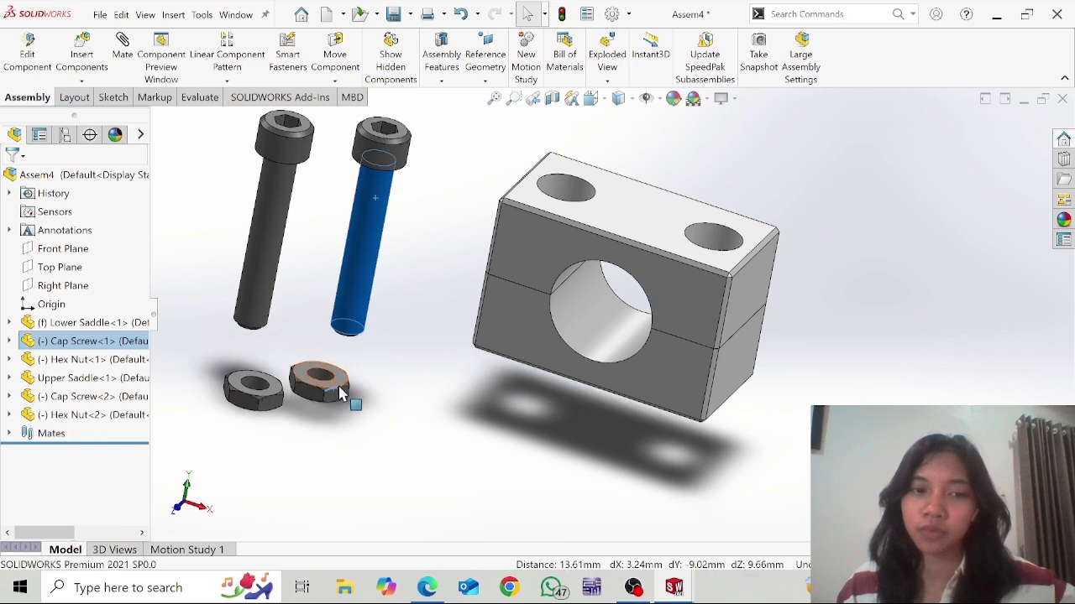
key("Escape")
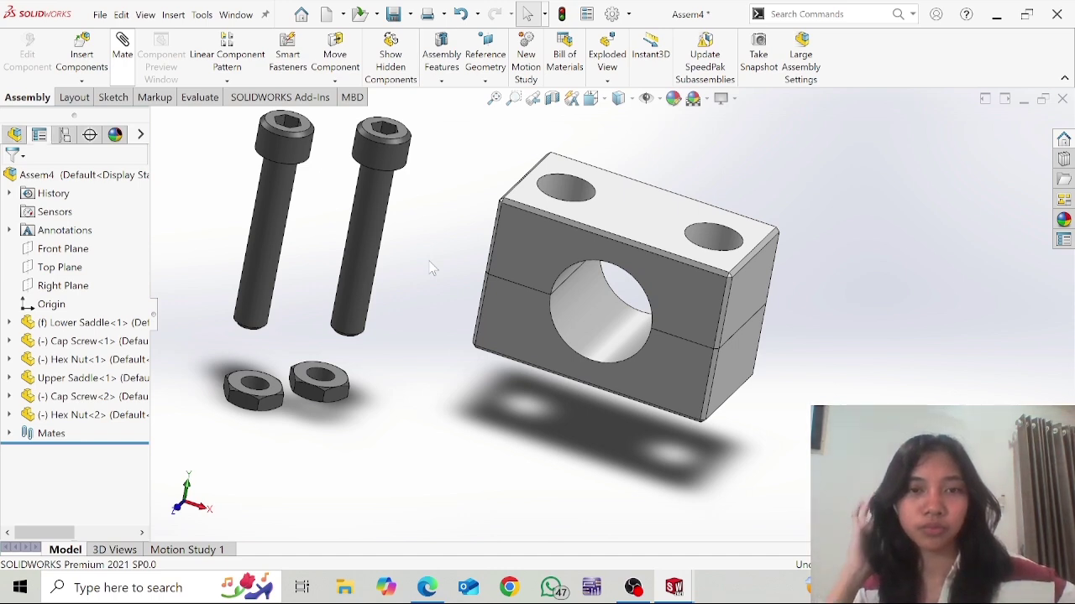
Add a concentric mate between the first Cap Screw's shank and the 8 mm hole nearest the Upper Saddle's mated end face
middle_click_drag(432, 268, 391, 264)
left_click(392, 264)
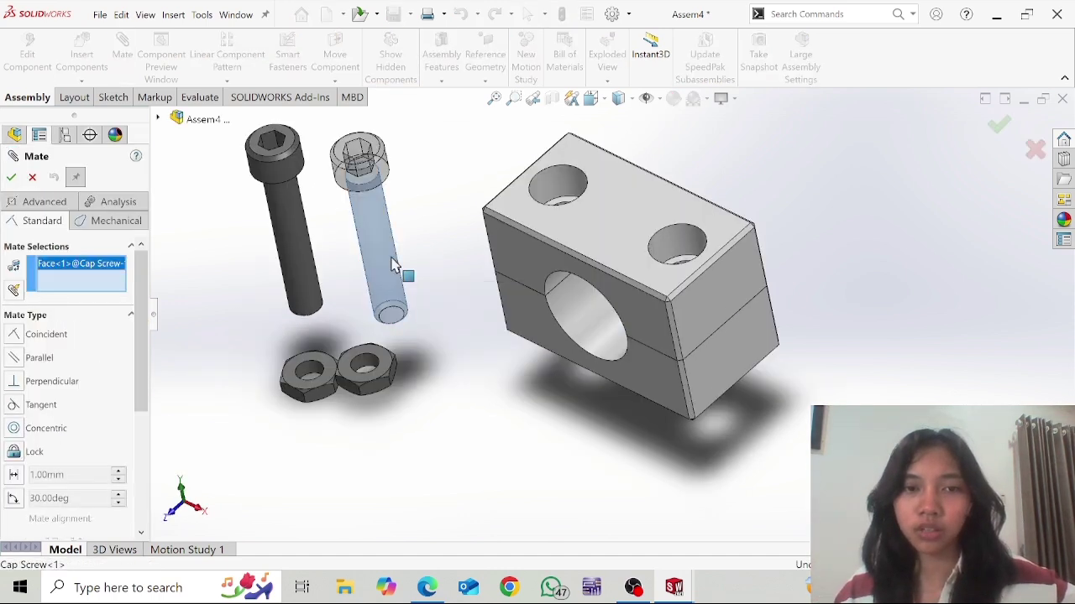
middle_click_drag(664, 179, 684, 277)
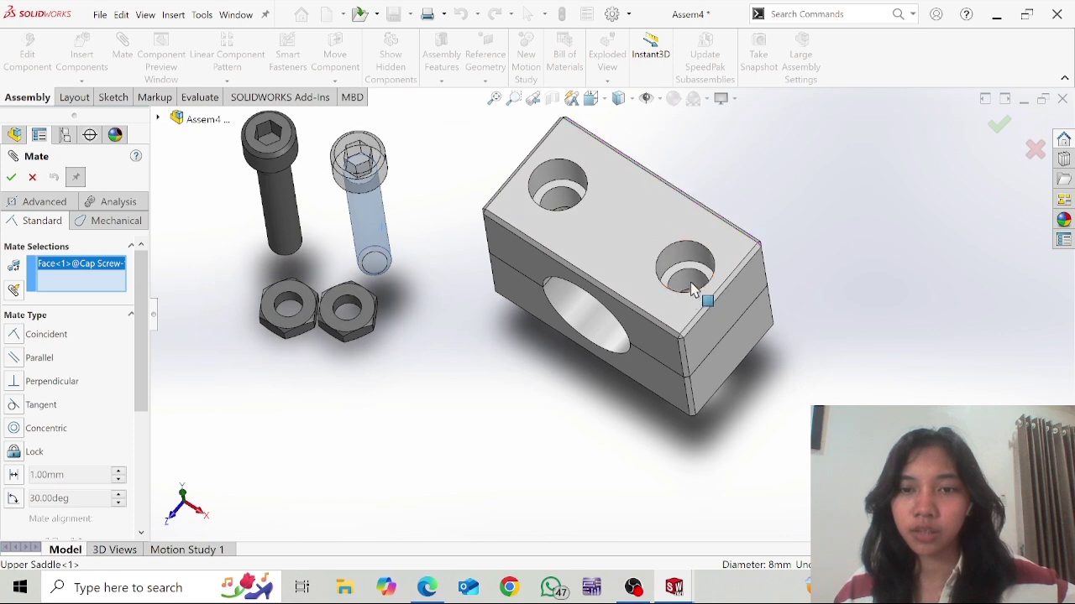
left_click(693, 288)
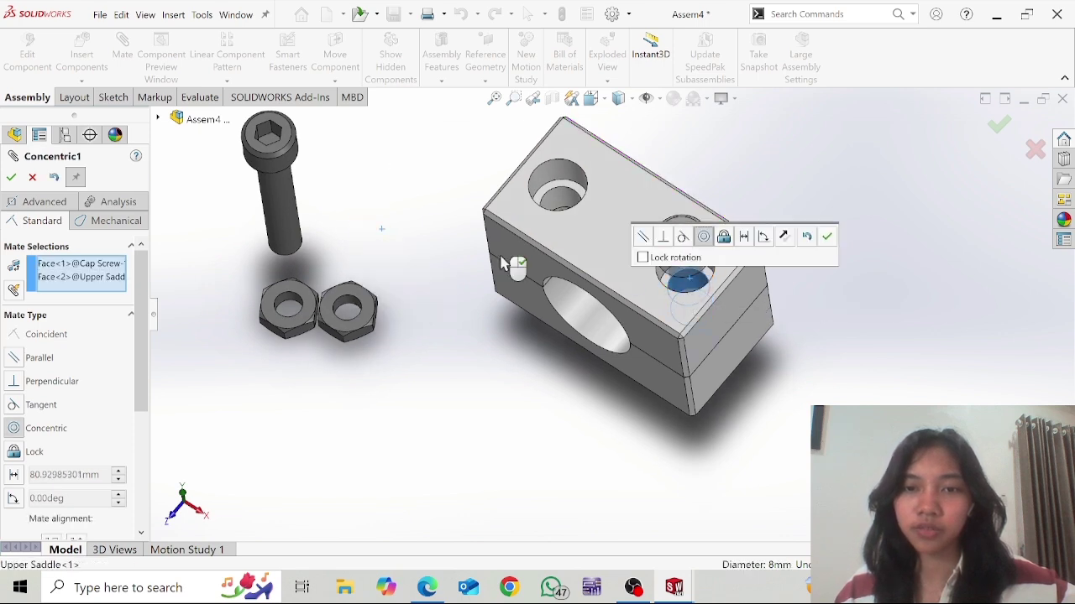
left_click(11, 176)
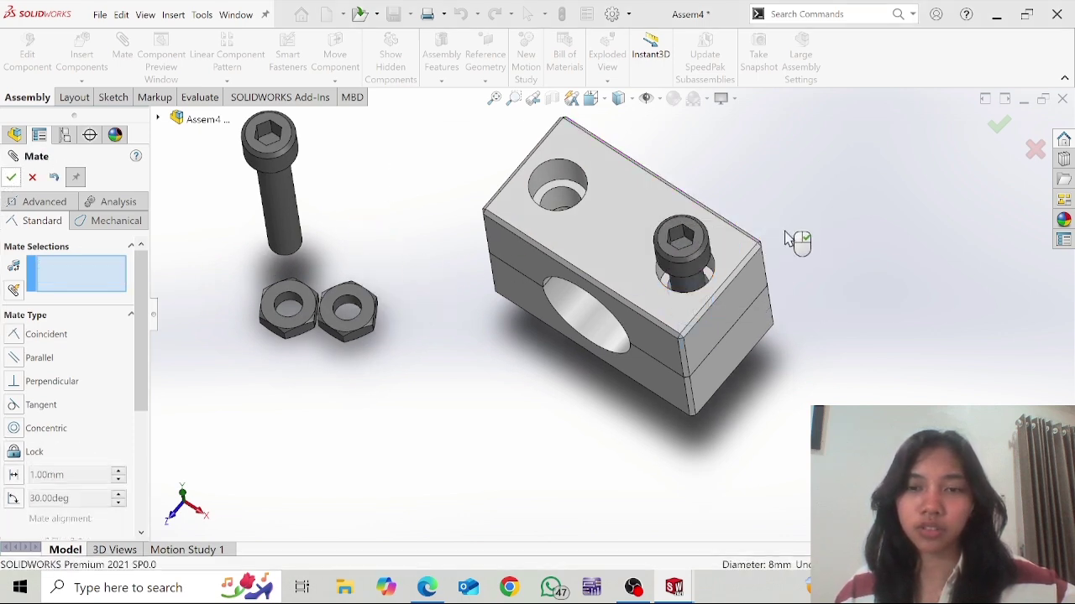
Seat the first Cap Screw with a coincident mate between its head's lower edge and the counterbore floor in the Upper Saddle
left_click(713, 283)
middle_click_drag(714, 285, 720, 96)
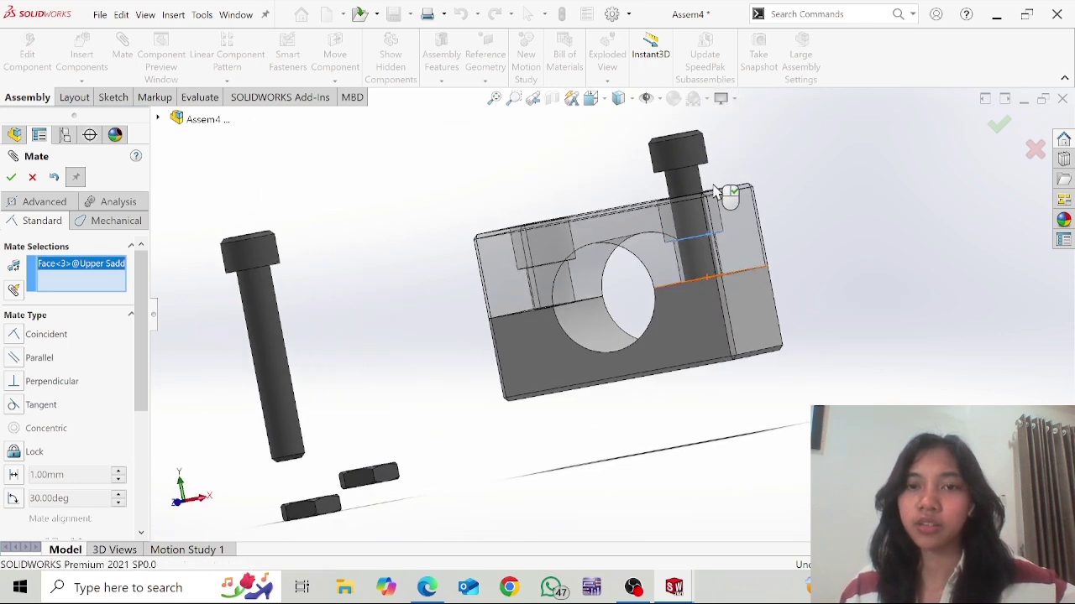
middle_click_drag(727, 194, 686, 185)
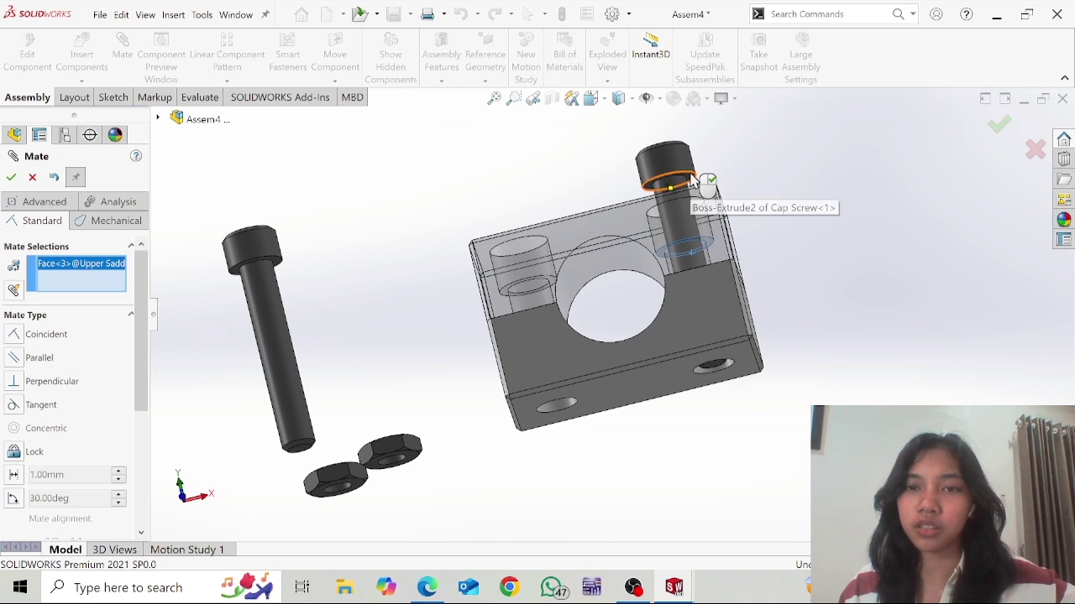
left_click(684, 183)
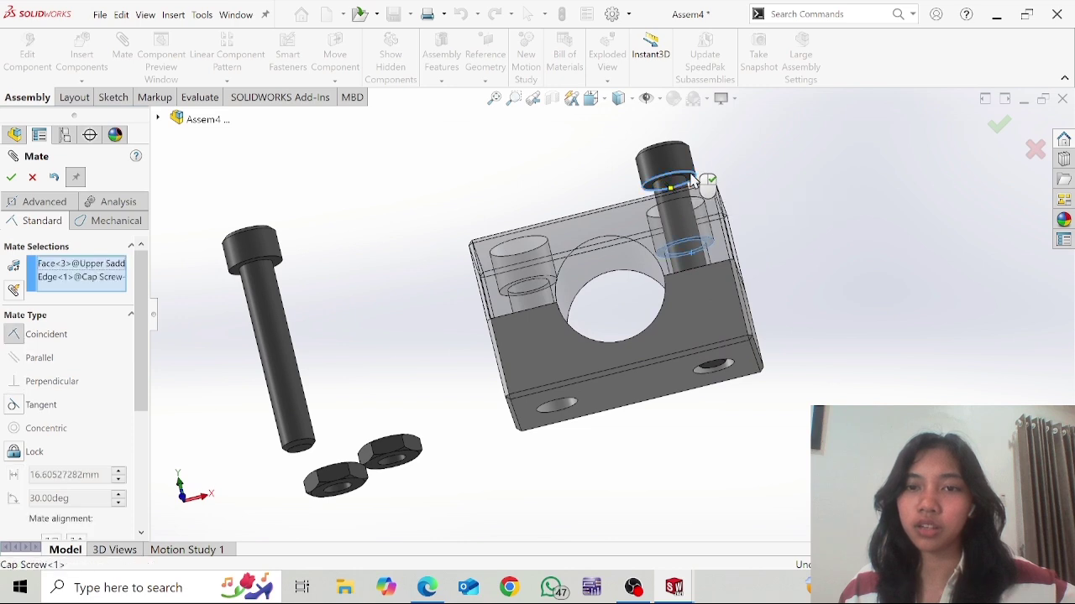
left_click(11, 177)
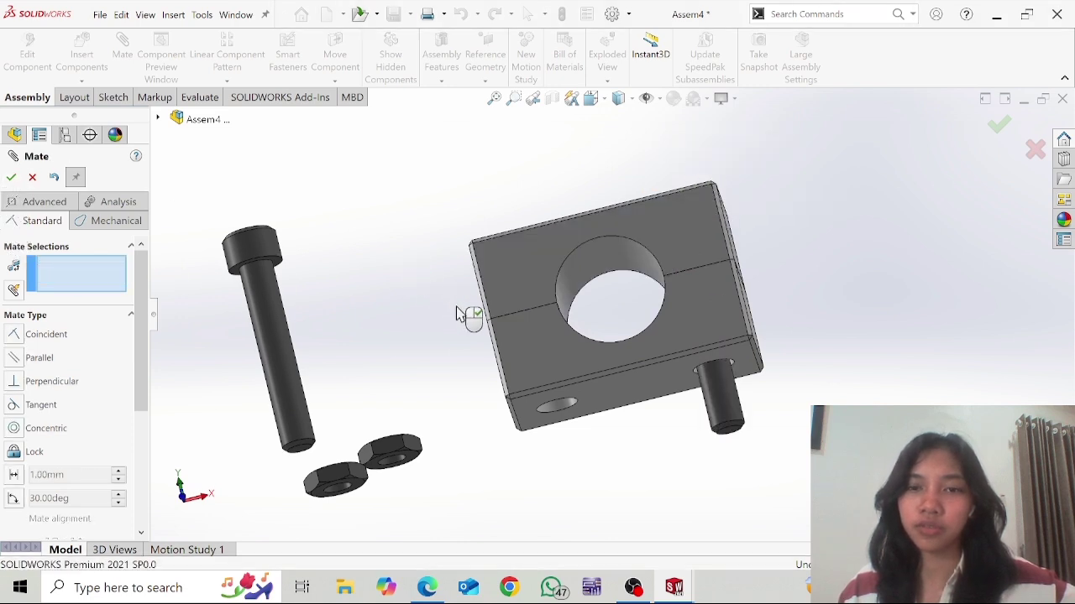
Add a concentric mate between the second Cap Screw's shank and the remaining 8 mm hole in the Upper Saddle
middle_click_drag(400, 349, 327, 470)
left_click(312, 457)
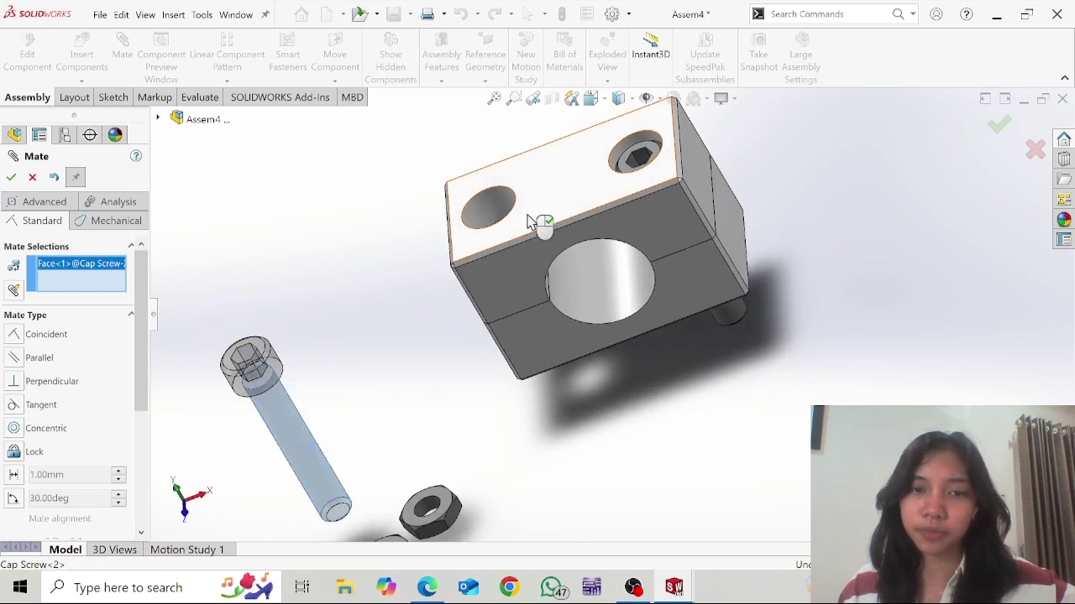
middle_click_drag(540, 223, 487, 227)
left_click(490, 228)
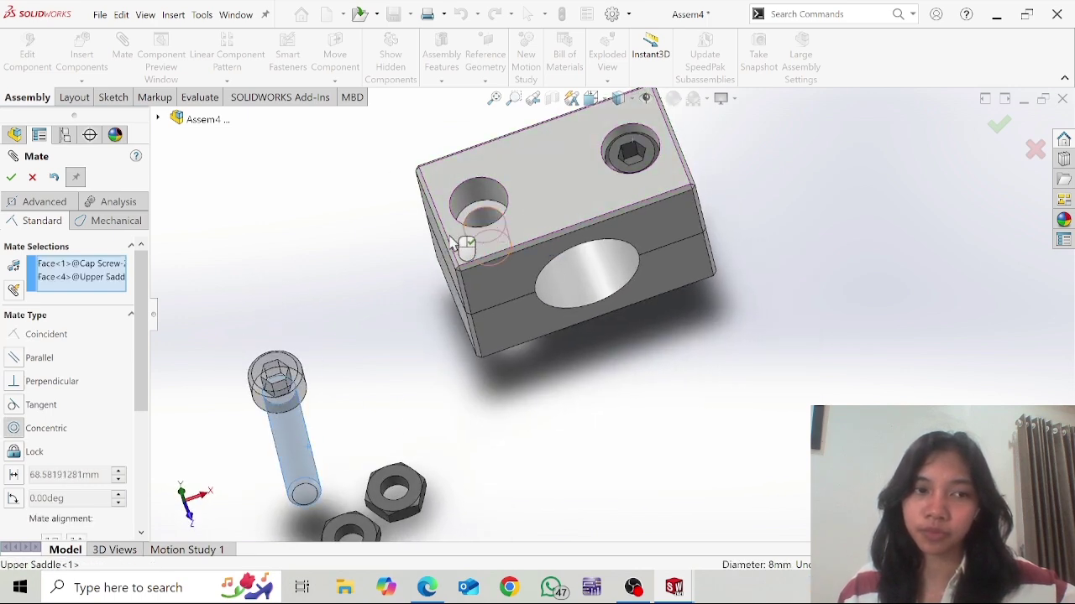
left_click(10, 177)
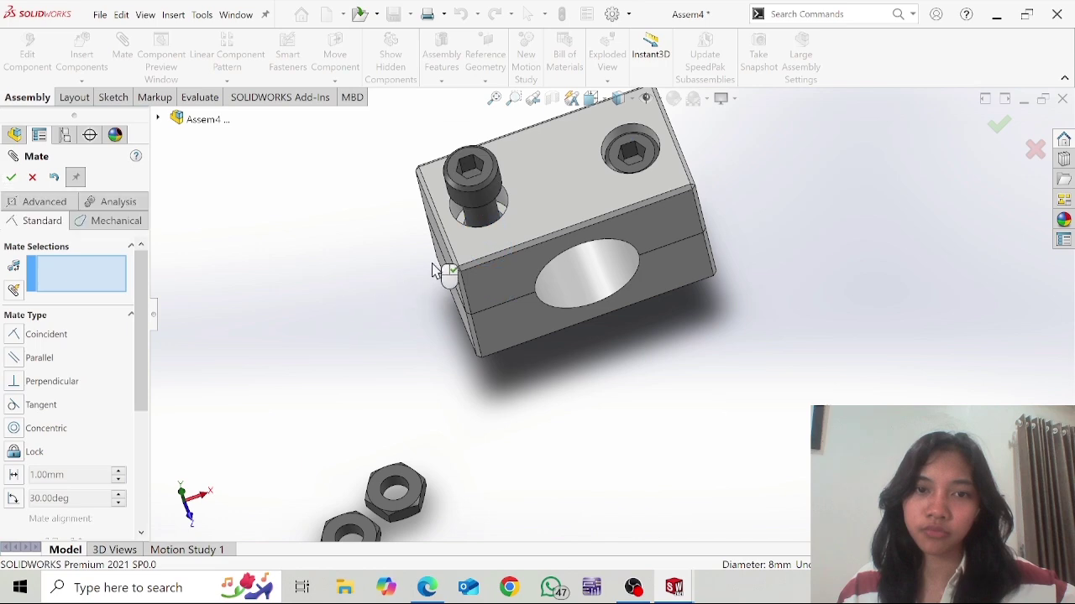
Seat the second Cap Screw with a coincident mate between its head's underside and the counterbore floor in the Upper Saddle
middle_click_drag(443, 273, 478, 201)
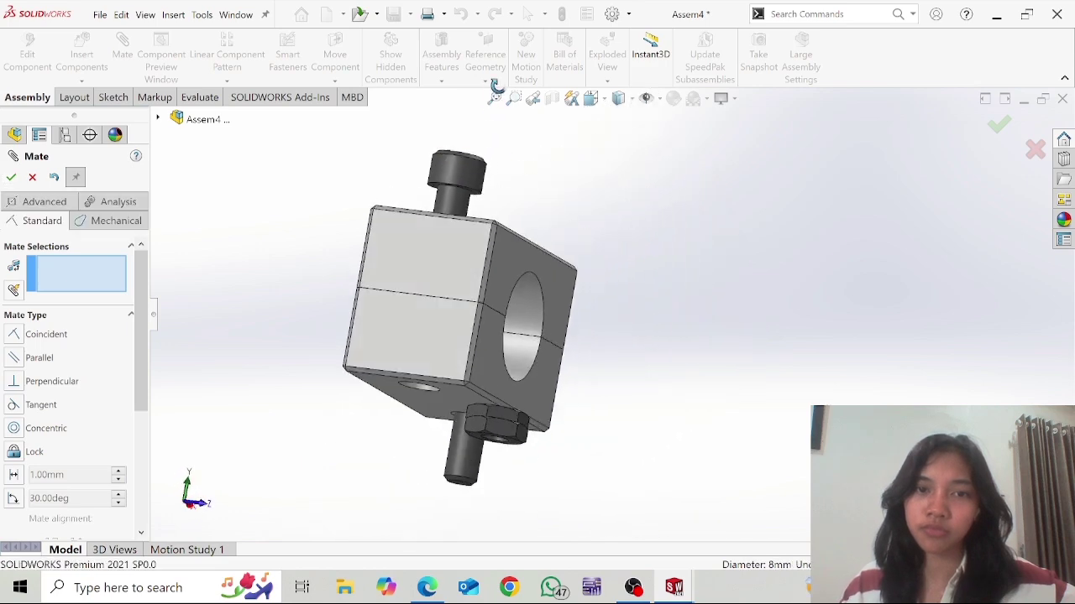
left_click(476, 198)
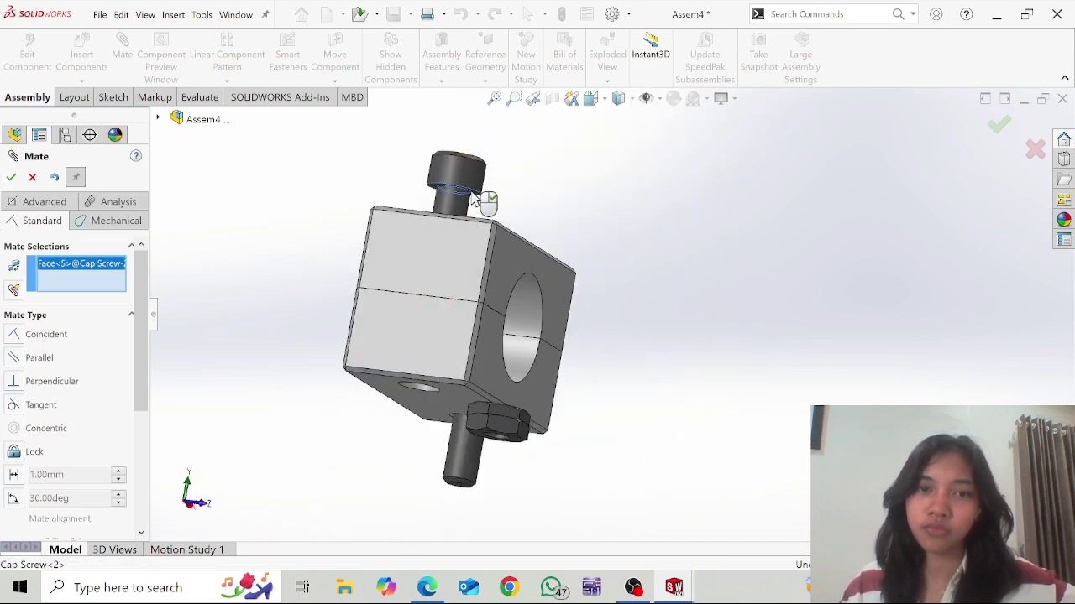
middle_click_drag(477, 200, 446, 247)
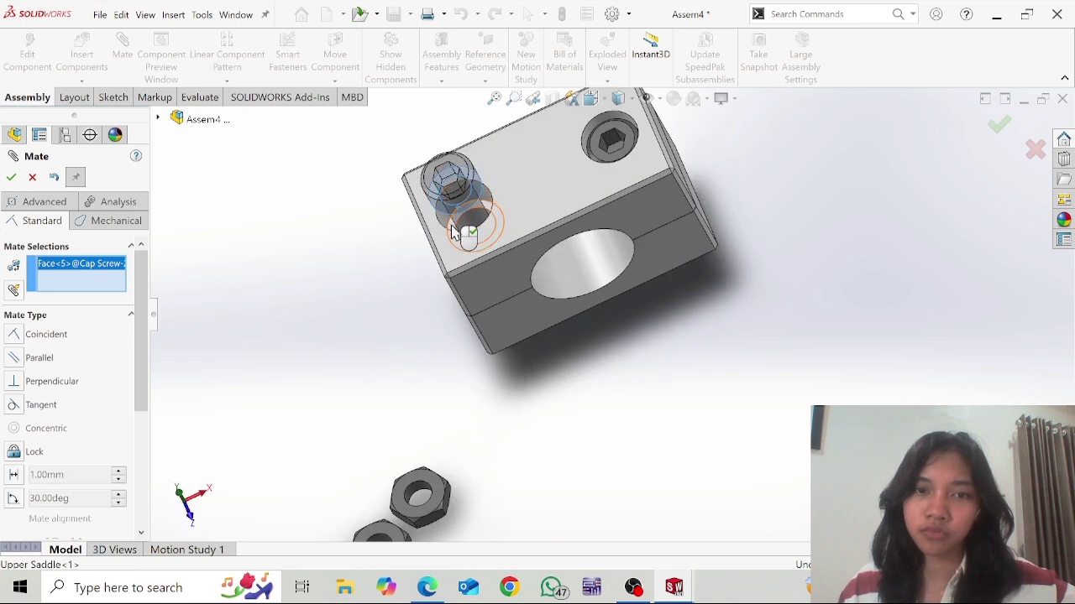
left_click(466, 227)
left_click(11, 178)
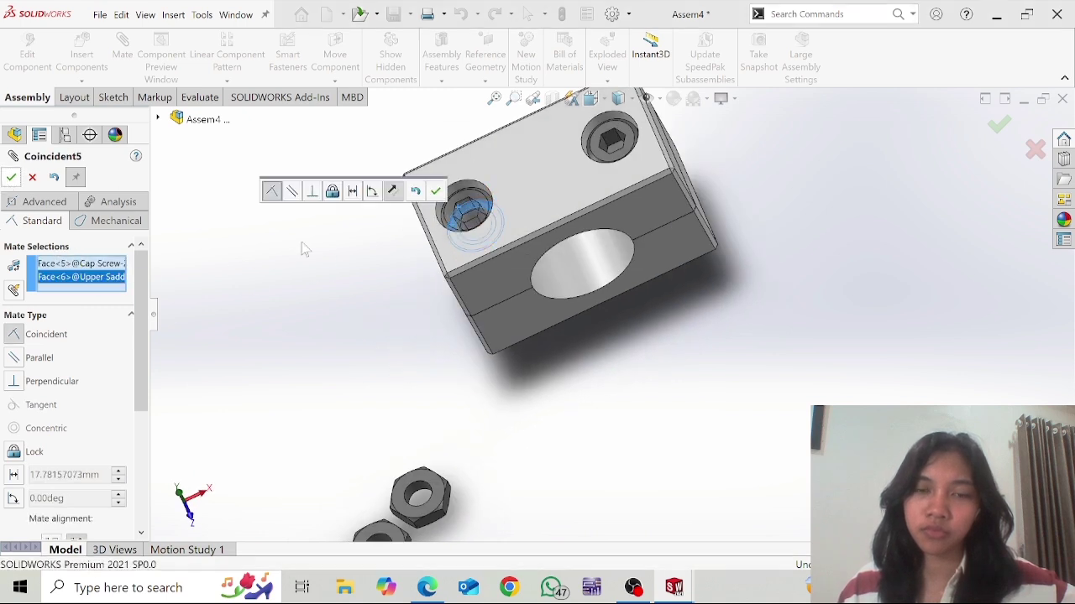
Examine the EX 3 _ Assembly drawing for the position and spacing of the Hex Nuts below the Lower Saddle
middle_click_drag(595, 371, 571, 211)
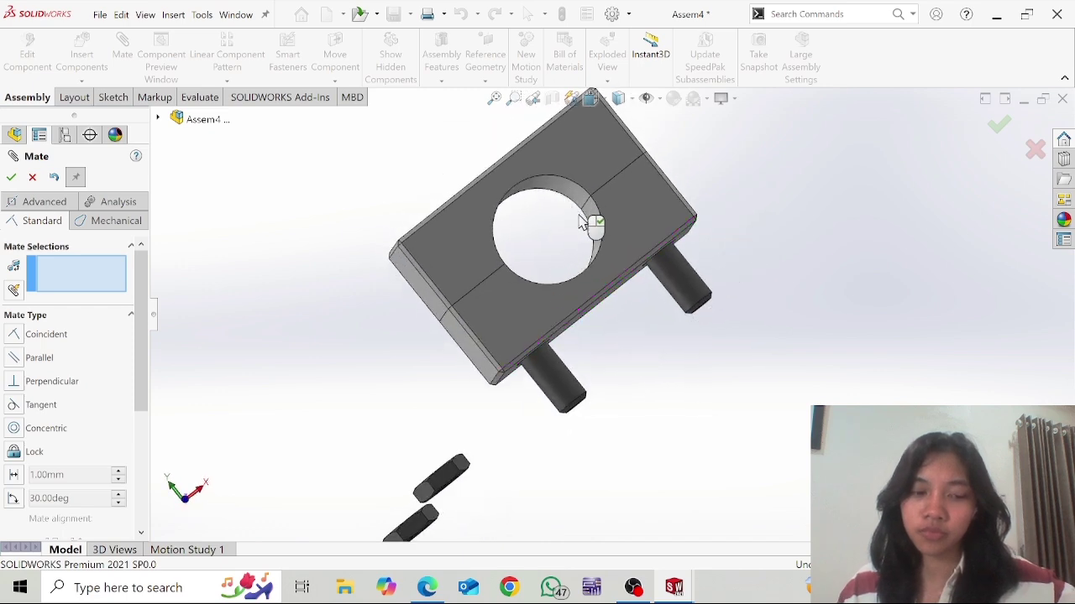
key("alt+Tab")
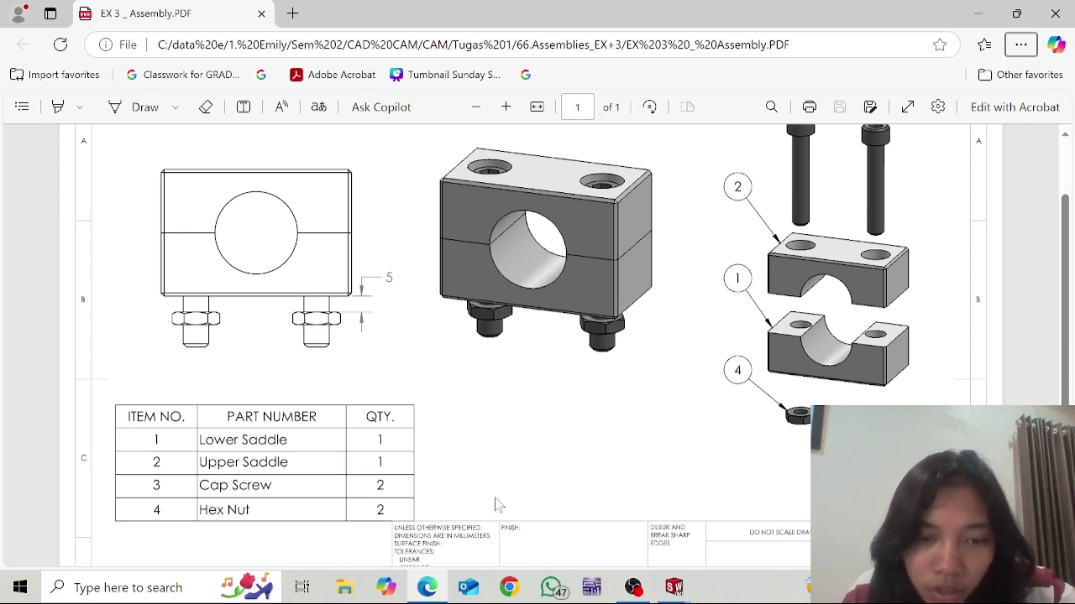
scroll(495, 505, "down", 3)
scroll(495, 504, "down", 2)
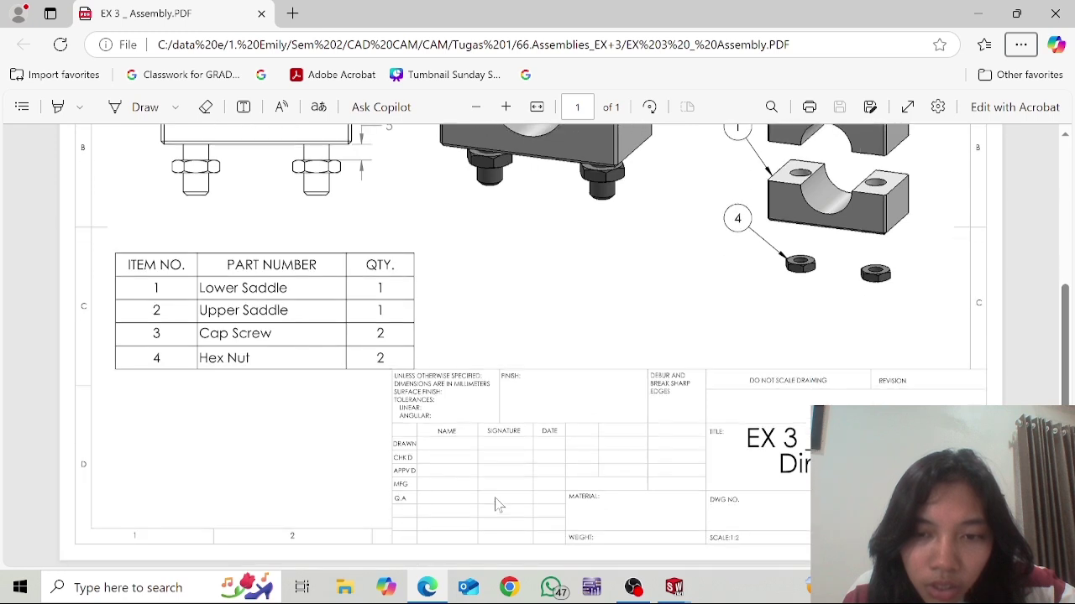
scroll(495, 505, "up", 7)
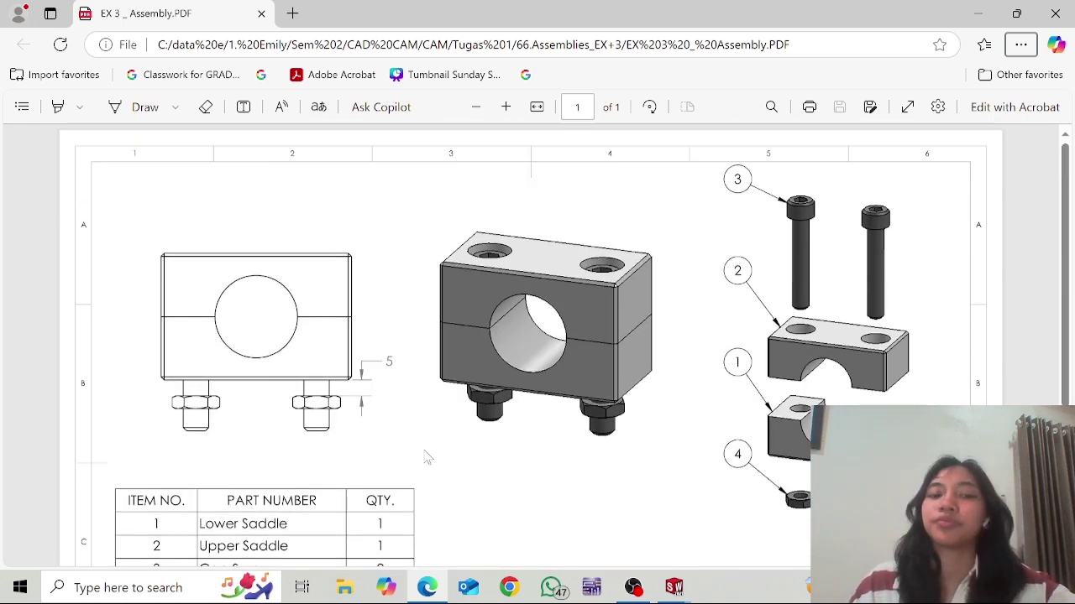
scroll(426, 464, "down", 3)
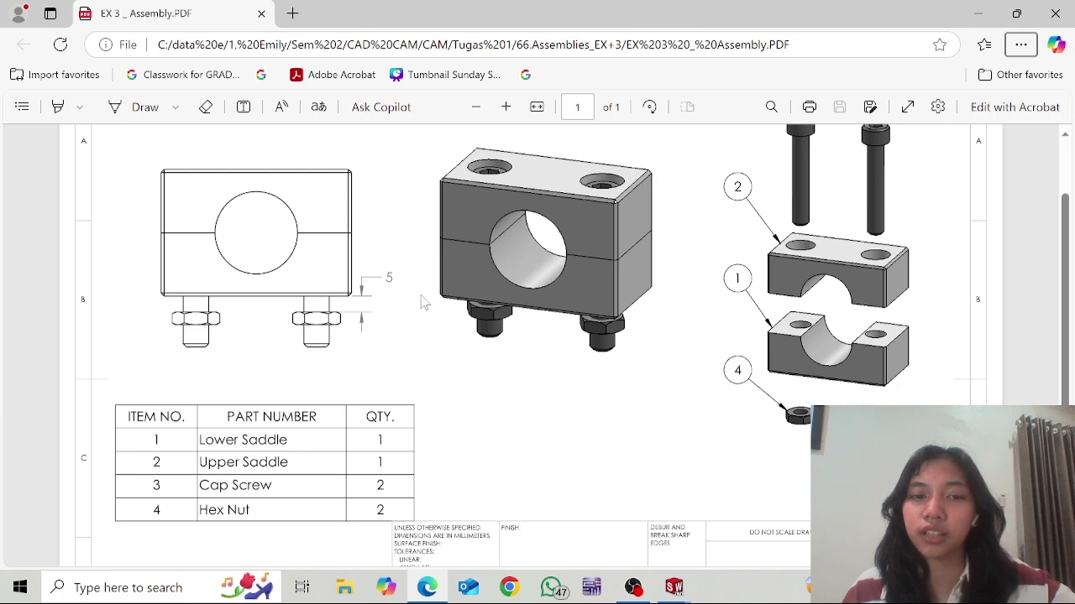
key("alt+Tab")
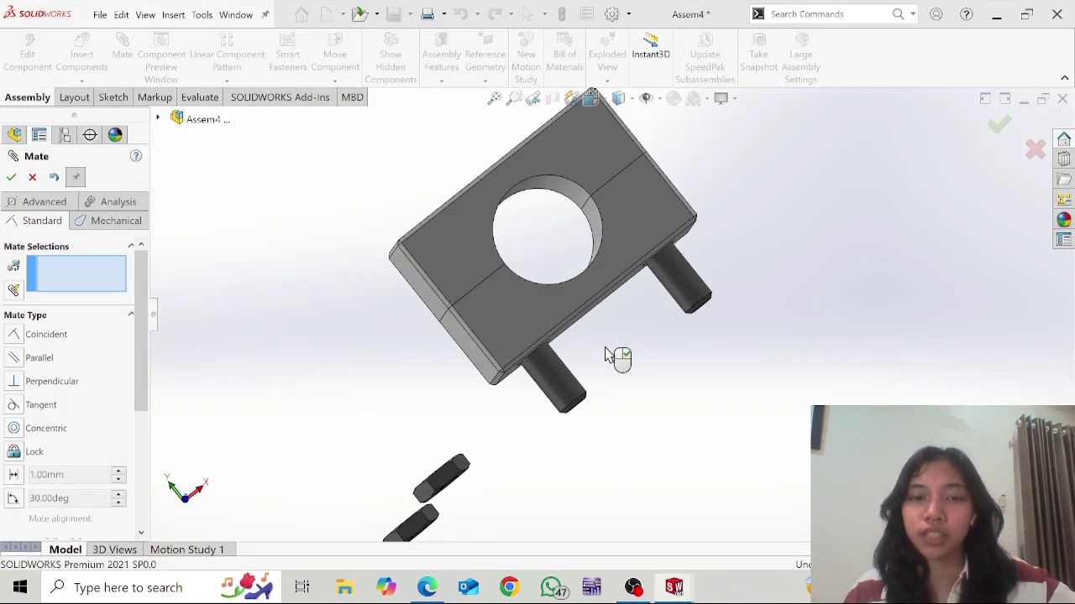
middle_click_drag(476, 509, 403, 437)
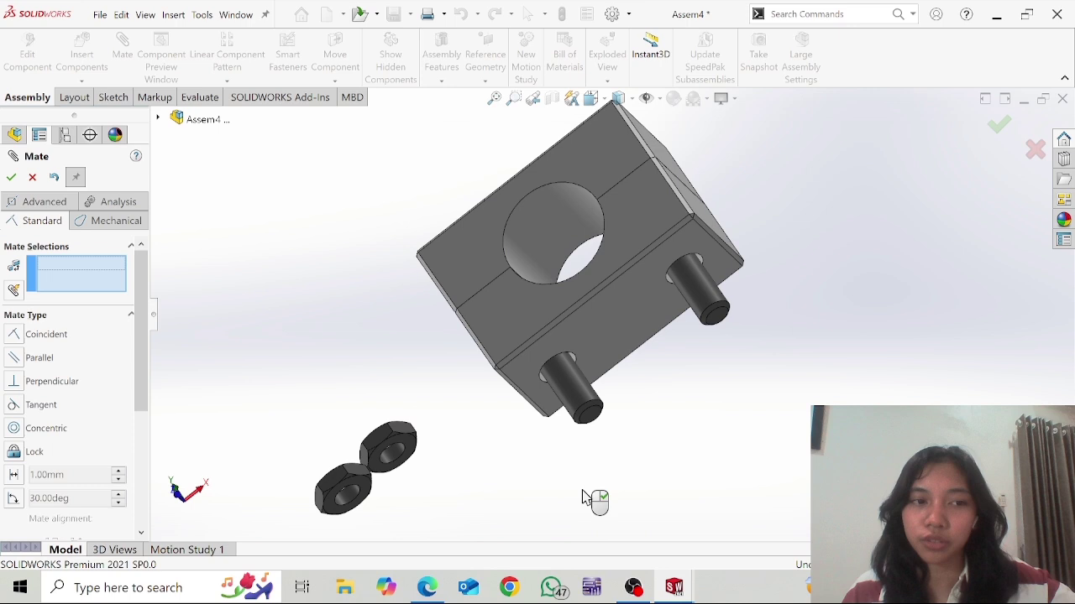
Add a concentric mate between the first Hex Nut's threaded hole and the first Cap Screw's shank
left_click(411, 462)
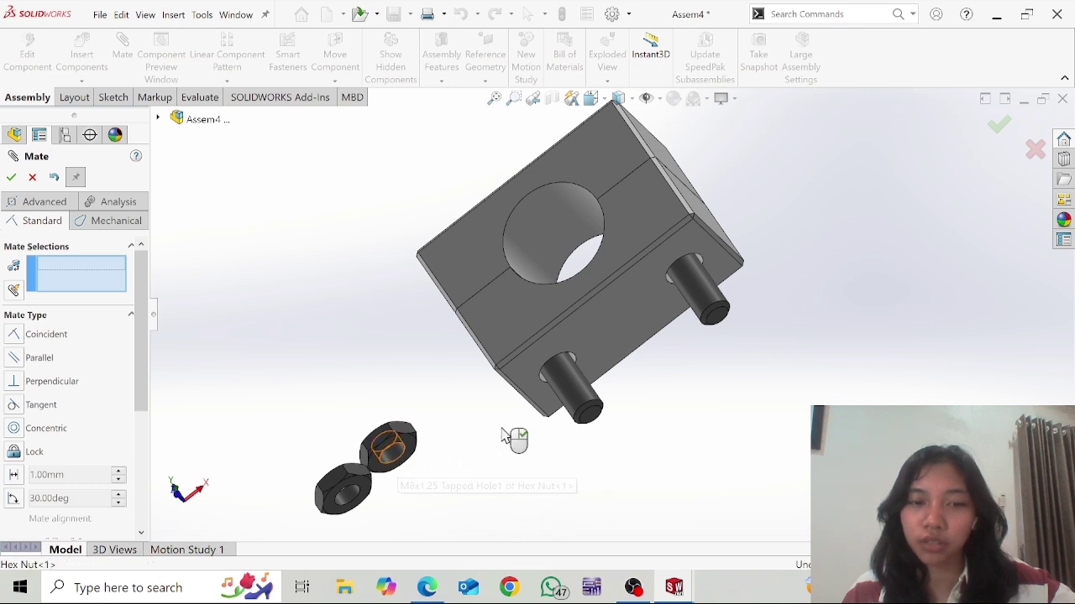
left_click(712, 304)
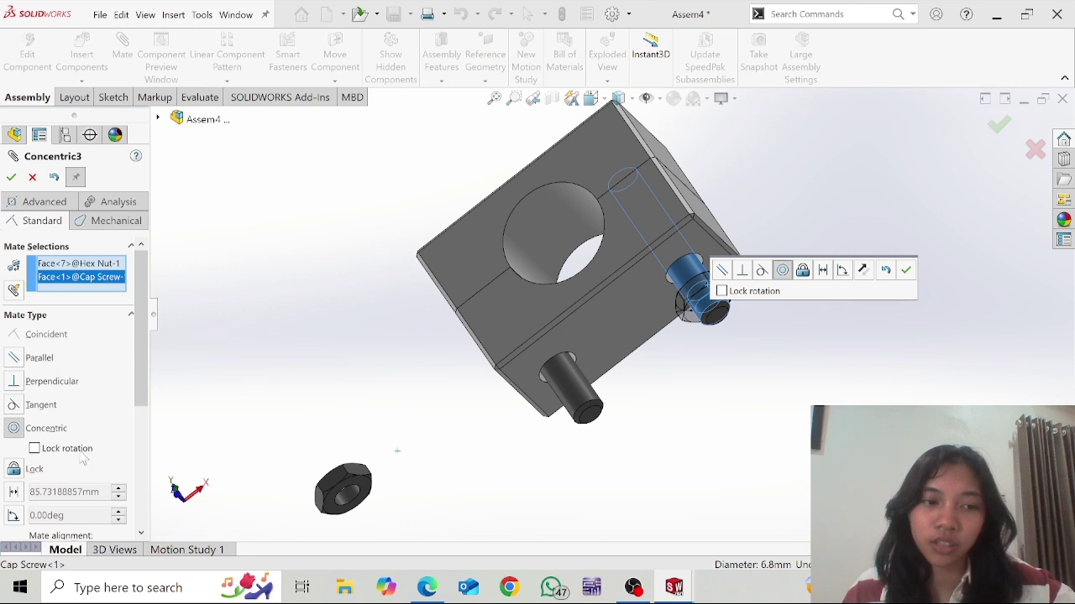
scroll(84, 459, "down", 3)
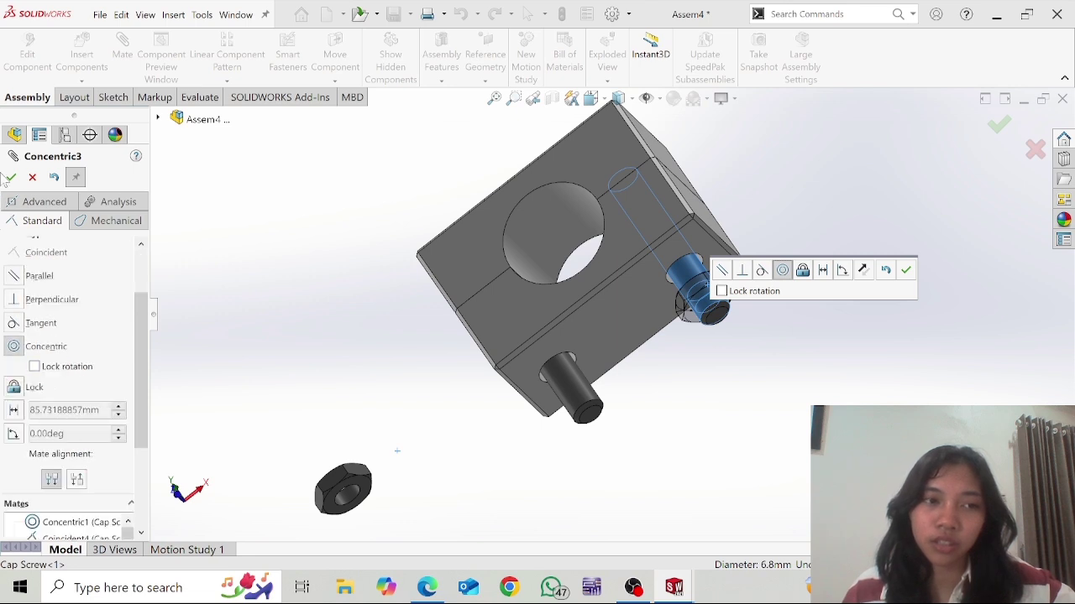
left_click(12, 177)
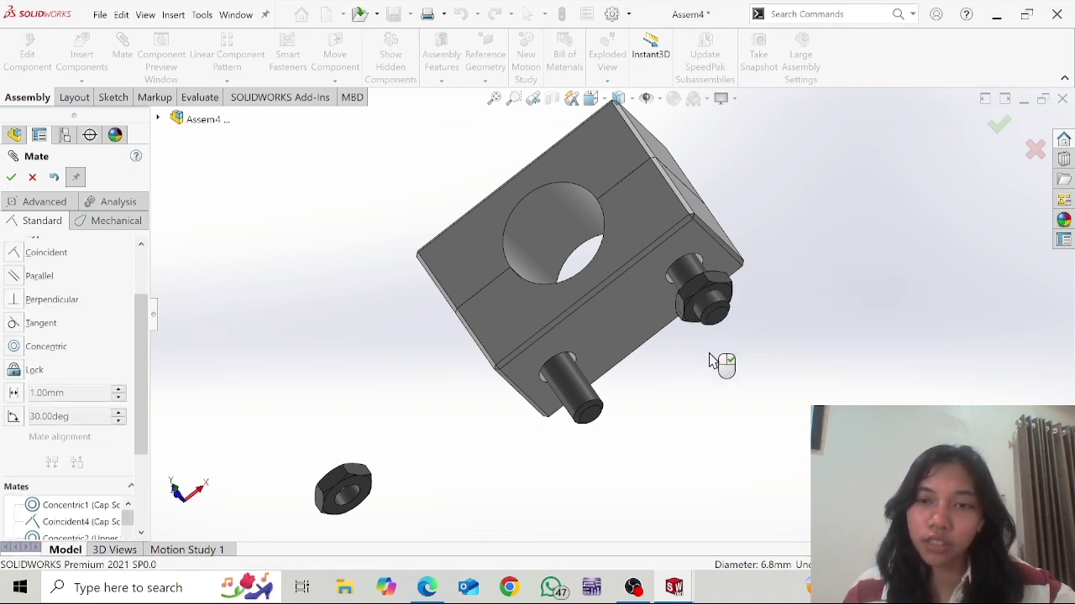
Add a 5 mm distance mate between the Lower Saddle's bottom face and the upper face of the first Hex Nut
middle_click_drag(712, 361, 732, 420)
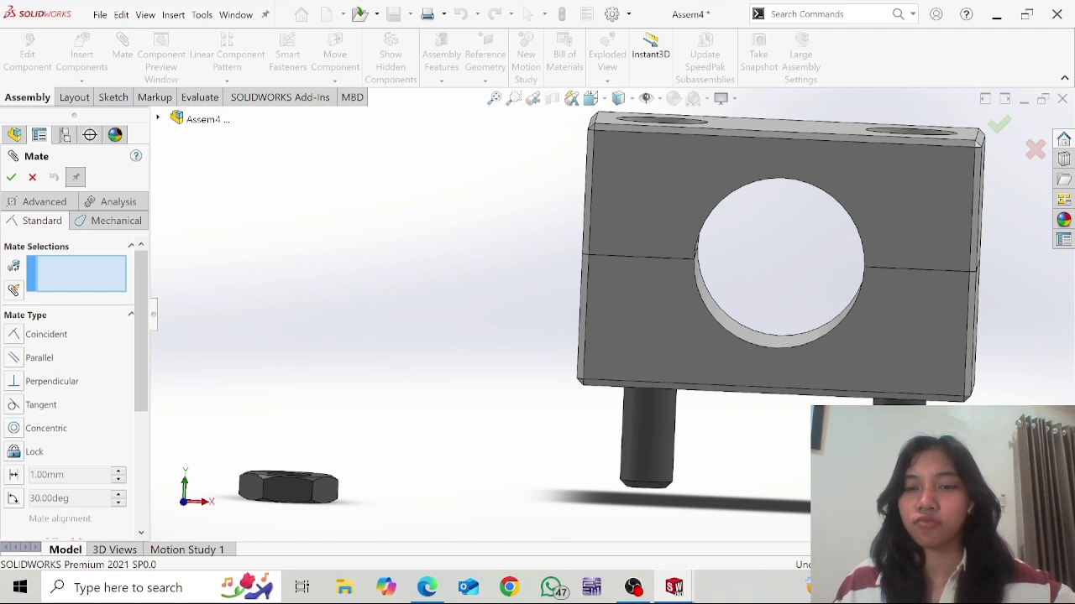
middle_click_drag(848, 500, 789, 395)
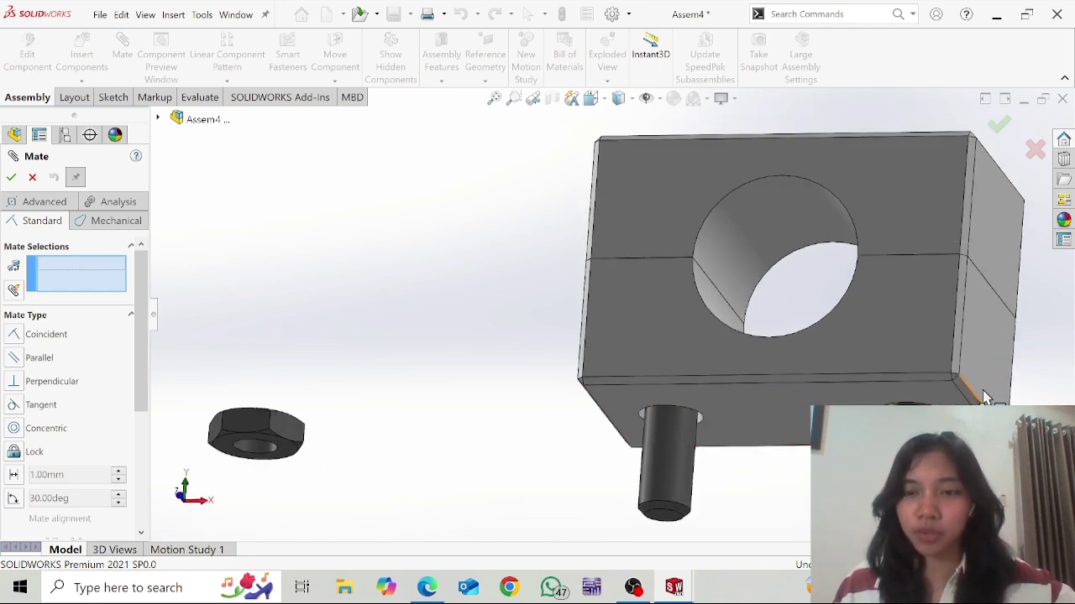
left_click(755, 413)
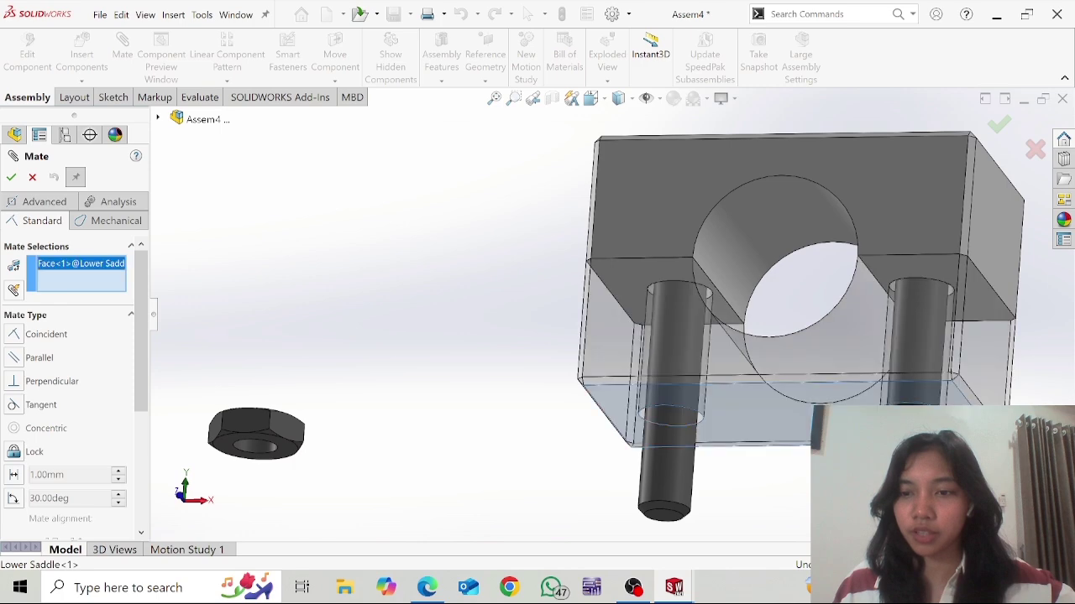
middle_click_drag(755, 411, 731, 512)
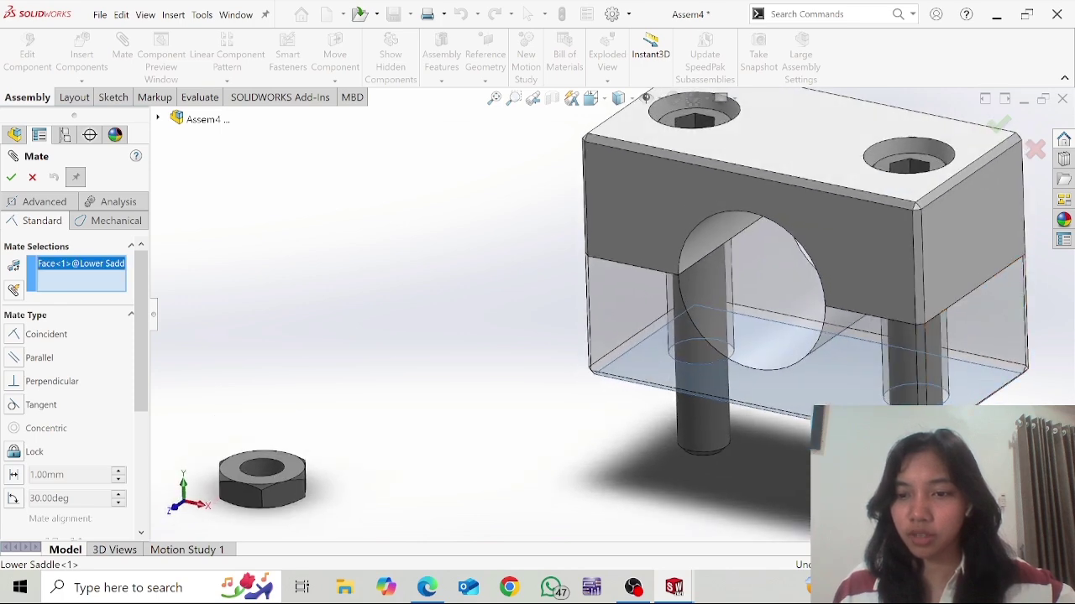
left_click(892, 435)
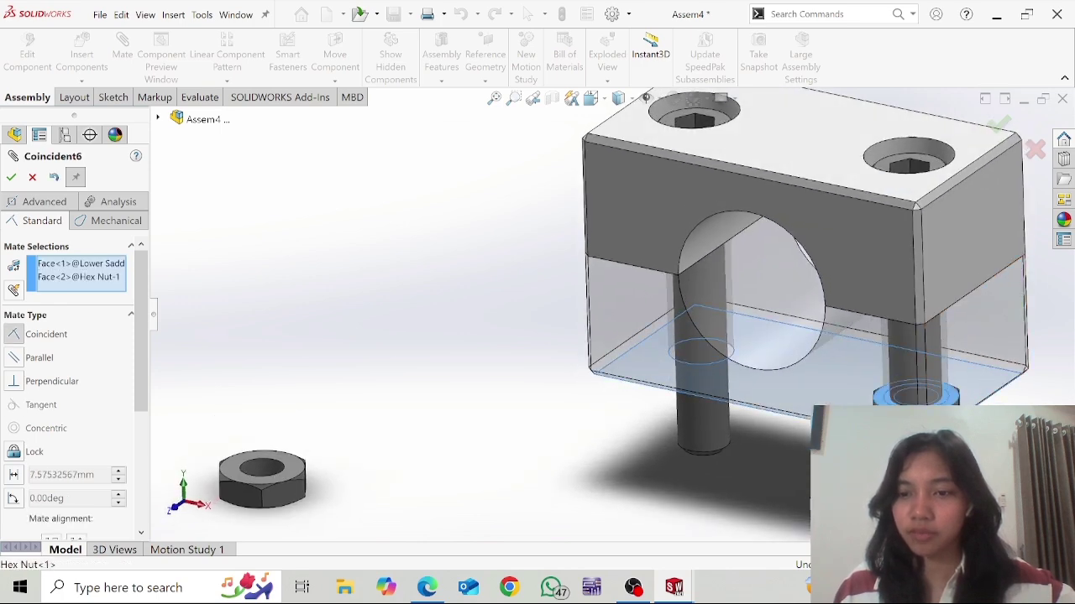
middle_click_drag(840, 433, 666, 420)
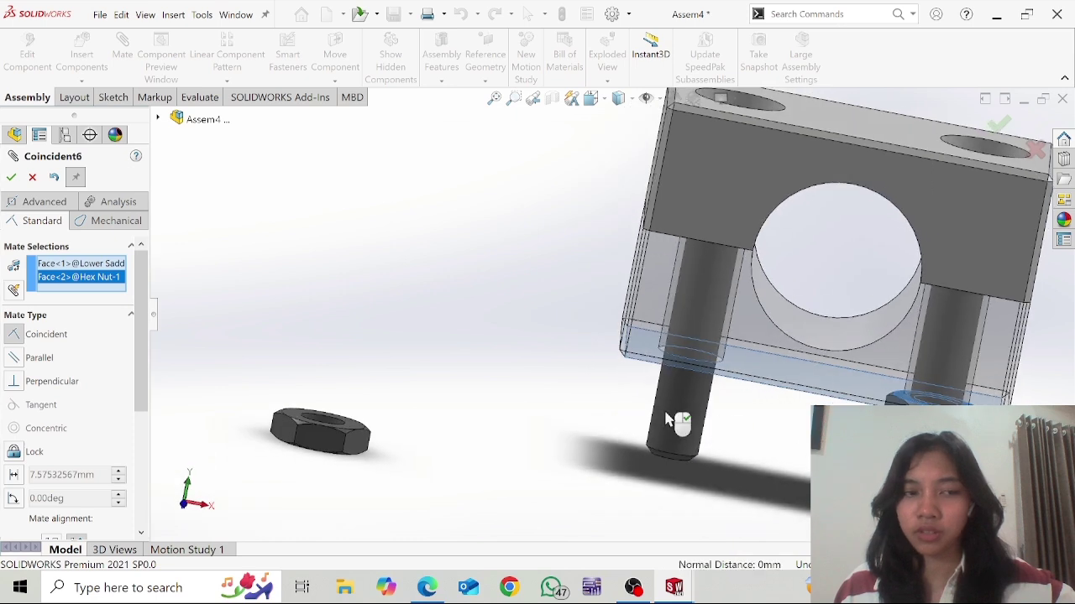
left_click(14, 475)
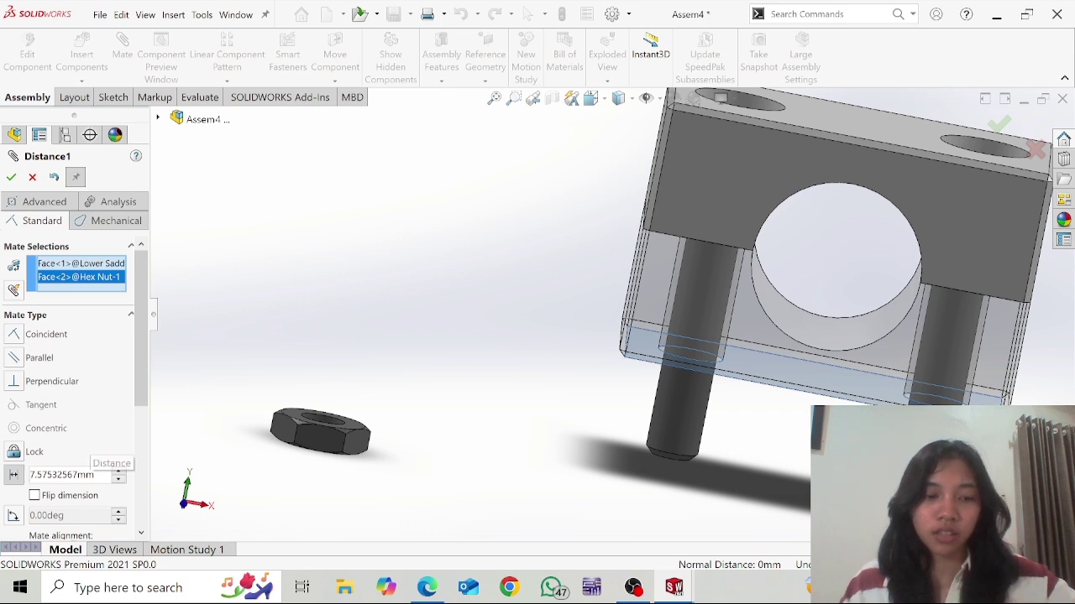
double_click(67, 476)
type("5")
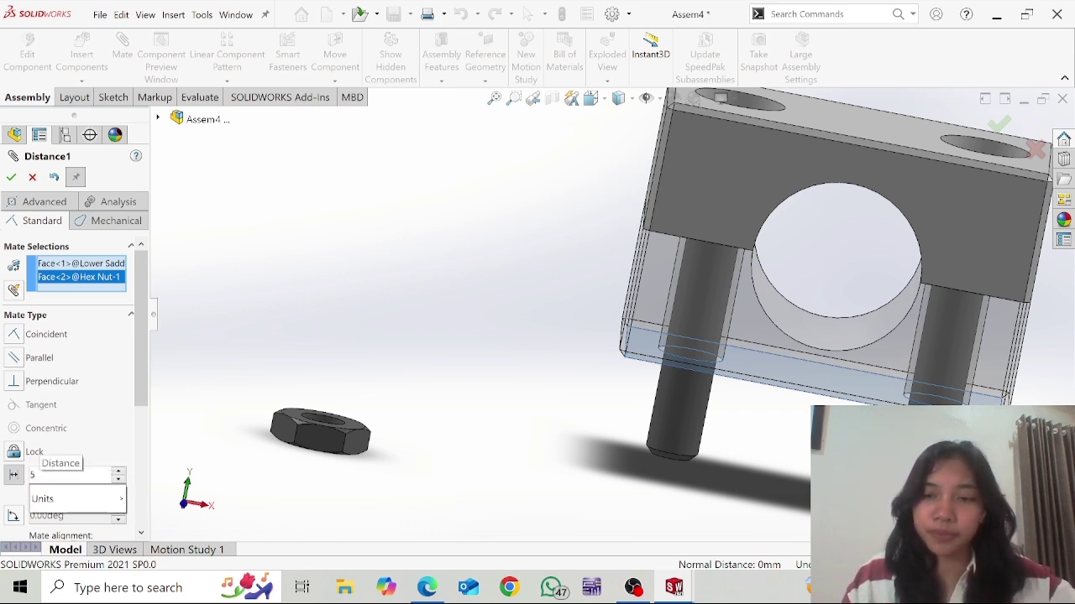
key("Return")
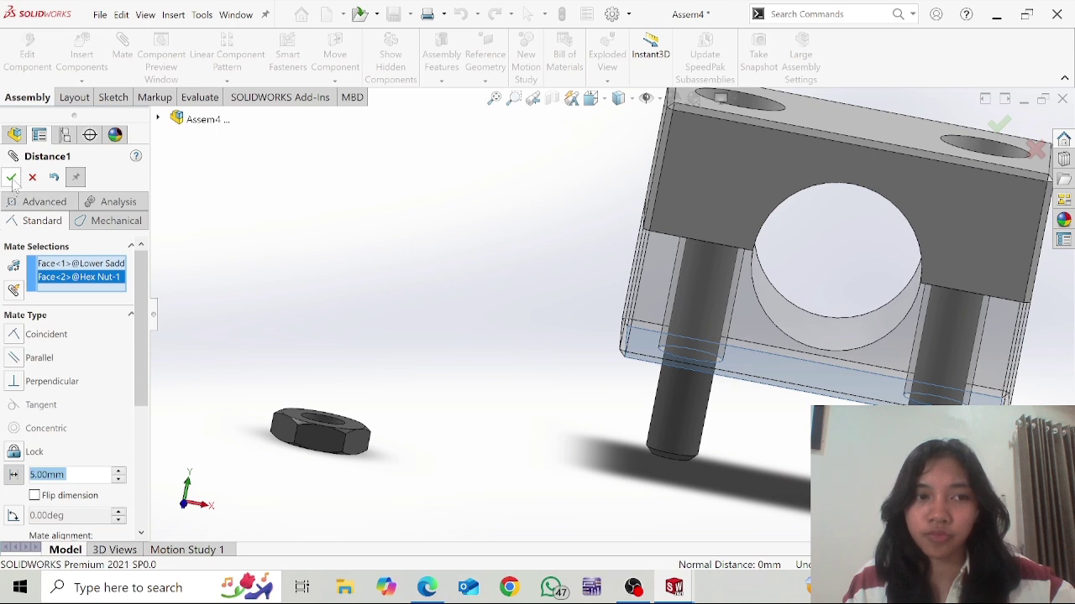
key("Return")
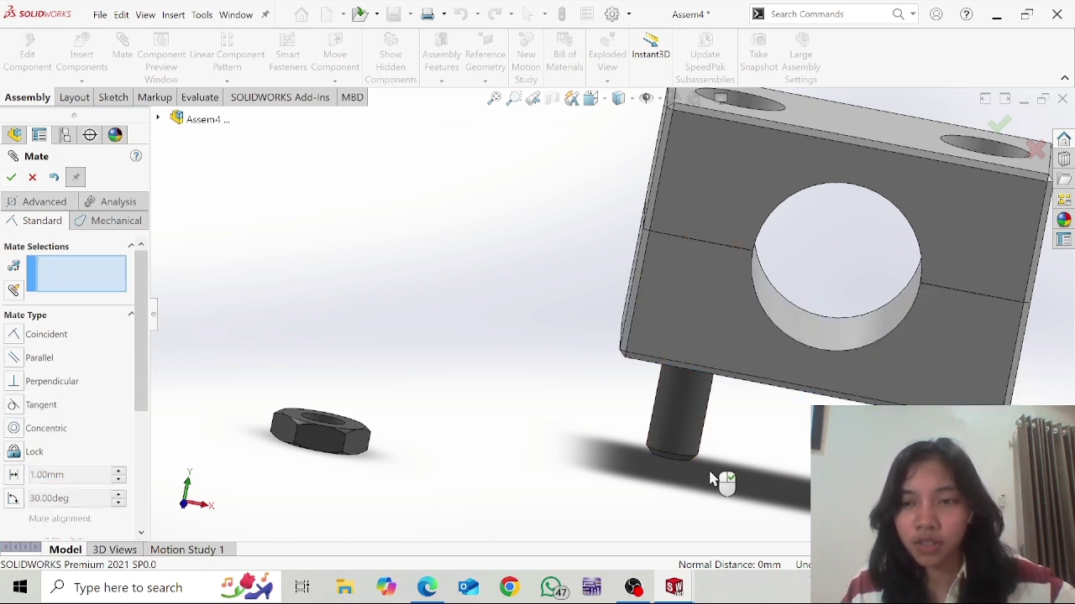
Add a 5 mm distance mate between the second Hex Nut's upper face and the Lower Saddle's bottom face
left_click(356, 431)
middle_click_drag(771, 440, 758, 408)
left_click(741, 413)
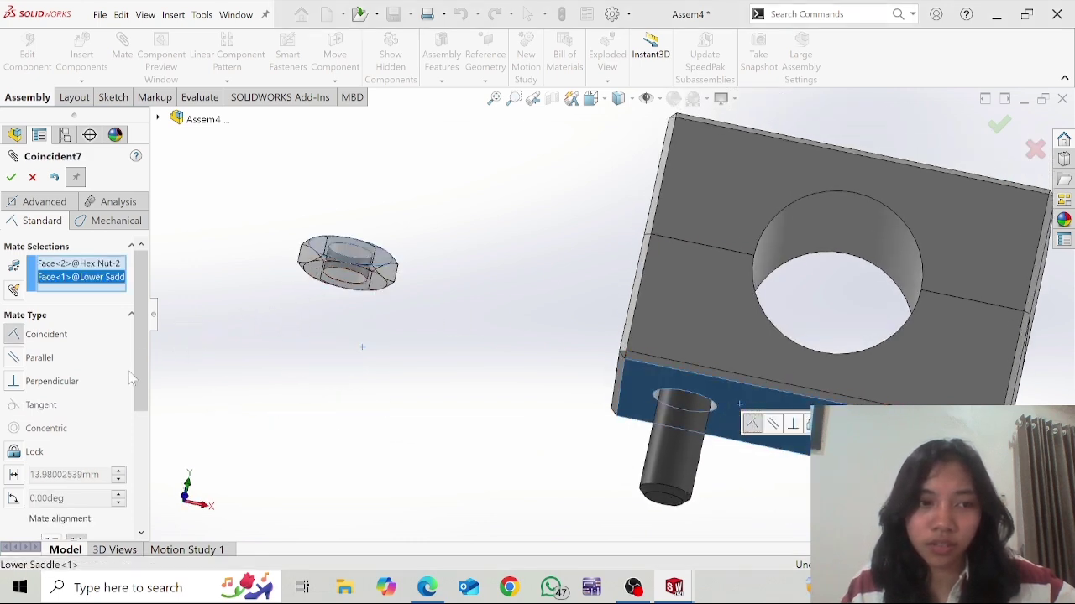
left_click(14, 475)
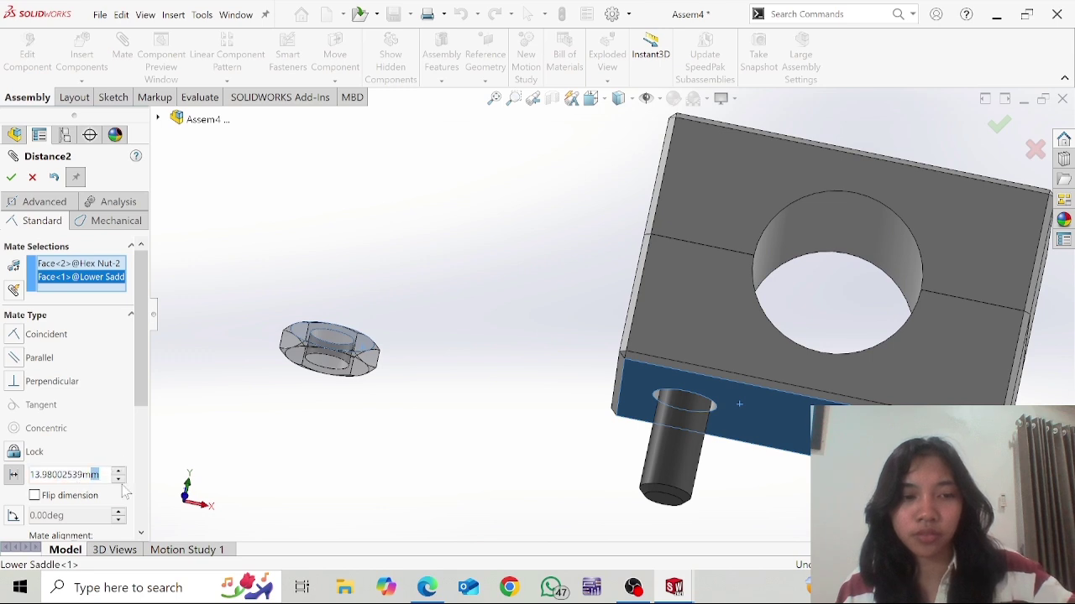
double_click(93, 474)
type("5")
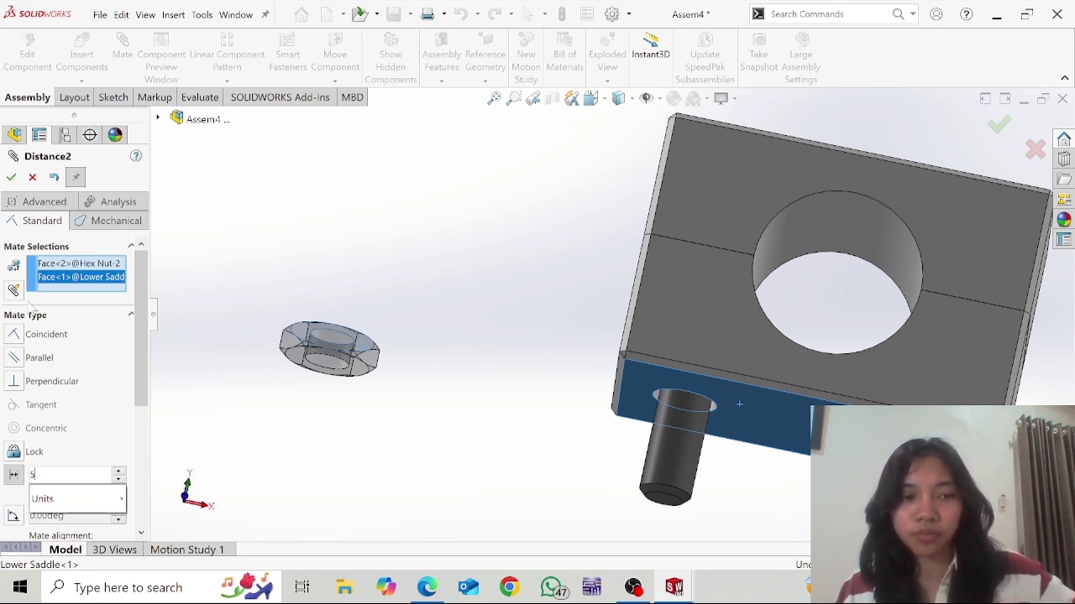
key("Return")
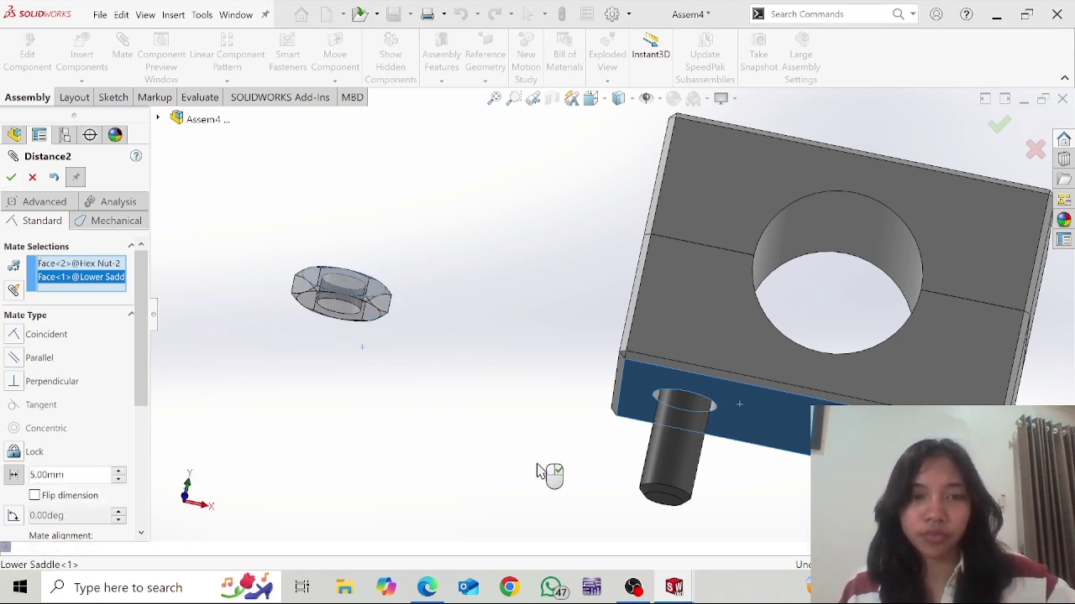
middle_click_drag(537, 473, 521, 514)
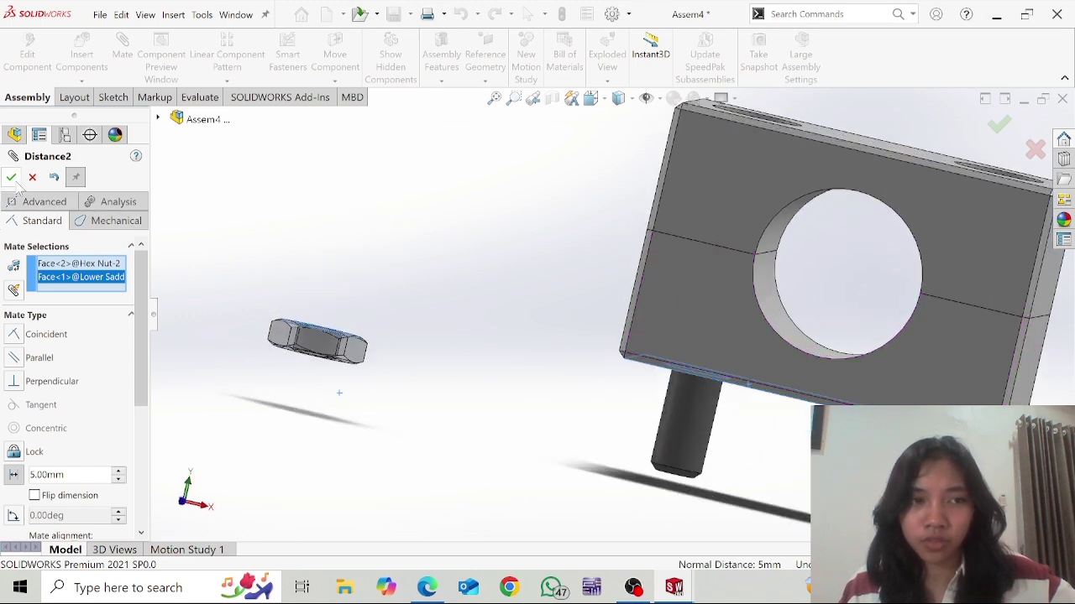
key("Return")
middle_click_drag(532, 456, 507, 477)
left_click(438, 474)
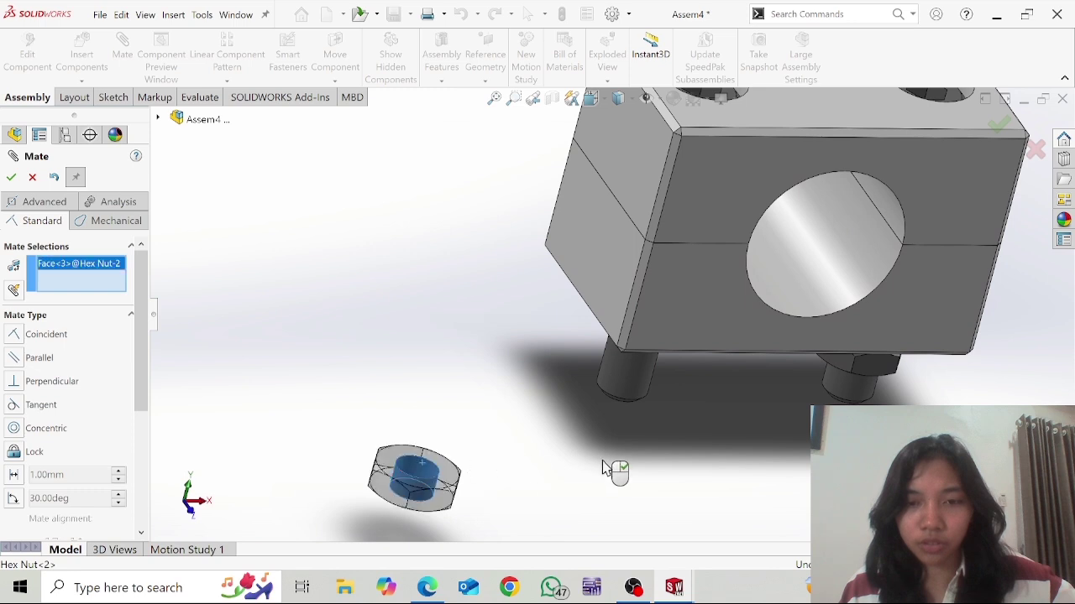
middle_click_drag(598, 457, 575, 411)
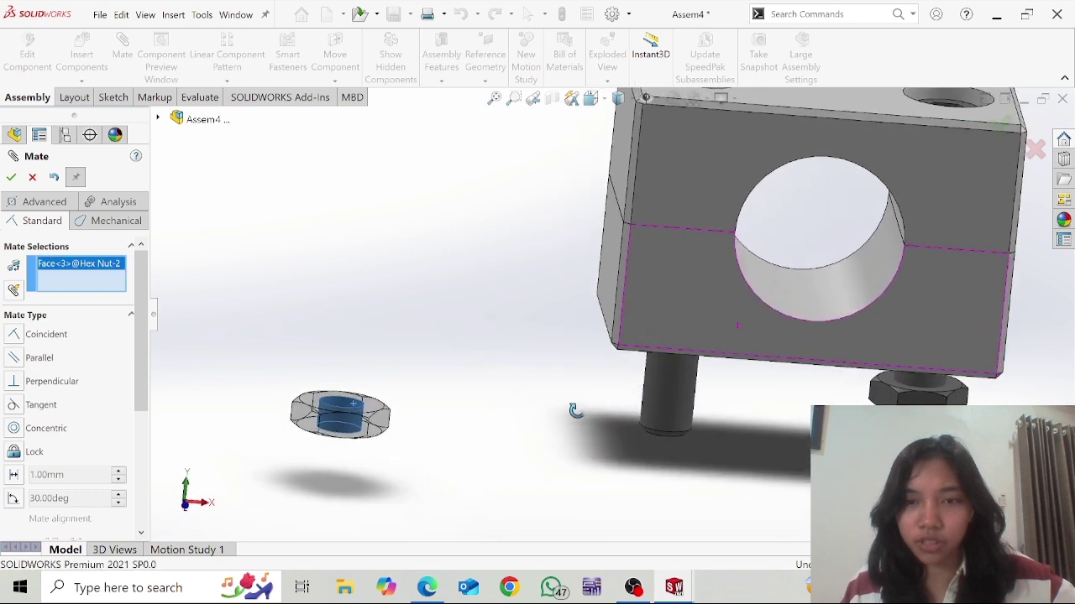
left_click(678, 410)
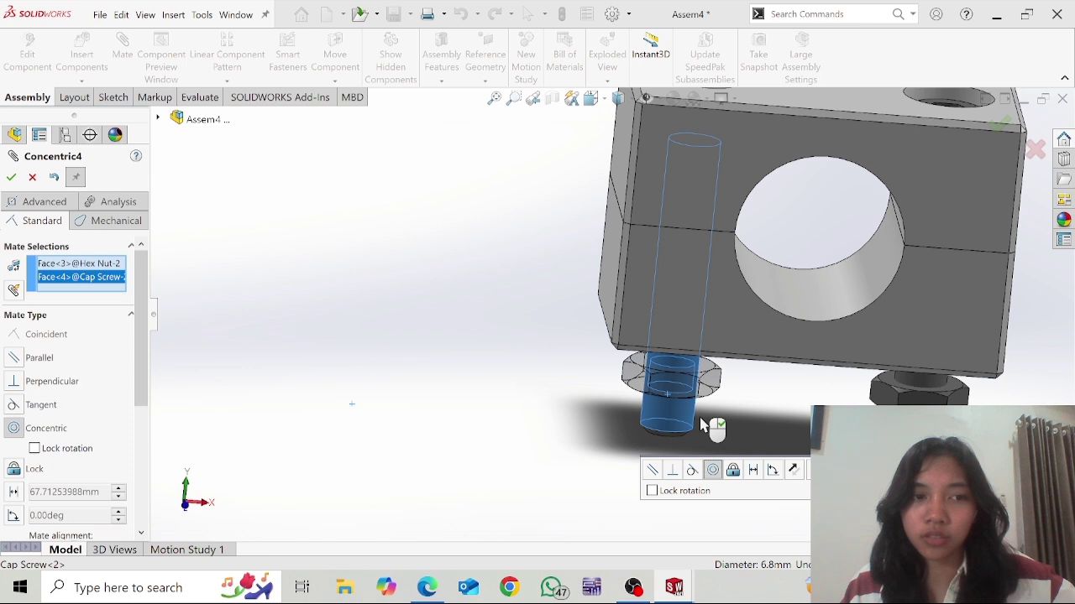
left_click(53, 178)
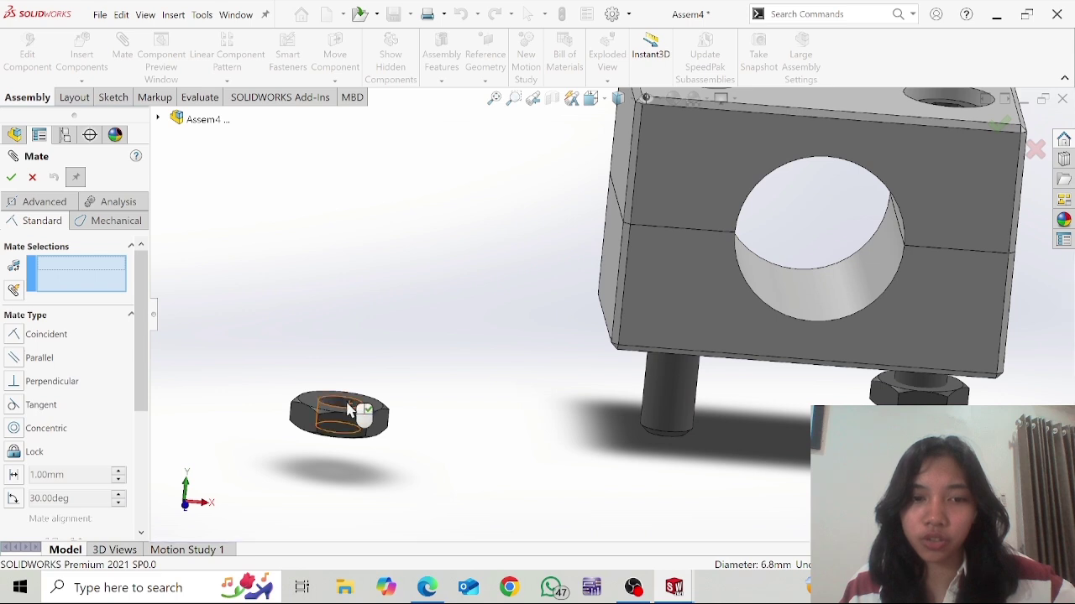
Add a concentric mate between the second Hex Nut's threaded hole and the second Cap Screw's shank
left_click(377, 413)
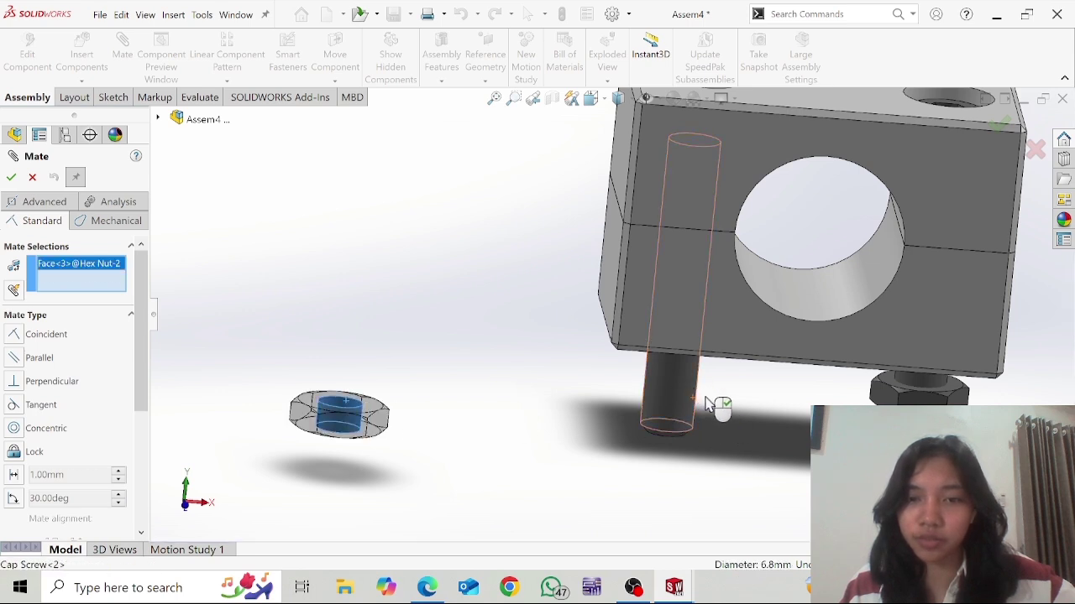
left_click(688, 401)
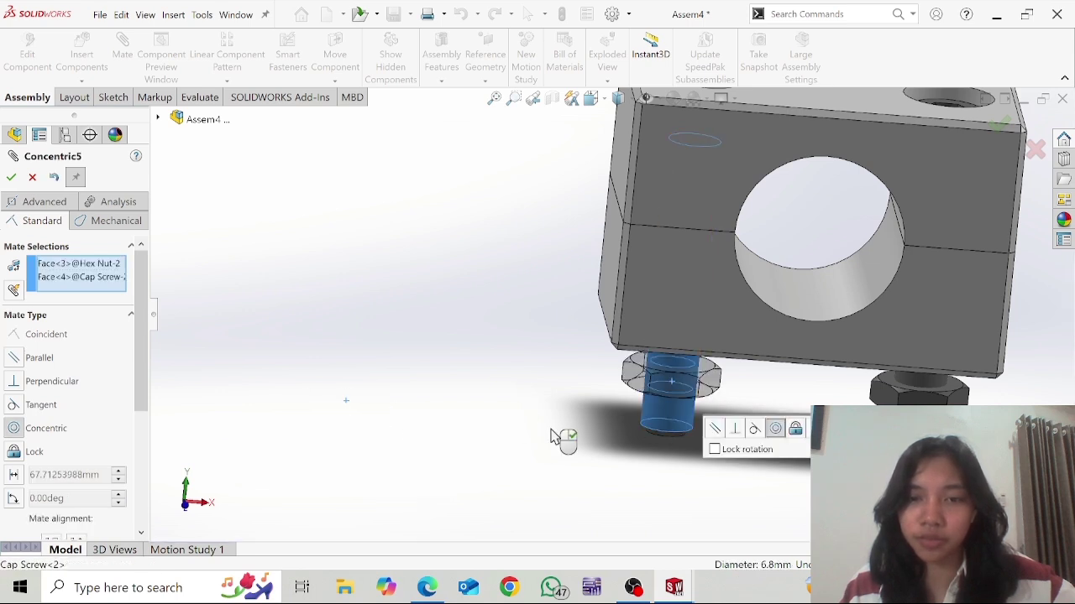
left_click(11, 178)
scroll(839, 432, "up", 2)
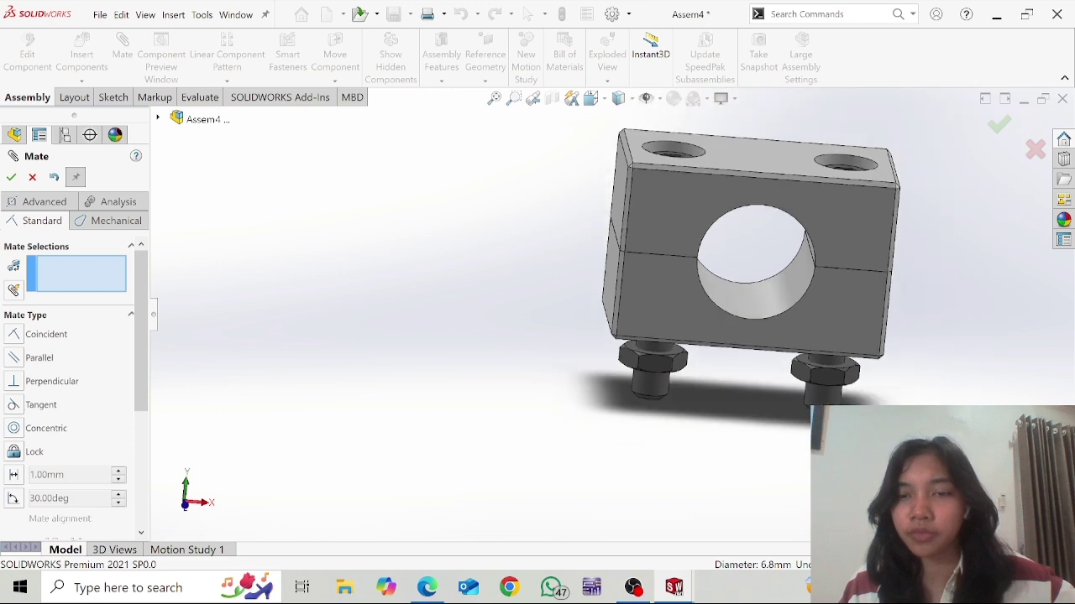
middle_click_drag(864, 430, 830, 427)
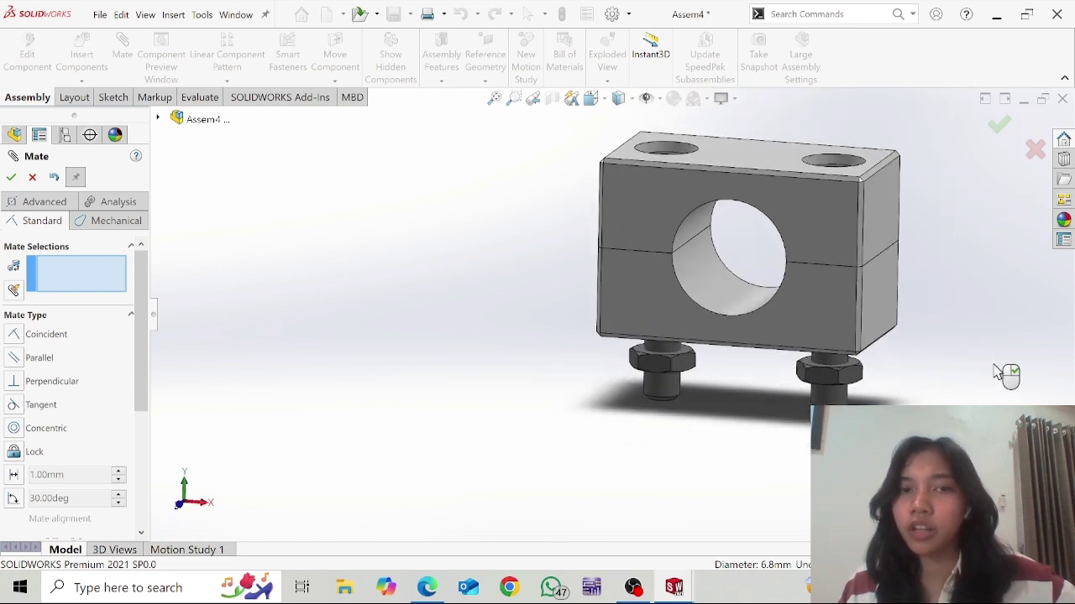